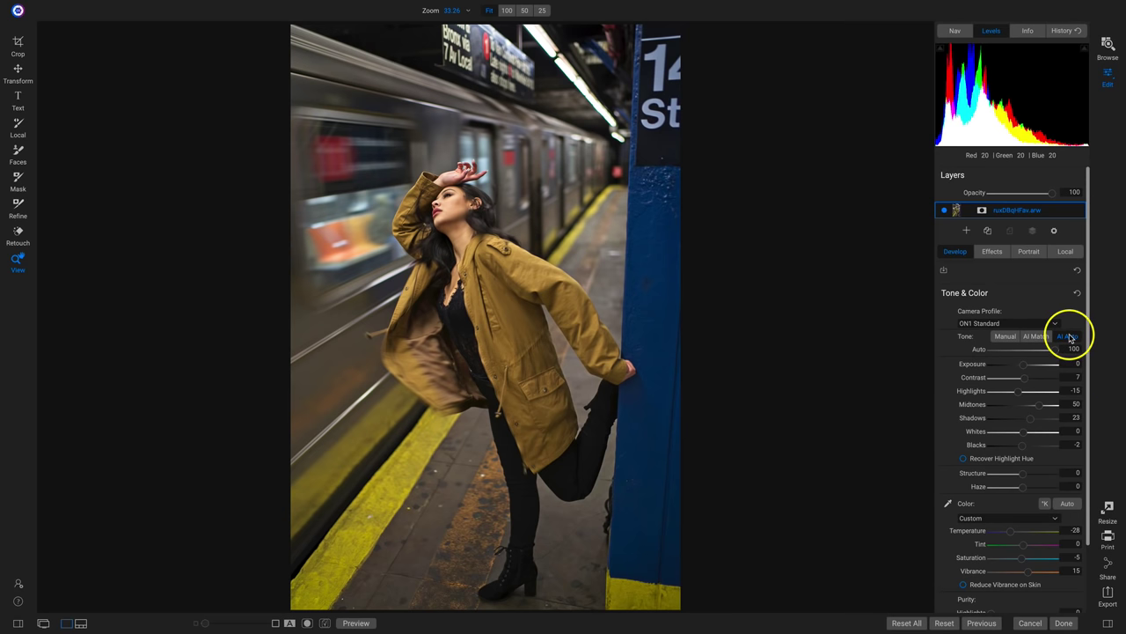
Apply AI Auto tone with the colour temperature lowered to -26, and compare the result against the original photo.
click(1008, 338)
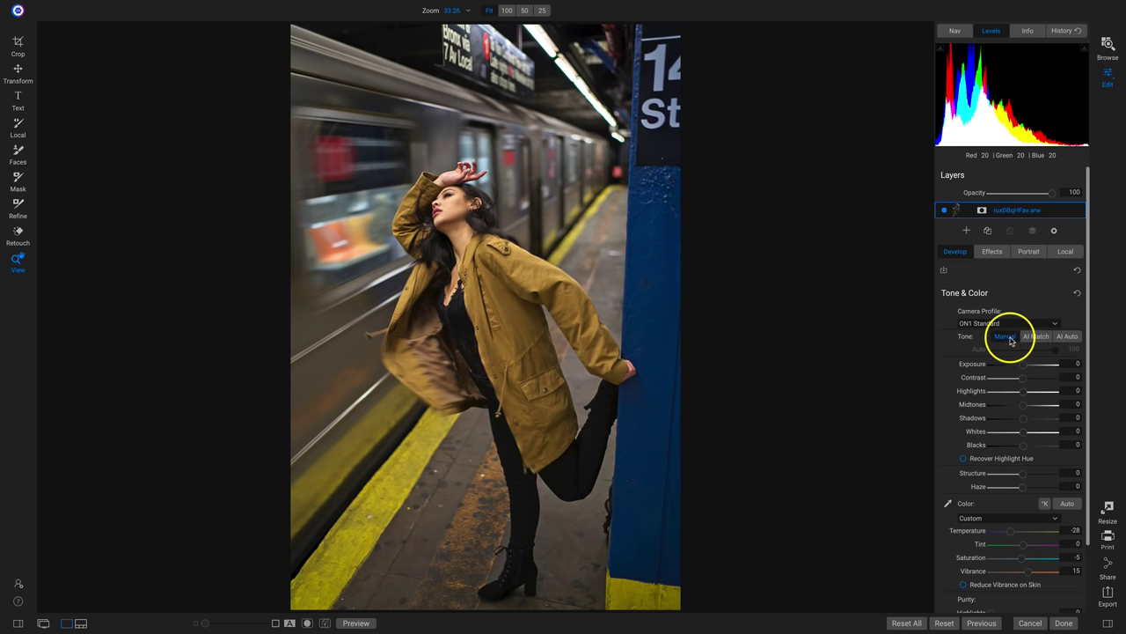
click(1068, 338)
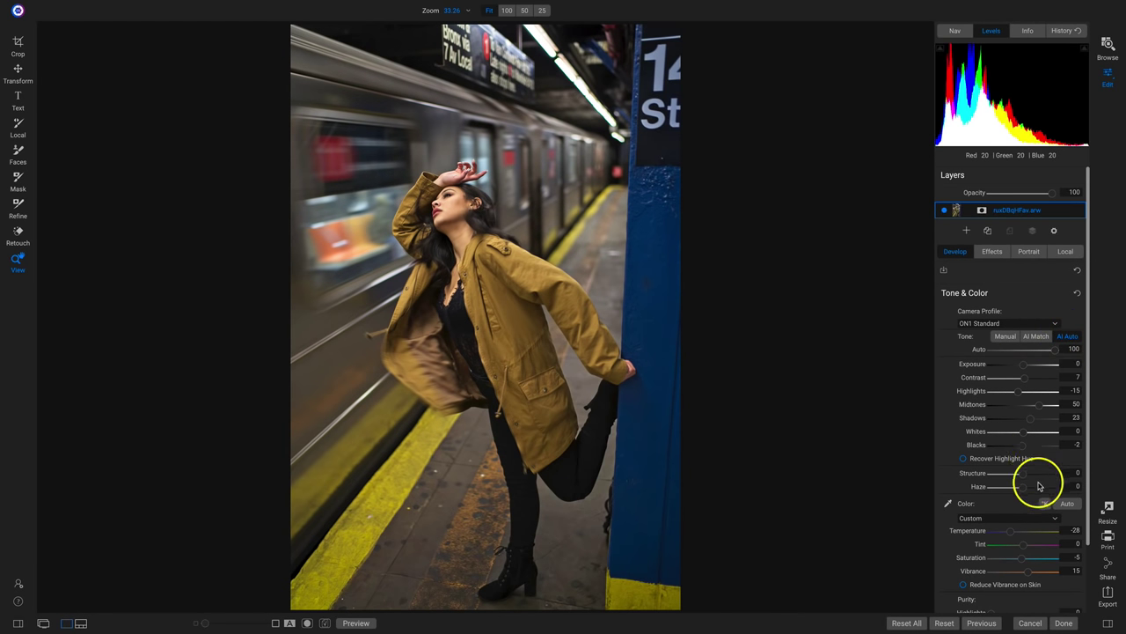
scroll(1039, 486, down, 3)
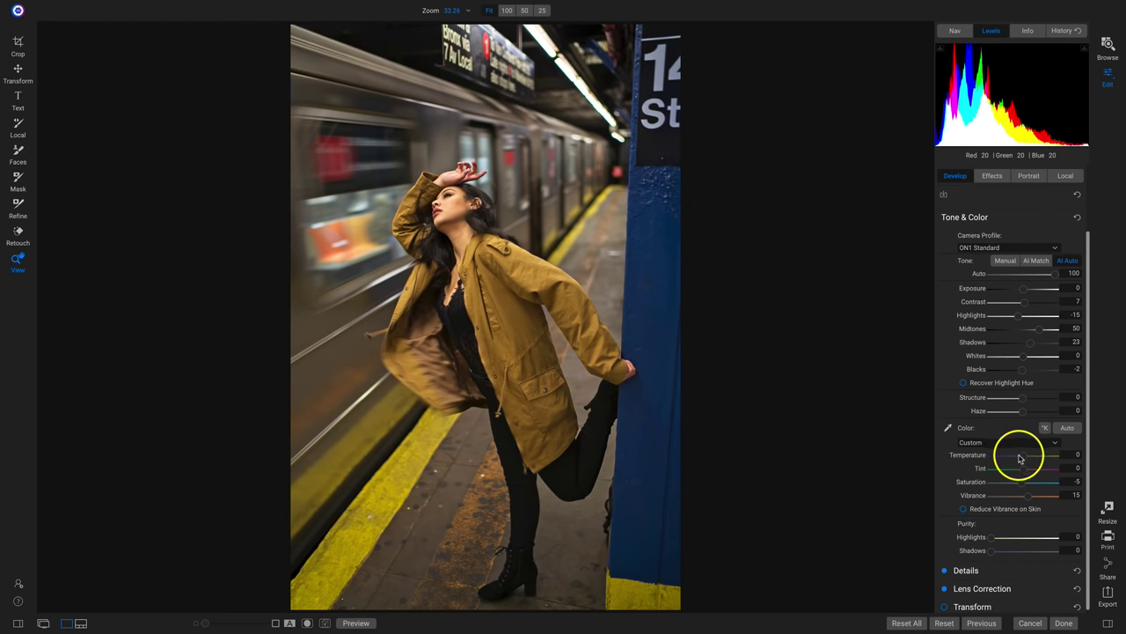
drag(1020, 457, 1012, 460)
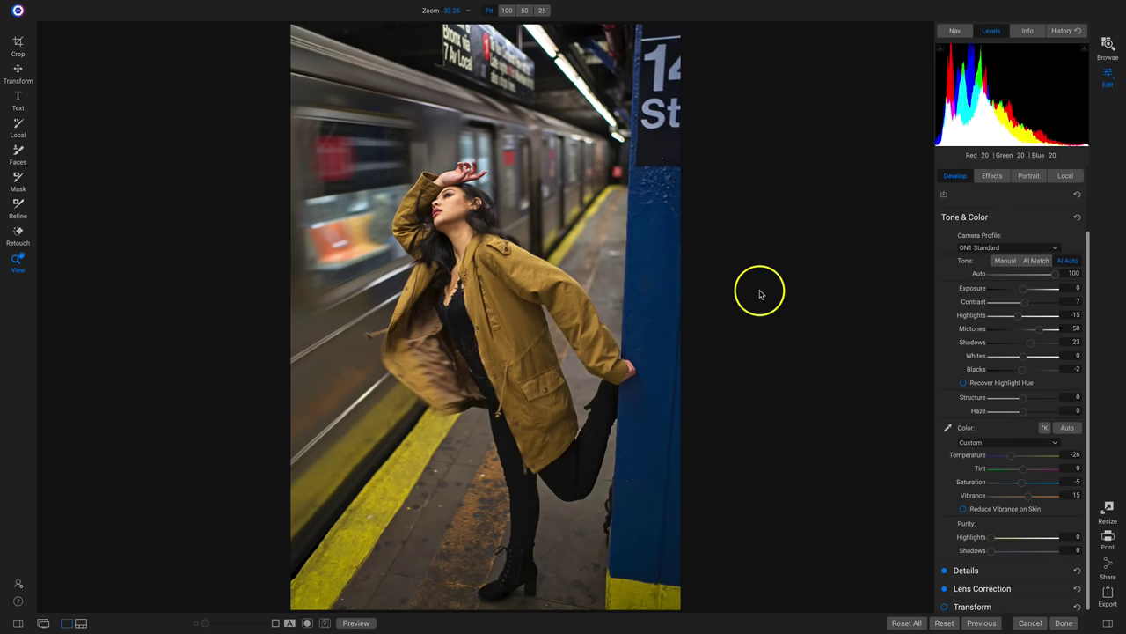
key(backslash)
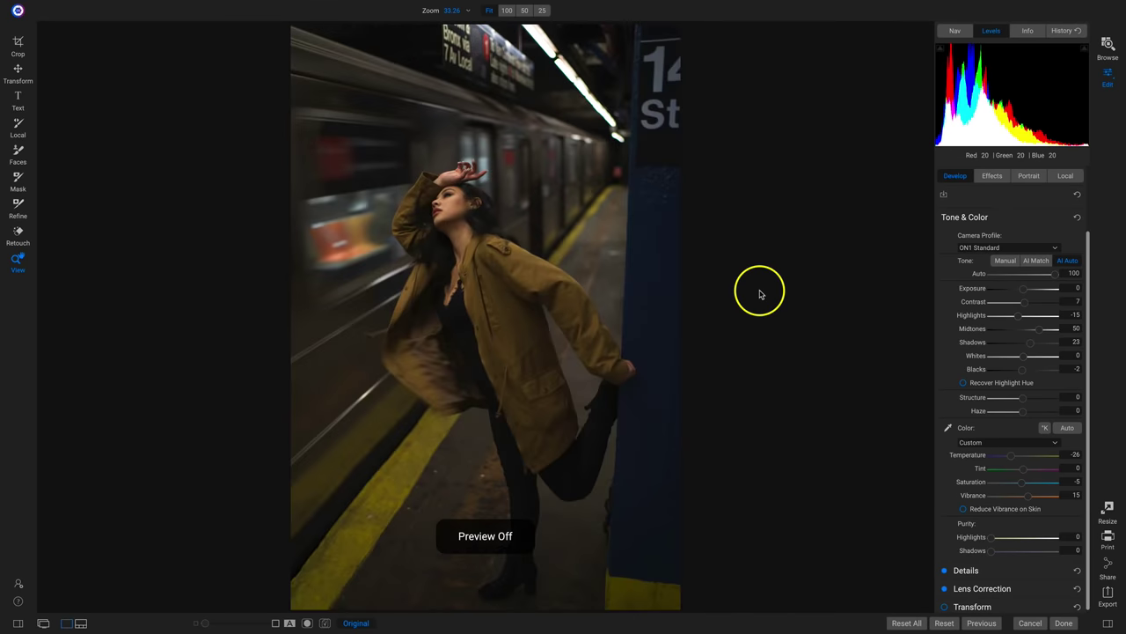
key(backslash)
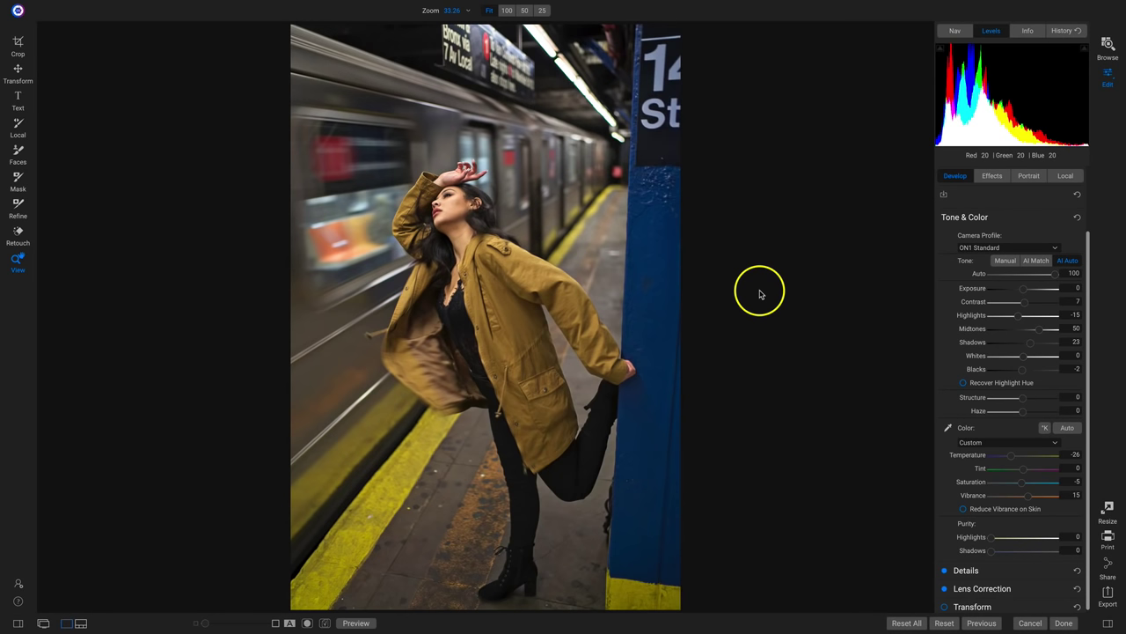
Add a Sharpening filter to the photo as an effect.
key(ctrl+l)
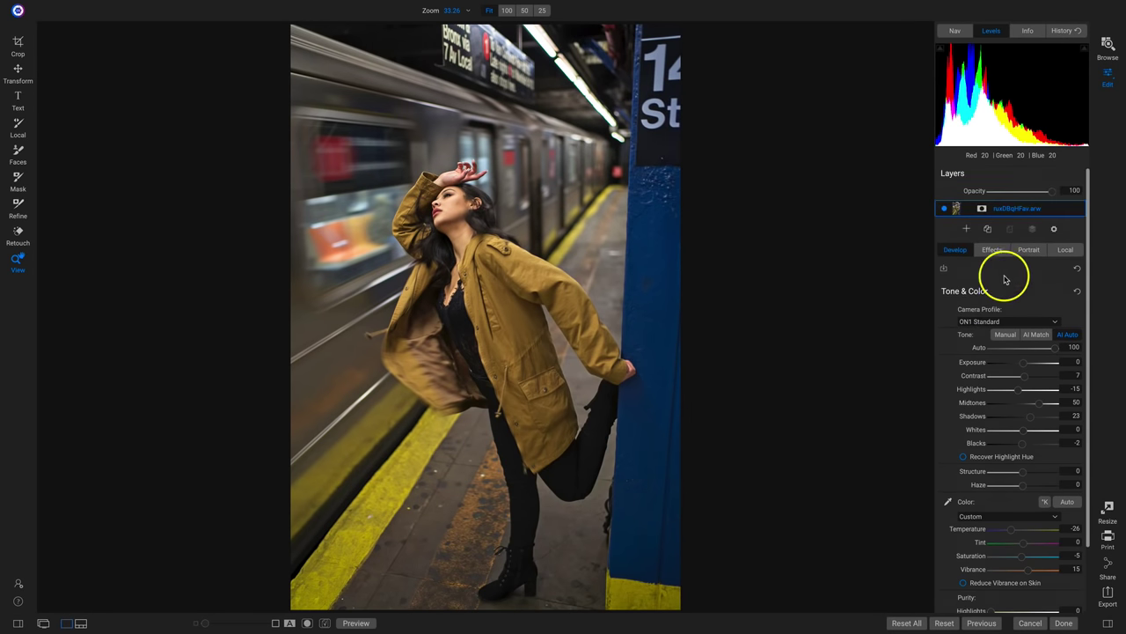
click(1003, 252)
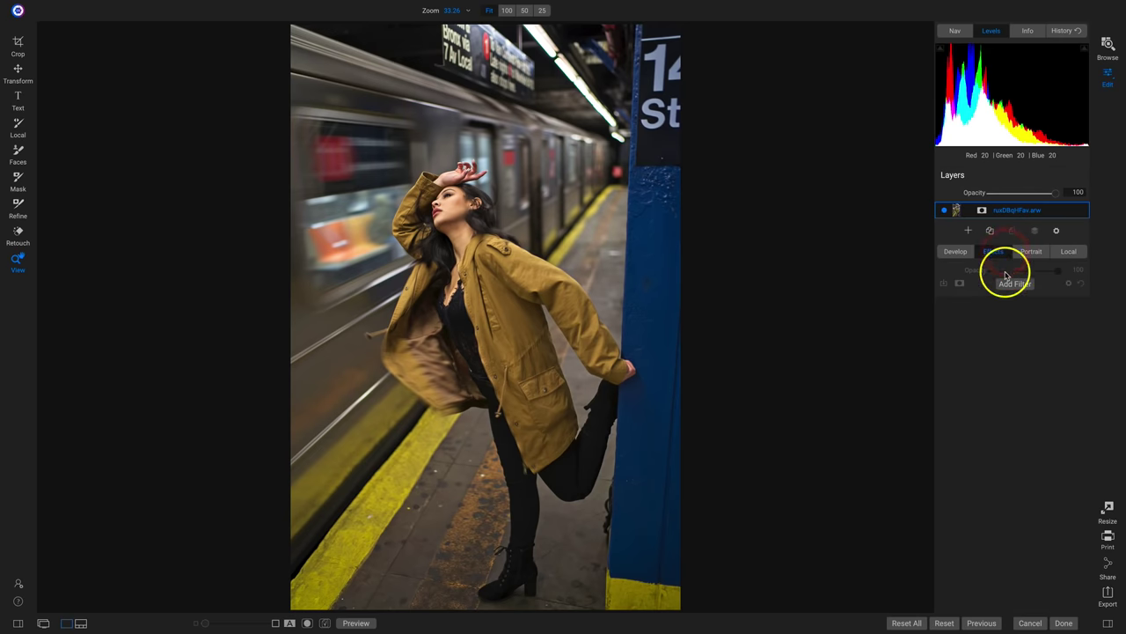
click(1016, 285)
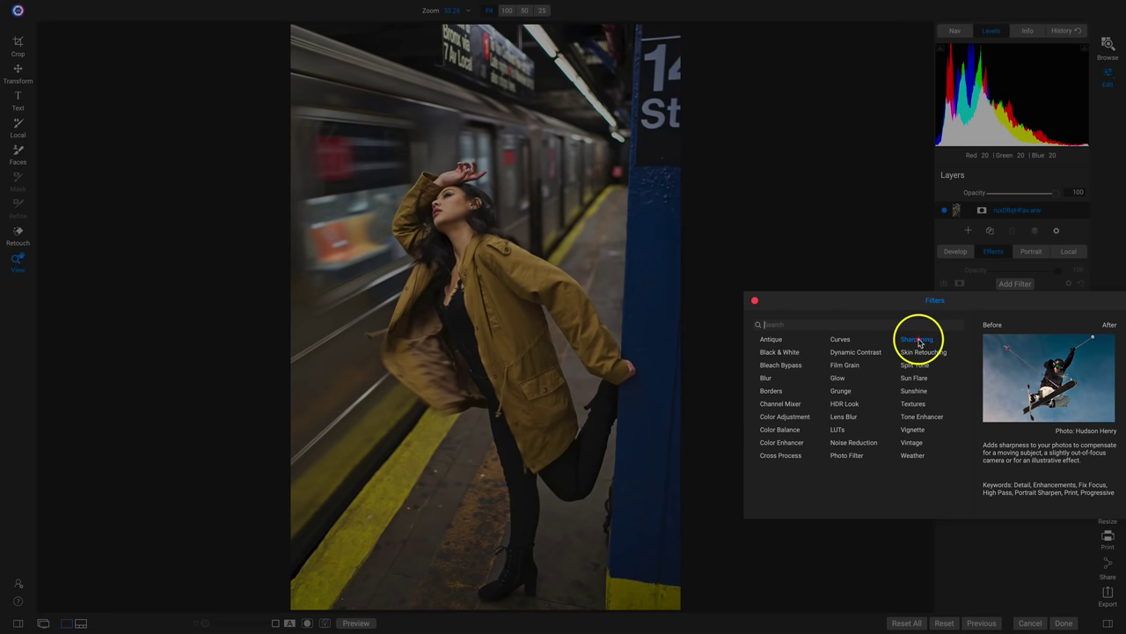
click(915, 341)
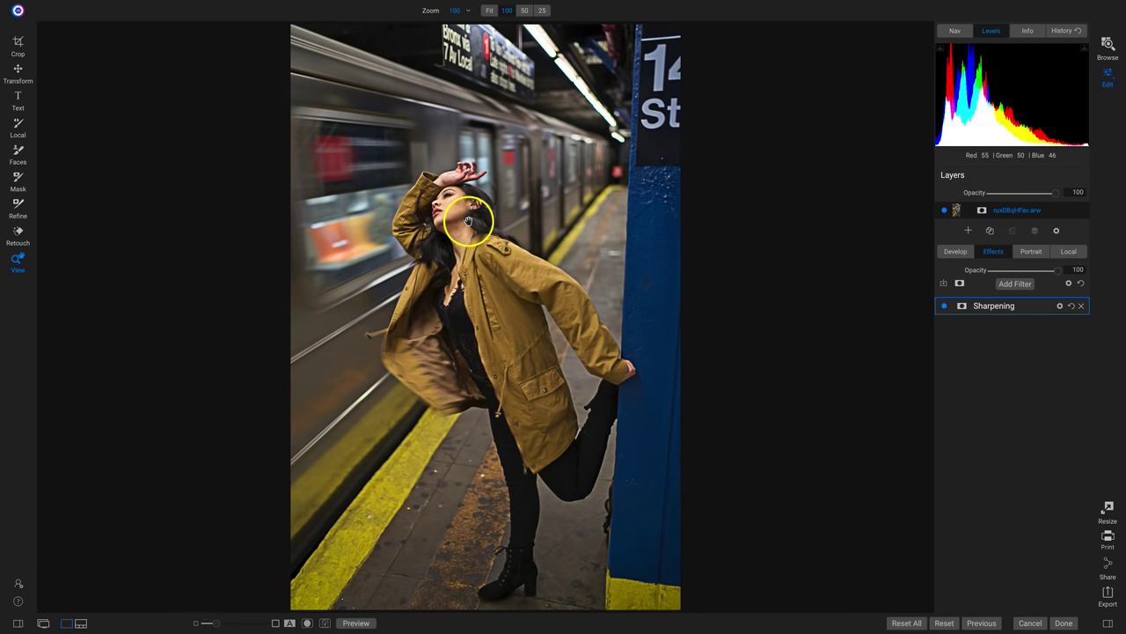
View the woman's face at 100% and compare the photo with and without the Sharpening filter.
click(469, 211)
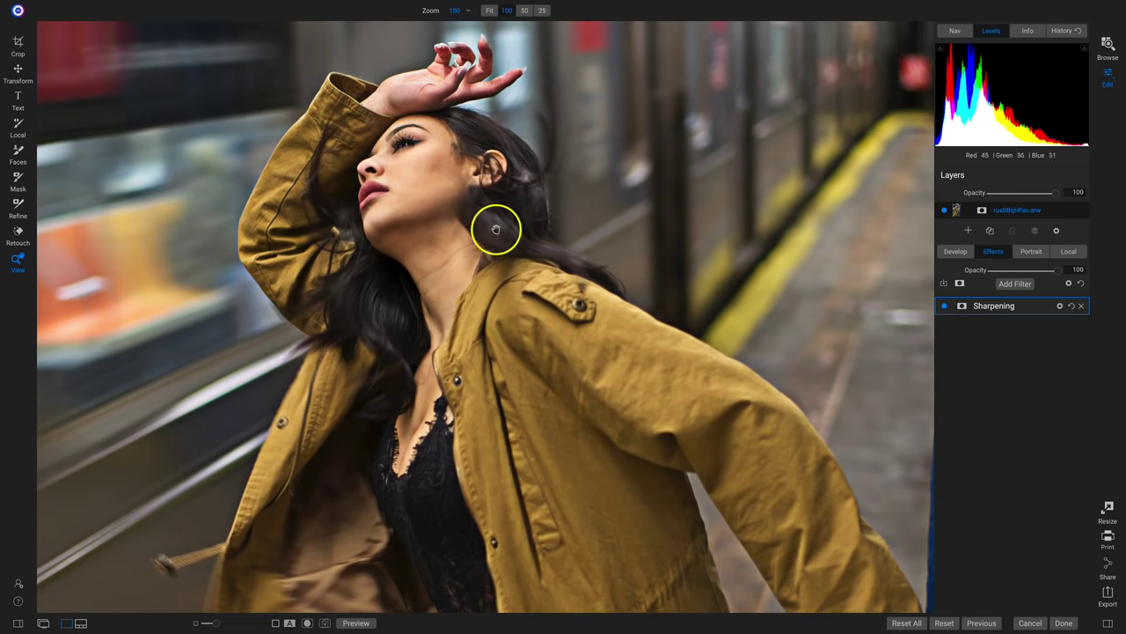
click(945, 305)
click(944, 306)
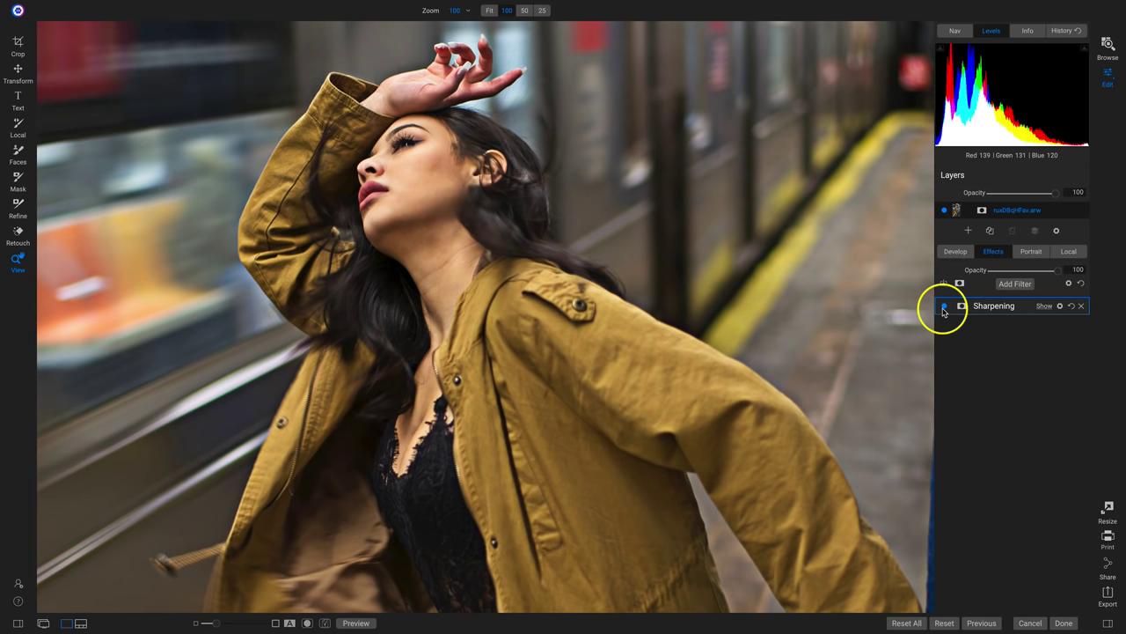
Set the Sharpening filter to High Pass with Halo 20 and Amount 100, and compare the photo with it off and on.
click(1044, 306)
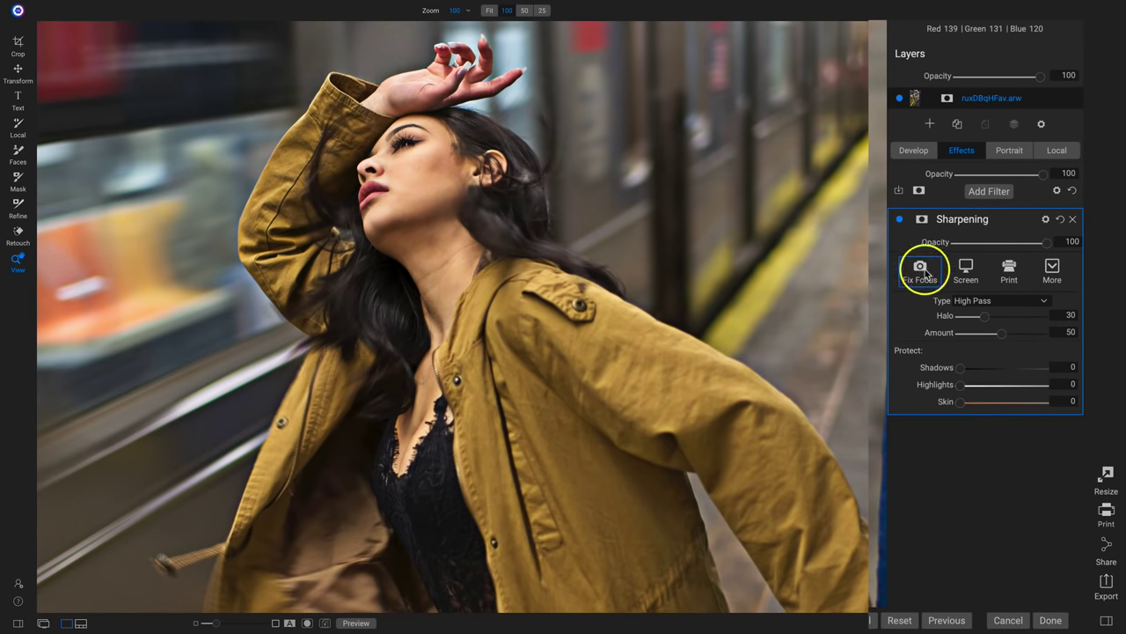
click(1032, 301)
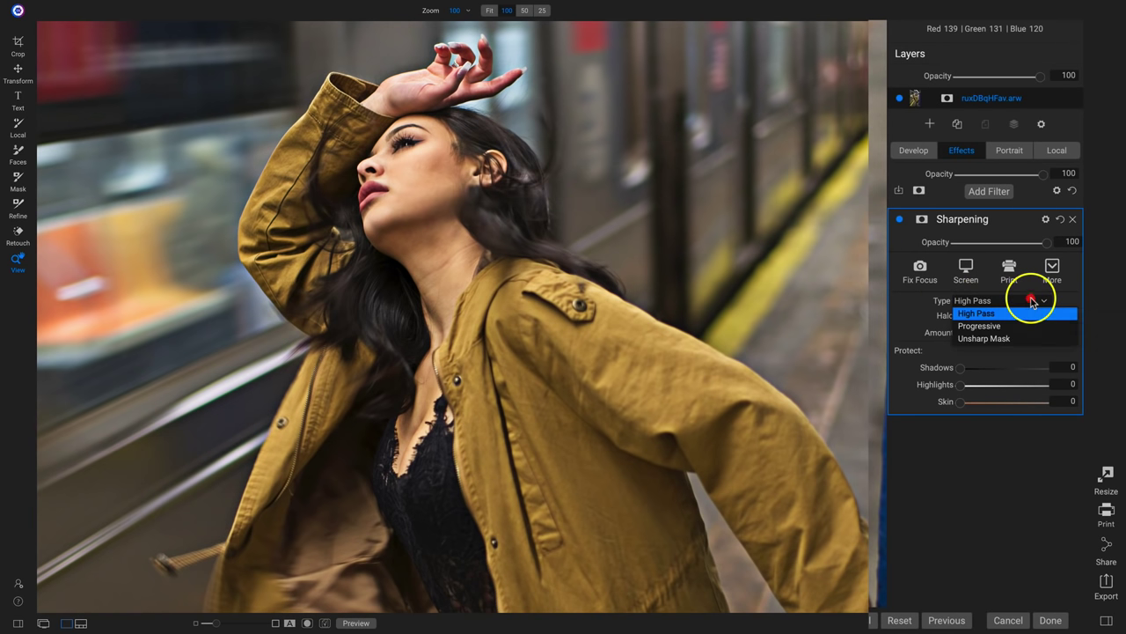
click(986, 314)
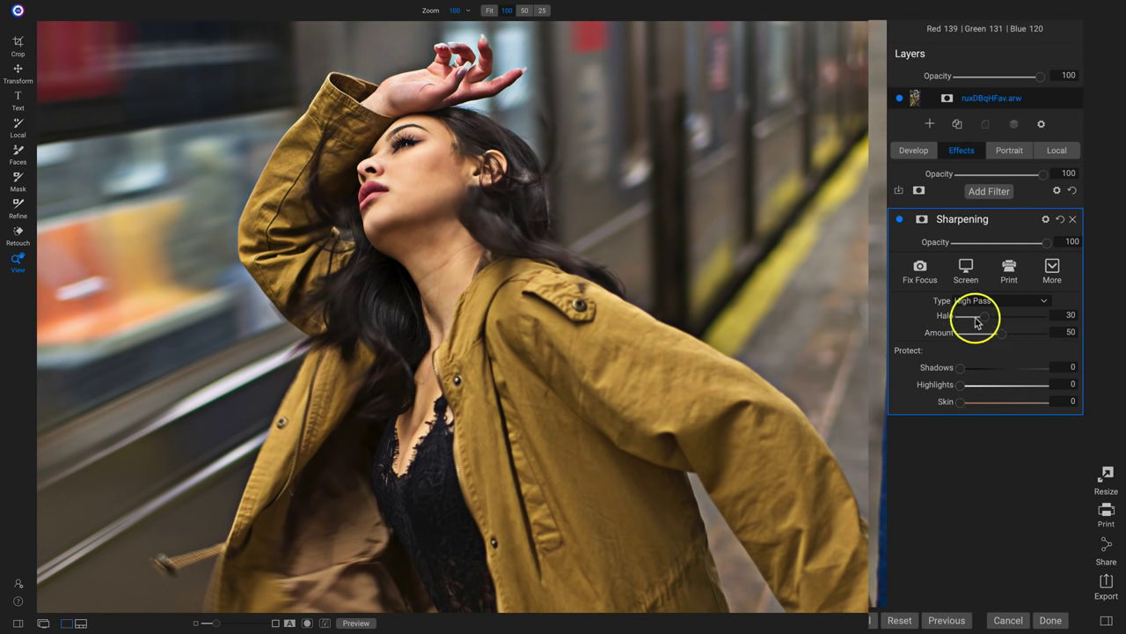
drag(980, 322, 975, 321)
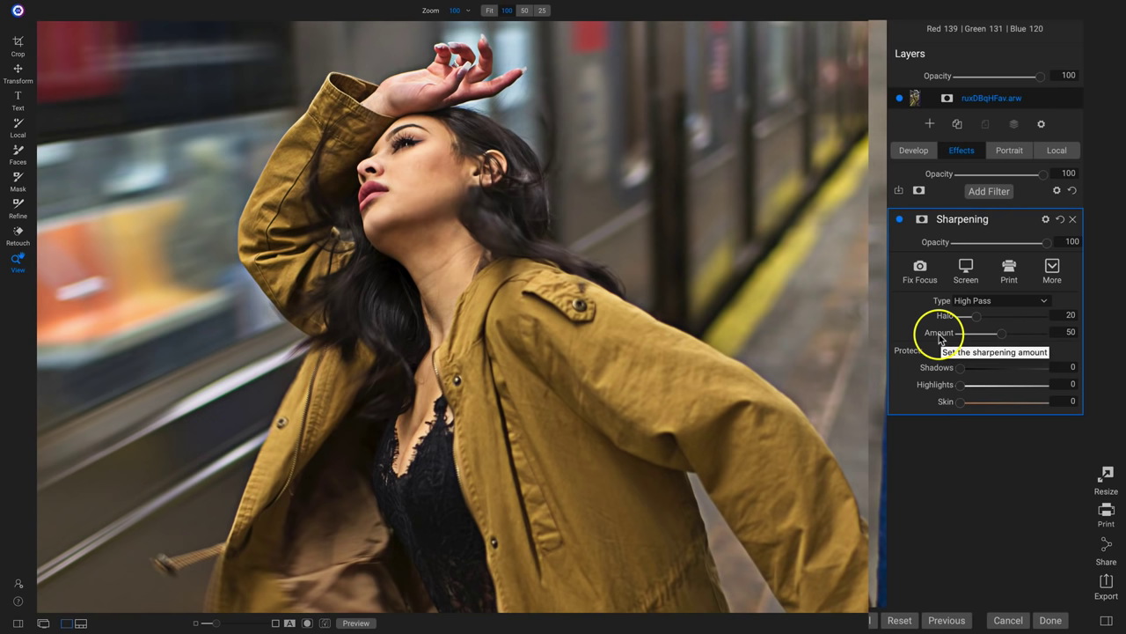
drag(1009, 334, 1064, 339)
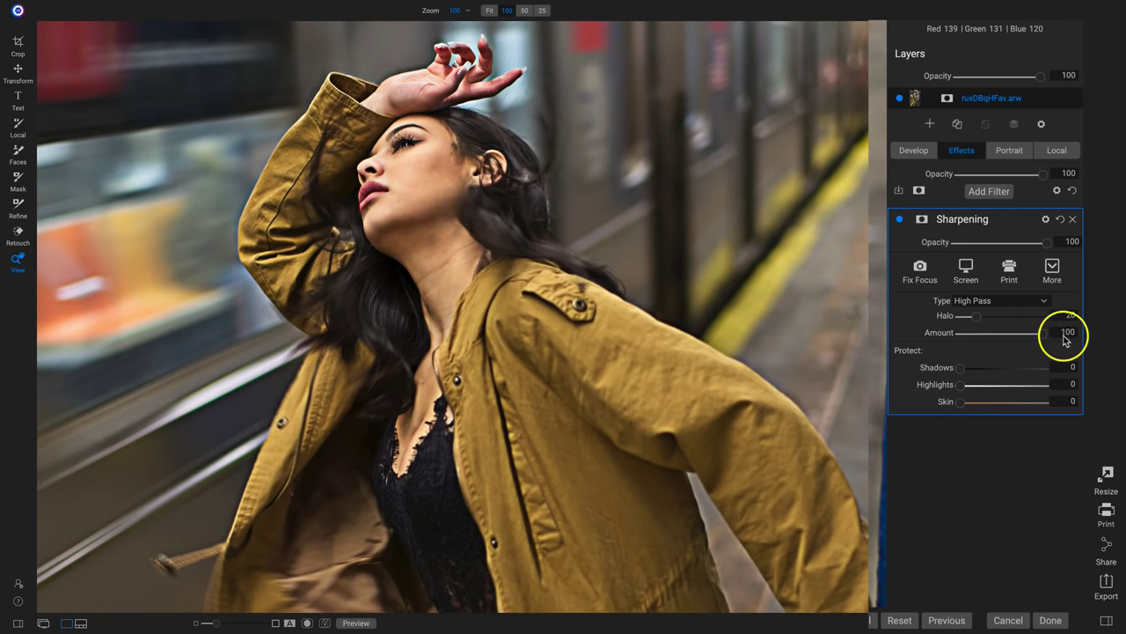
click(899, 220)
click(898, 220)
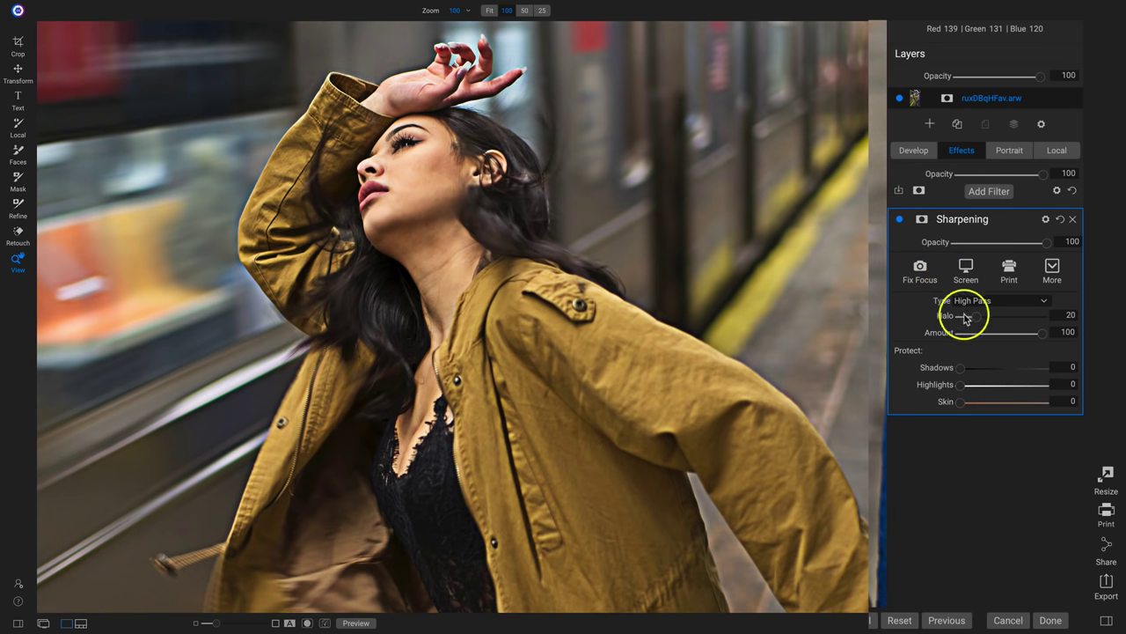
Try the High Pass sharpening at Halo values of 6, 100 and 26, ending at 54.
mouse_move(979, 321)
mouse_down()
mouse_move(1032, 322)
mouse_move(966, 322)
mouse_up()
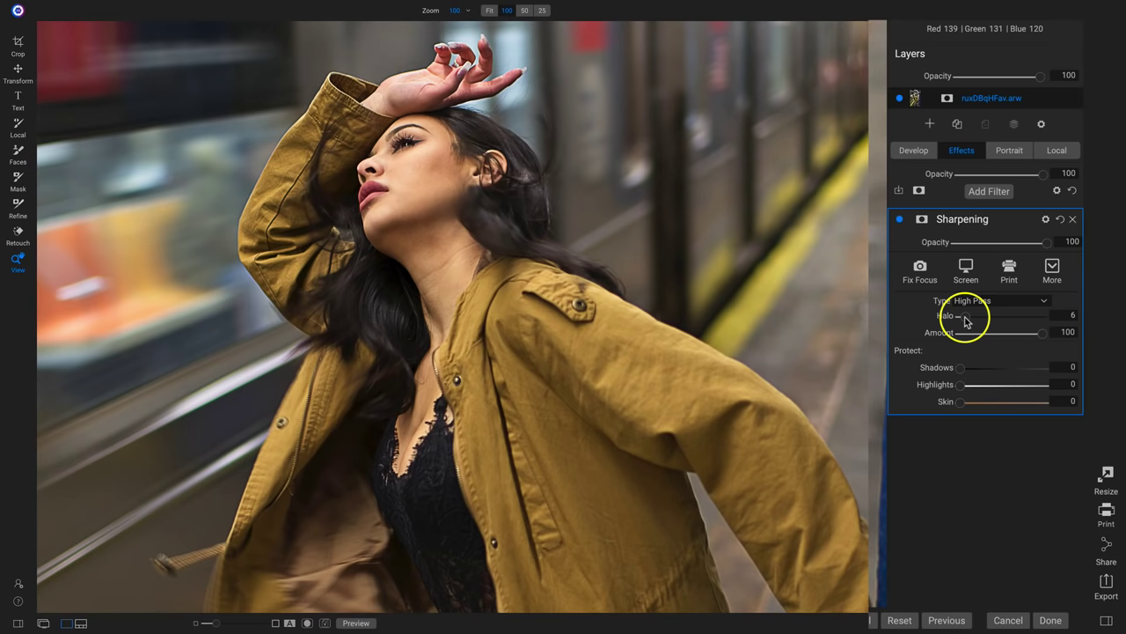
drag(967, 321, 1045, 321)
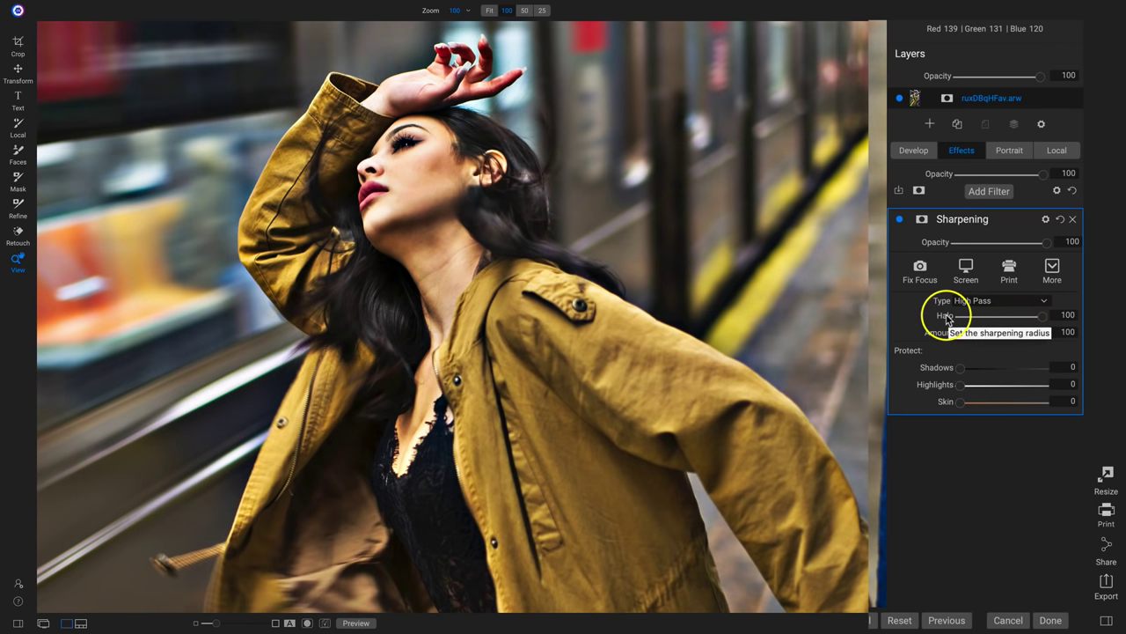
drag(1042, 321, 1064, 333)
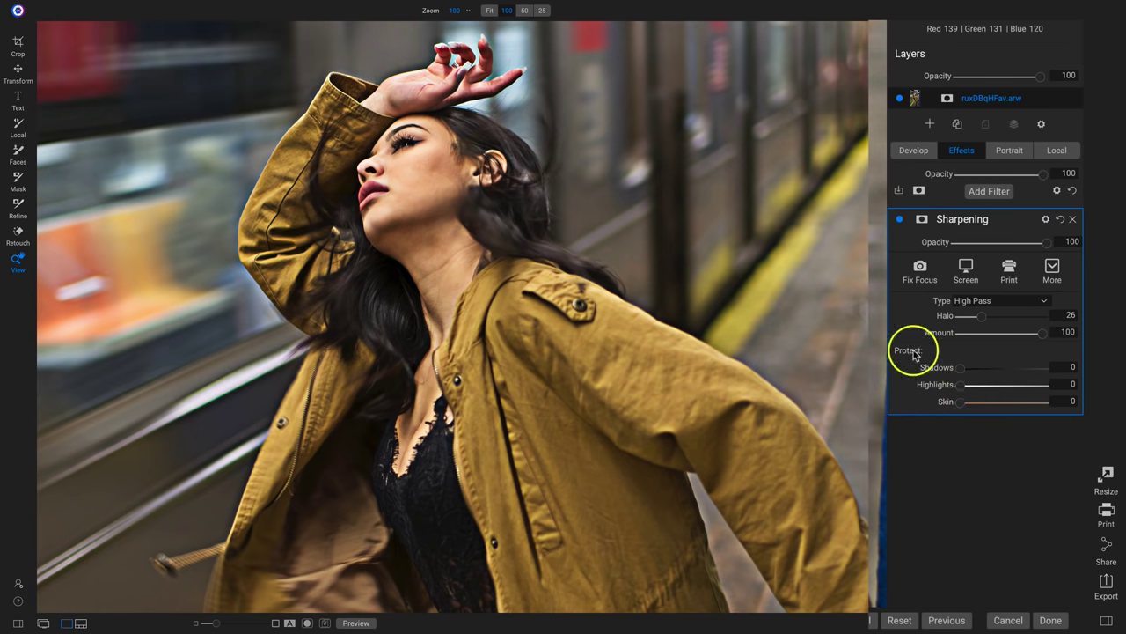
drag(982, 315, 1005, 317)
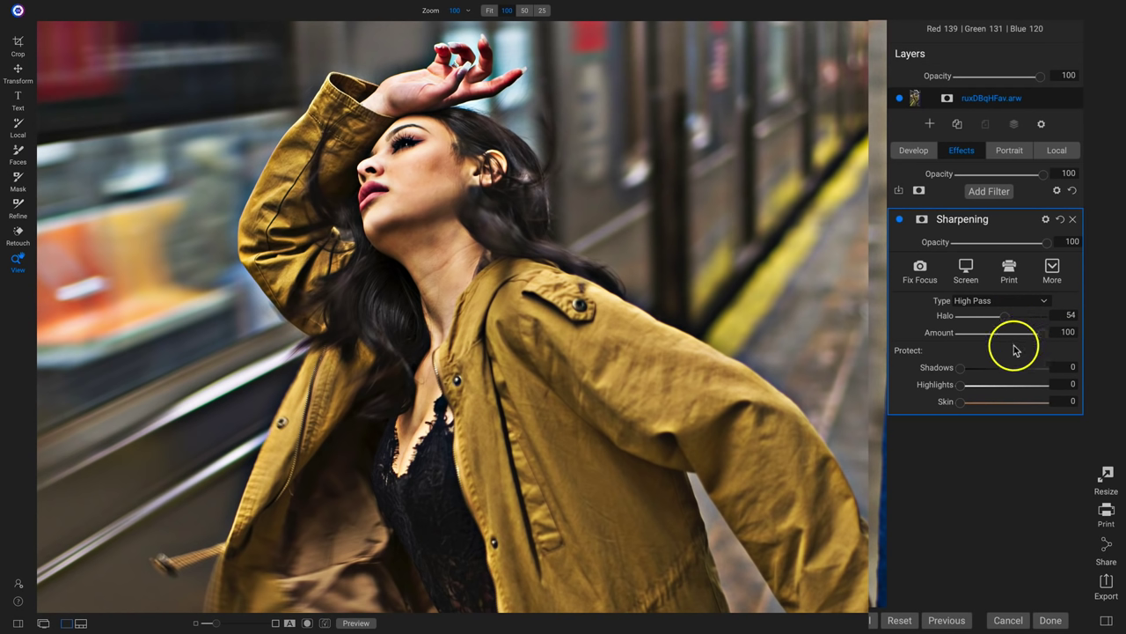
Try protecting Skin at 100 and Highlights at 48 on the High Pass sharpening, and return both to 0.
click(622, 307)
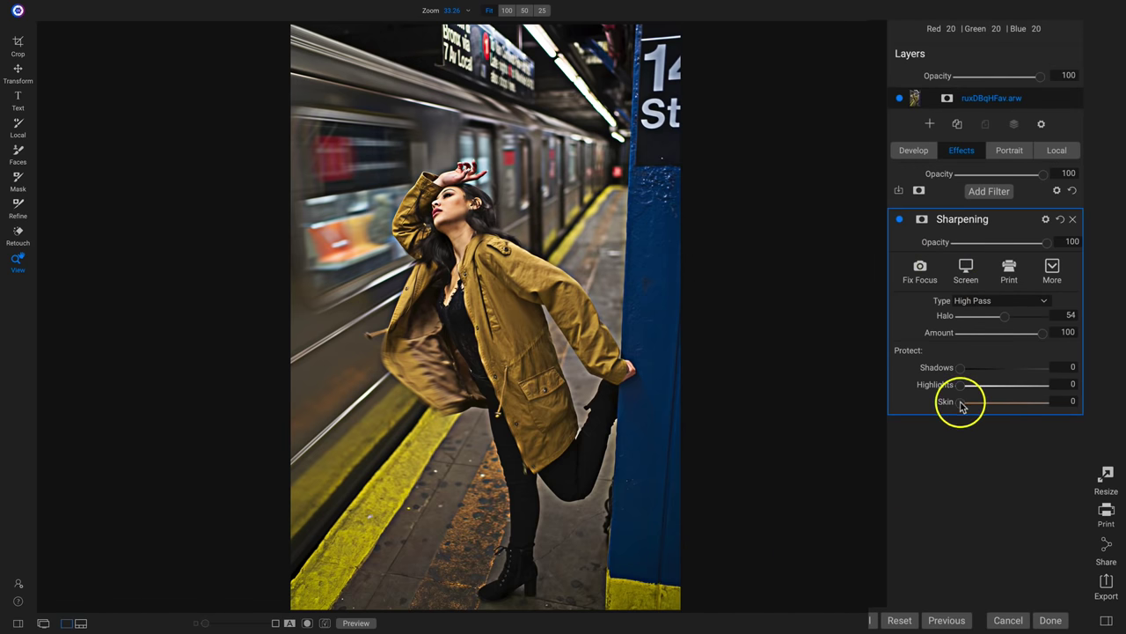
mouse_move(962, 404)
mouse_down()
mouse_move(1054, 404)
mouse_move(920, 404)
mouse_move(1069, 403)
mouse_move(977, 403)
mouse_up()
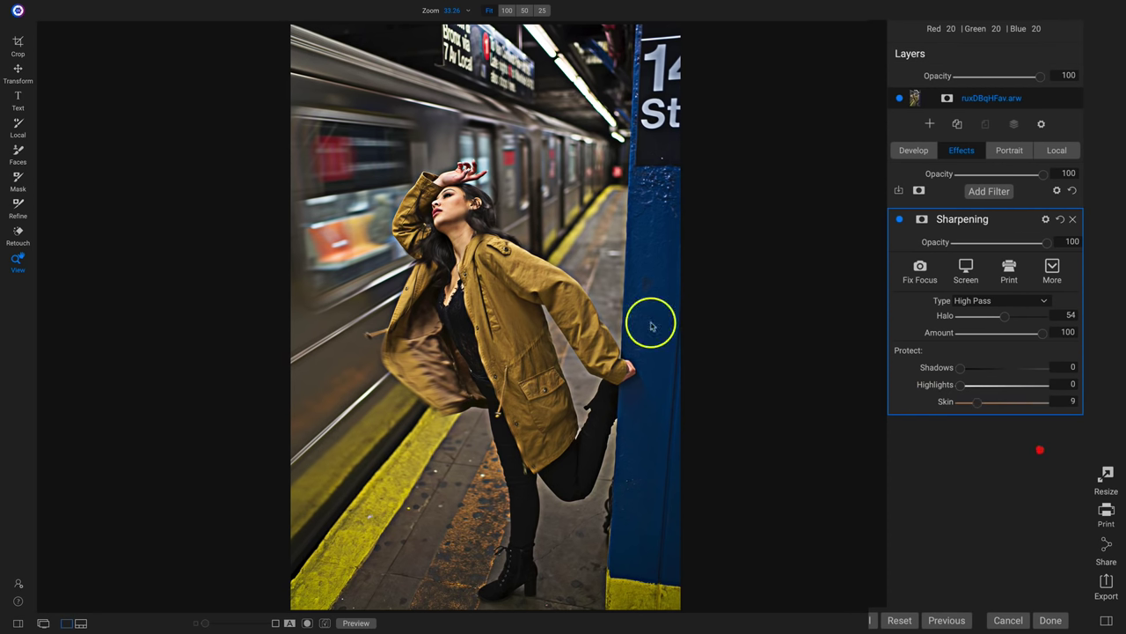
click(449, 198)
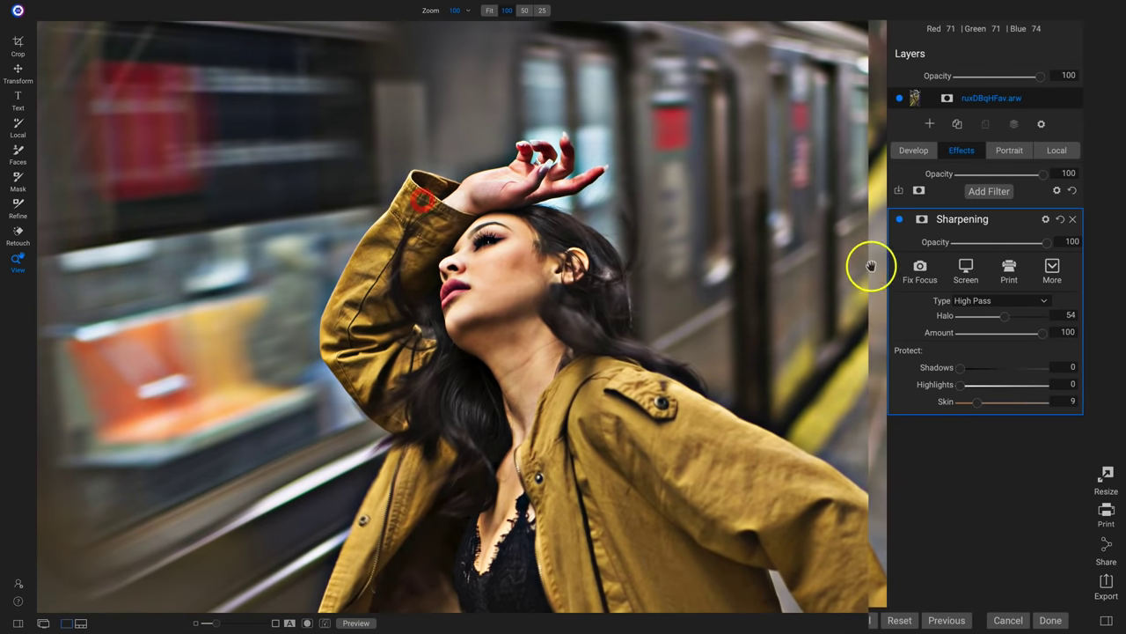
mouse_move(979, 399)
mouse_down()
mouse_move(1059, 407)
mouse_move(966, 408)
mouse_up()
drag(973, 411, 1049, 404)
drag(961, 368, 1044, 382)
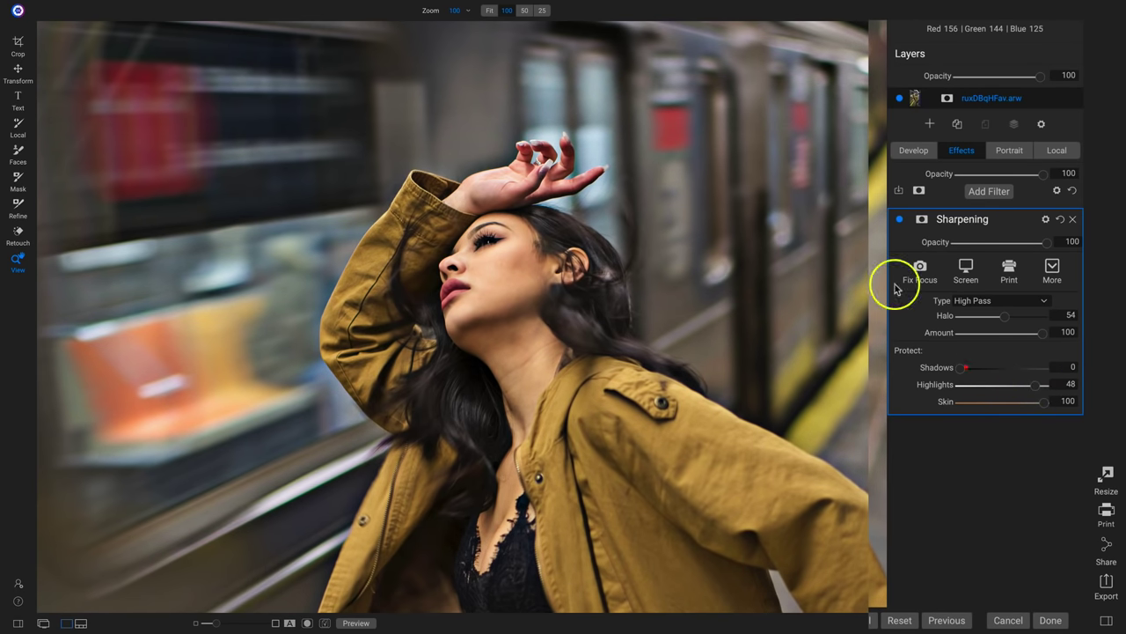
drag(1029, 383, 958, 387)
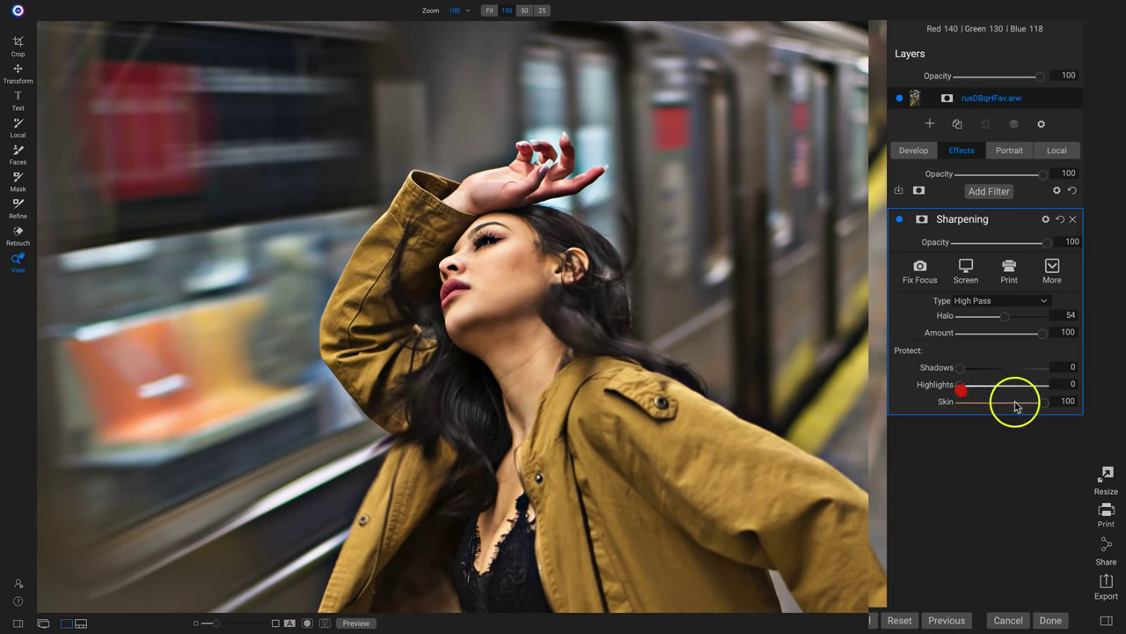
drag(1038, 402, 951, 408)
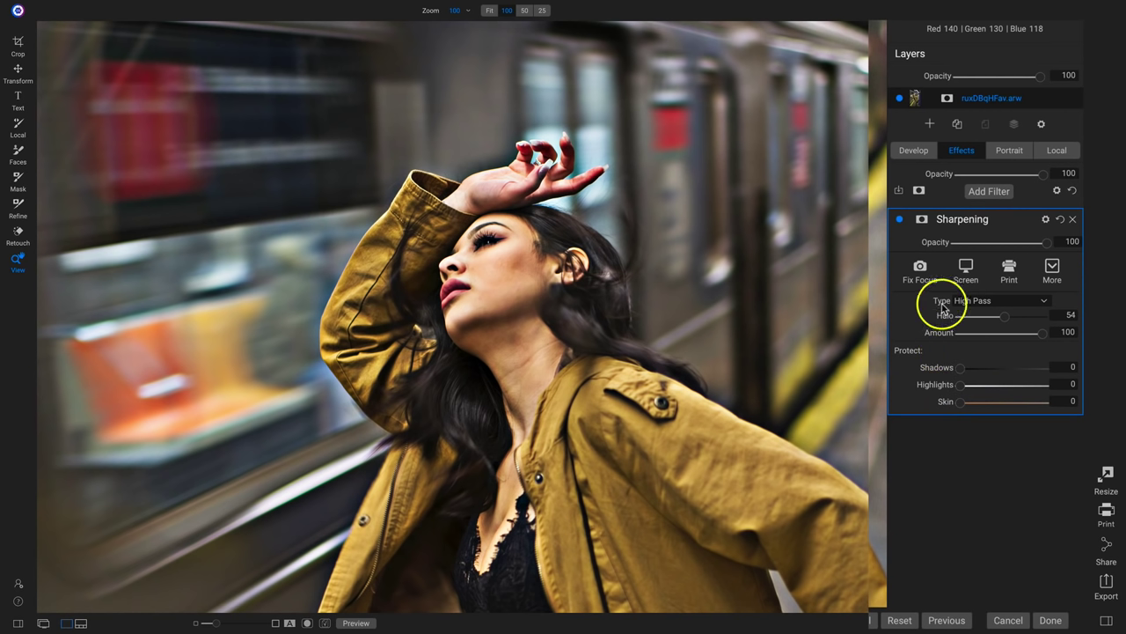
Switch the sharpening type to Progressive and set its Amount to 100.
click(972, 301)
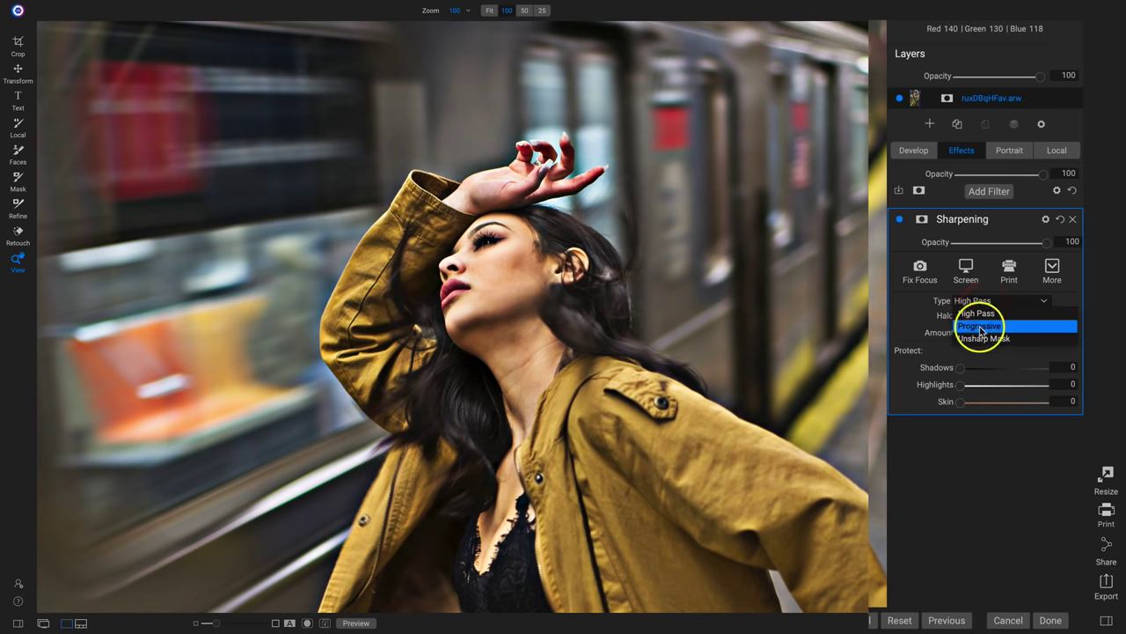
click(981, 326)
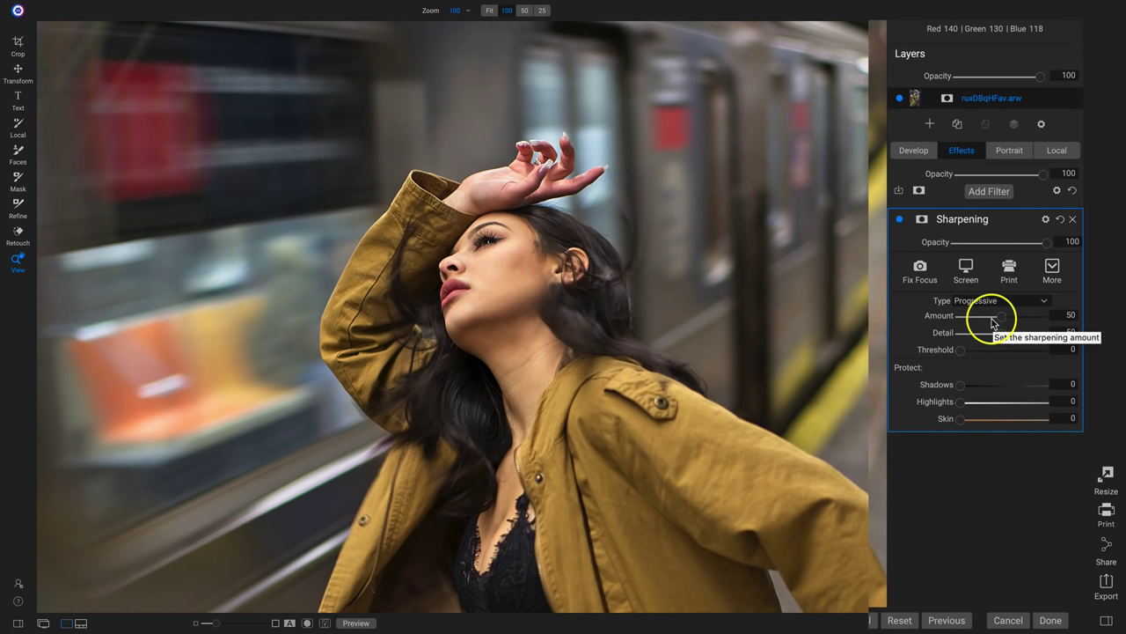
drag(1000, 322, 1058, 320)
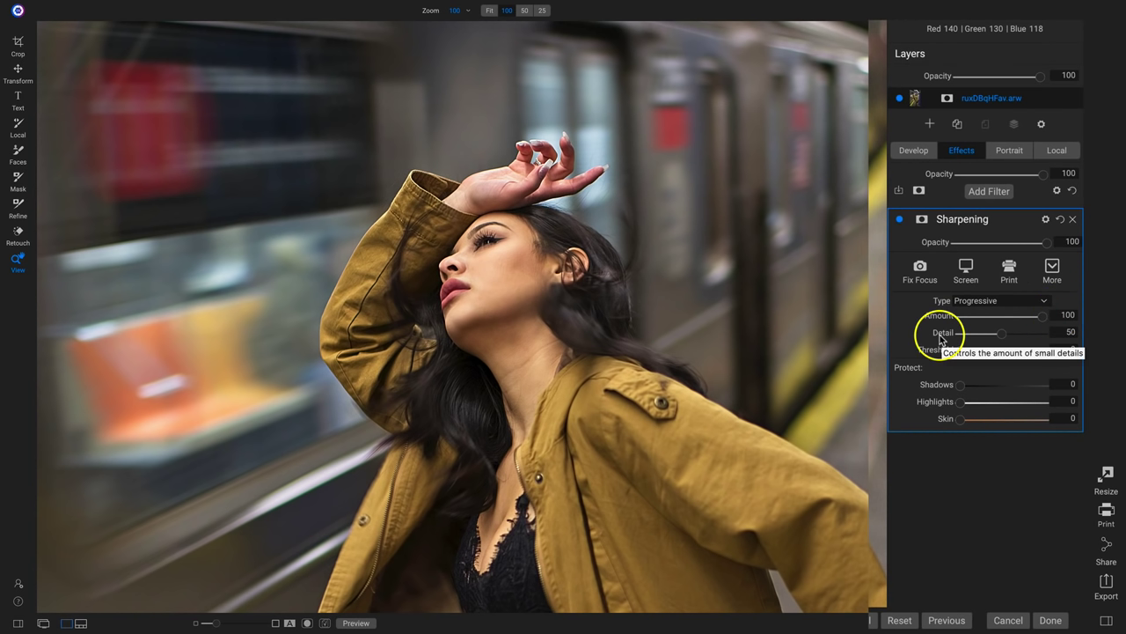
Test the Progressive sharpening at Detail 100 and Threshold 27, settling on Detail 66 and Threshold 2.
drag(1001, 332, 1061, 336)
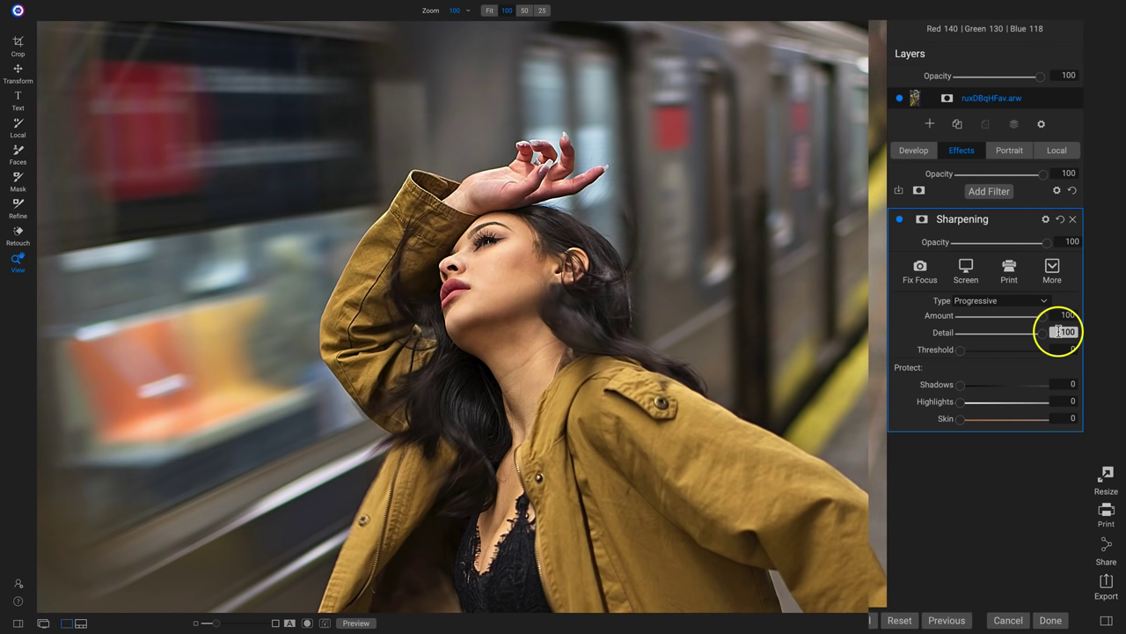
drag(1046, 334, 1009, 329)
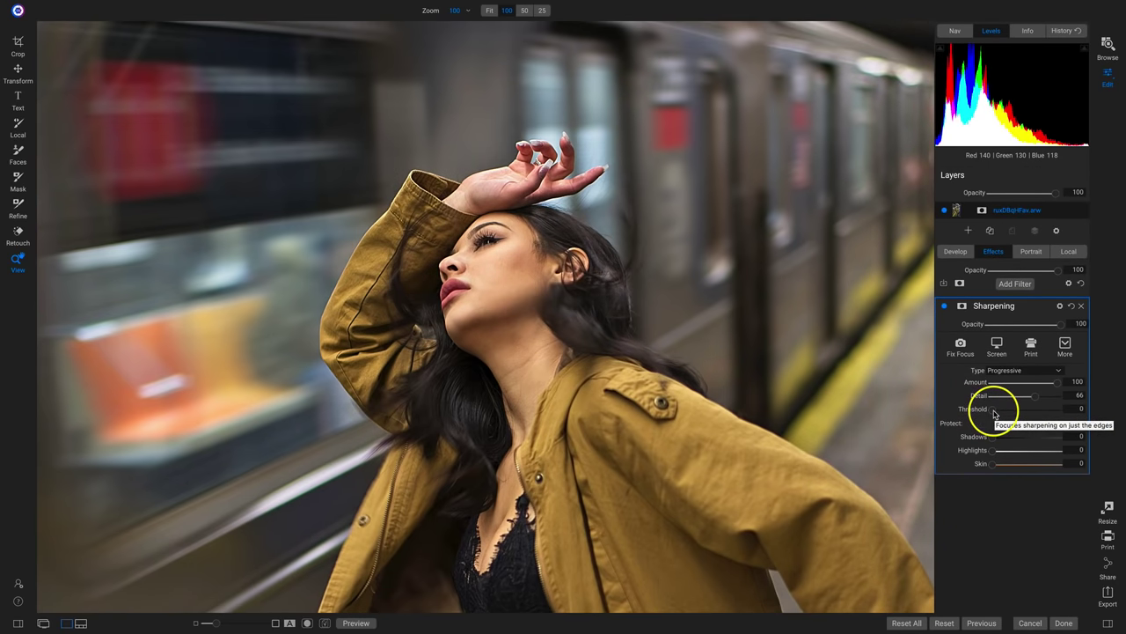
drag(992, 409, 1018, 412)
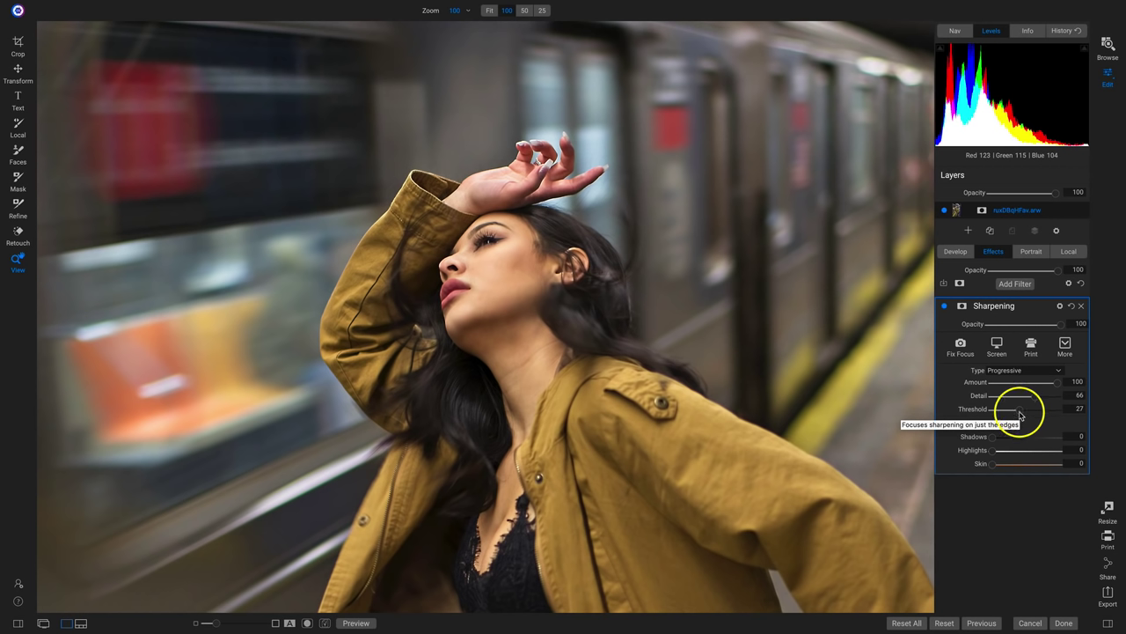
drag(1021, 412, 965, 412)
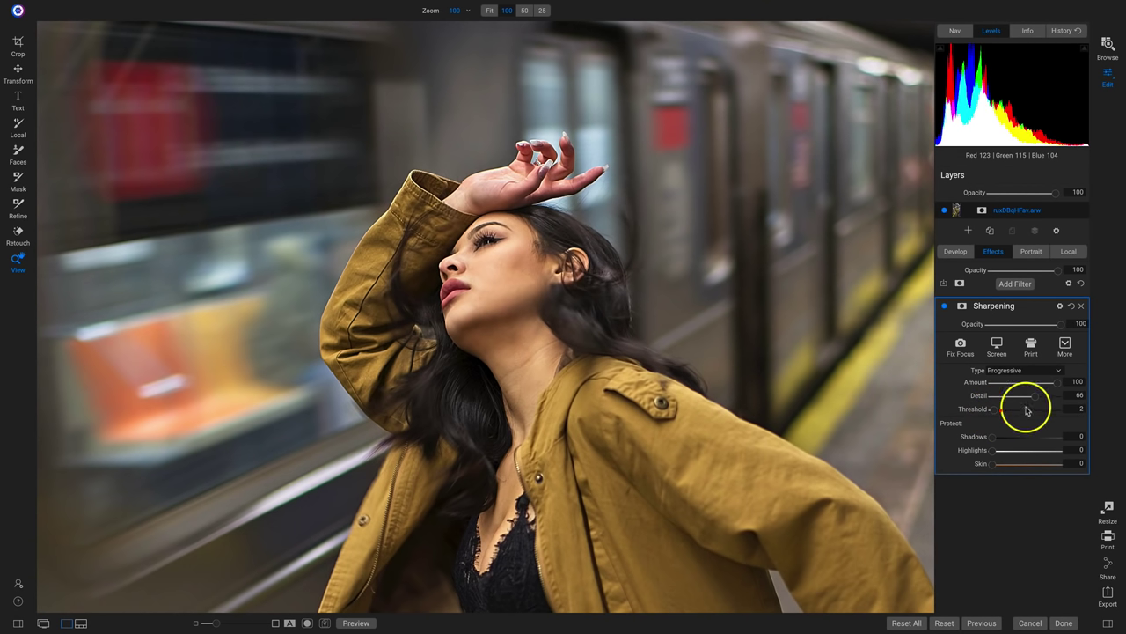
Raise the Progressive sharpening's Detail to 100 and lower its Threshold to 0.
click(998, 408)
drag(1034, 395, 1082, 398)
click(1082, 399)
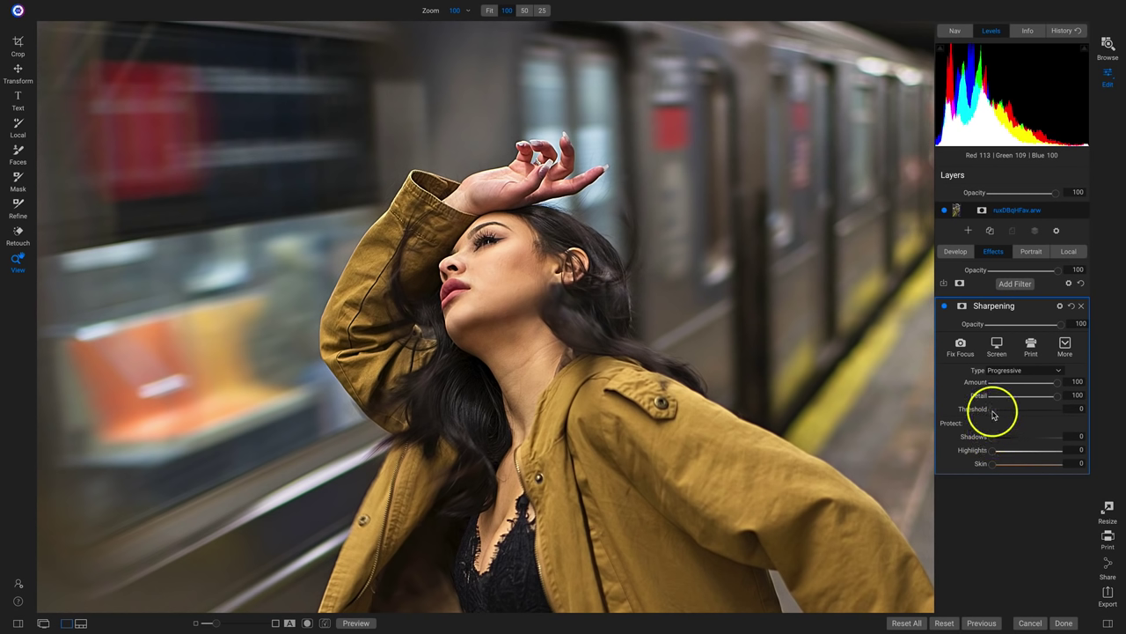
mouse_move(995, 415)
mouse_down()
mouse_move(1053, 412)
mouse_move(977, 411)
mouse_move(1067, 414)
mouse_move(987, 410)
mouse_up()
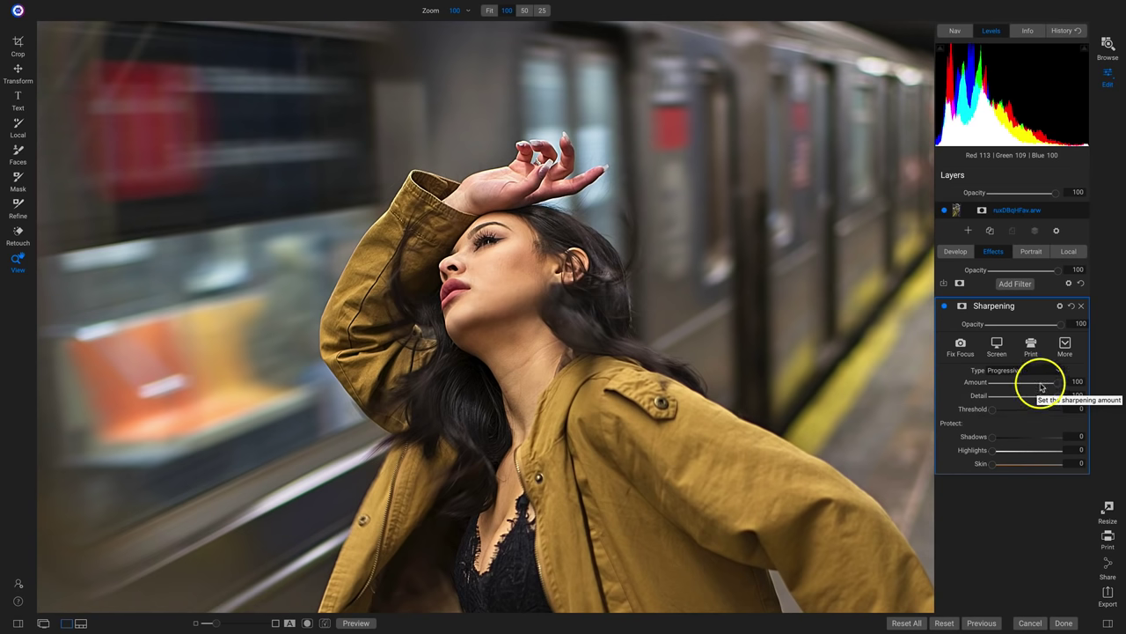
Switch the sharpening type to Unsharp Mask and try a Halo of 4.4, settling on 3.7.
click(1041, 370)
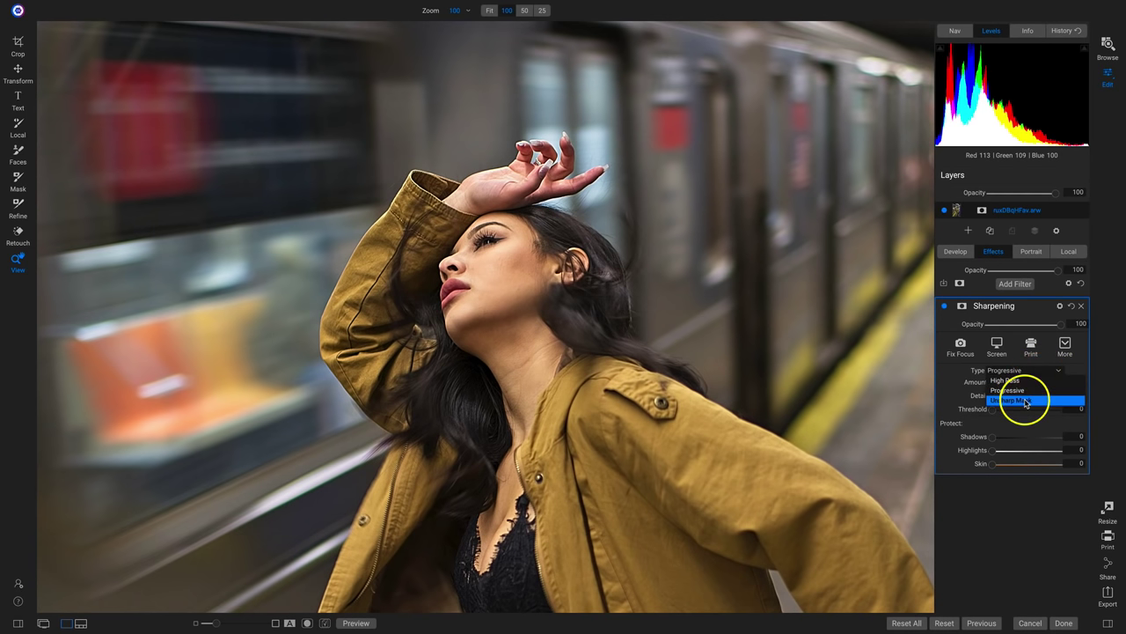
click(1023, 402)
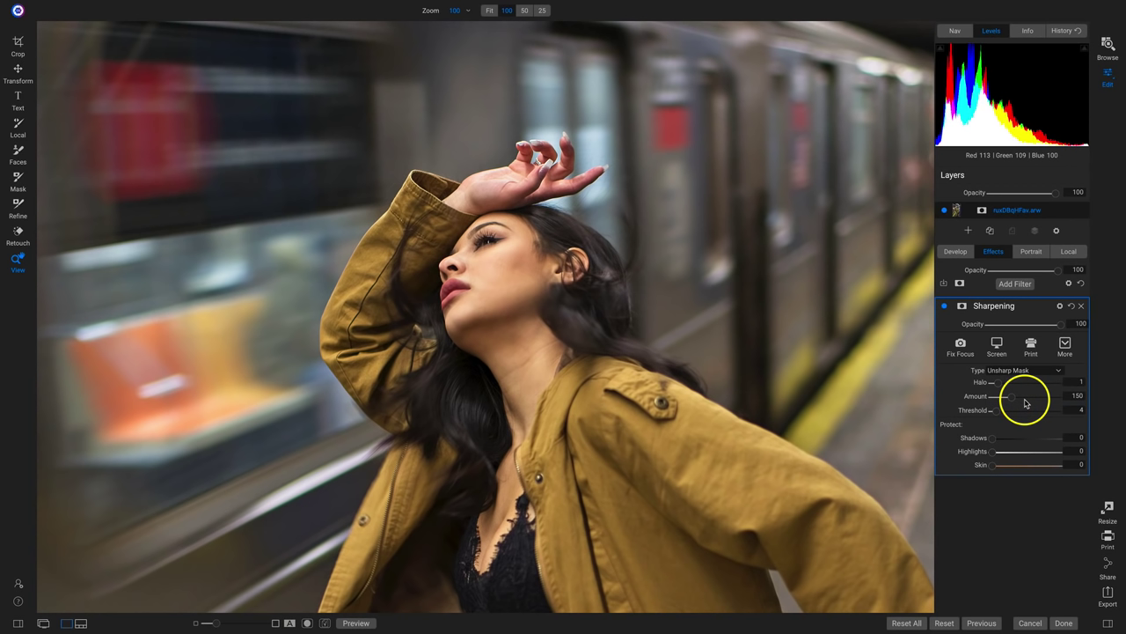
click(1029, 371)
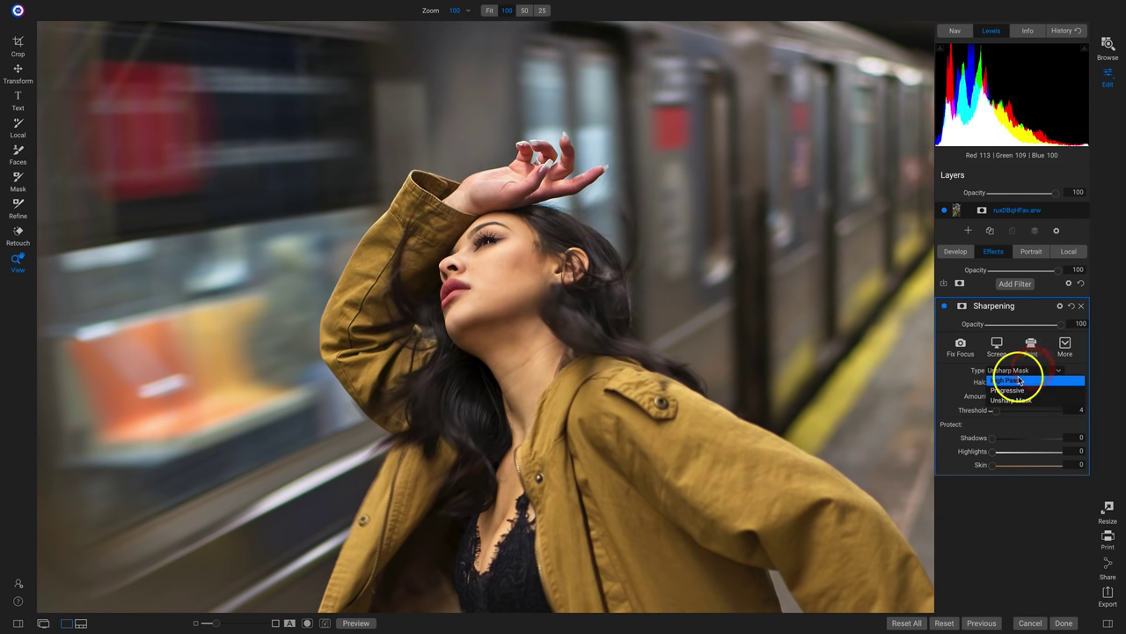
click(1073, 369)
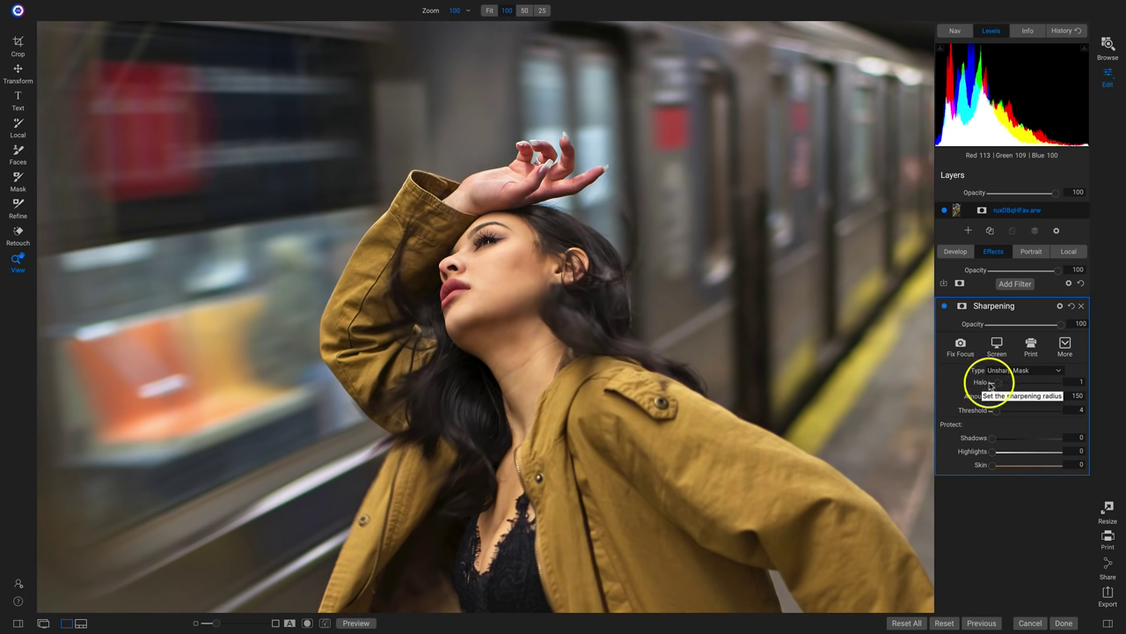
drag(986, 383, 1018, 387)
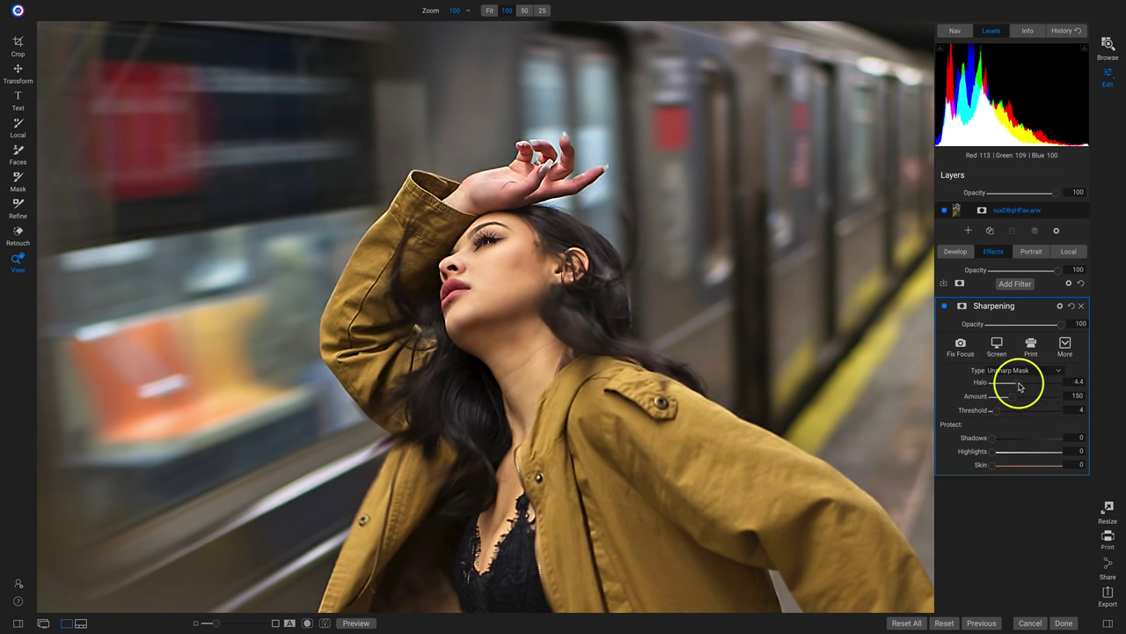
click(1017, 390)
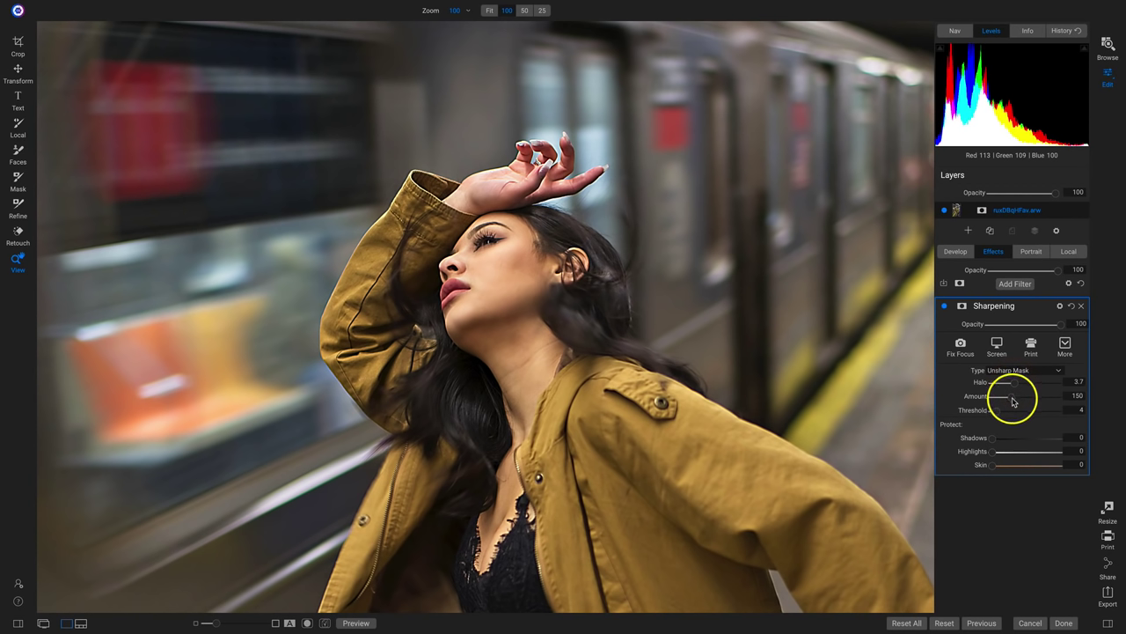
Set the Unsharp Mask's Amount to 290 and test Threshold values of 0 and 3, ending at 1.
drag(1019, 395, 1056, 402)
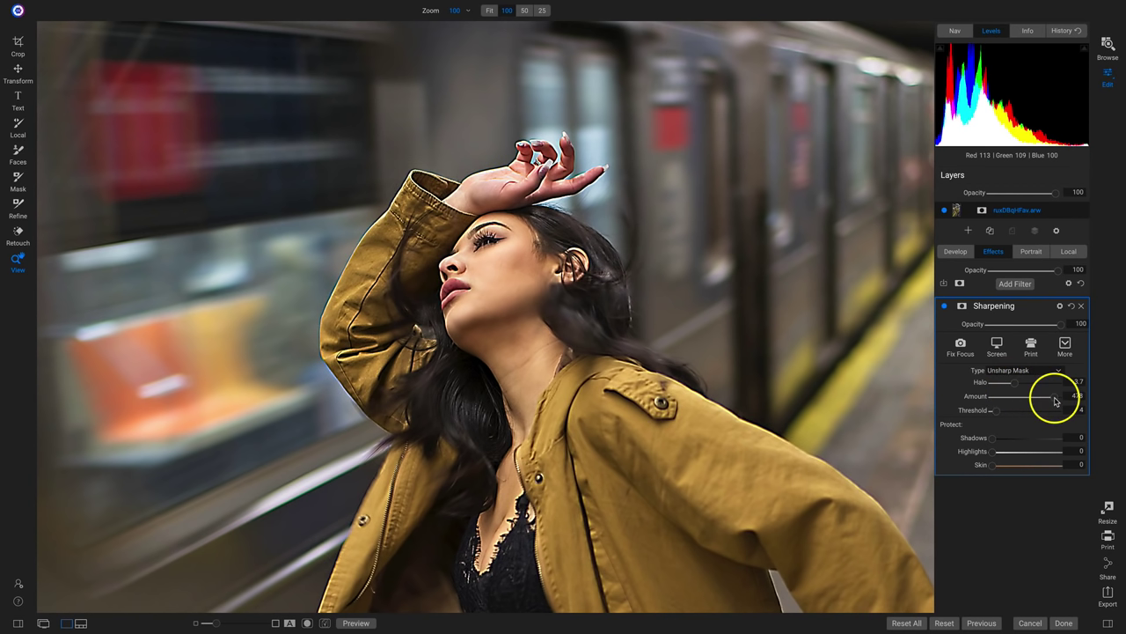
drag(1056, 401, 1028, 398)
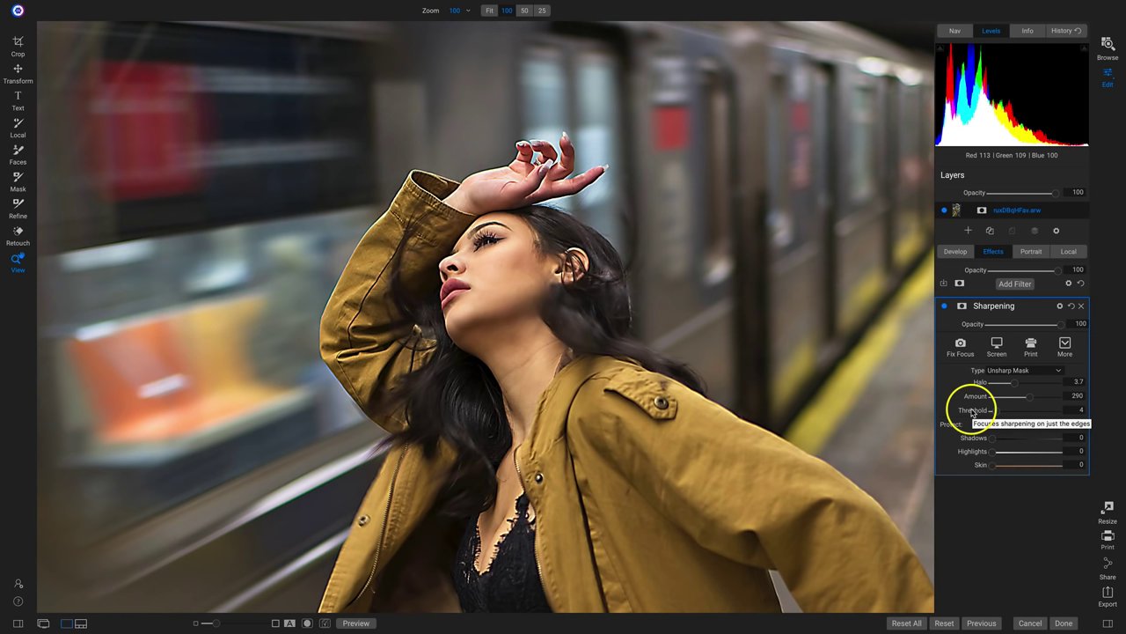
drag(990, 410, 982, 416)
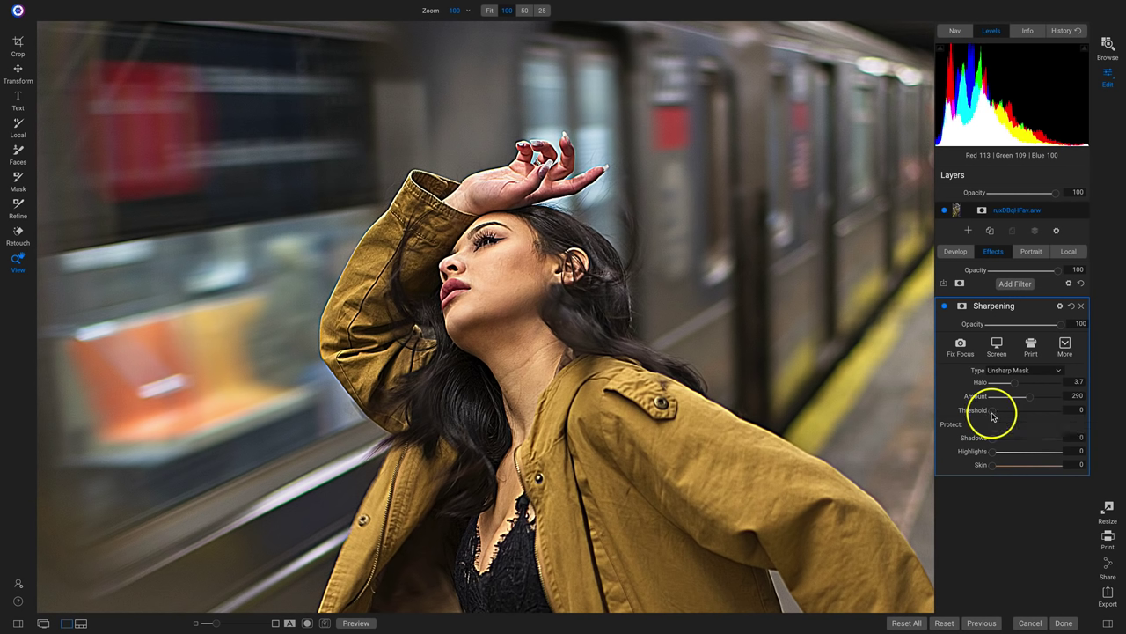
drag(994, 411, 980, 417)
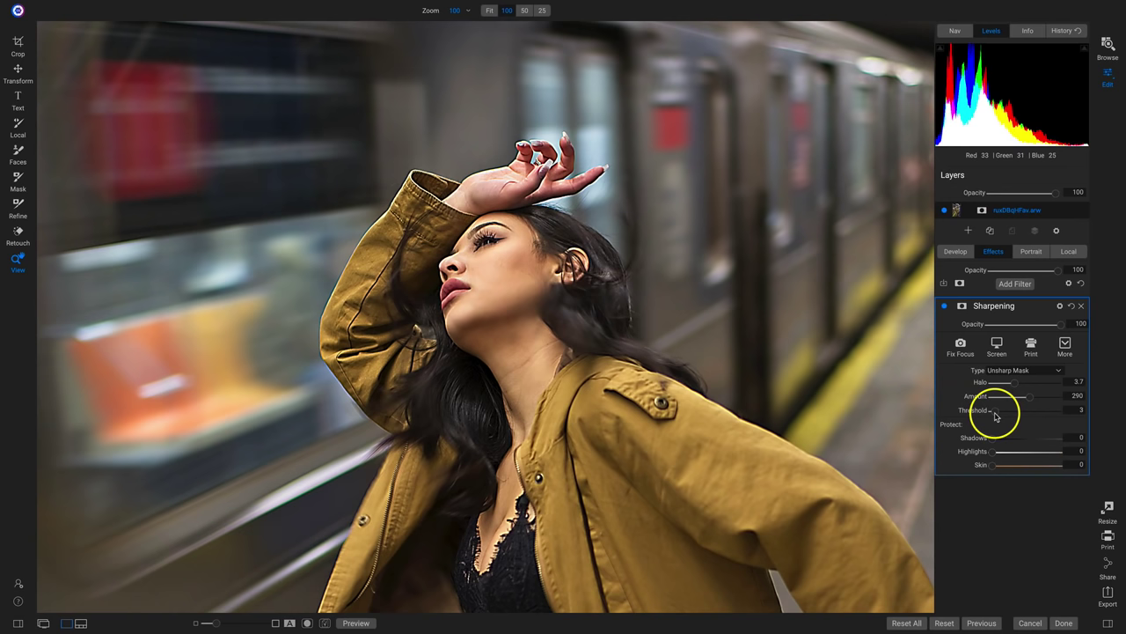
drag(995, 417, 993, 417)
mouse_move(995, 417)
mouse_down()
mouse_move(1006, 416)
mouse_move(988, 410)
mouse_up()
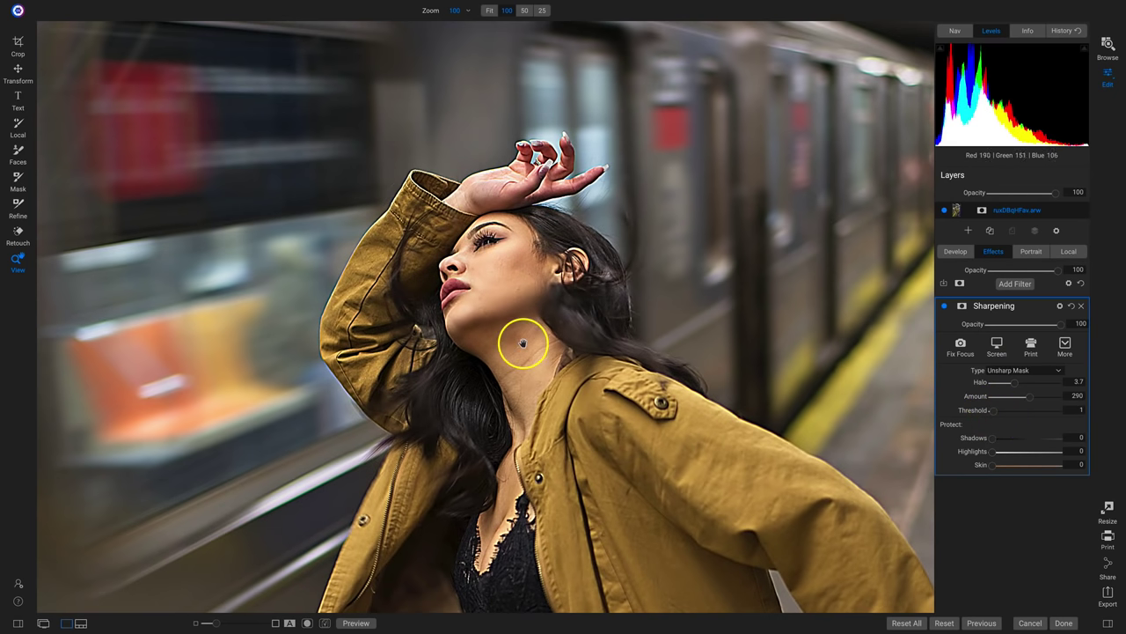
Compare the whole portrait with and without sharpening, and inspect the woman's face and jacket at 100% zoom.
click(489, 10)
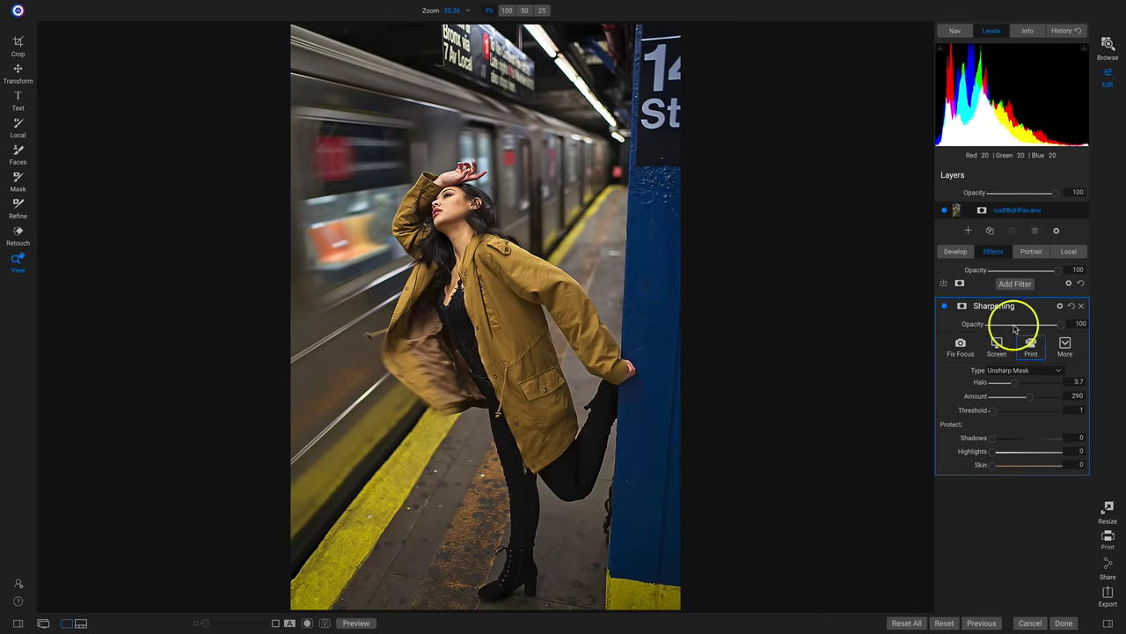
click(944, 306)
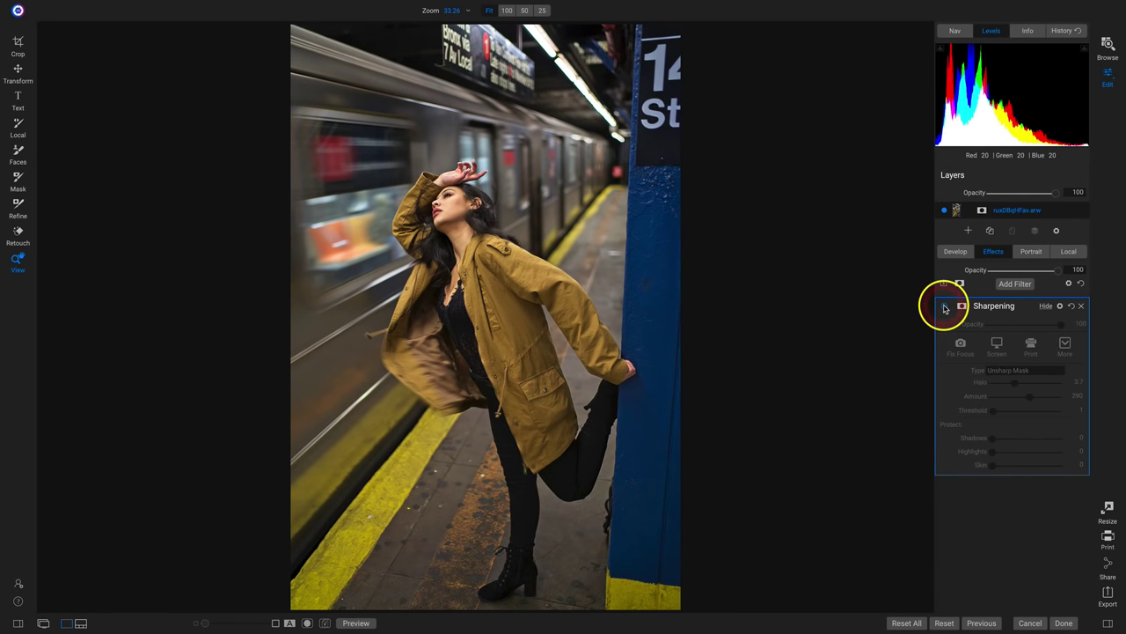
click(944, 306)
click(944, 307)
click(944, 307)
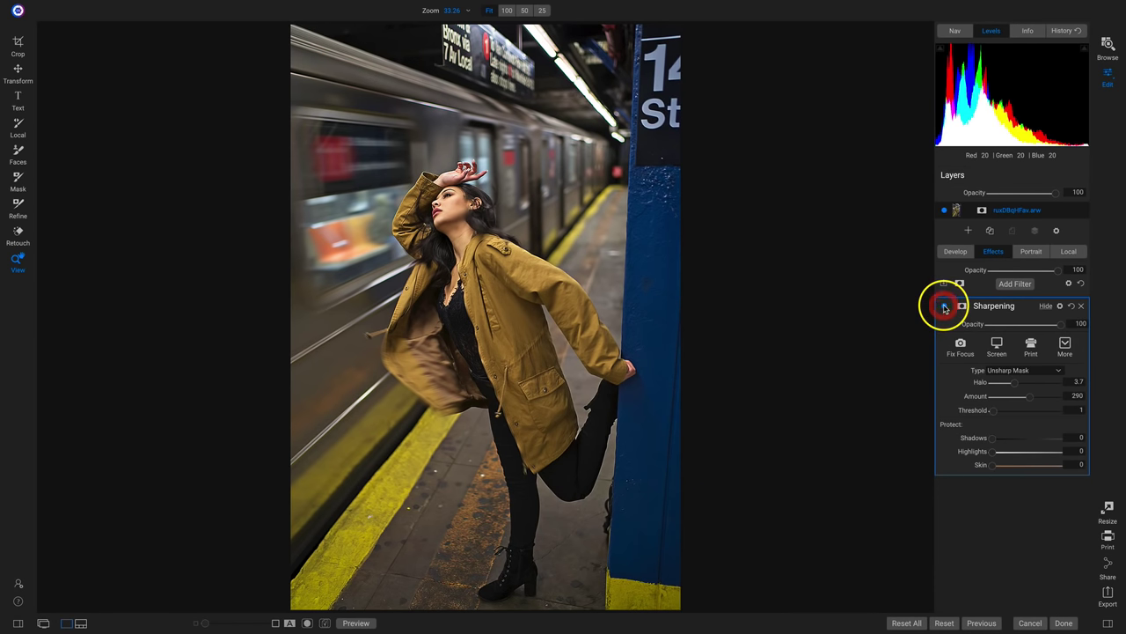
click(437, 217)
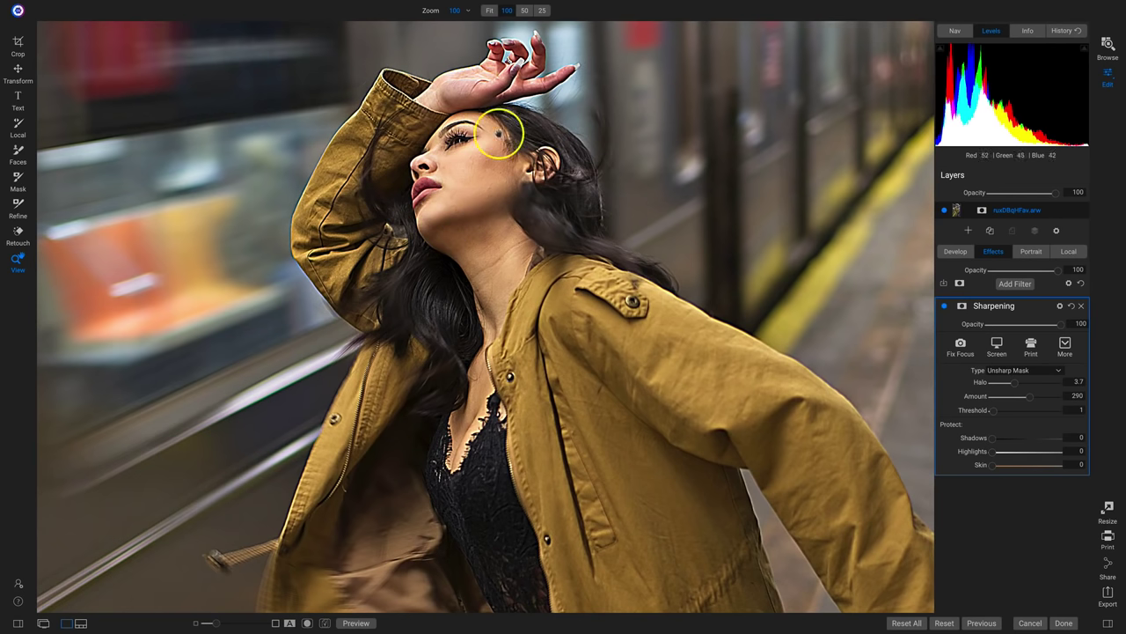
click(465, 389)
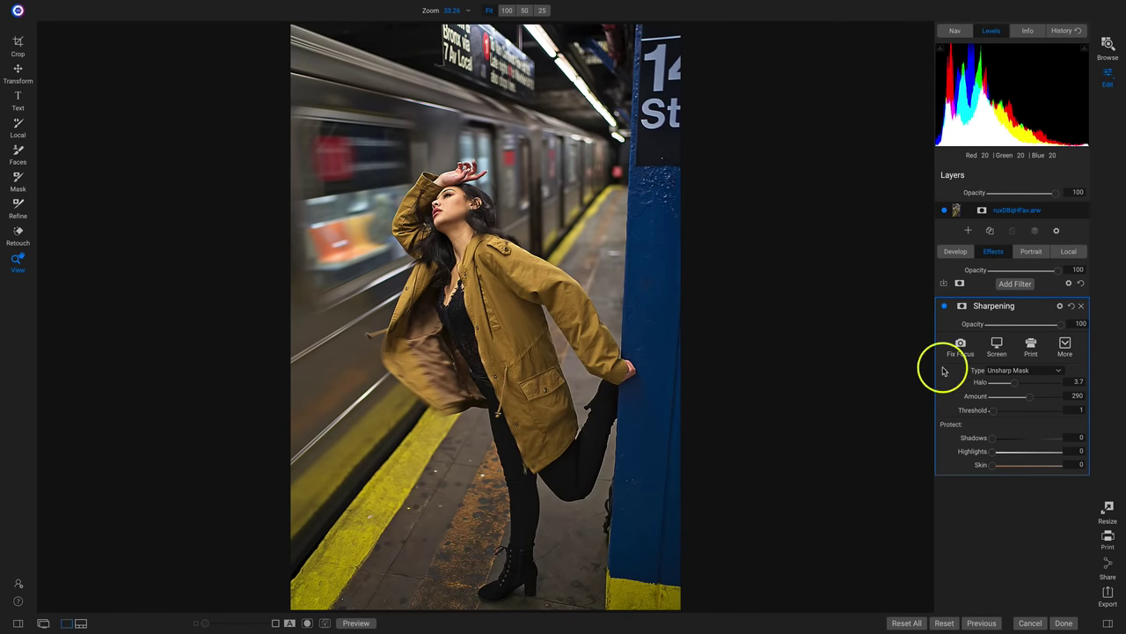
Try the High Pass sharpening with a Halo of 10, and return the type to Unsharp Mask.
click(1047, 374)
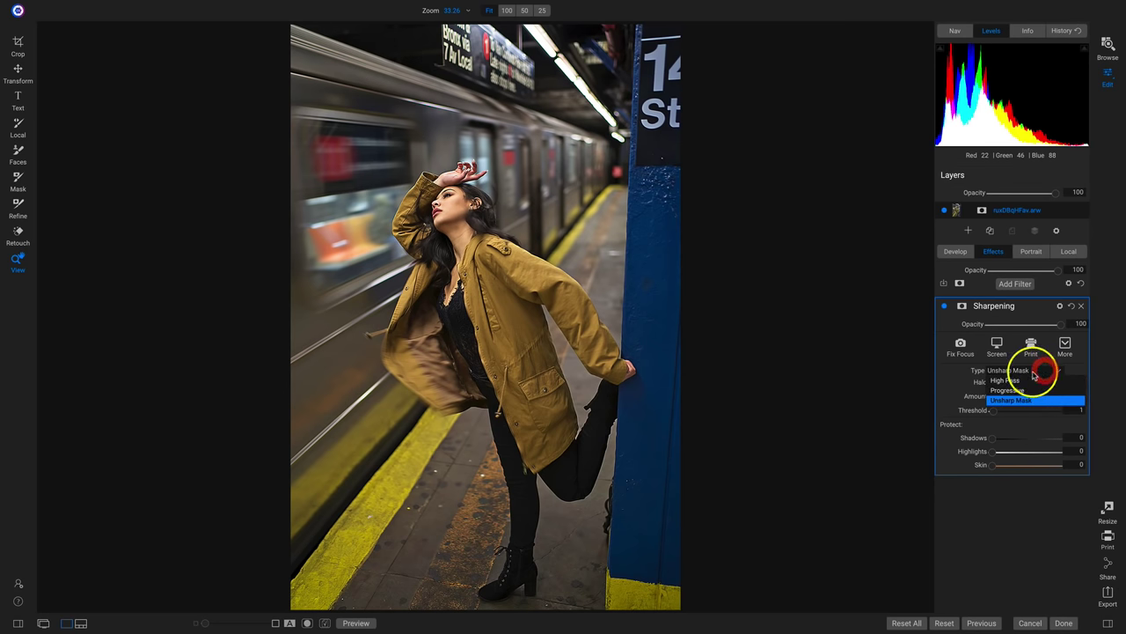
click(1012, 380)
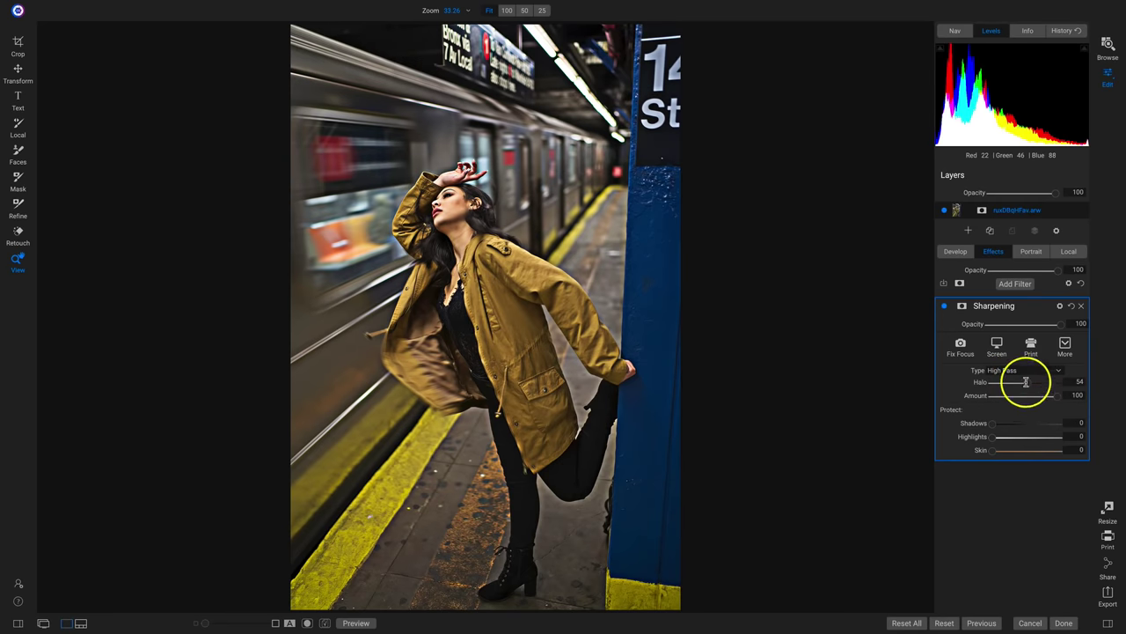
drag(1009, 380, 997, 381)
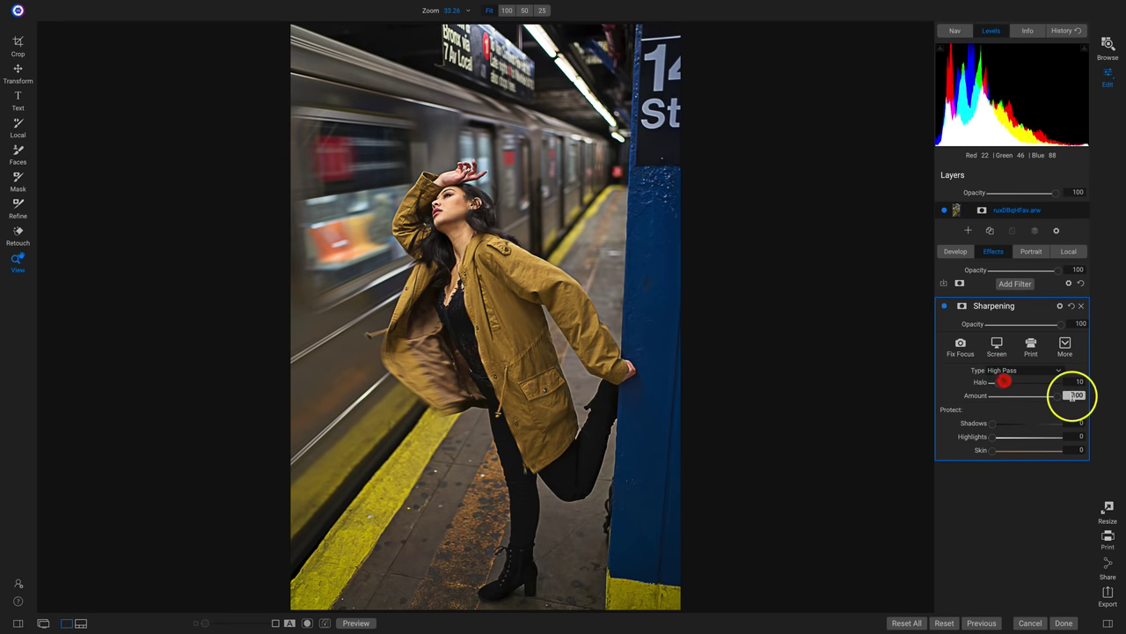
drag(1077, 395, 1116, 398)
drag(1016, 389, 1009, 389)
click(1032, 374)
click(1005, 396)
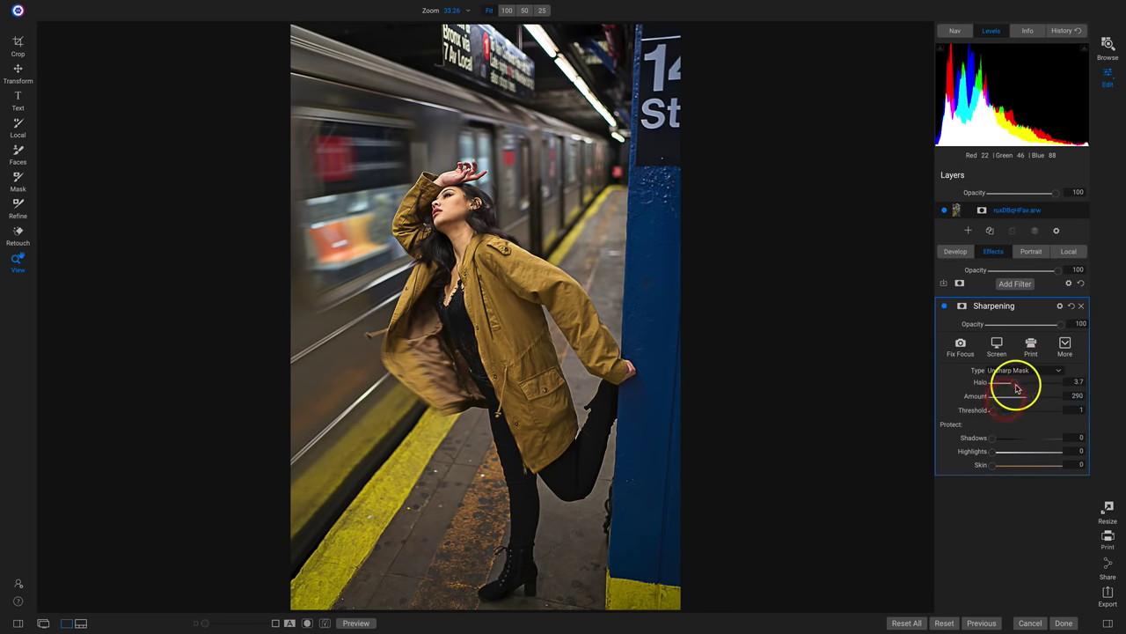
Set the Unsharp Mask to Halo 2.8, Amount 420 and Threshold 0, and compare the photo with and without sharpening.
drag(1003, 388, 1001, 388)
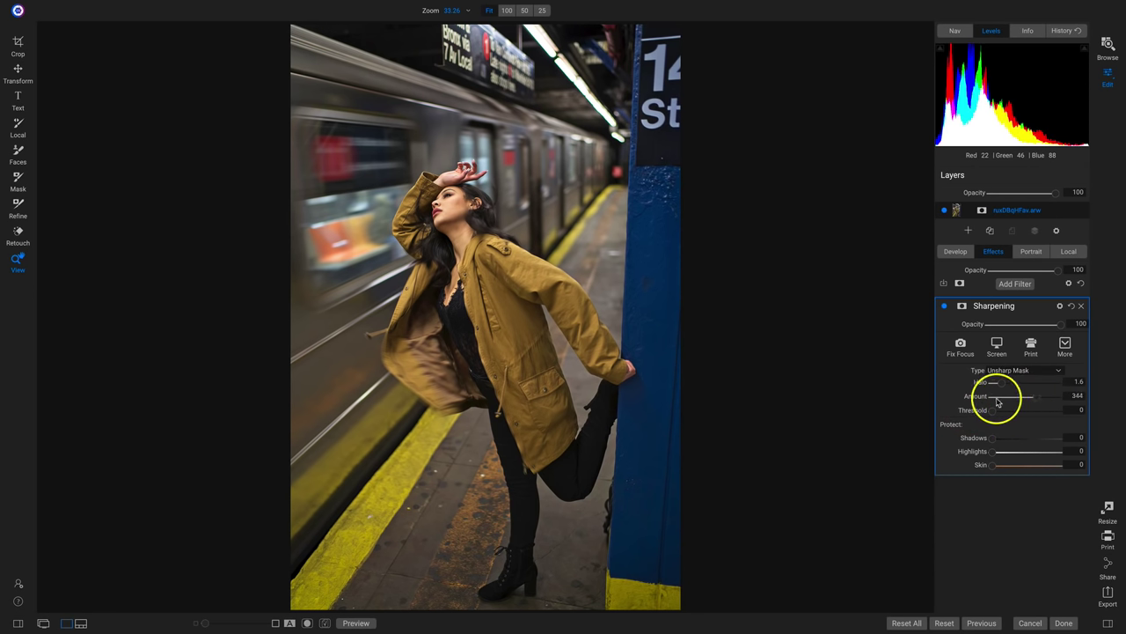
drag(1003, 388, 1014, 388)
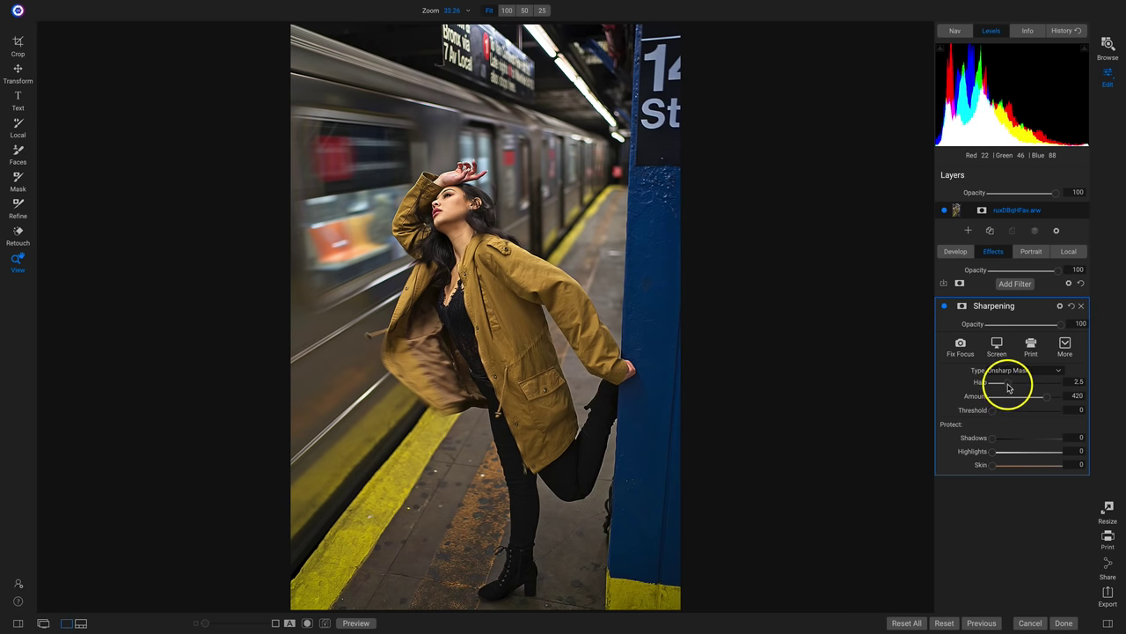
click(944, 306)
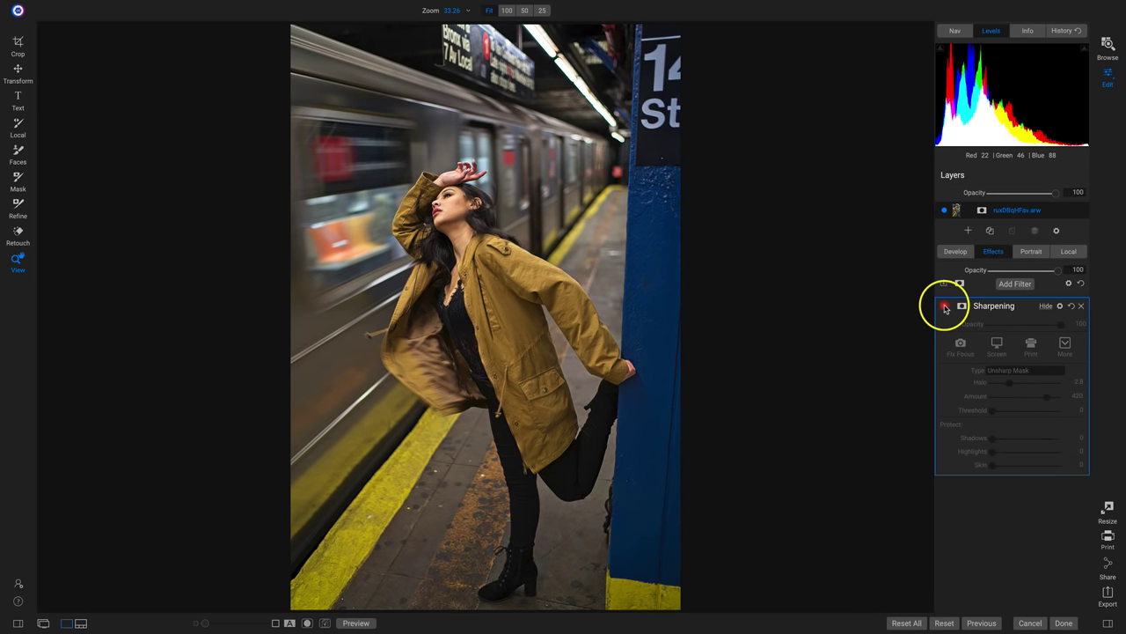
click(945, 306)
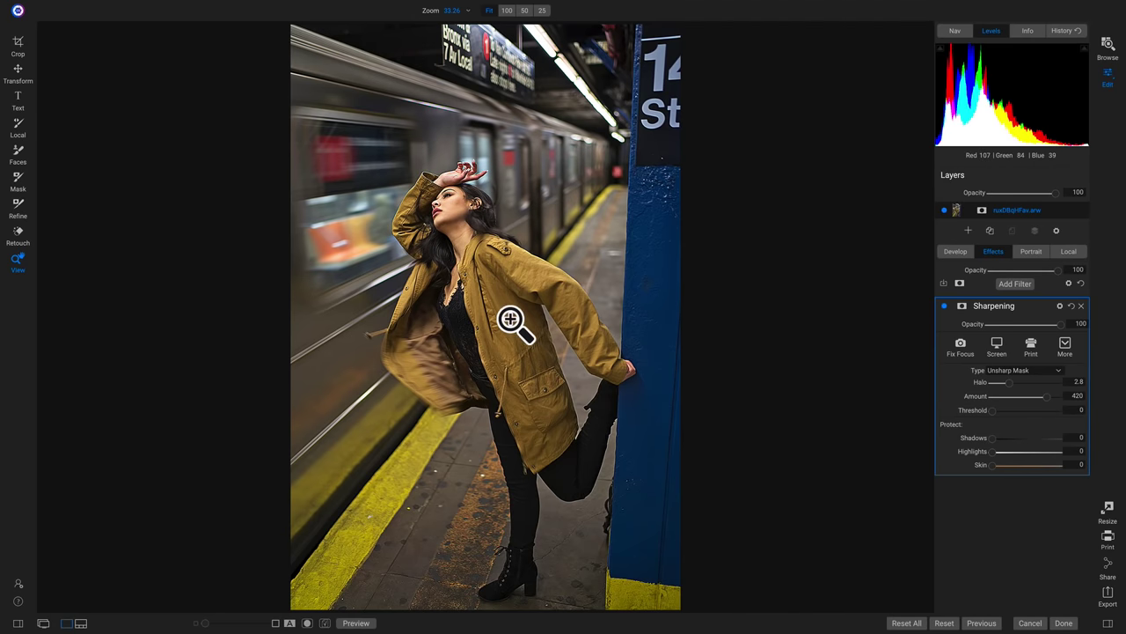
Paint the sharpening out of the background with a size 1400 masking brush at 42 and 100 opacity, and compare before and after.
key(b)
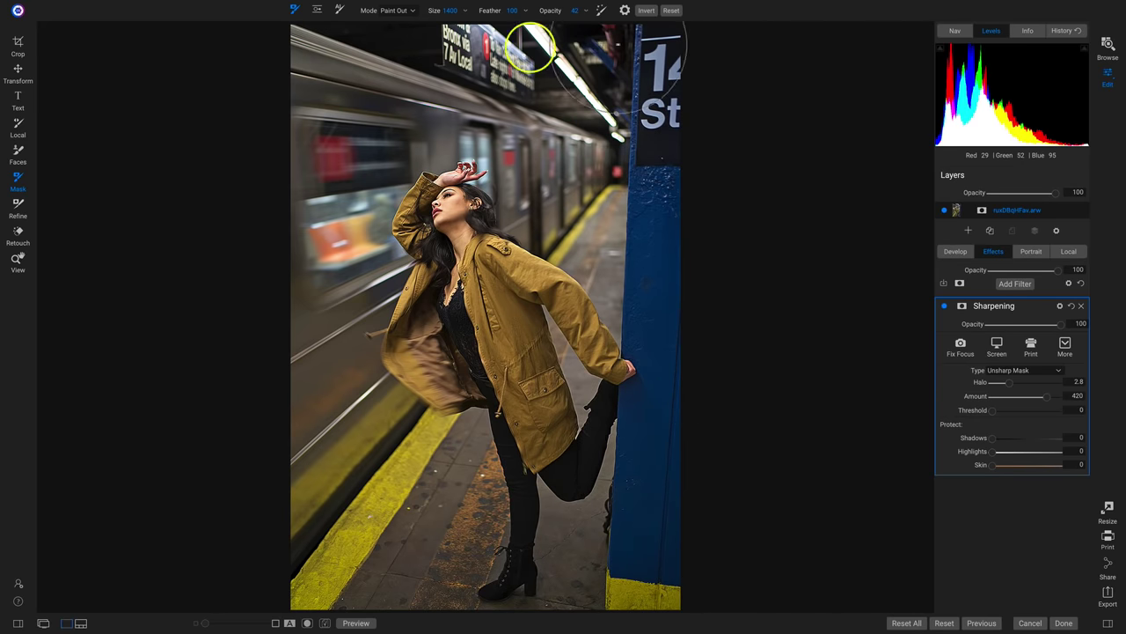
drag(301, 426, 368, 460)
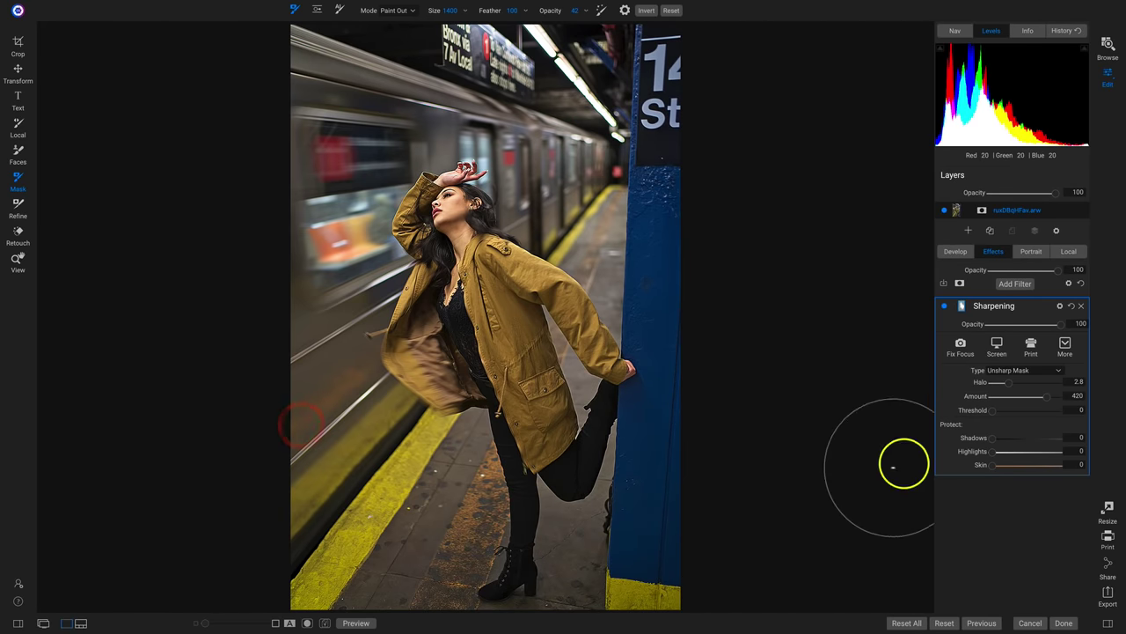
click(753, 38)
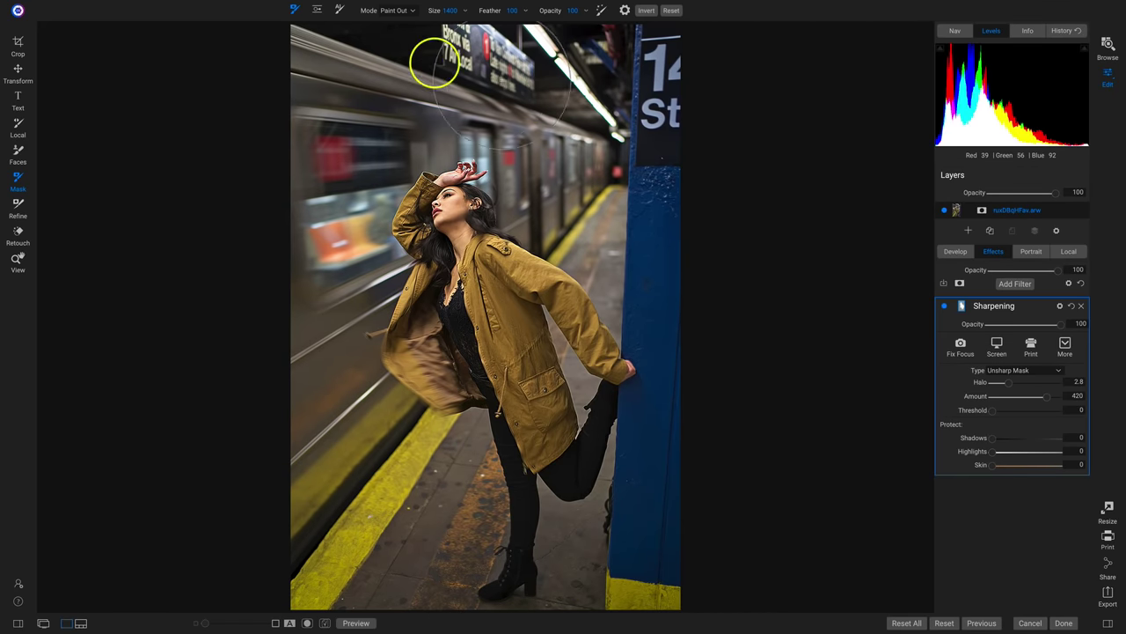
click(641, 84)
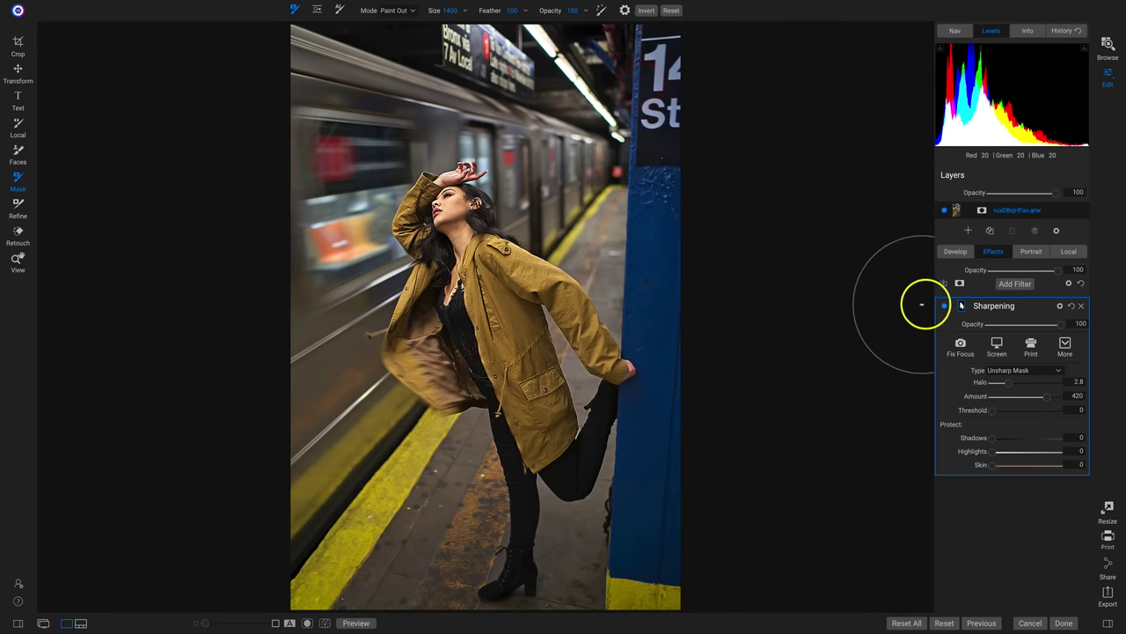
click(945, 308)
click(945, 309)
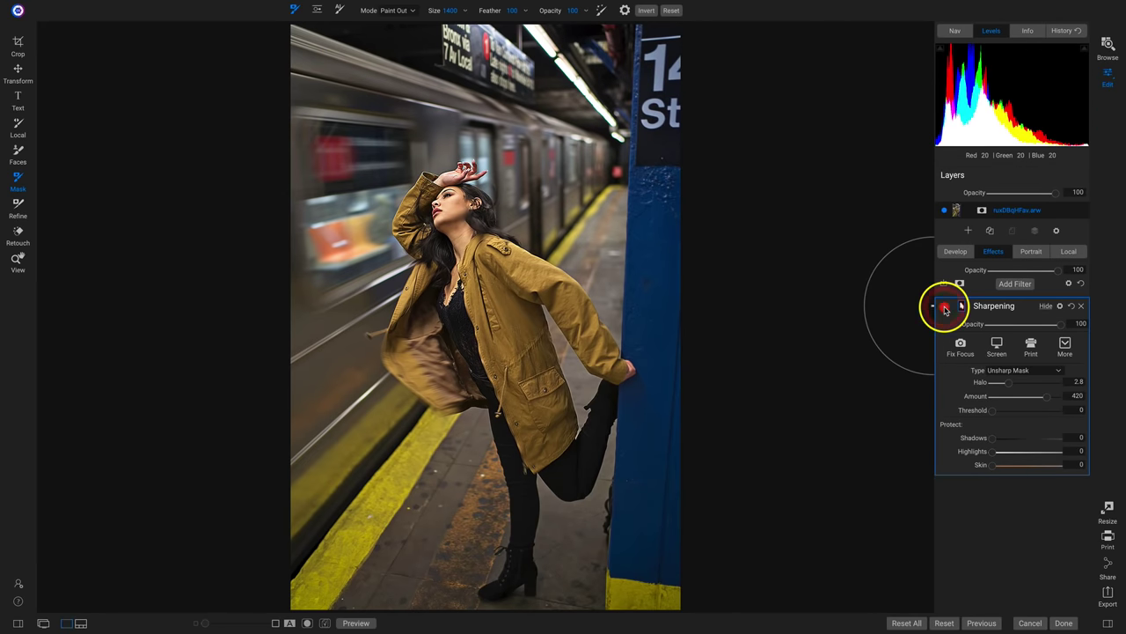
click(946, 308)
click(945, 308)
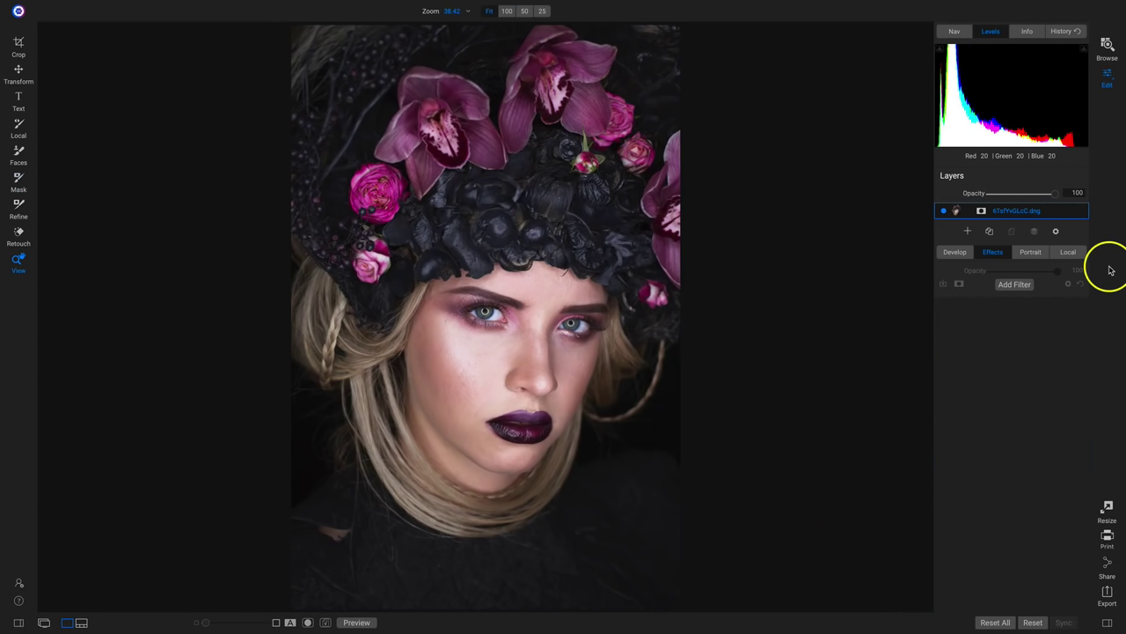
Add a Skin Retouching filter to the portrait with the flower headdress and inspect her face at 100% zoom.
click(1017, 285)
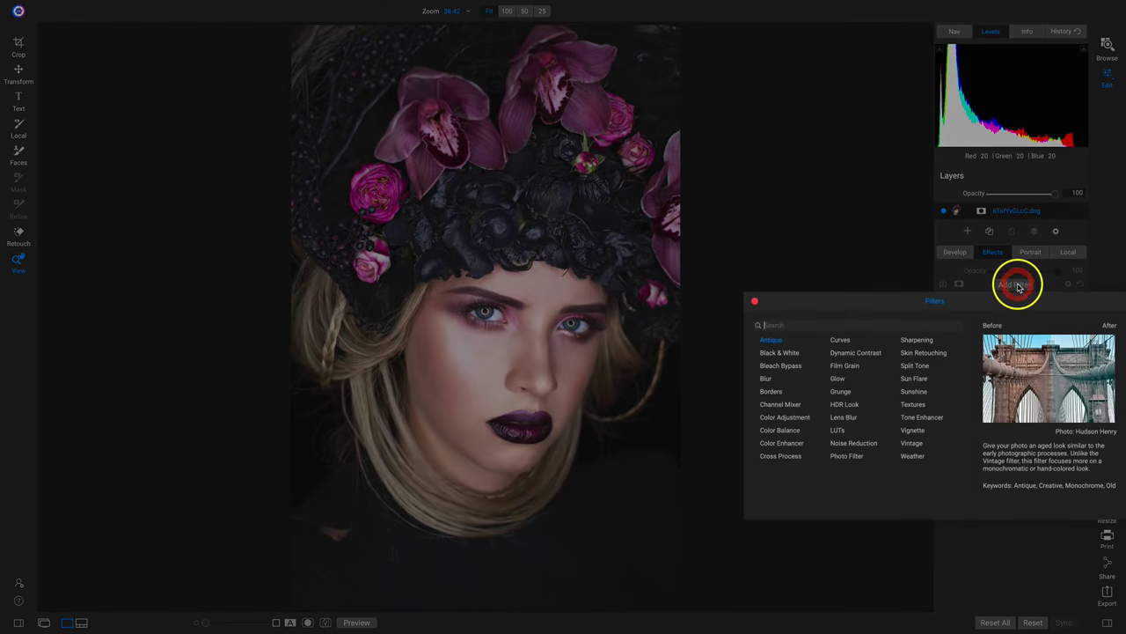
click(912, 355)
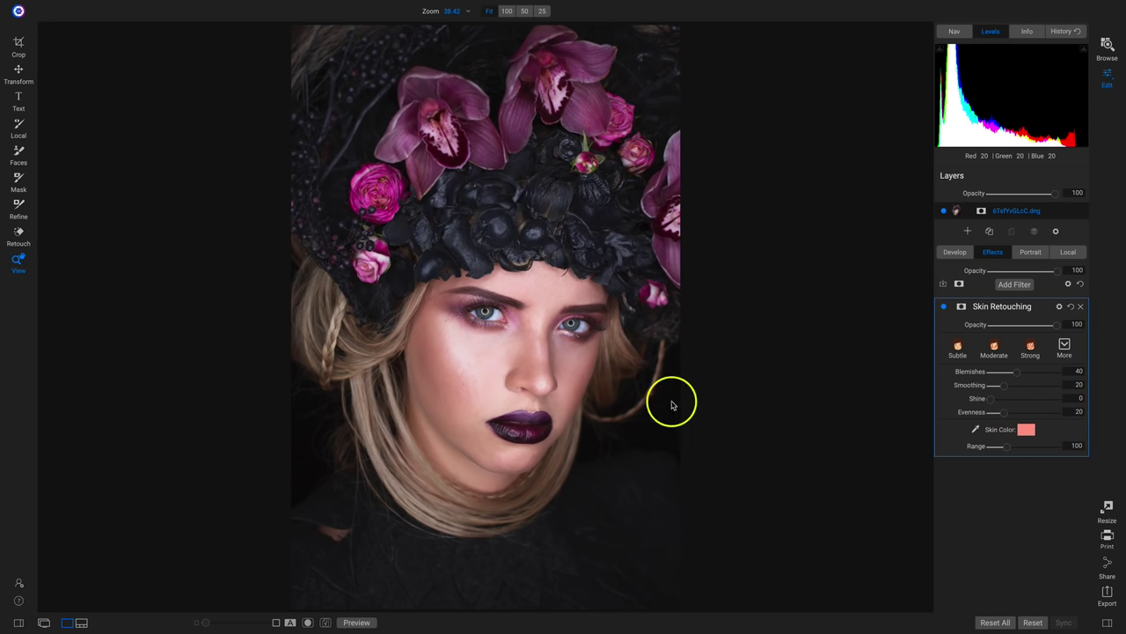
click(534, 391)
drag(532, 390, 549, 327)
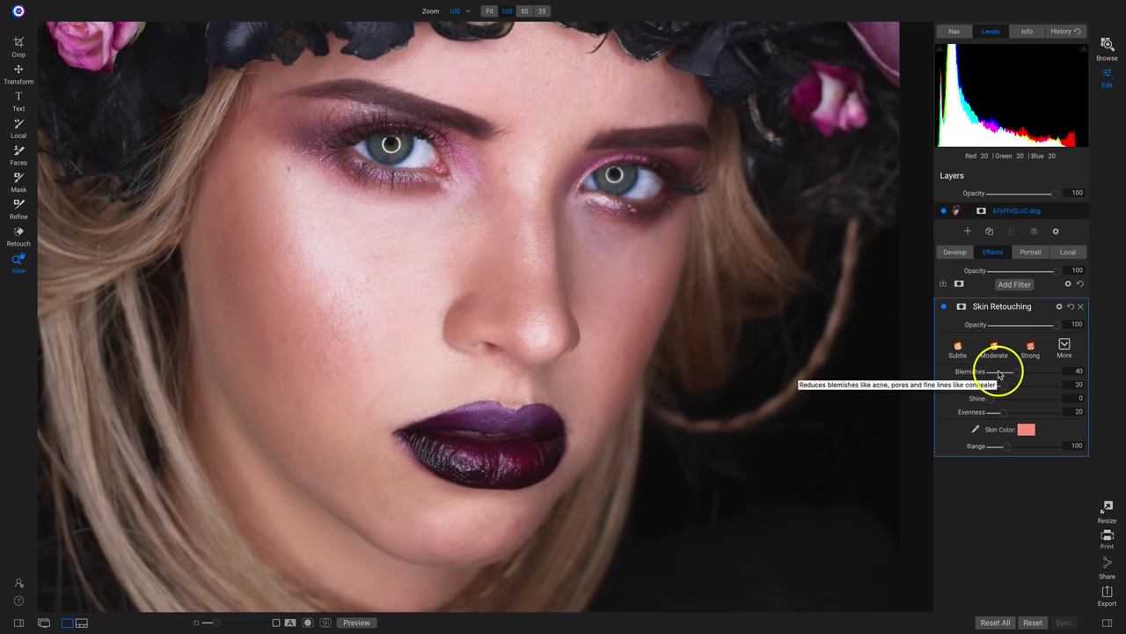
Try different Blemishes and Smoothing strengths in the Skin Retouching filter, ending at Blemishes 49 and Smoothing 21.
drag(999, 374, 972, 374)
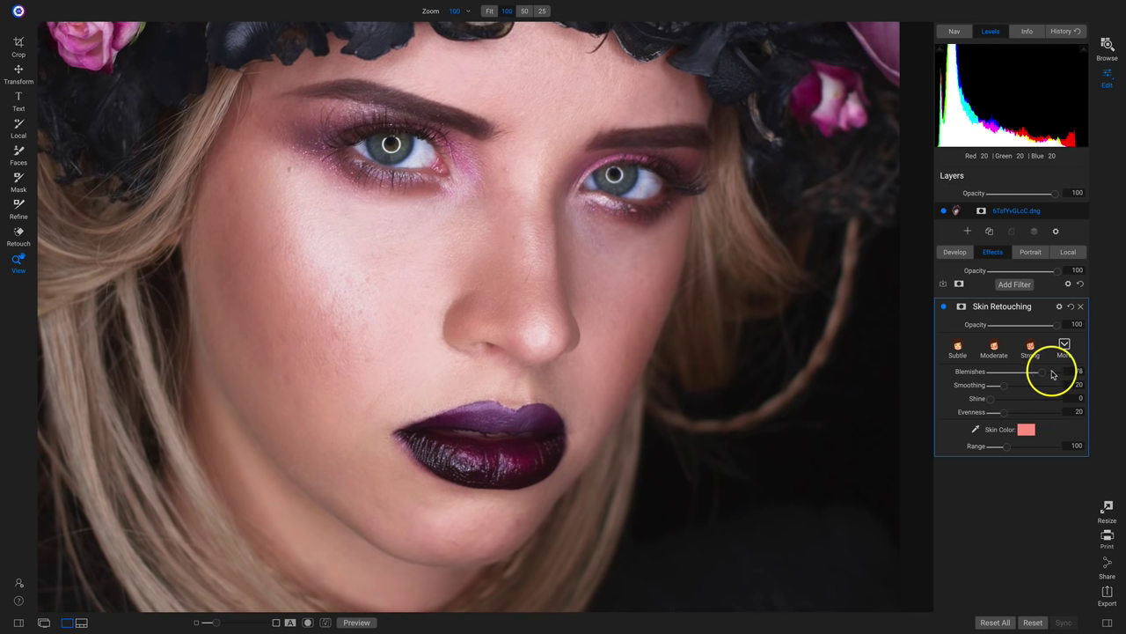
drag(1054, 375, 976, 372)
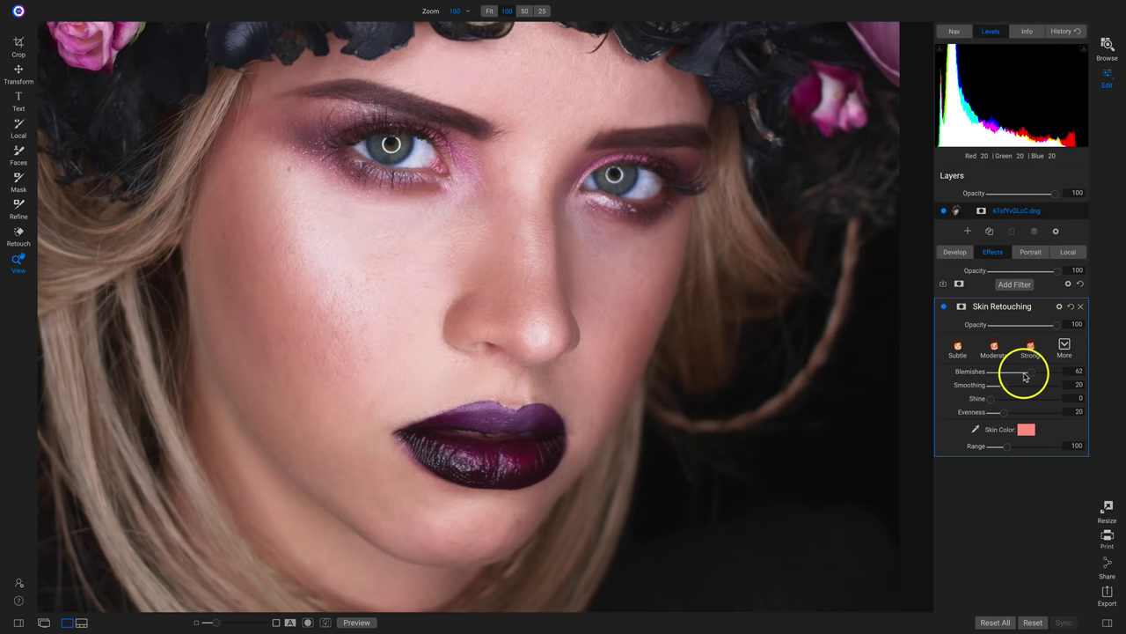
click(1023, 374)
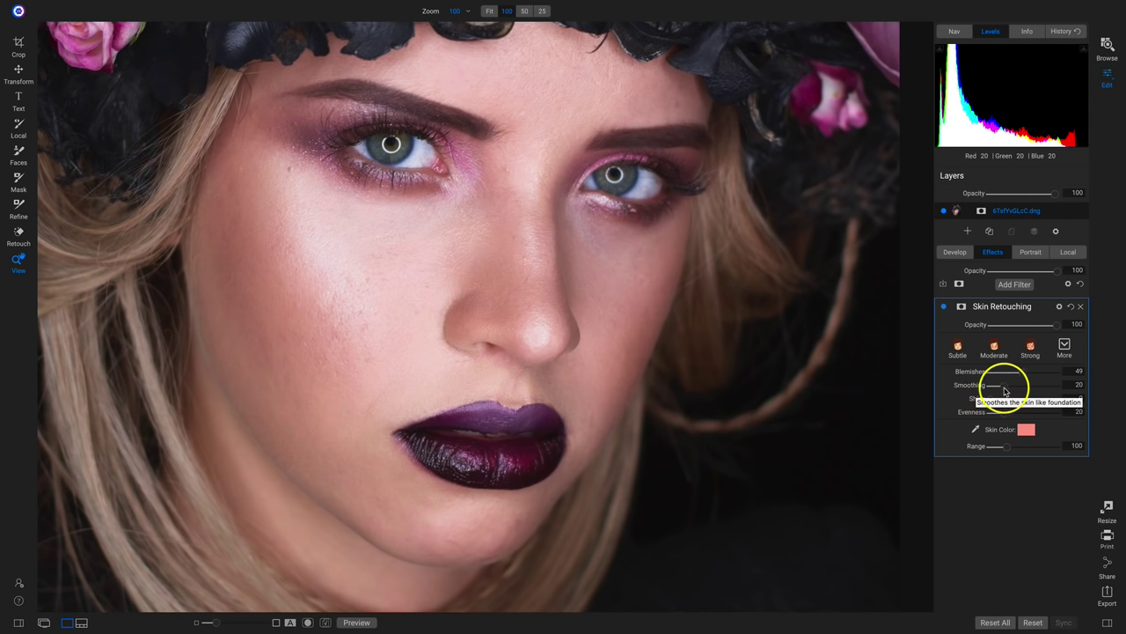
drag(1024, 390, 1073, 390)
drag(992, 388, 948, 383)
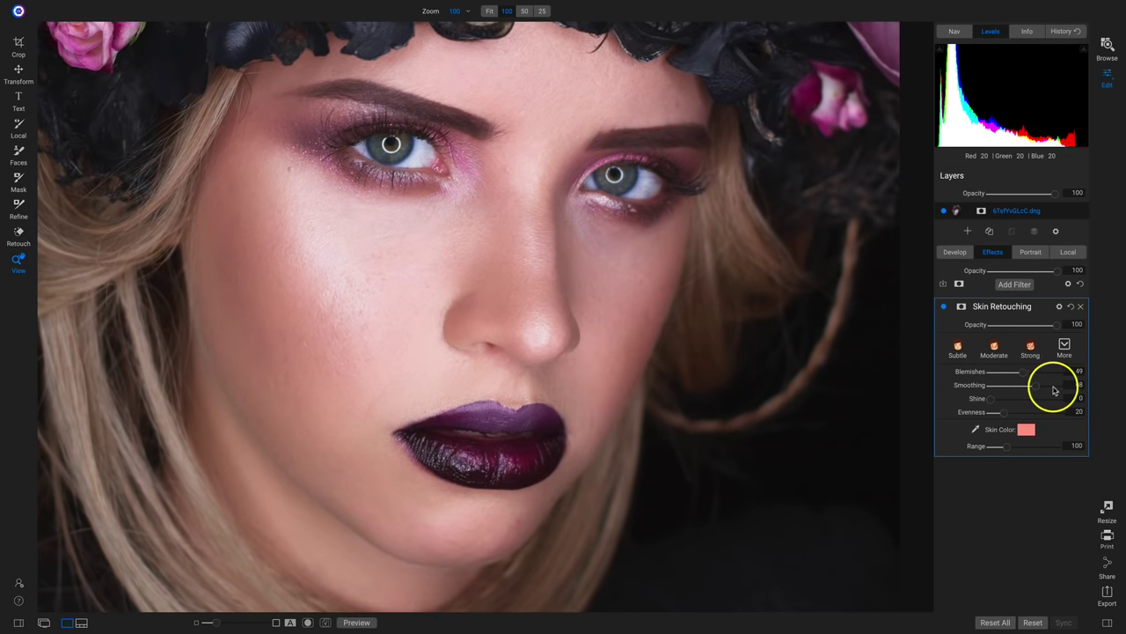
mouse_move(1054, 386)
mouse_down()
mouse_move(1030, 387)
mouse_move(1047, 391)
mouse_up()
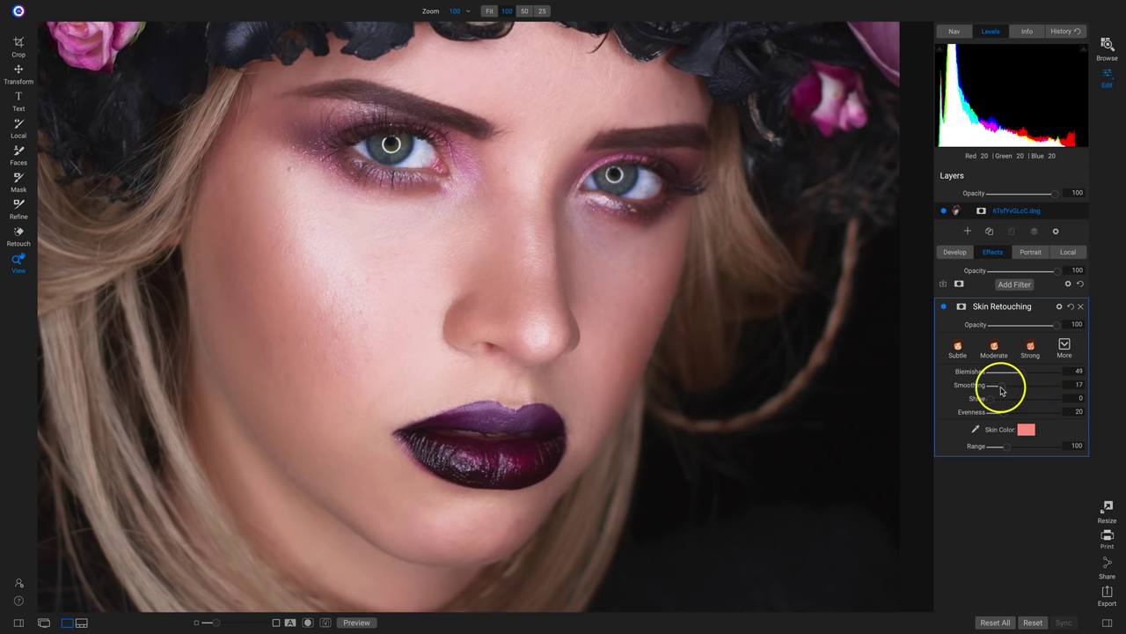
drag(1004, 391, 1007, 388)
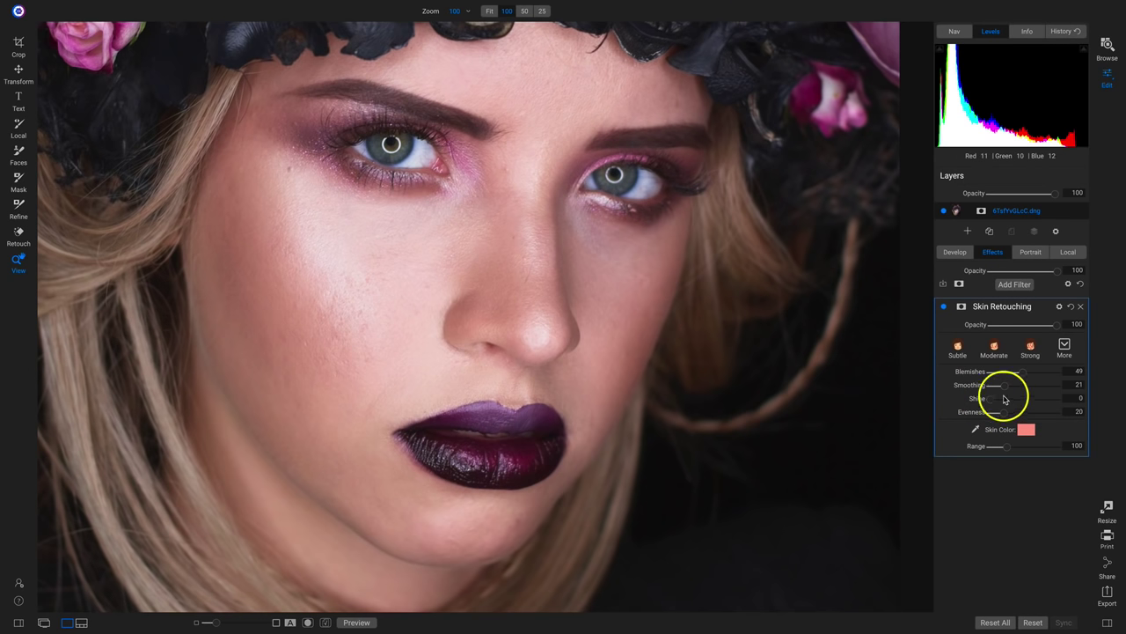
Try Shine at 100 with Blemishes and Smoothing at 0, test a stronger Evenness, and reset the Skin Retouching filter.
drag(994, 401, 1070, 399)
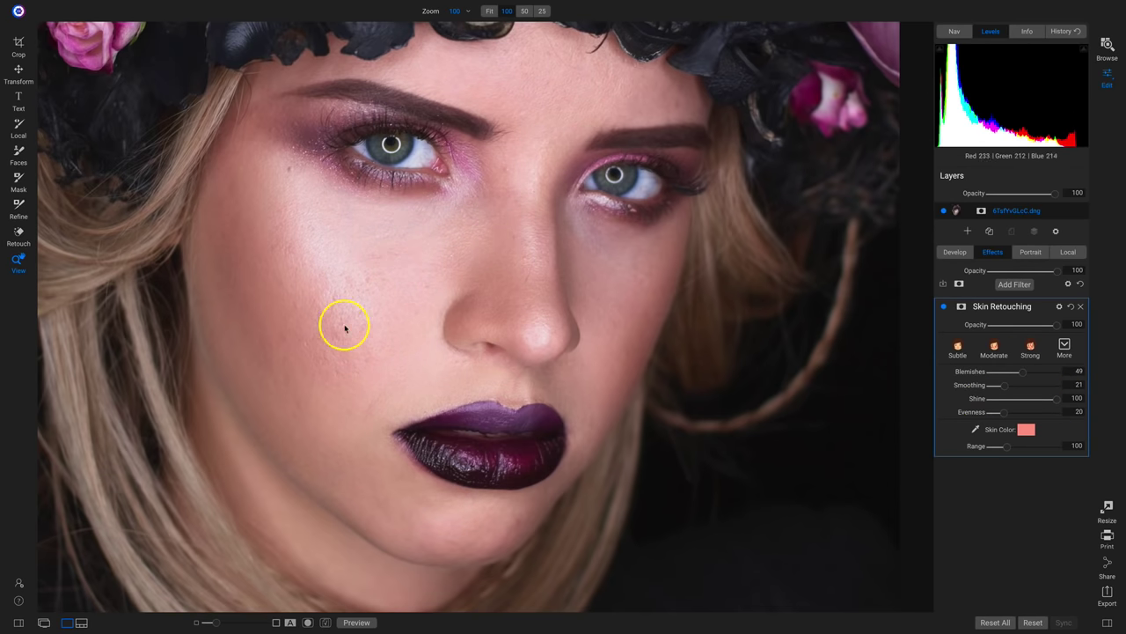
drag(995, 386, 935, 393)
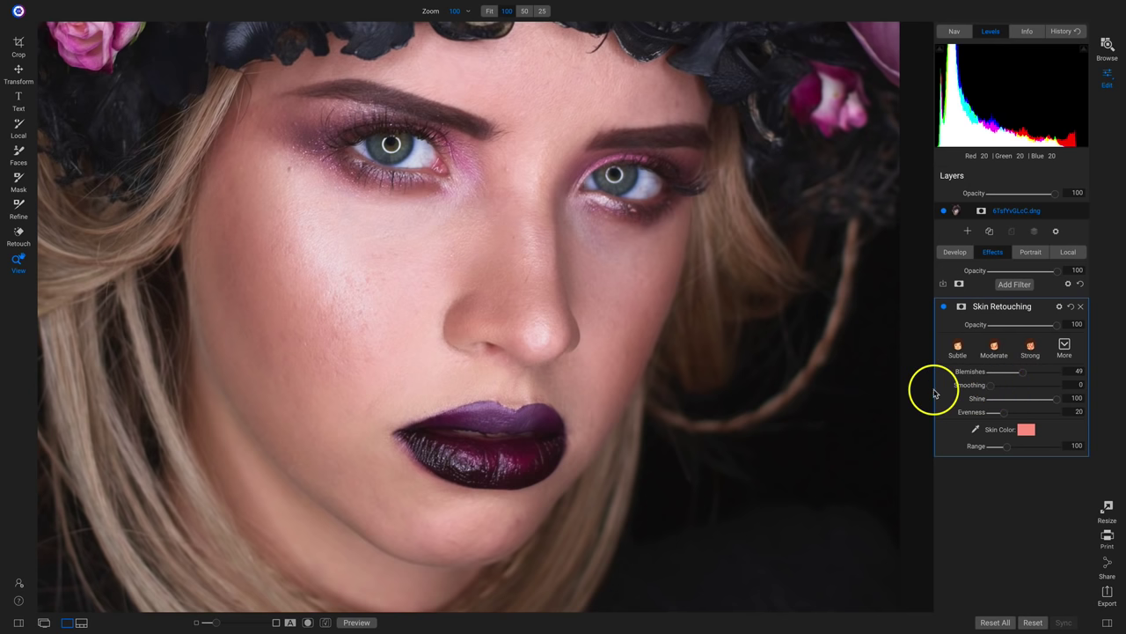
drag(1022, 372, 894, 378)
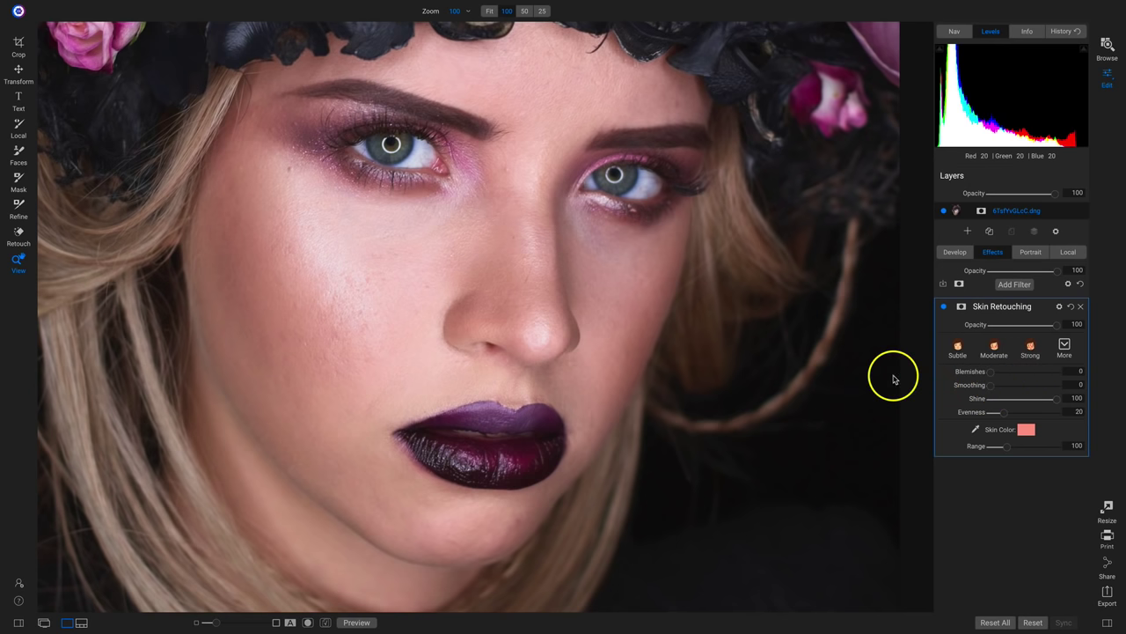
drag(1056, 397, 1098, 402)
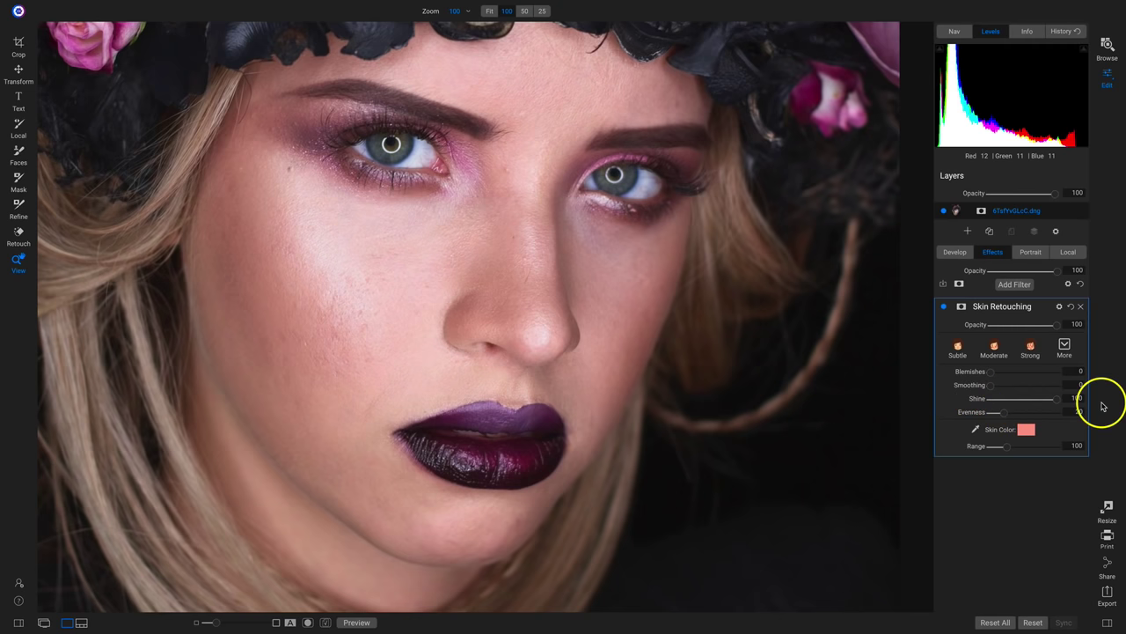
click(1092, 394)
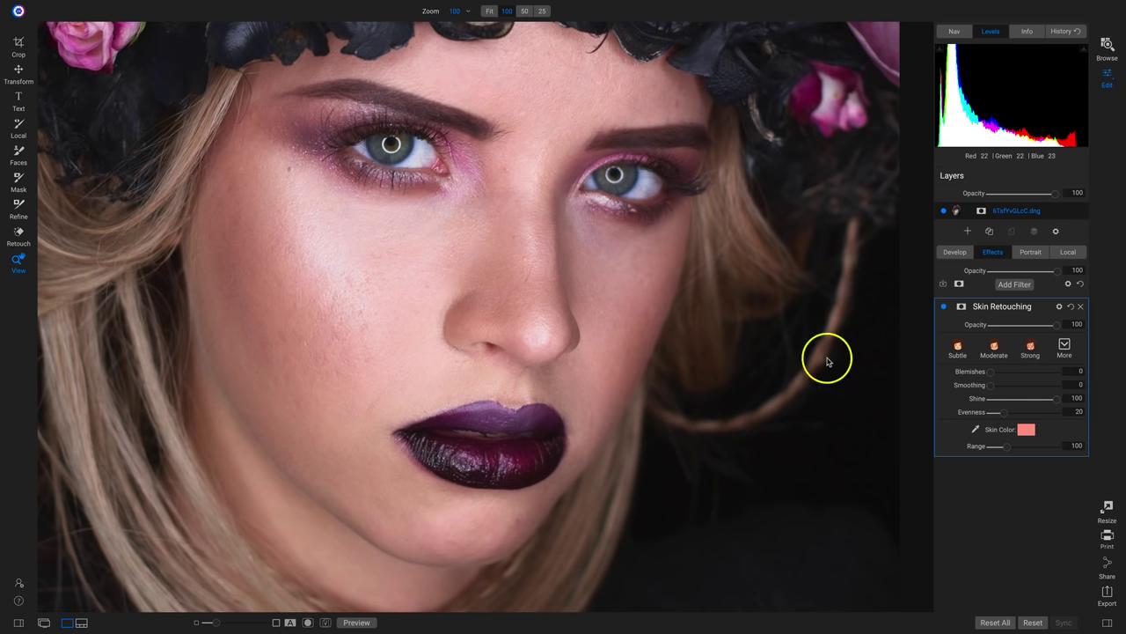
click(987, 399)
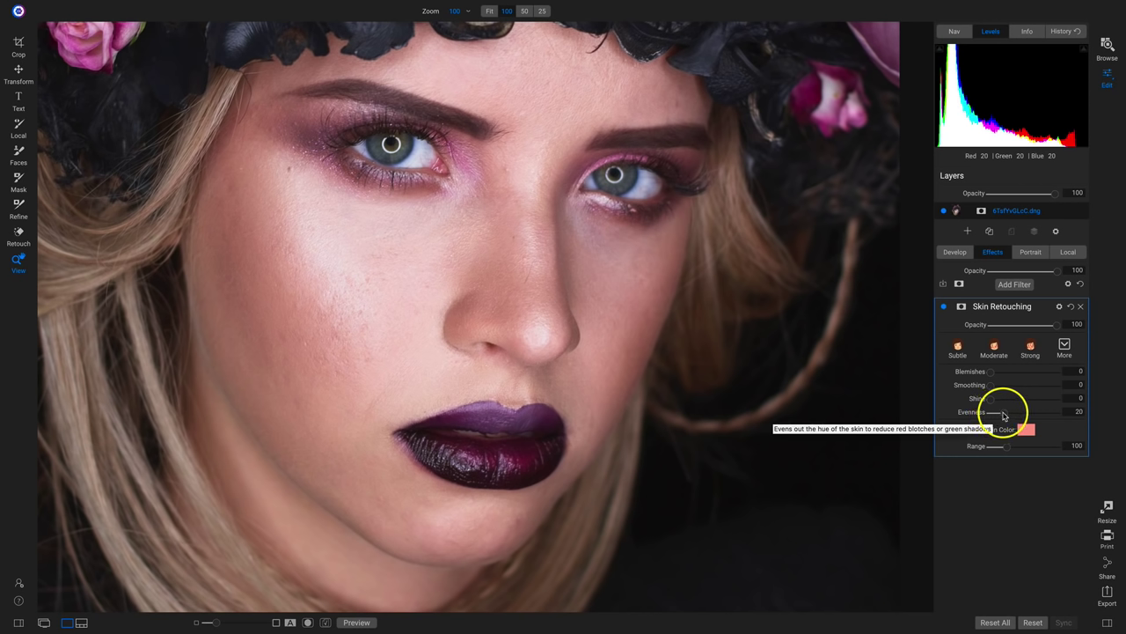
mouse_move(1005, 416)
mouse_down()
mouse_move(1061, 416)
mouse_move(1021, 414)
mouse_up()
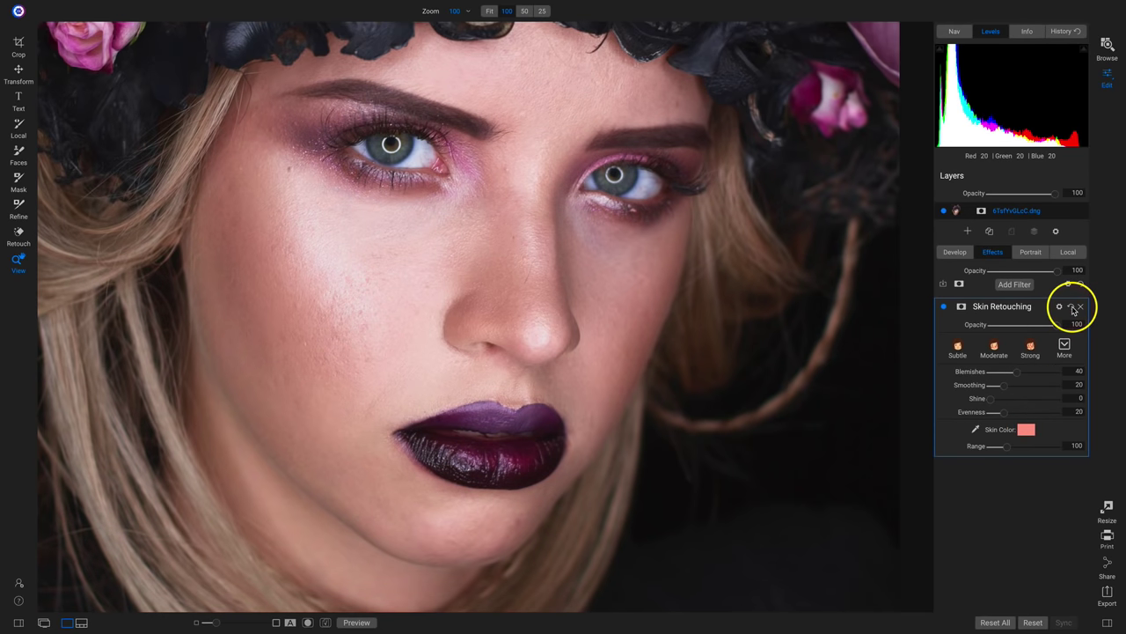
Sample the Skin Retouching filter's skin color from the woman's cheek.
click(976, 431)
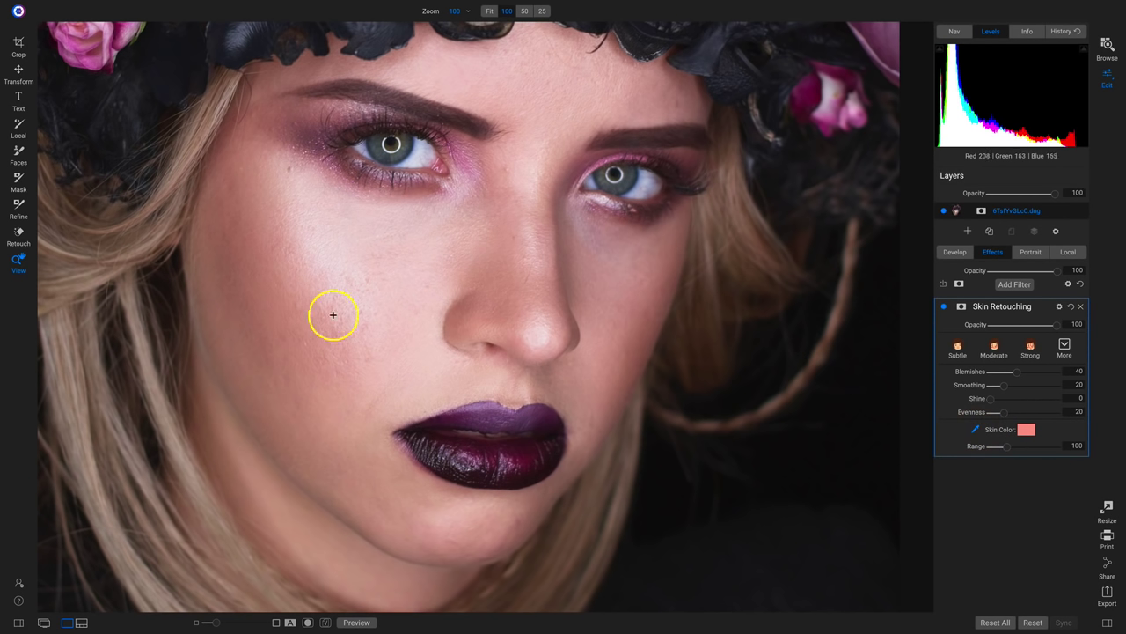
click(303, 265)
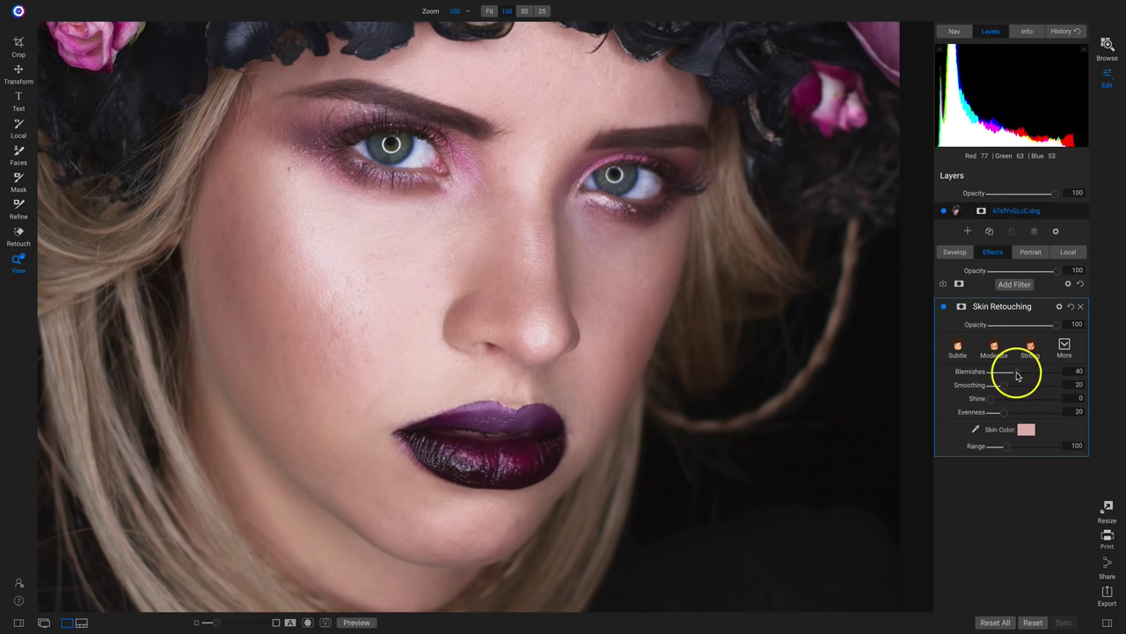
Try Blemishes 89 with stronger Smoothing, try weaker settings with Shine 44, and reset the filter's sliders.
mouse_move(1026, 376)
mouse_down()
mouse_move(1059, 372)
mouse_move(1006, 376)
mouse_move(1050, 377)
mouse_up()
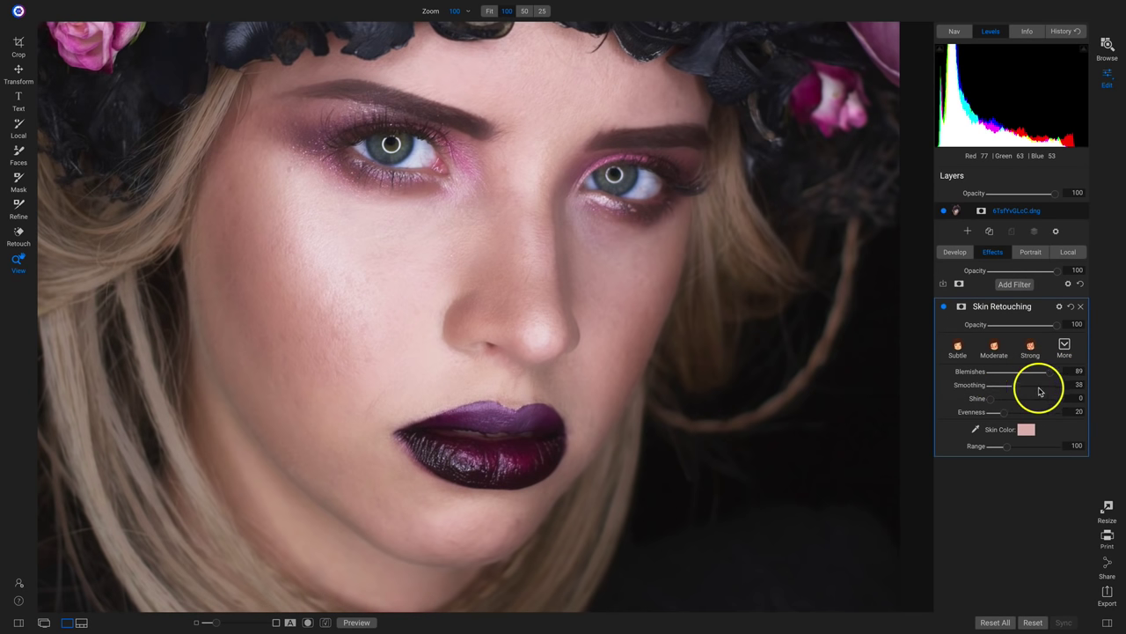
drag(1040, 388, 1075, 385)
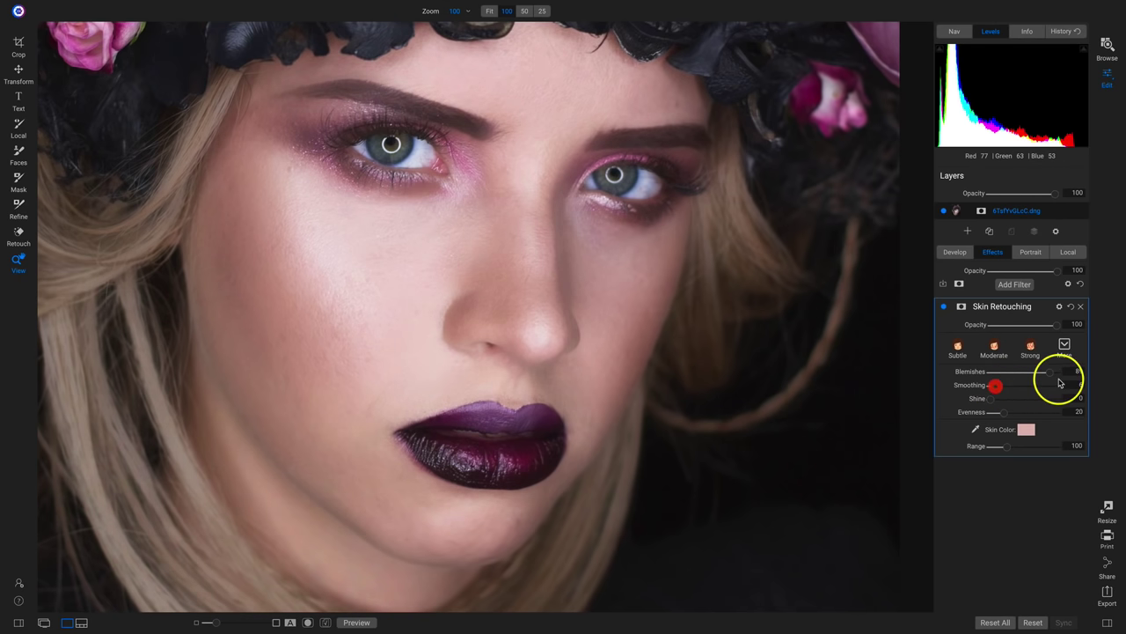
click(1006, 378)
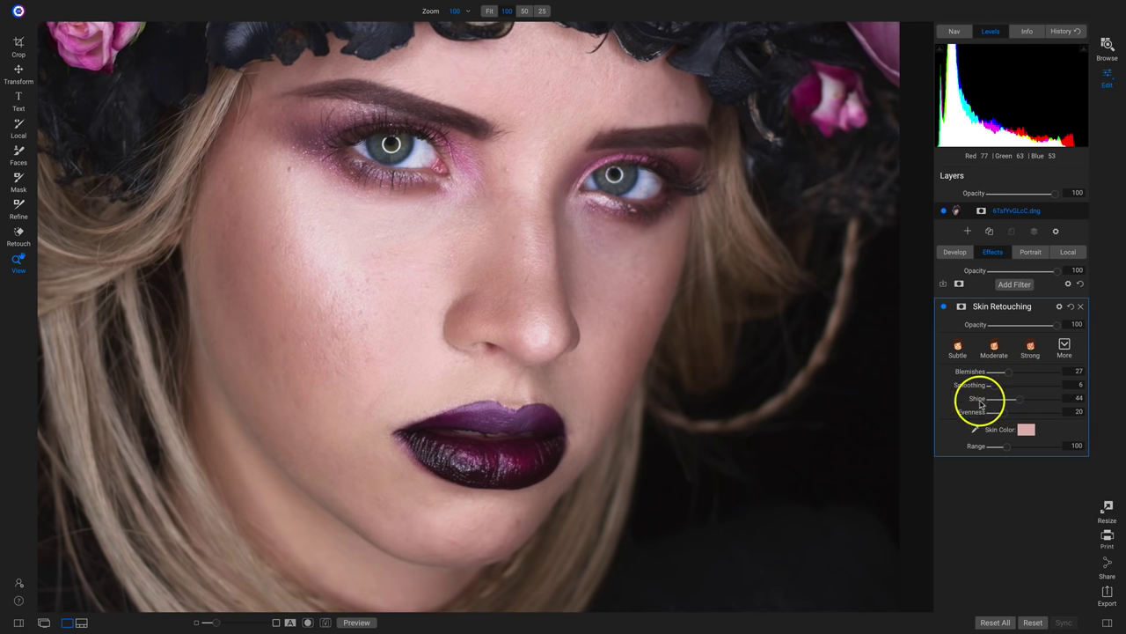
click(1070, 307)
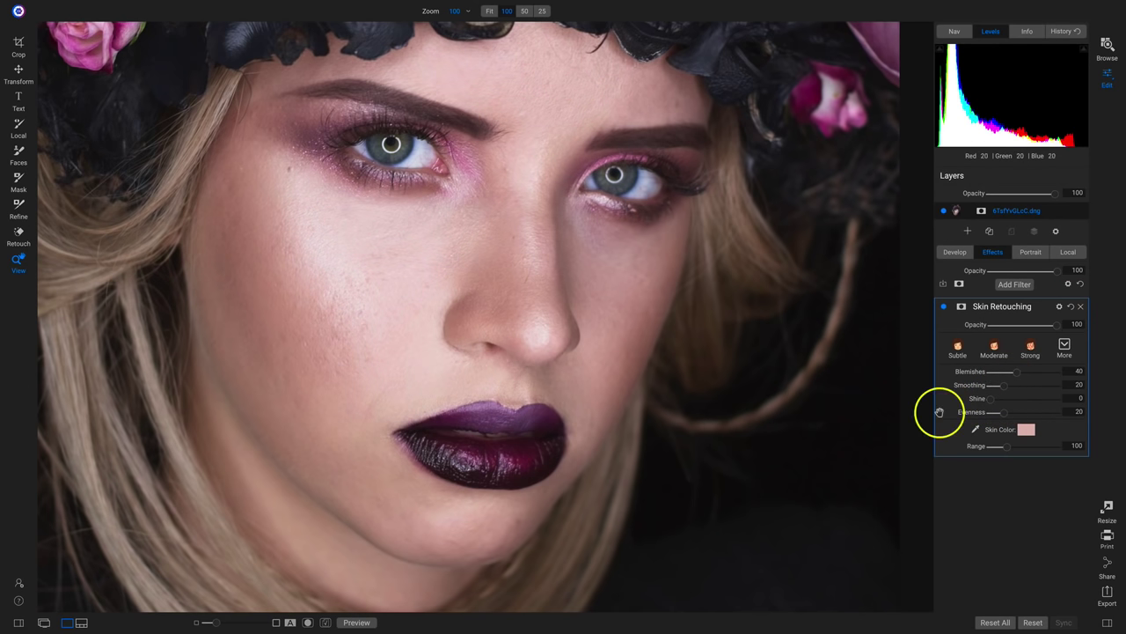
Set the Skin Retouching to Blemishes 63, Smoothing 37, Shine 100 and Evenness 69, and fit the photo in view.
mouse_move(1034, 377)
mouse_down()
mouse_move(1062, 372)
mouse_move(1036, 382)
mouse_move(1030, 372)
mouse_move(1029, 393)
mouse_up()
click(1005, 386)
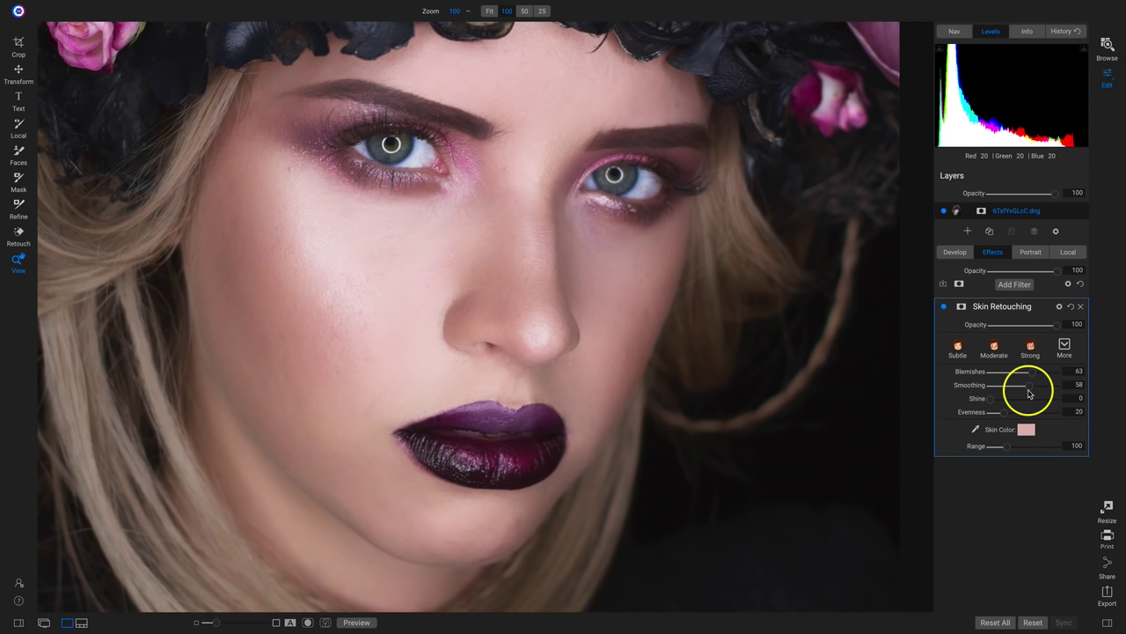
drag(1028, 393, 1088, 402)
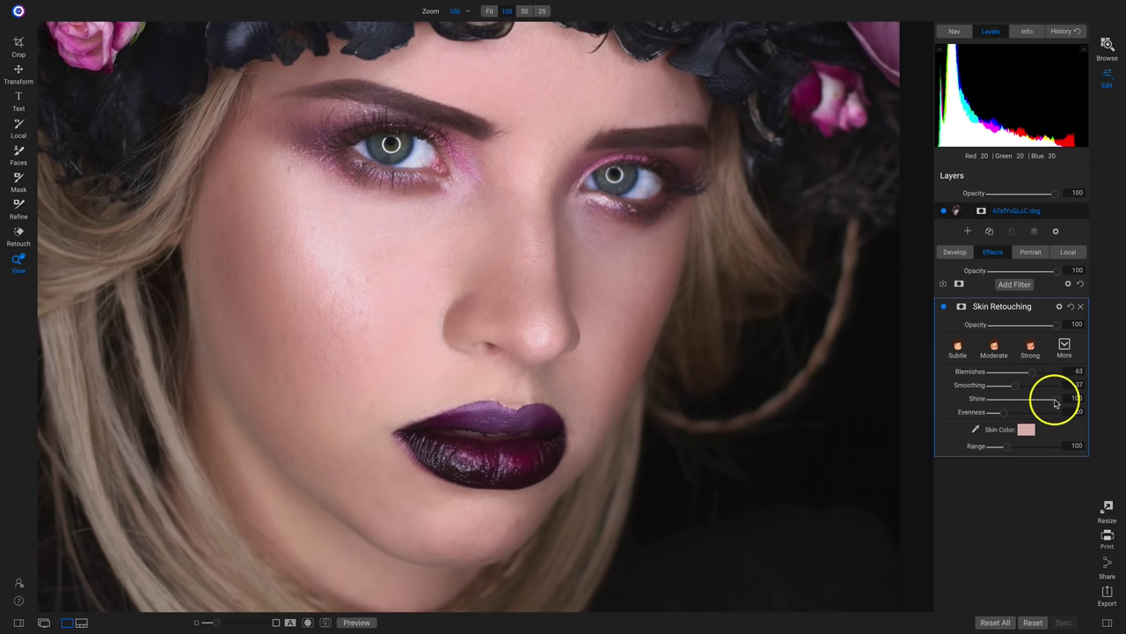
drag(1054, 399, 1097, 402)
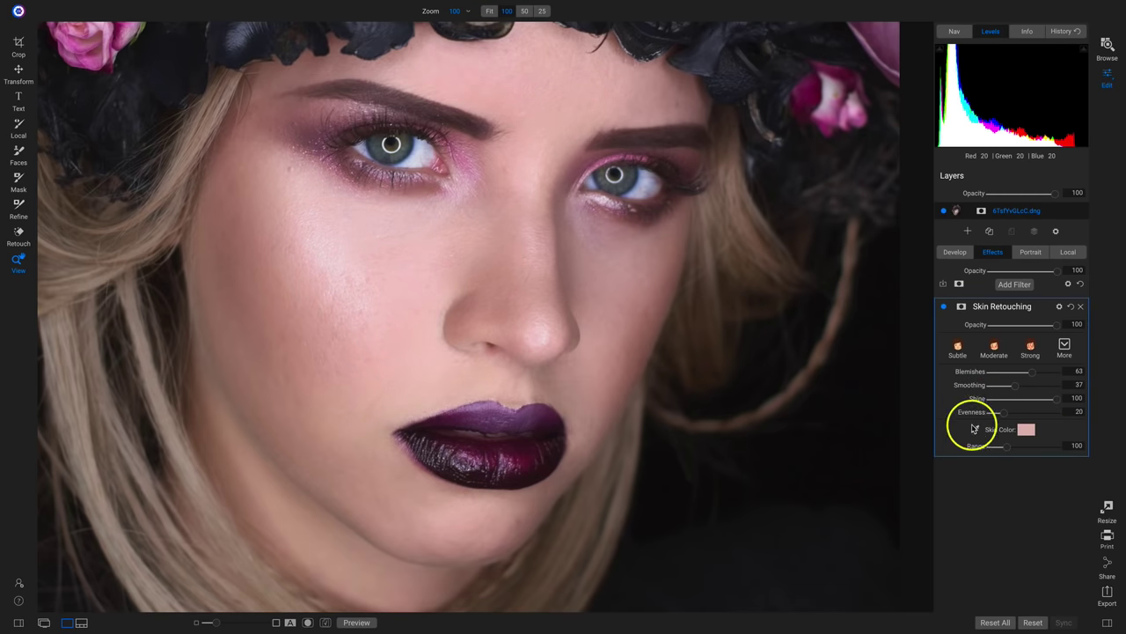
mouse_move(1009, 417)
mouse_down()
mouse_move(1039, 415)
mouse_move(1012, 416)
mouse_up()
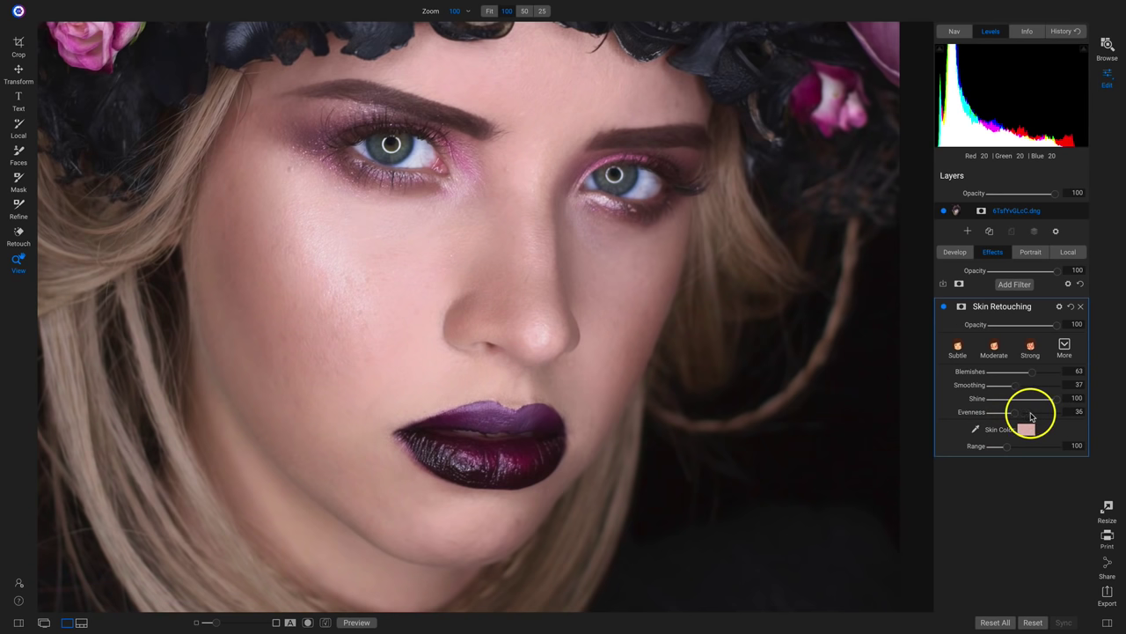
click(335, 302)
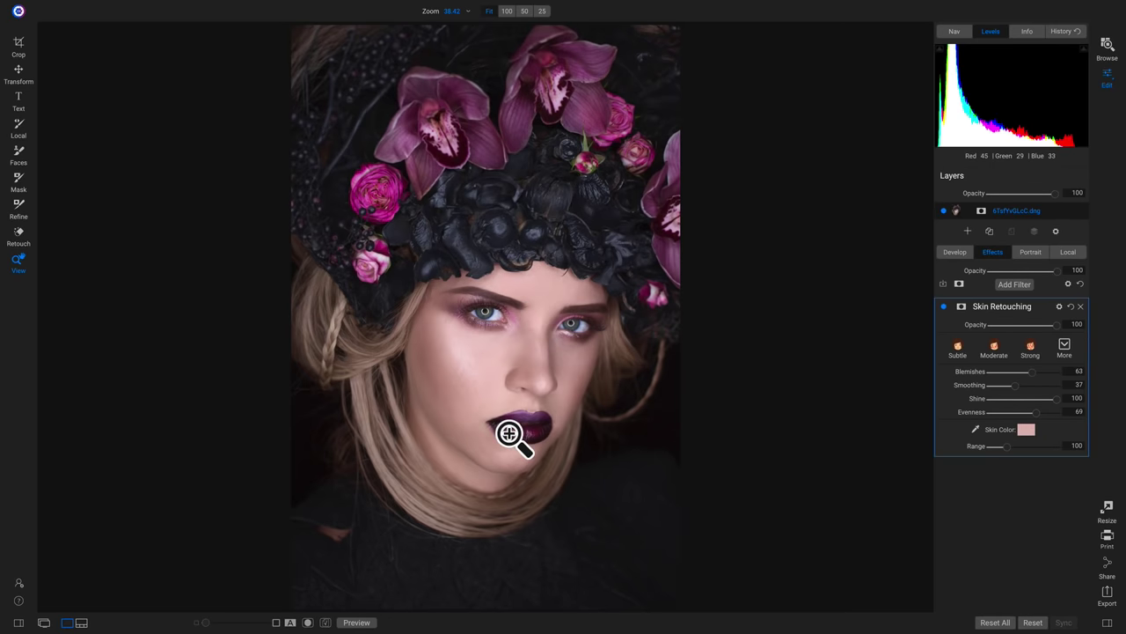
Paint the skin retouching out of both eyes with a size 400 masking brush at 100 feather and 100 opacity.
key(b)
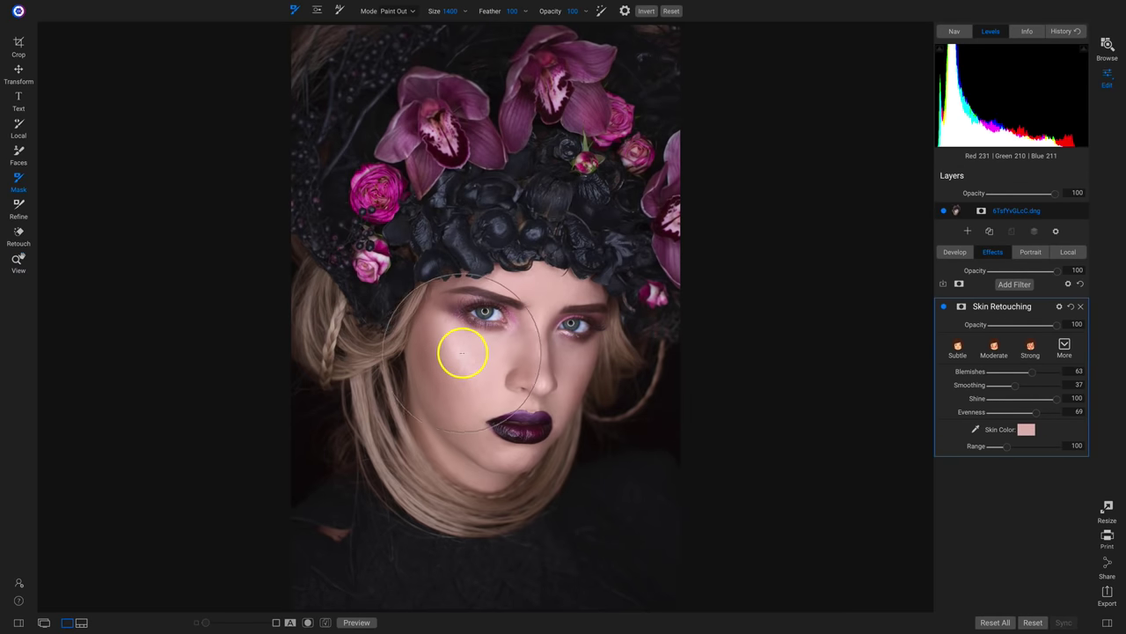
key(bracketleft)
key(bracketleft)
key(bracketleft)
key(bracketleft)
key(bracketleft)
key(bracketleft)
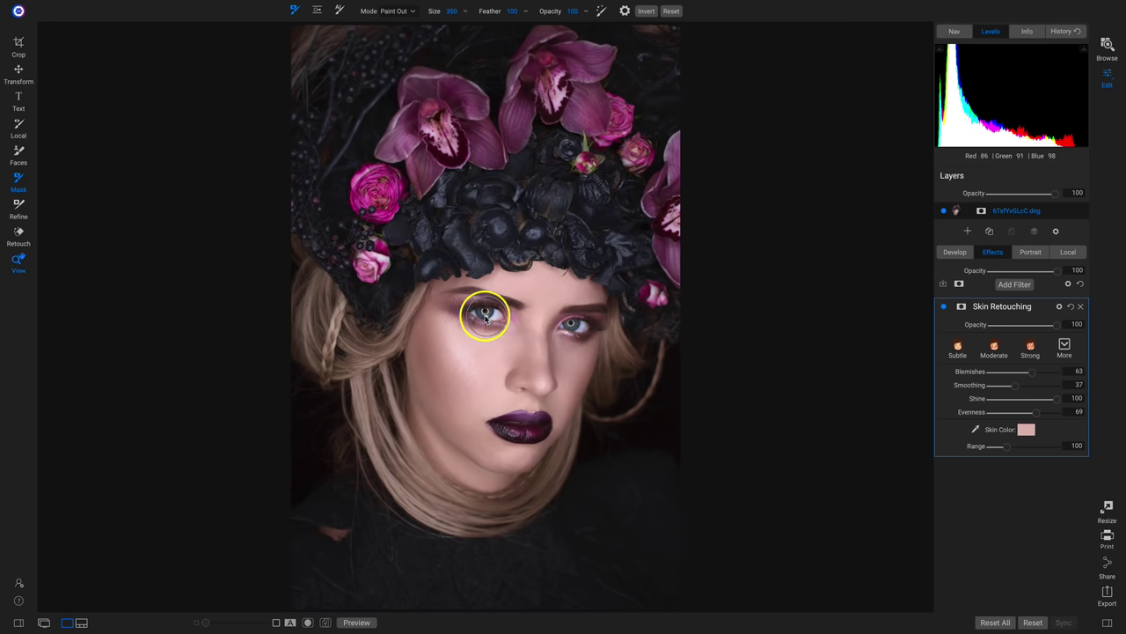
key(z)
click(486, 318)
drag(495, 334, 414, 191)
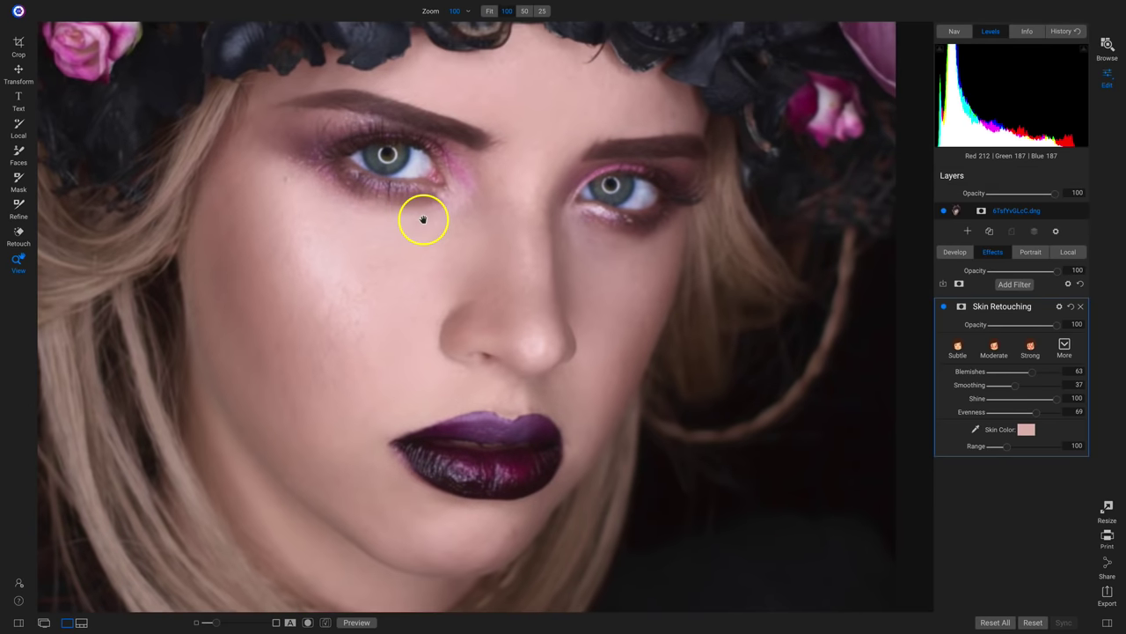
click(423, 220)
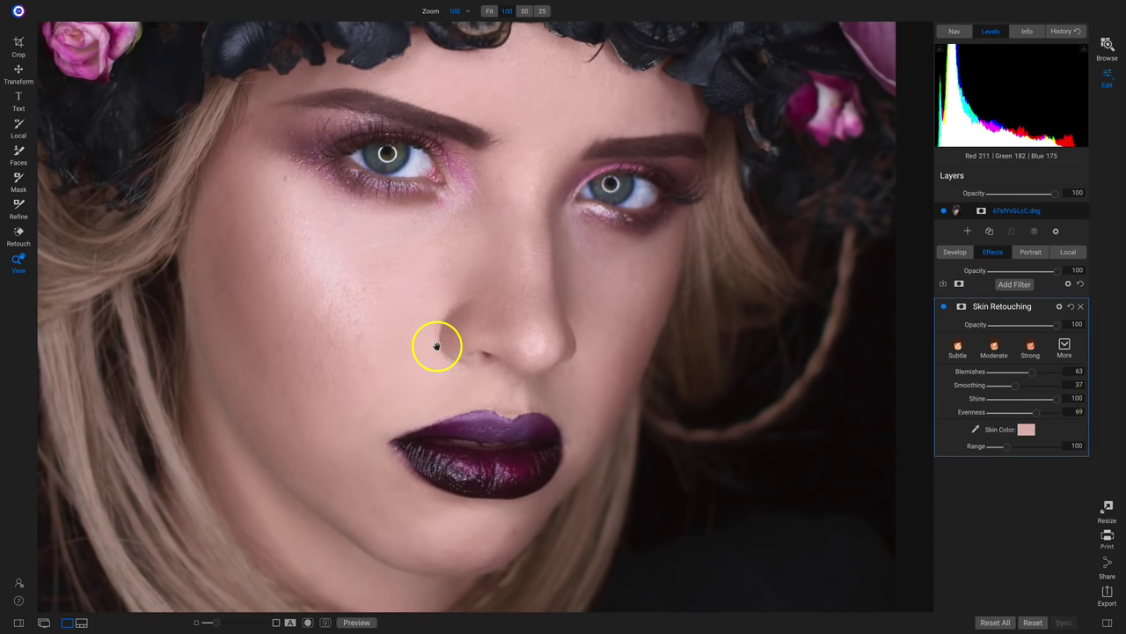
key(b)
key(bracketright)
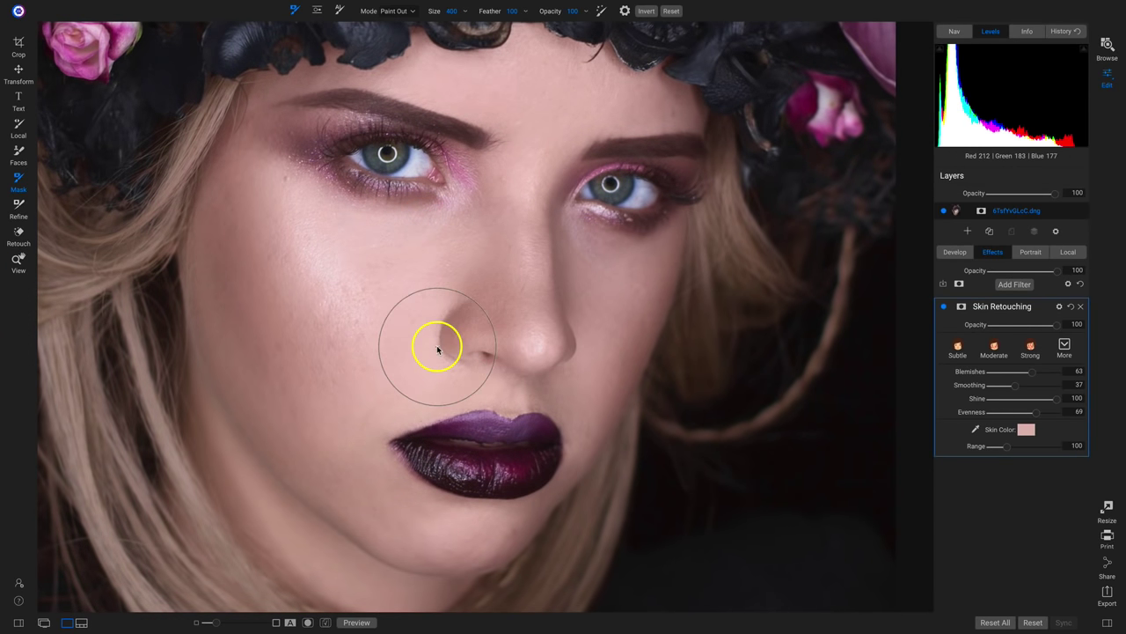
key(x)
drag(561, 11, 548, 12)
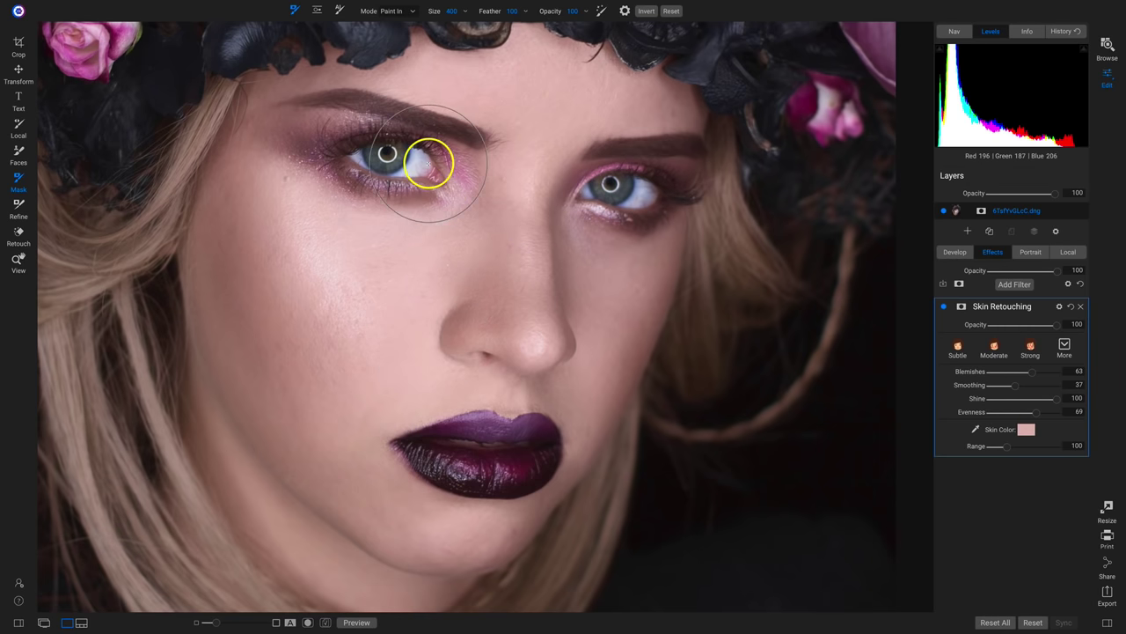
mouse_move(427, 162)
mouse_down()
mouse_move(309, 137)
mouse_move(365, 126)
mouse_move(435, 156)
mouse_move(653, 174)
mouse_move(616, 181)
mouse_move(672, 168)
mouse_move(662, 187)
mouse_up()
Paint the skin retouching out of the lips with a size 175 brush, and reset the filter's mask.
key(bracketleft)
key(bracketleft)
key(bracketleft)
mouse_move(491, 466)
mouse_down()
mouse_move(418, 456)
mouse_move(508, 473)
mouse_move(540, 467)
mouse_move(520, 478)
mouse_move(422, 443)
mouse_up()
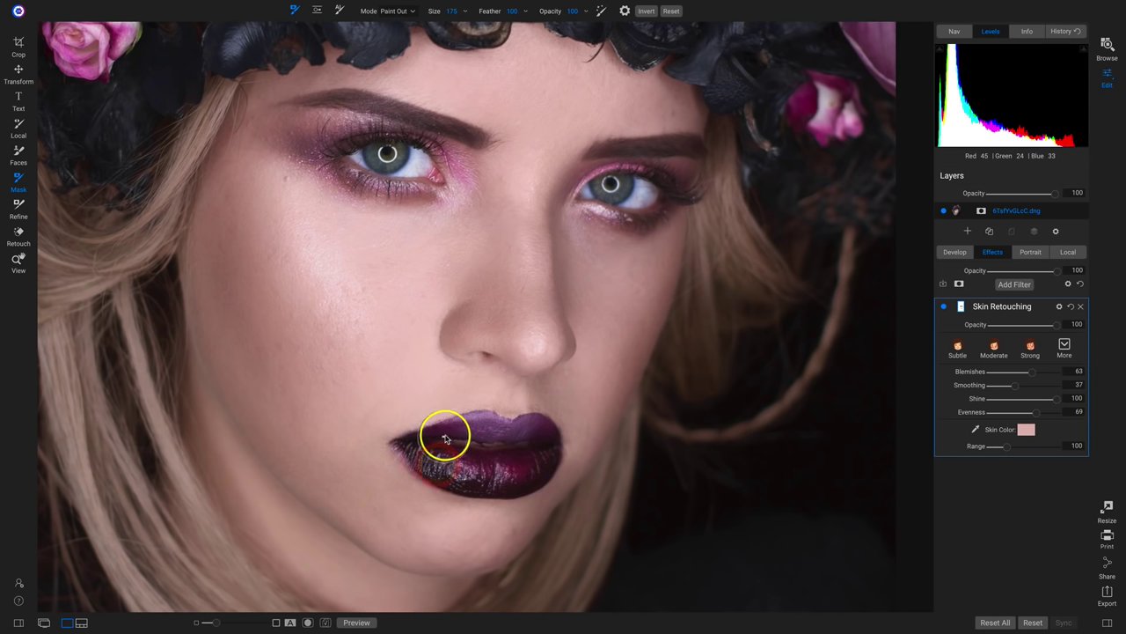
drag(543, 431, 479, 439)
click(960, 305)
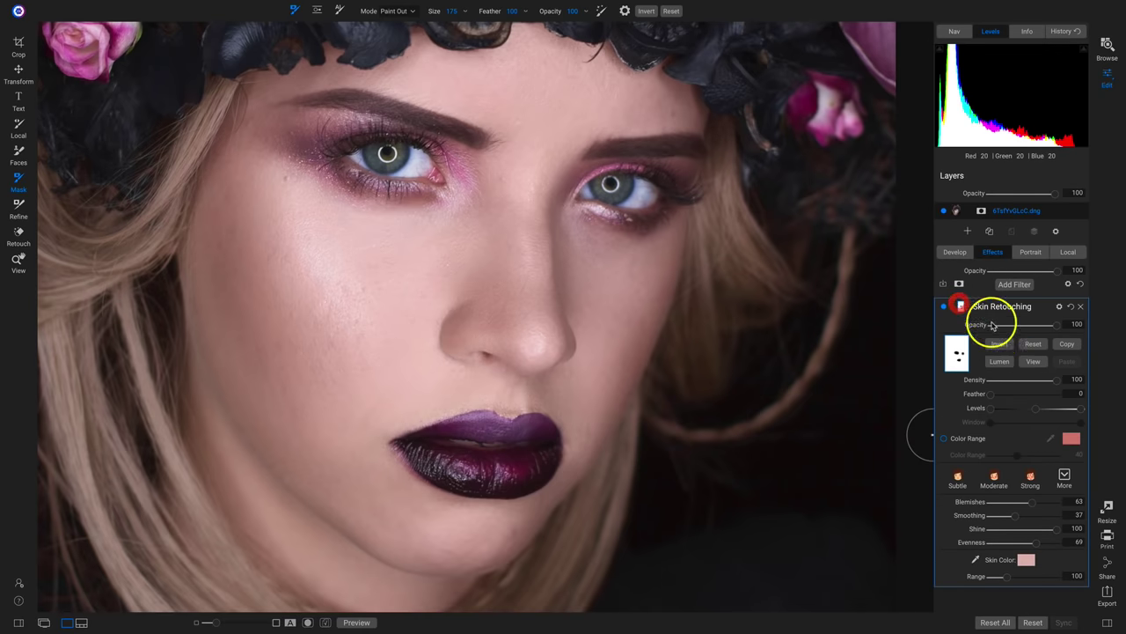
click(1030, 344)
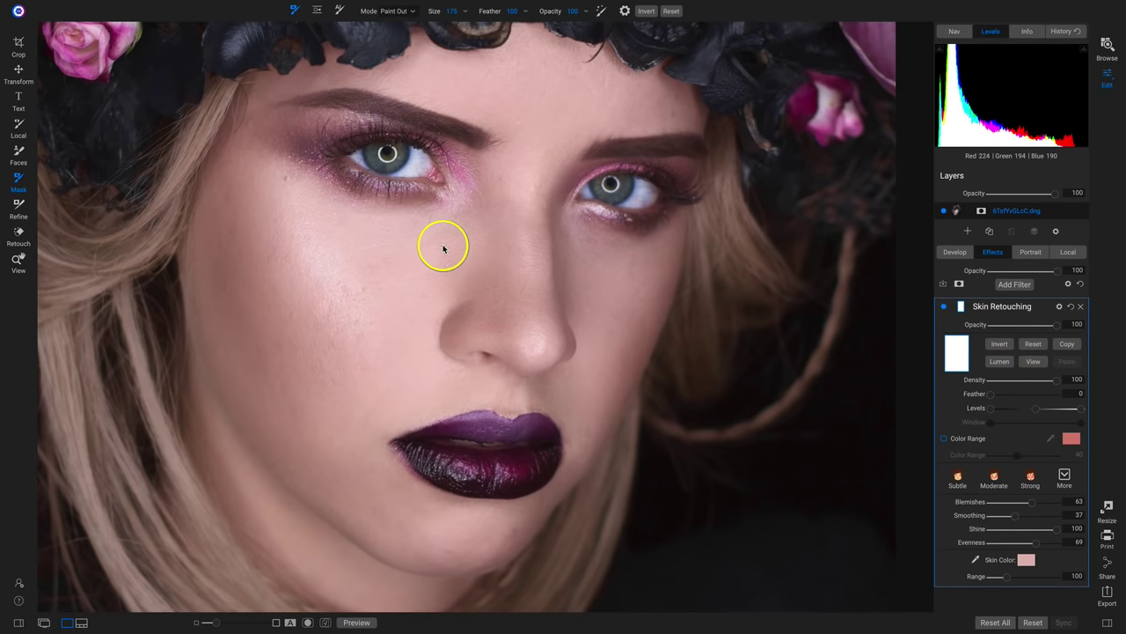
Invert the Skin Retouching mask to hide the effect, and set the masking brush to Paint In at size 350.
drag(444, 249, 436, 259)
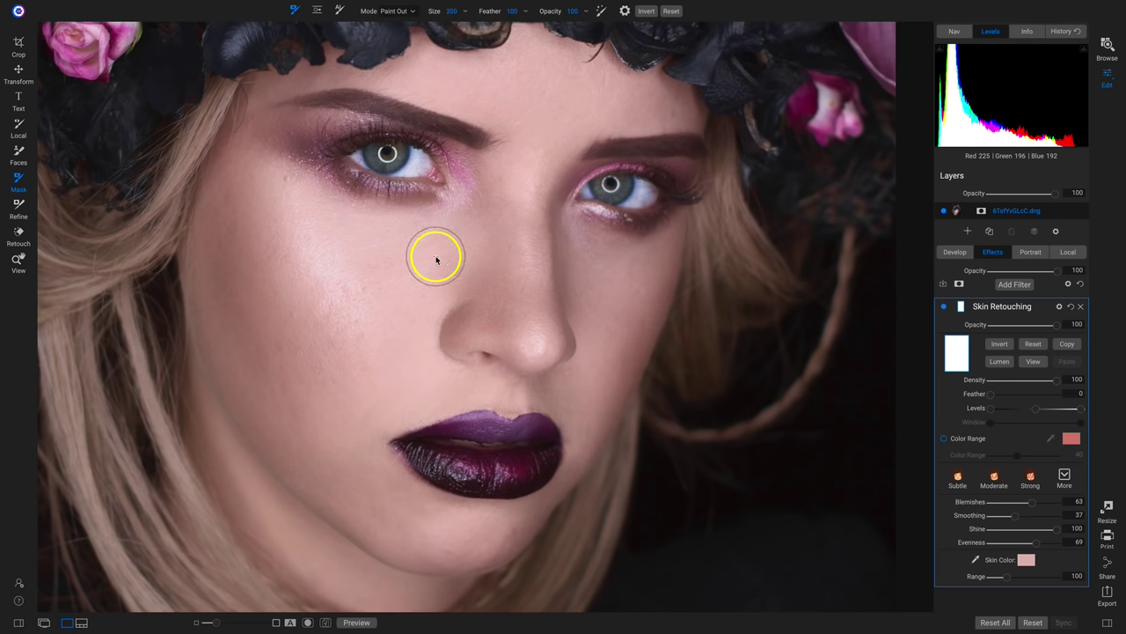
click(998, 344)
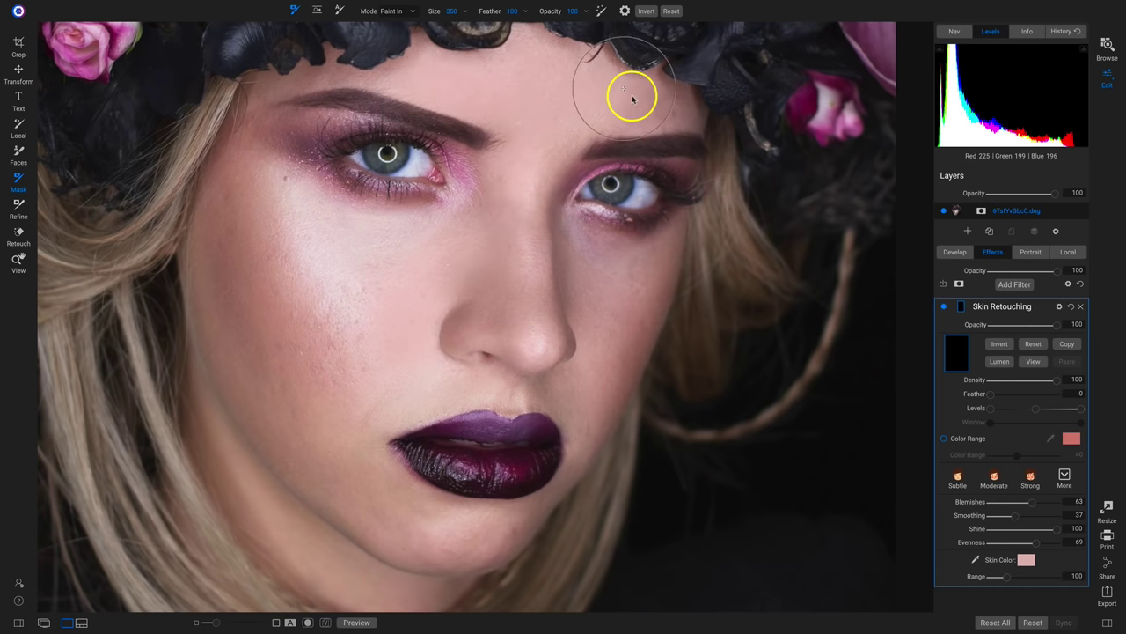
Paint the Skin Retouching effect in over the forehead, nose, cheeks and chin with the size 350 brush, avoiding the eyes and lips.
click(486, 95)
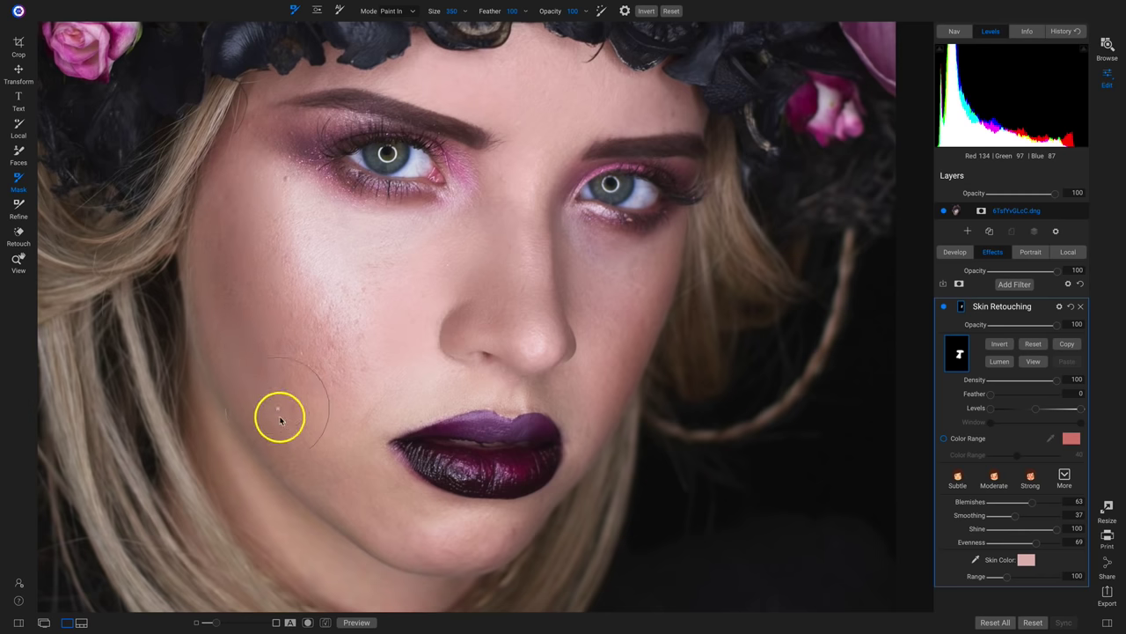
mouse_move(331, 405)
mouse_down()
mouse_move(346, 479)
mouse_move(422, 535)
mouse_move(479, 543)
mouse_move(547, 529)
mouse_move(574, 497)
mouse_up()
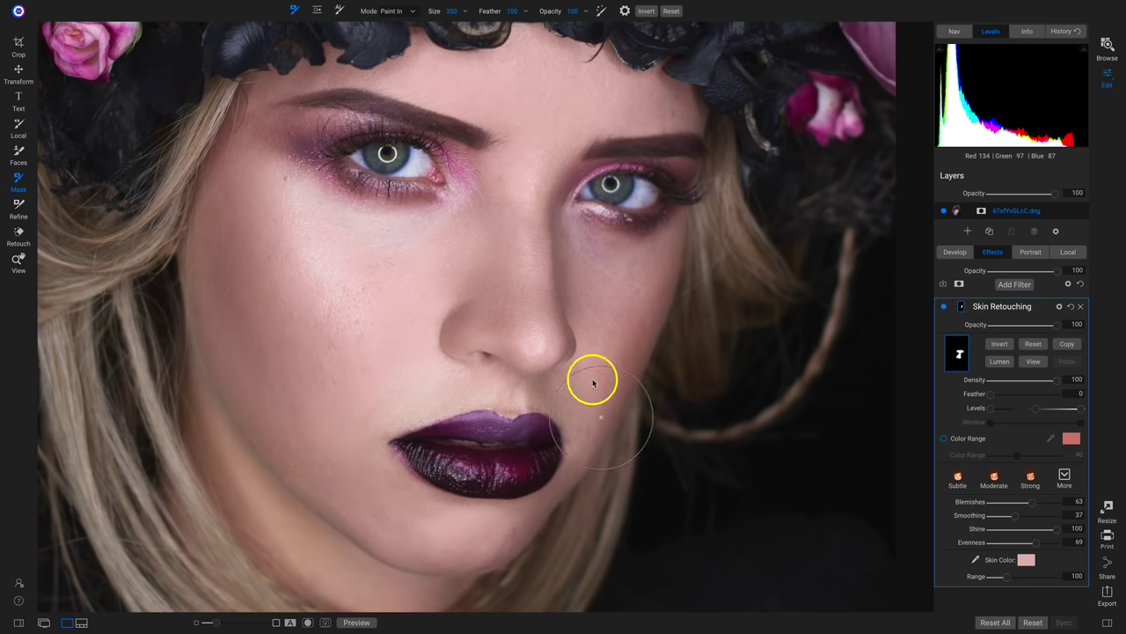
mouse_move(543, 337)
mouse_down()
mouse_move(446, 322)
mouse_move(467, 217)
mouse_move(307, 284)
mouse_move(255, 189)
mouse_move(270, 150)
mouse_move(495, 270)
mouse_move(530, 214)
mouse_move(537, 166)
mouse_move(589, 317)
mouse_move(621, 358)
mouse_move(490, 339)
mouse_move(254, 239)
mouse_up()
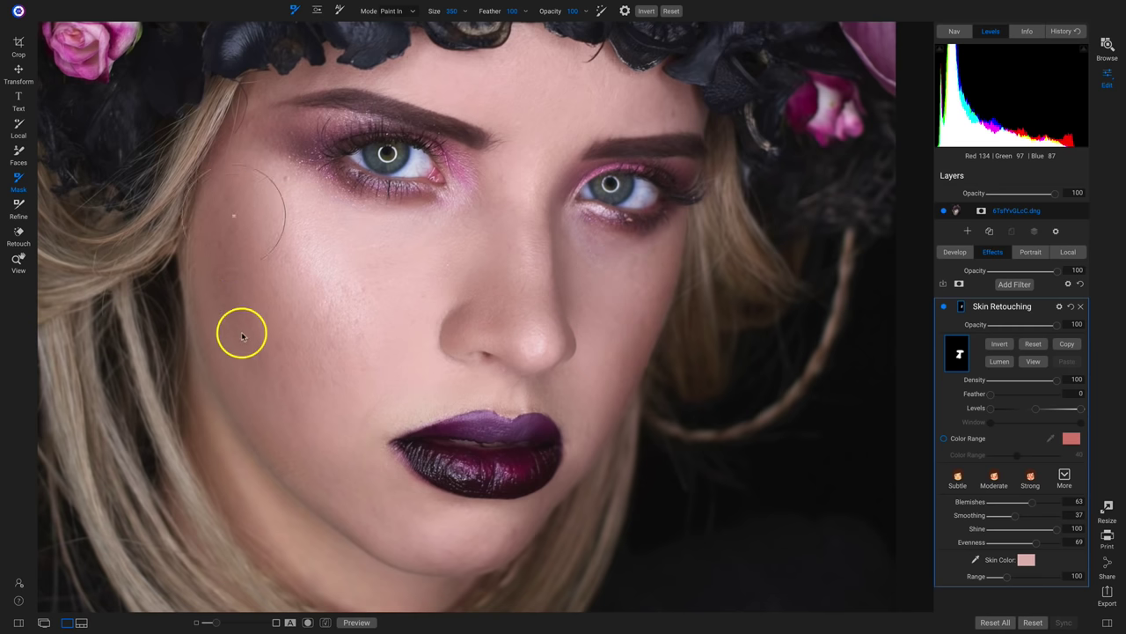
click(332, 484)
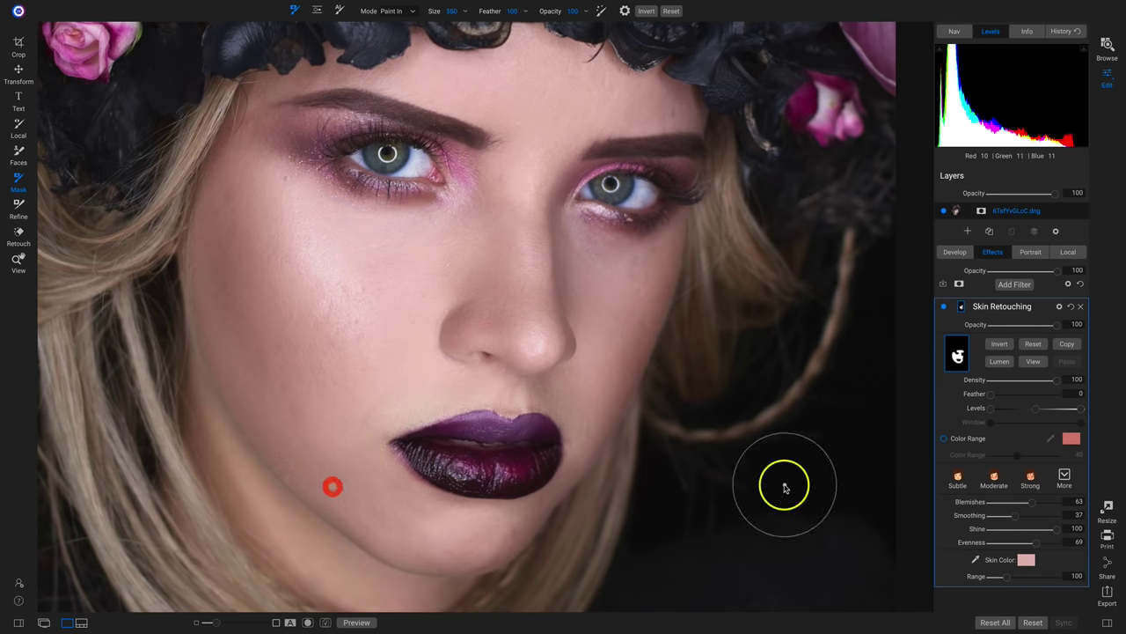
Set the Skin Retouching Blemishes to 91 and Smoothing to 54.
click(1053, 502)
drag(1016, 518, 1026, 518)
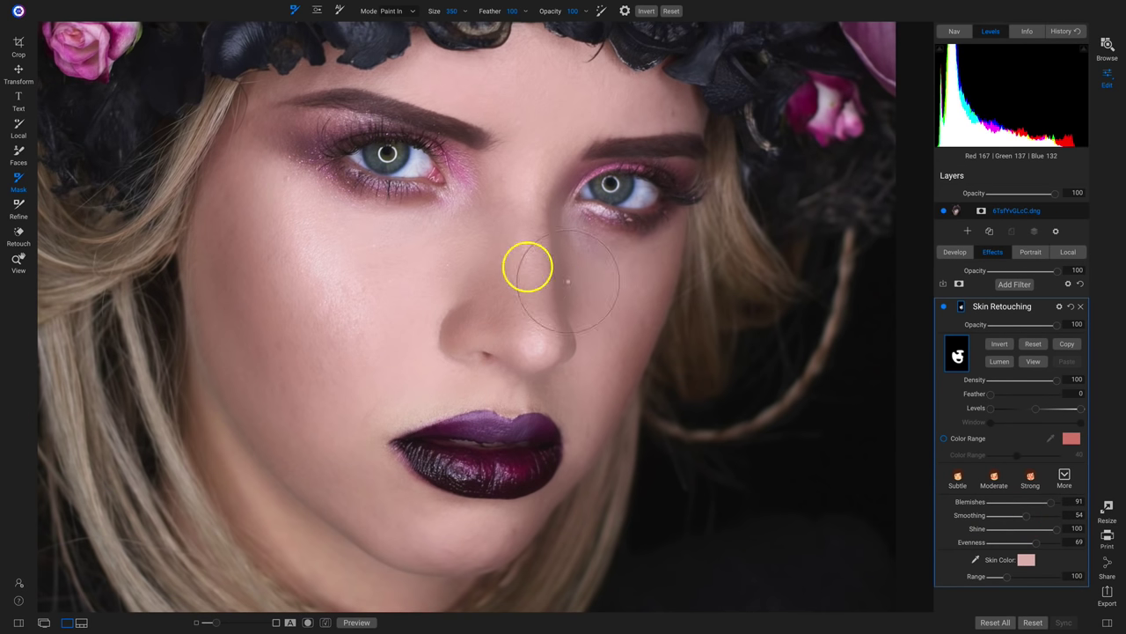
click(447, 326)
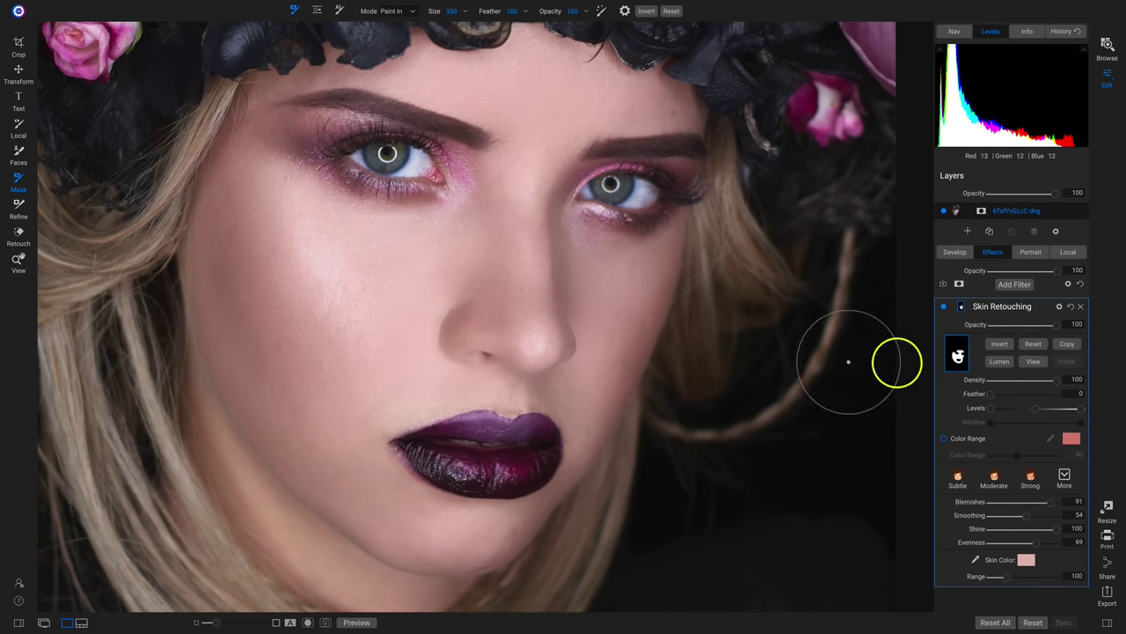
Compare the face with and without the Skin Retouching filter by switching the filter off and on repeatedly.
click(943, 308)
click(943, 308)
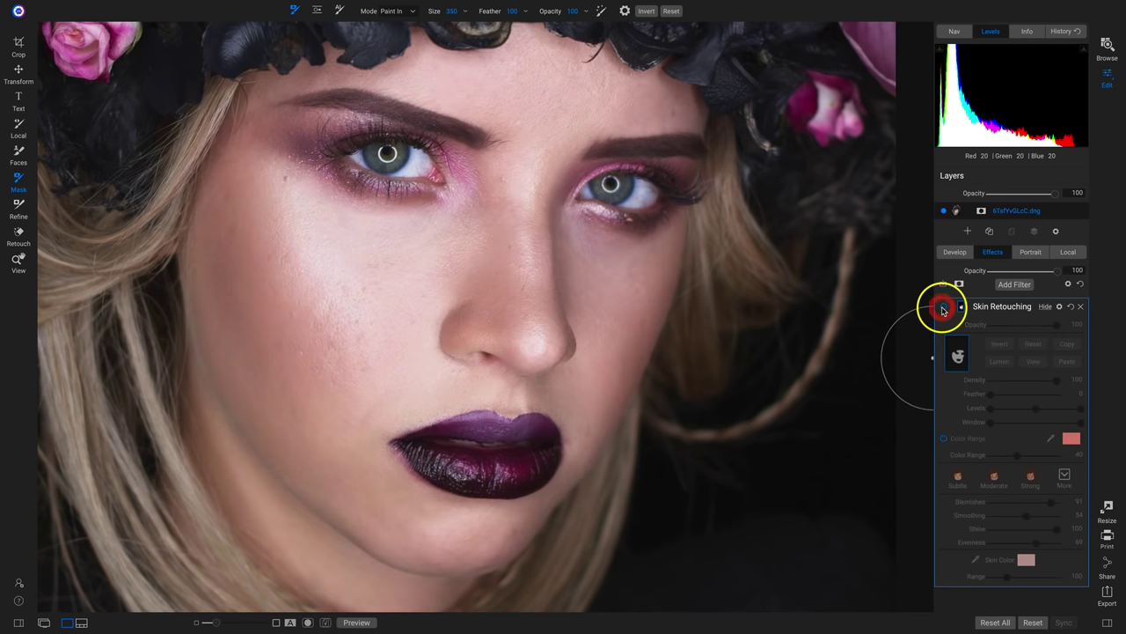
click(943, 308)
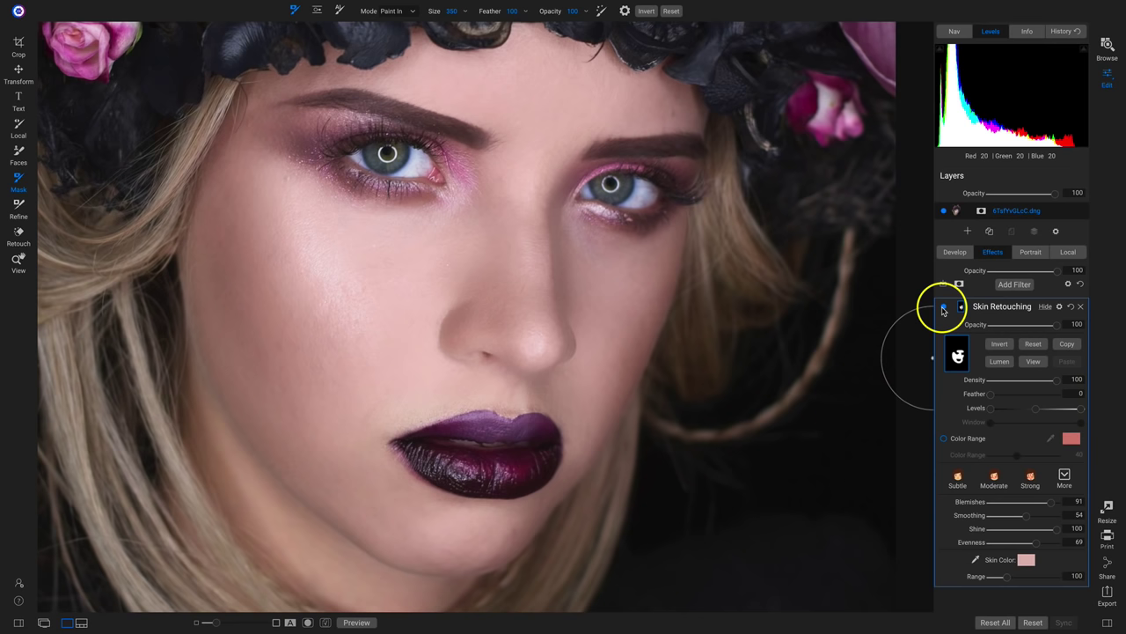
click(942, 308)
click(942, 308)
click(942, 308)
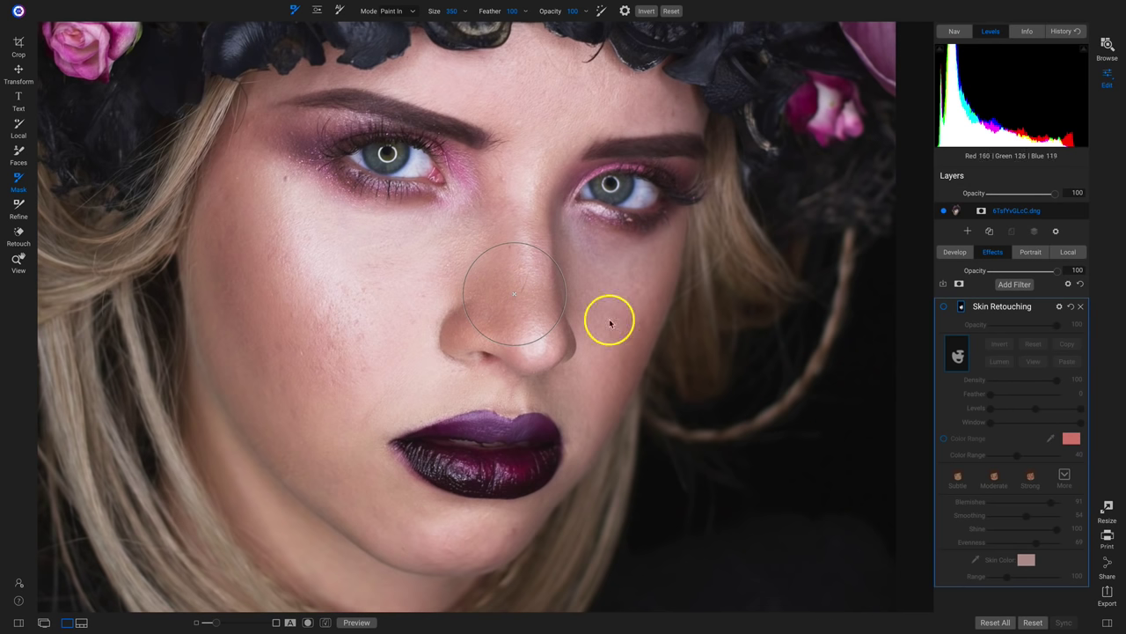
click(943, 308)
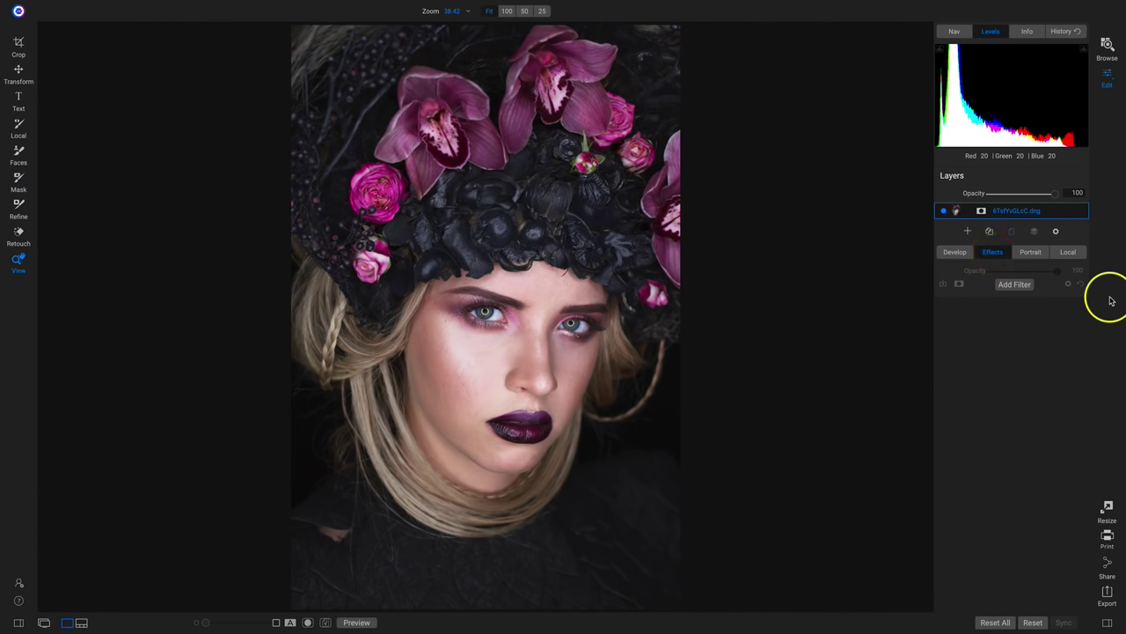
Add a Split Tone filter to the portrait and compare the photo with the filter off and on.
click(1019, 285)
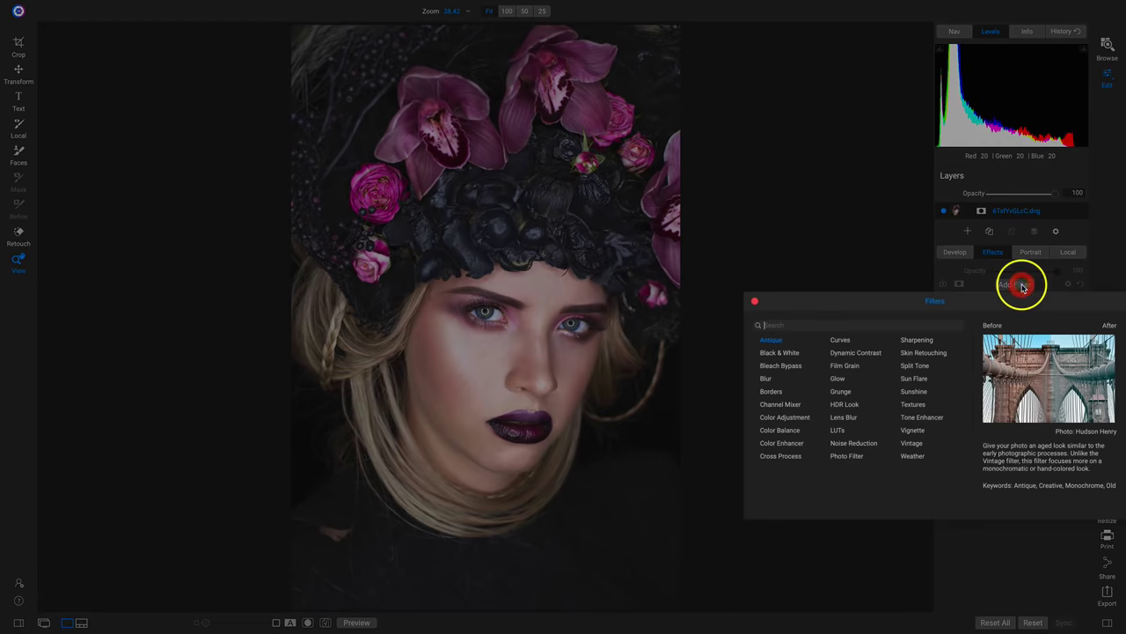
click(908, 368)
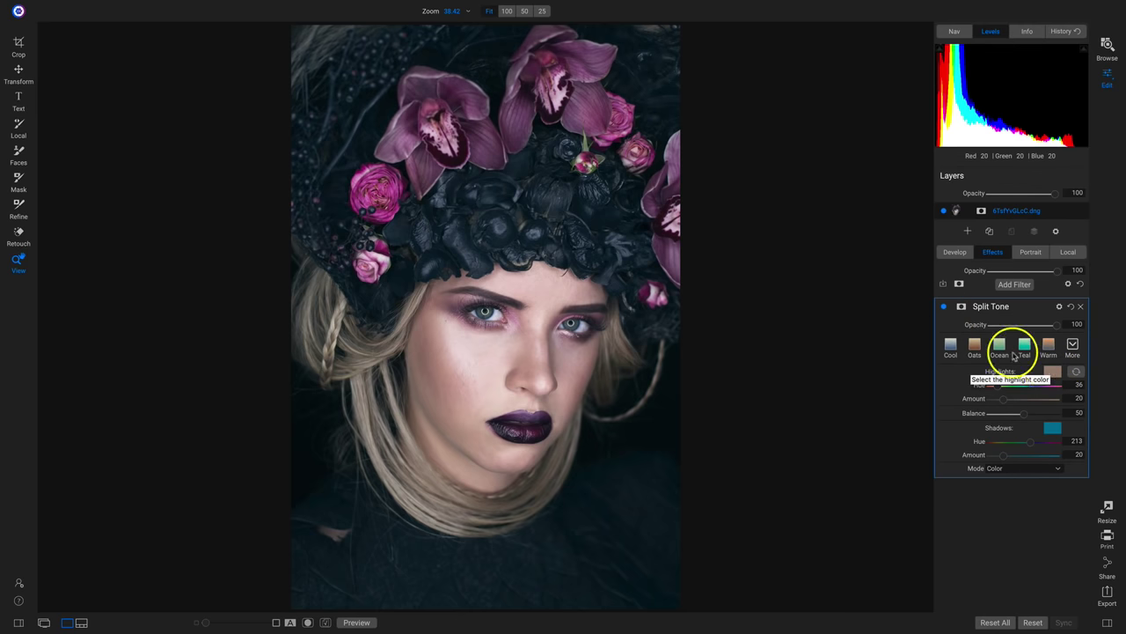
click(944, 308)
click(945, 308)
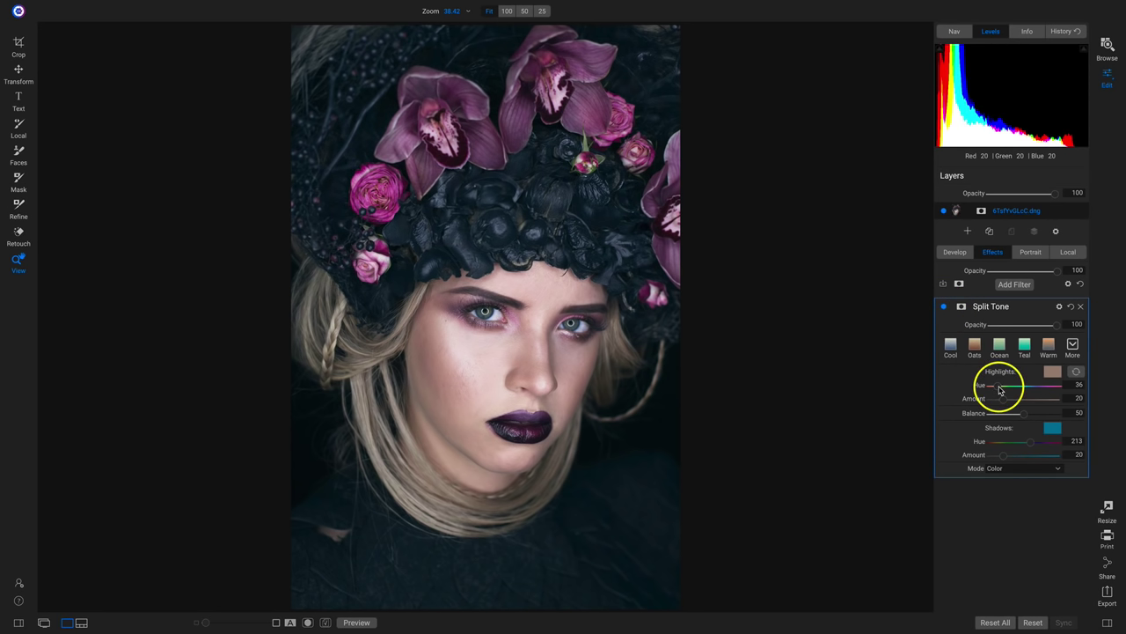
Choose a fully saturated red at maximum brightness as the Split Tone highlight color, giving a hue of 19.
click(1050, 375)
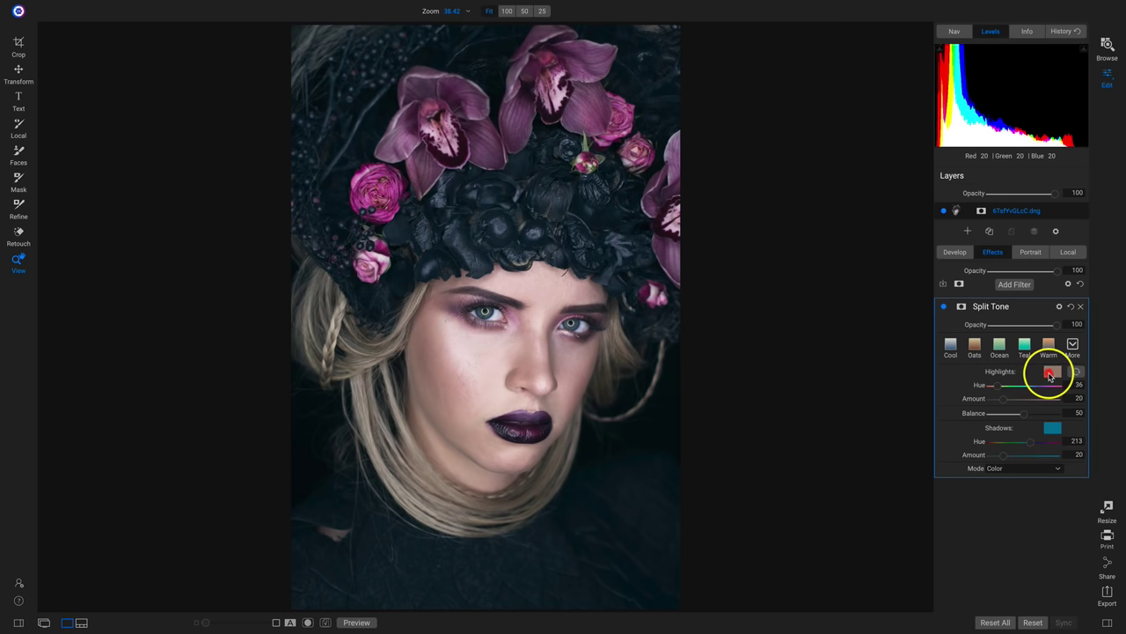
mouse_move(834, 356)
mouse_down()
mouse_move(825, 309)
mouse_move(893, 327)
mouse_move(899, 359)
mouse_up()
drag(813, 437, 762, 438)
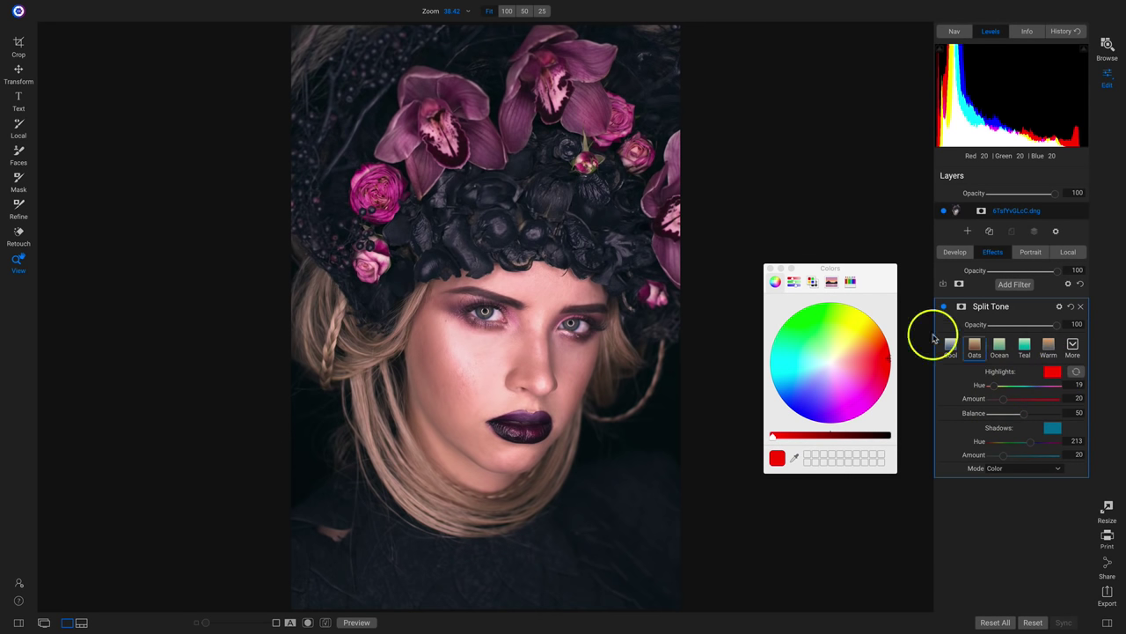
Look through the color picker's slider, palette, image and pencil modes, and return to the color wheel.
click(795, 282)
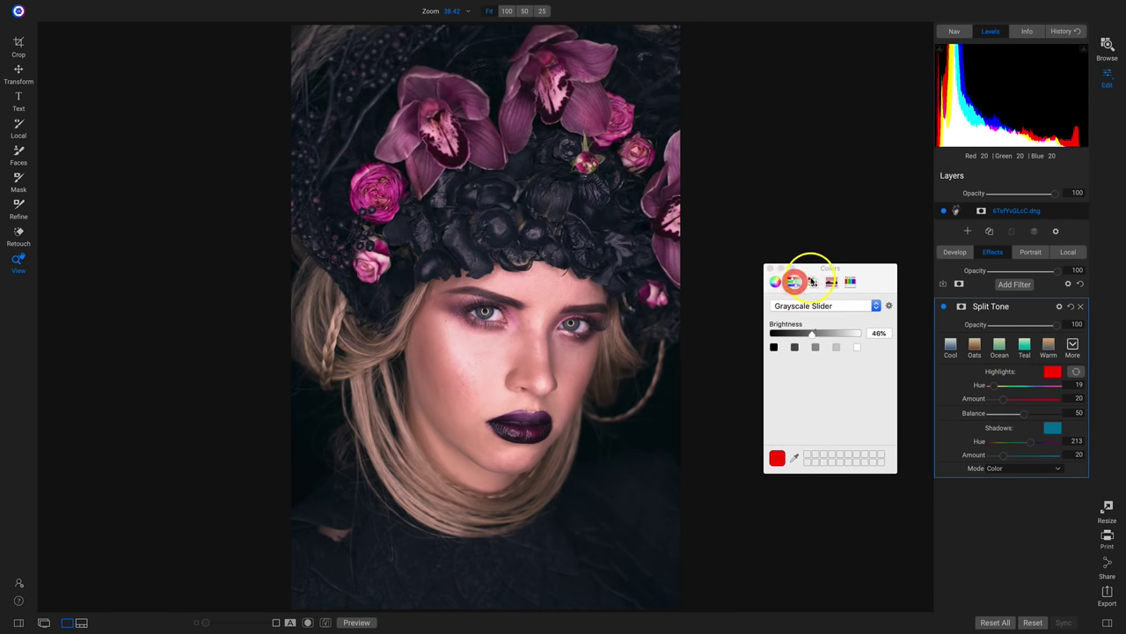
click(812, 282)
click(831, 282)
click(851, 282)
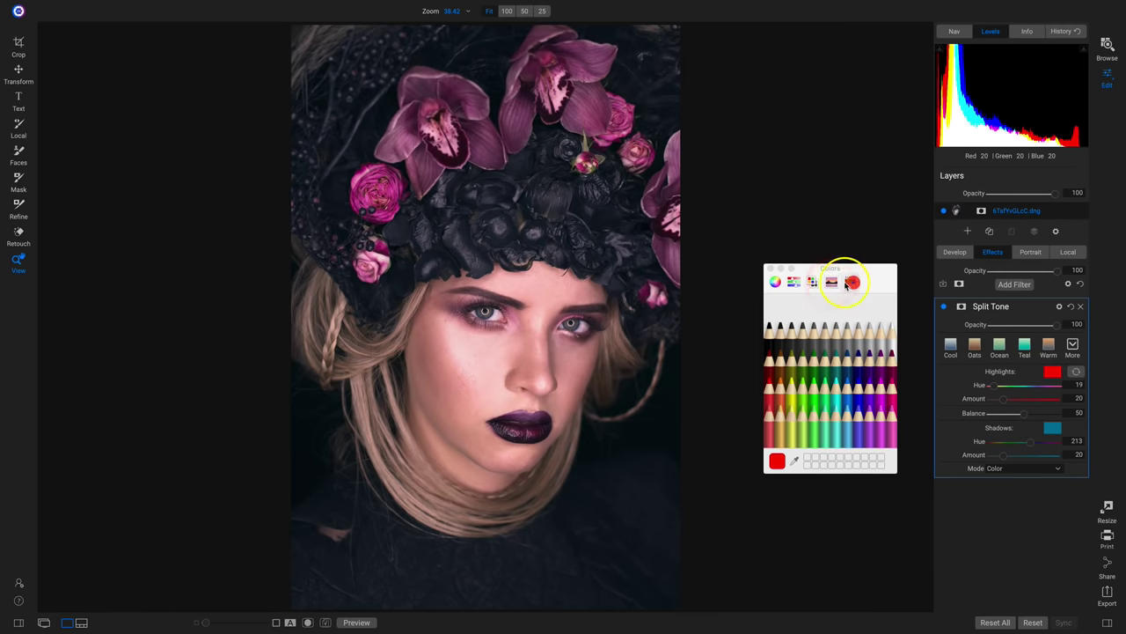
click(796, 283)
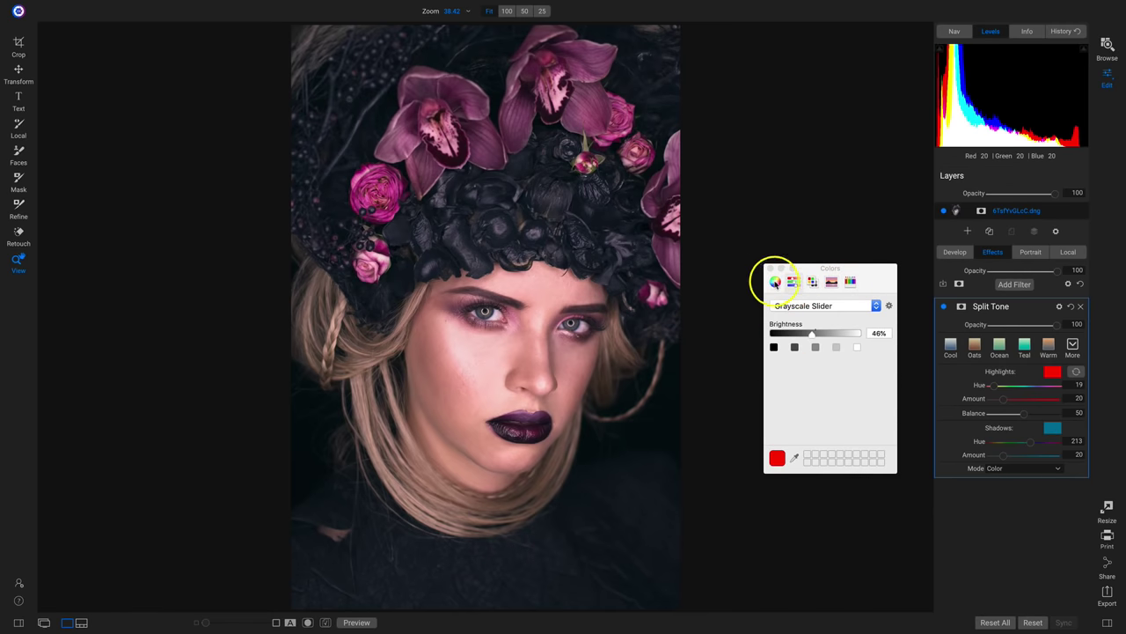
click(775, 281)
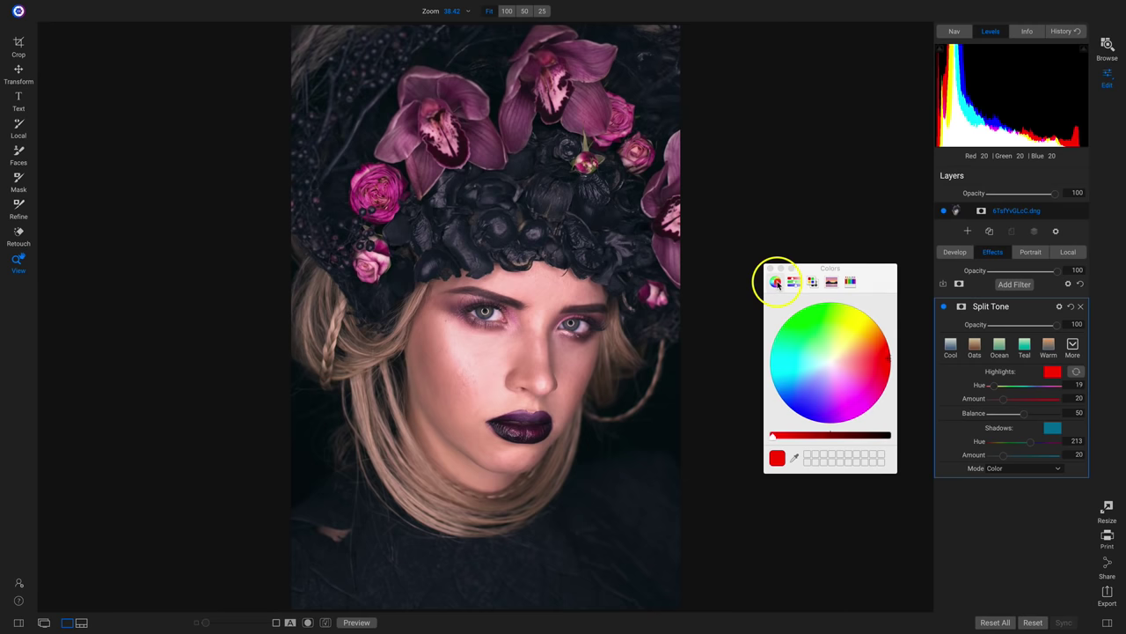
click(851, 282)
click(775, 281)
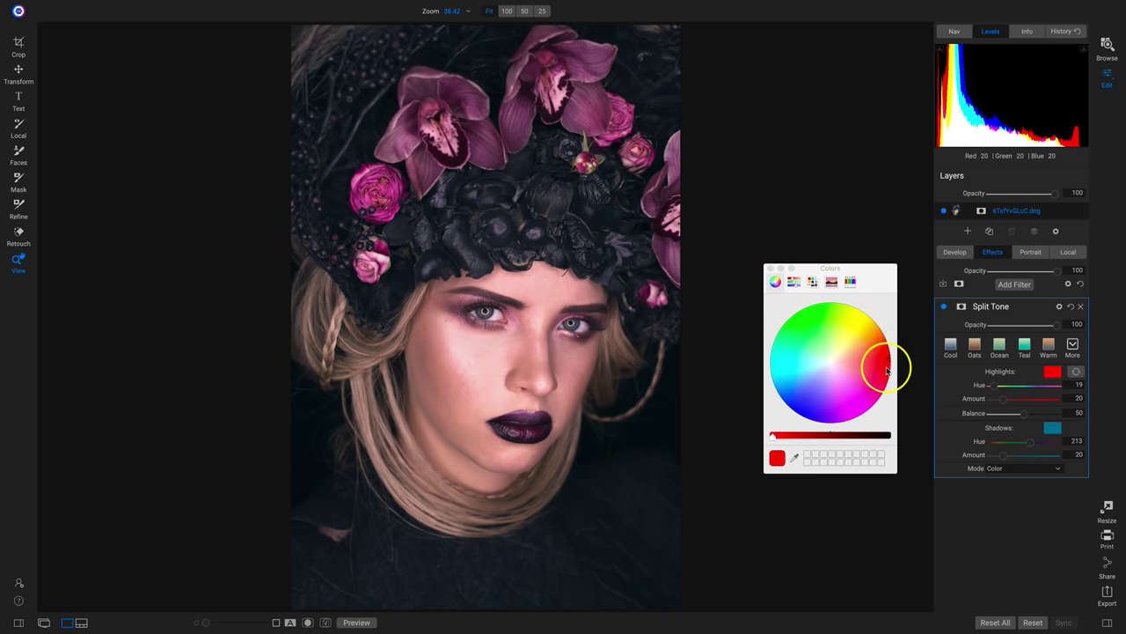
Close the color picker and reset the highlight hue to its default of 36.
mouse_move(775, 438)
mouse_down()
mouse_move(910, 439)
mouse_move(742, 428)
mouse_move(767, 432)
mouse_up()
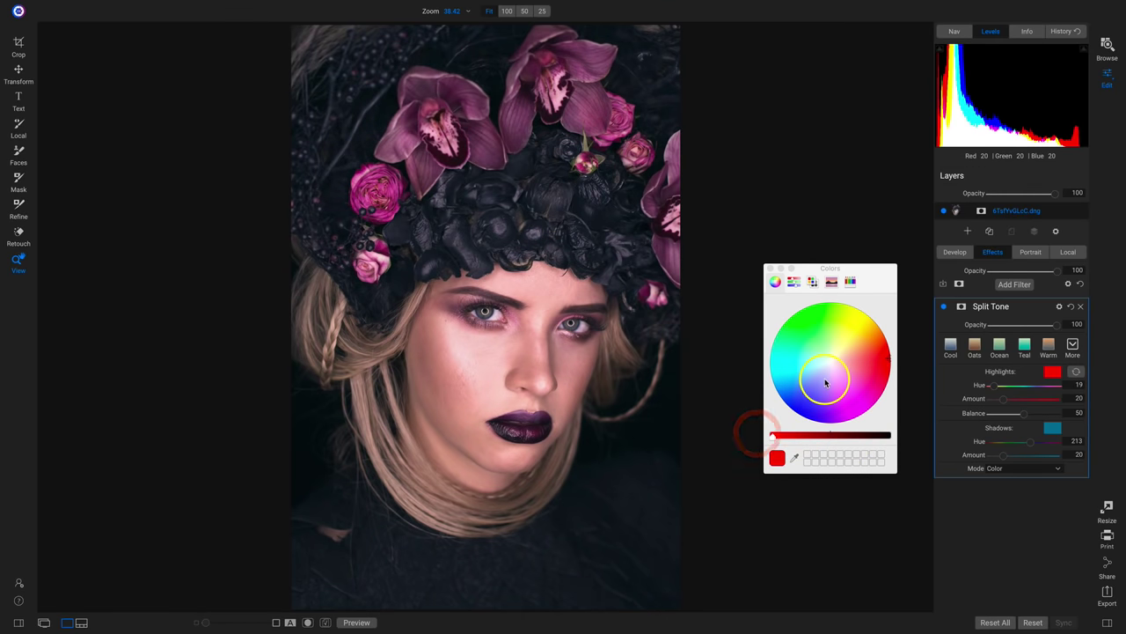
click(770, 269)
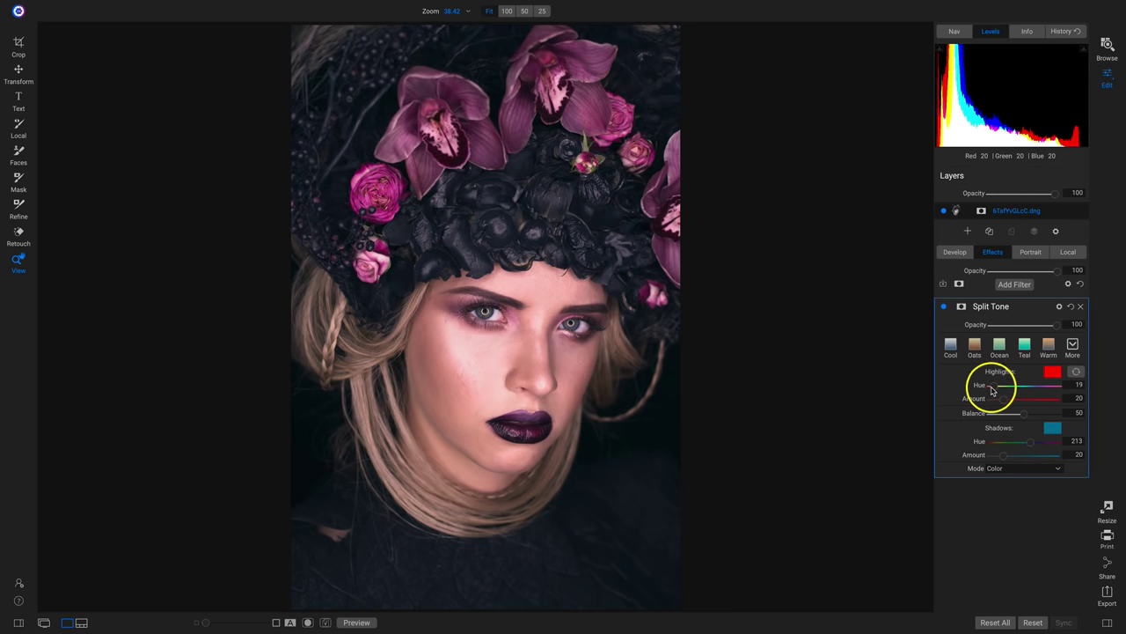
mouse_move(992, 390)
mouse_down()
mouse_move(1044, 390)
mouse_move(978, 390)
mouse_up()
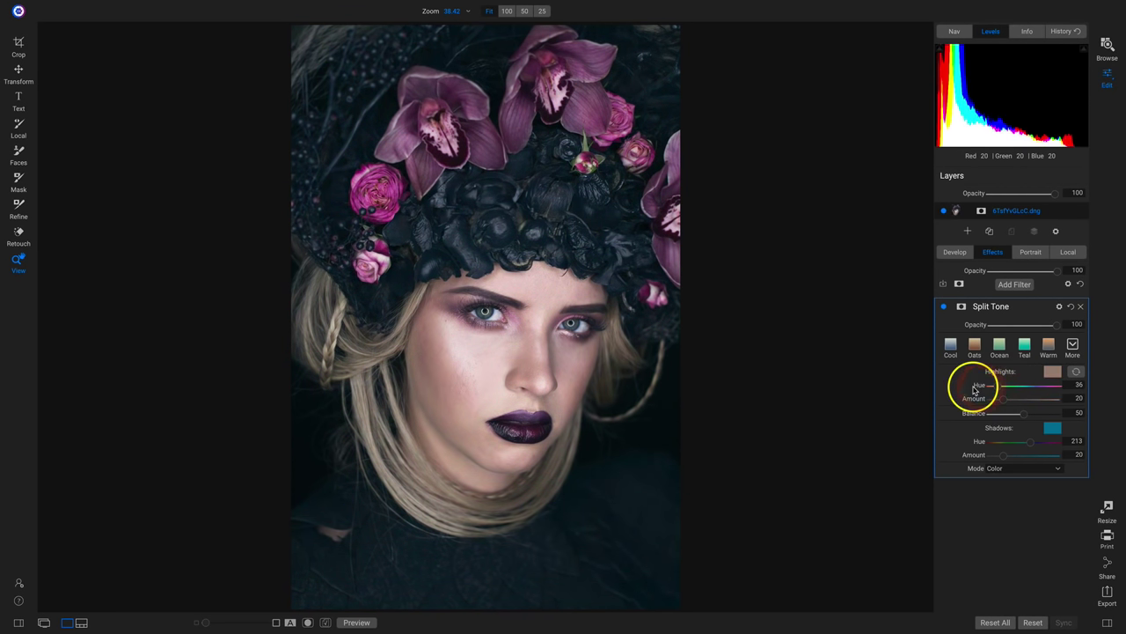
Set the highlight color to pure red at maximum brightness with hue 19, and close the color picker.
click(1054, 371)
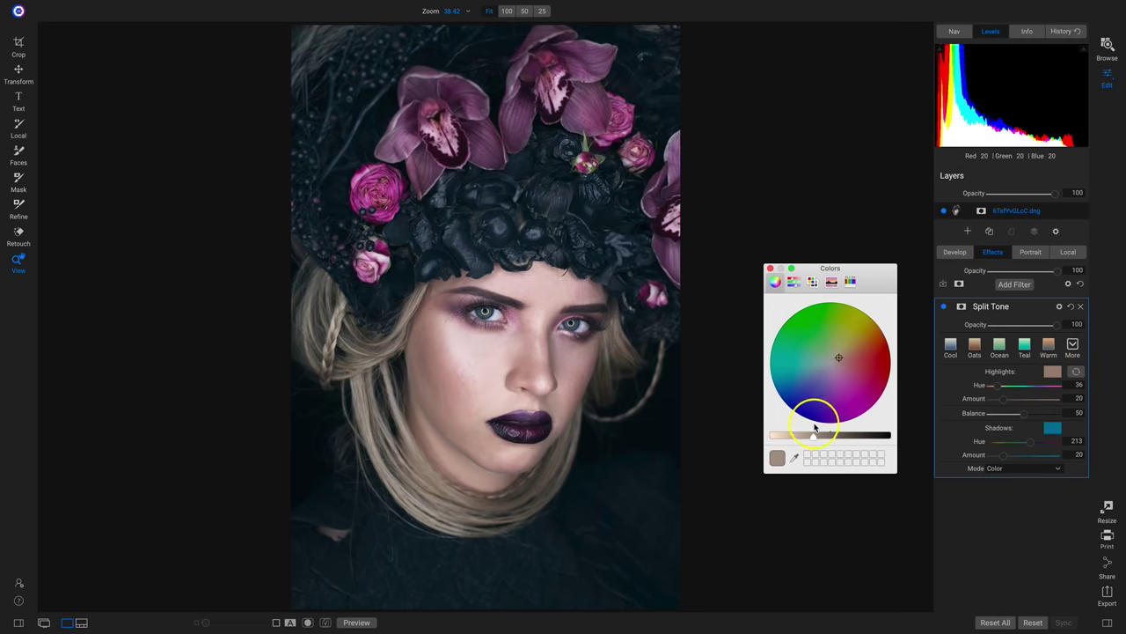
drag(813, 439, 771, 433)
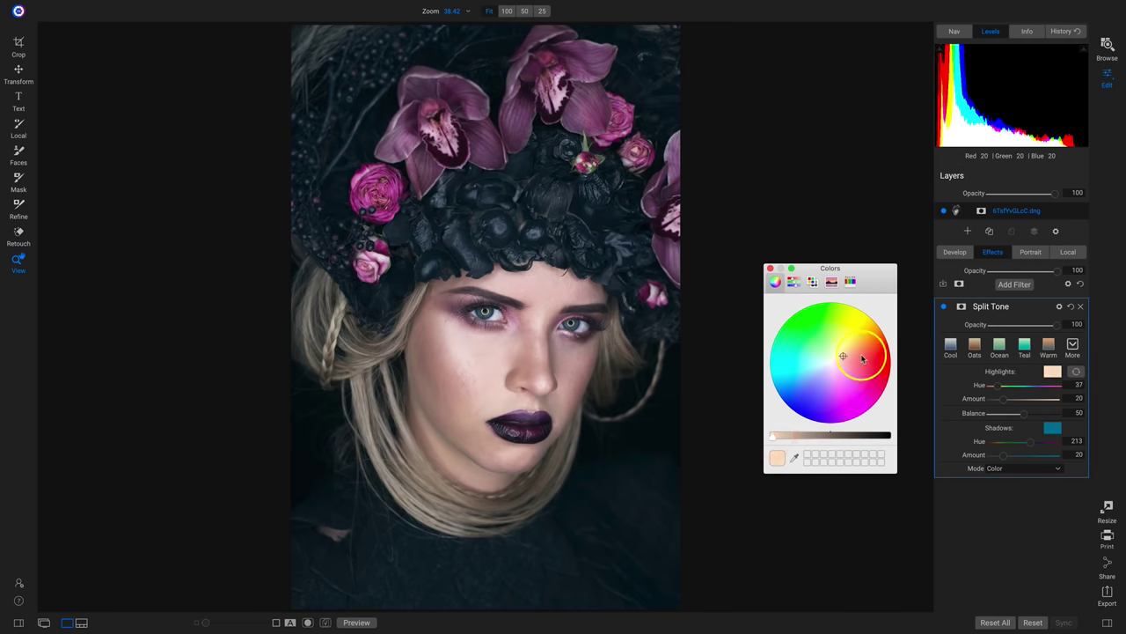
click(905, 354)
click(770, 267)
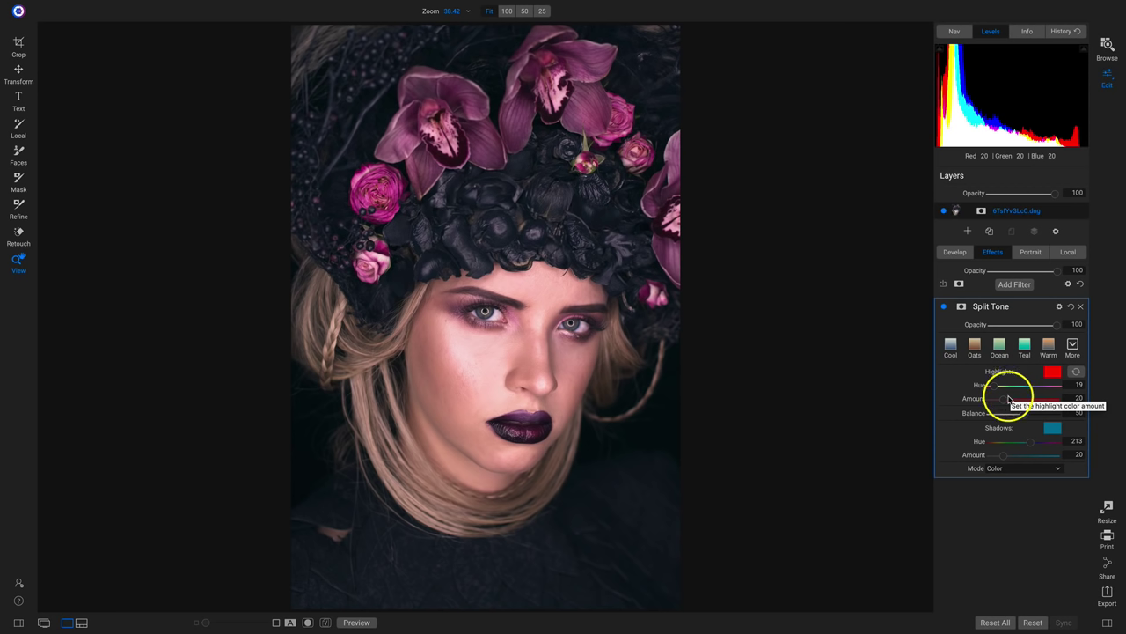
Try a highlight amount of 91, and reset the amount to its default of 20.
drag(1003, 400, 1049, 403)
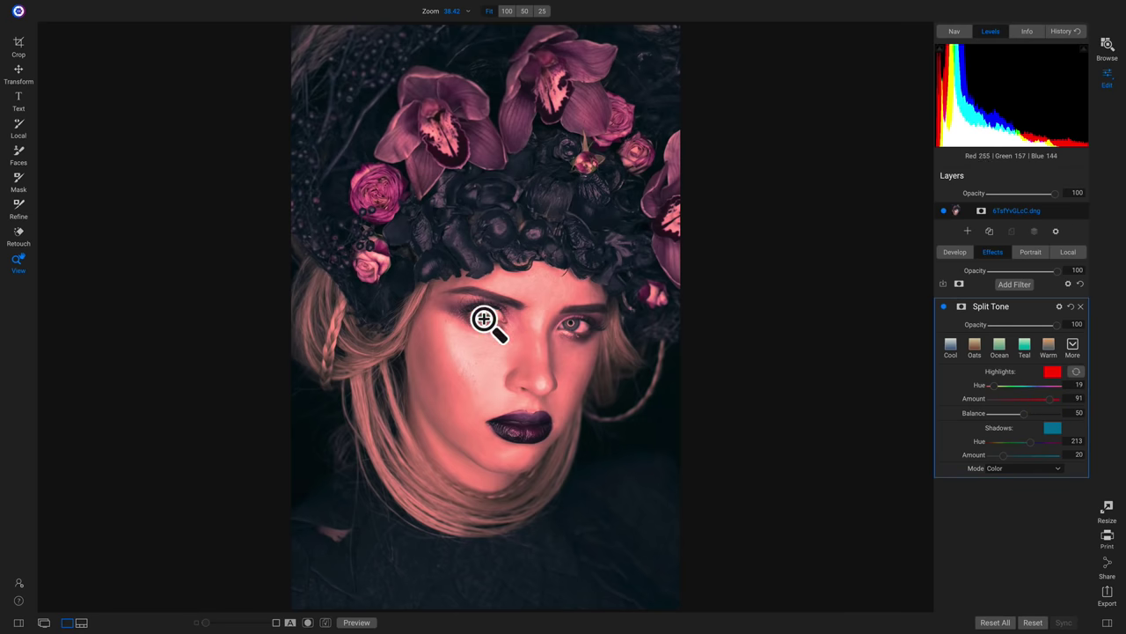
drag(1049, 401, 1021, 399)
double_click(974, 402)
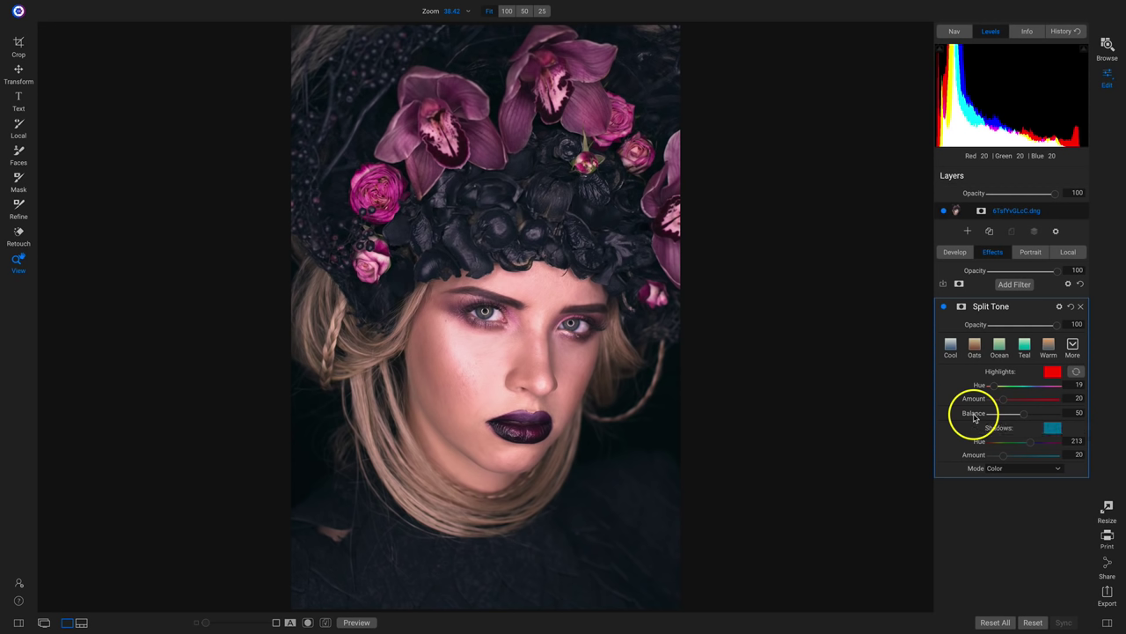
Set the Split Tone balance to 0 and both the shadow and highlight amounts to 100.
drag(1025, 413, 951, 418)
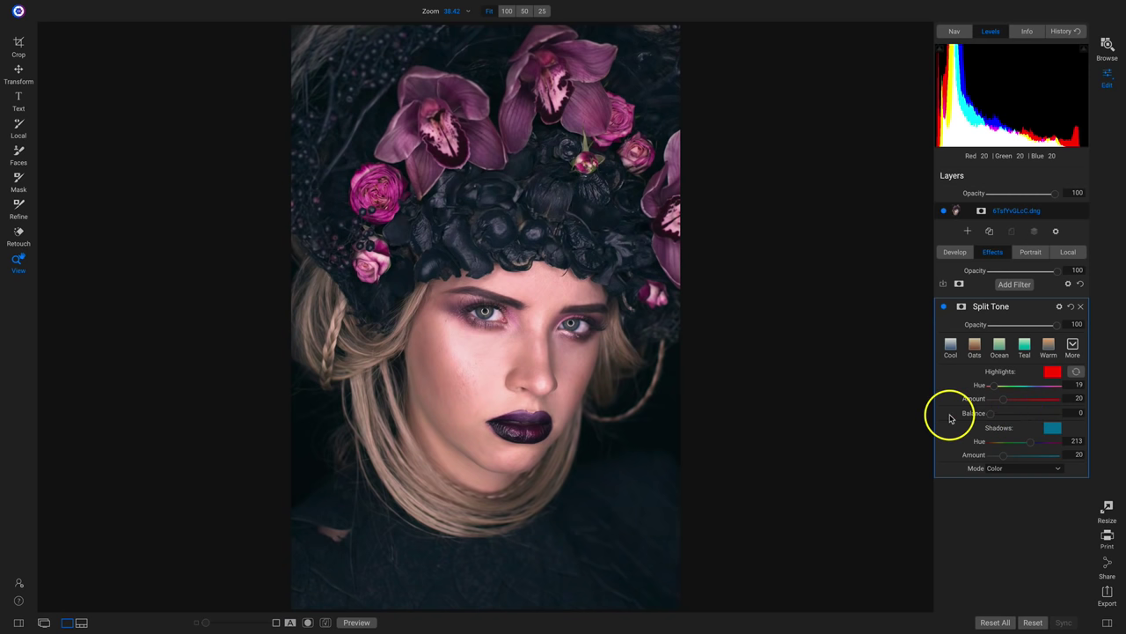
drag(1006, 456, 1076, 457)
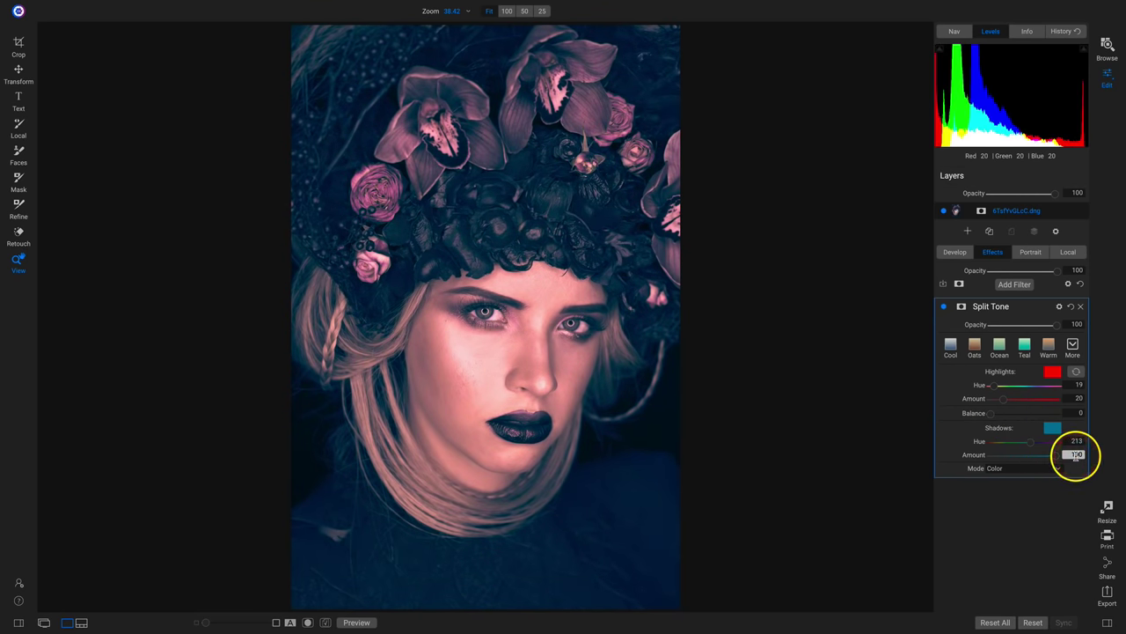
drag(1002, 399, 1079, 398)
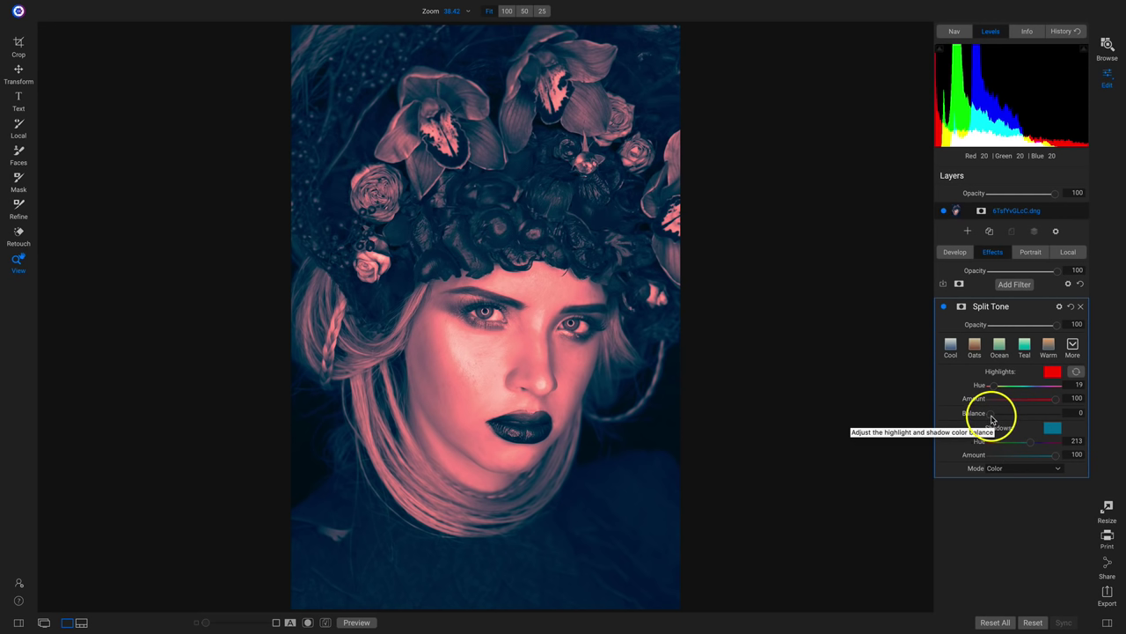
Try the Split Tone balance at 100, and reset it to its default of 50.
drag(992, 416, 1081, 415)
click(1080, 414)
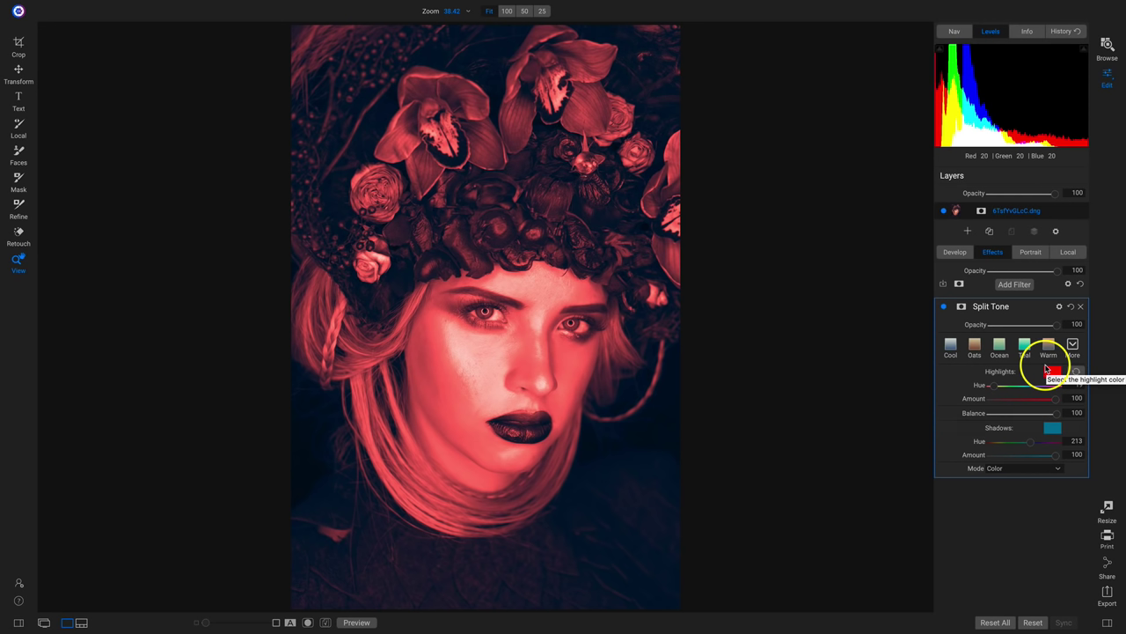
double_click(974, 412)
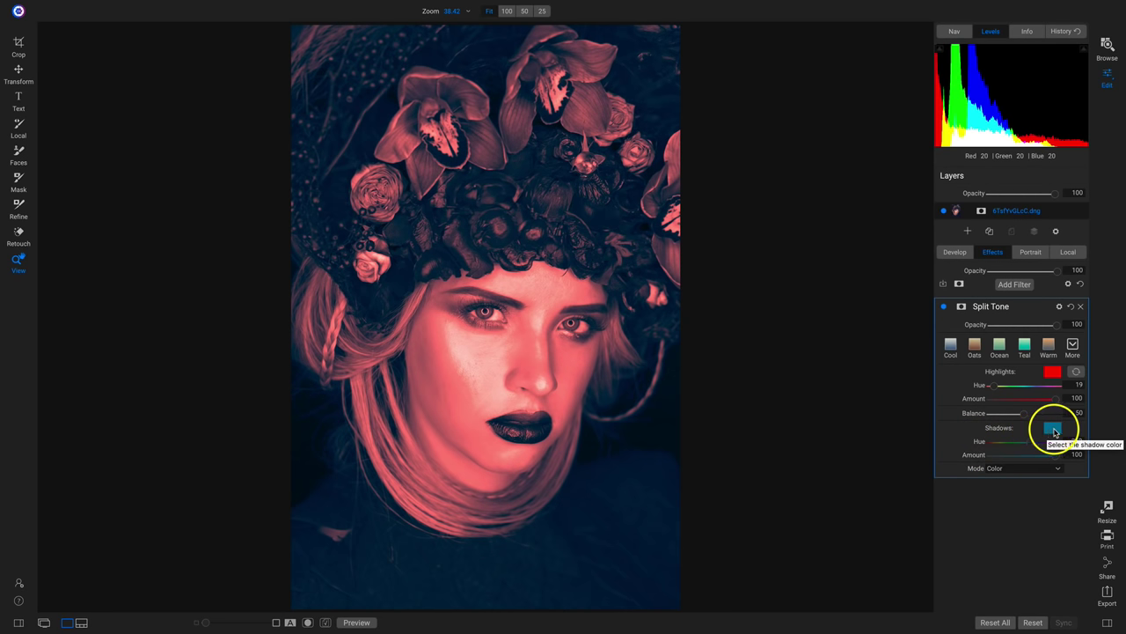
Set the Split Tone shadow color to a saturated green with hue 113.
click(1054, 429)
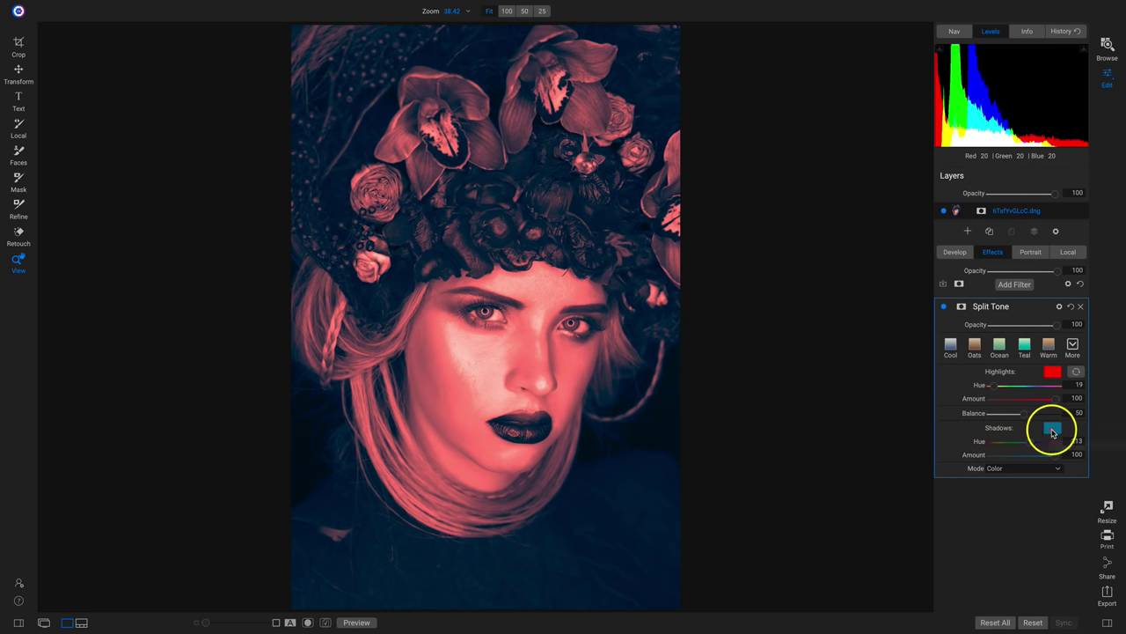
drag(797, 369, 812, 308)
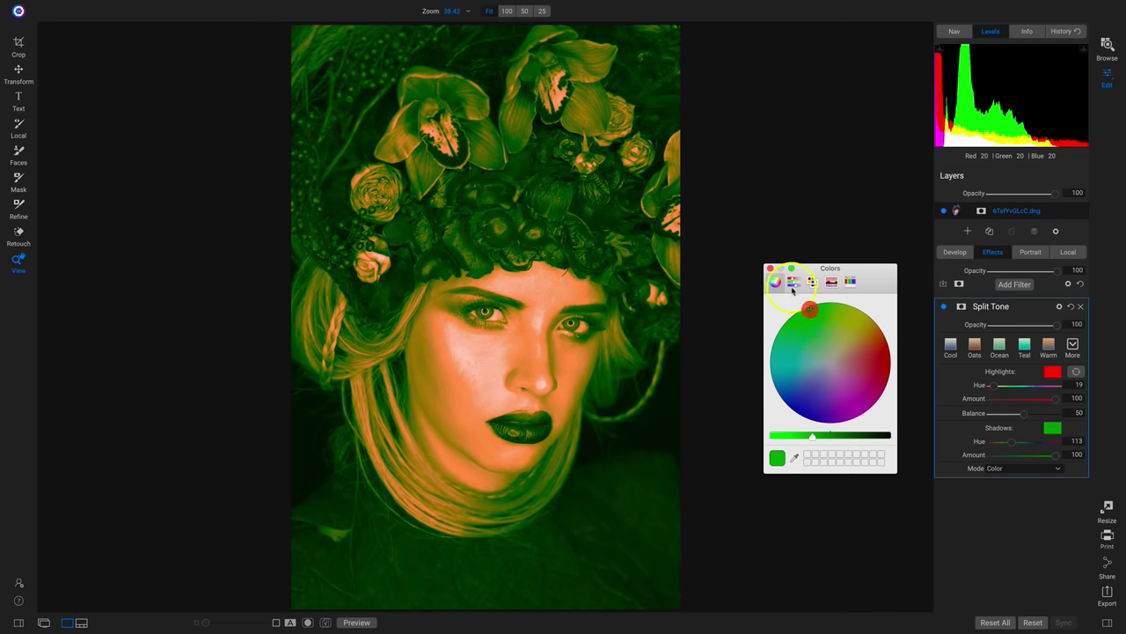
Compare the hair and dark clothing with Split Tone off and on at 100% zoom, and set the shadow amount to 50.
click(770, 268)
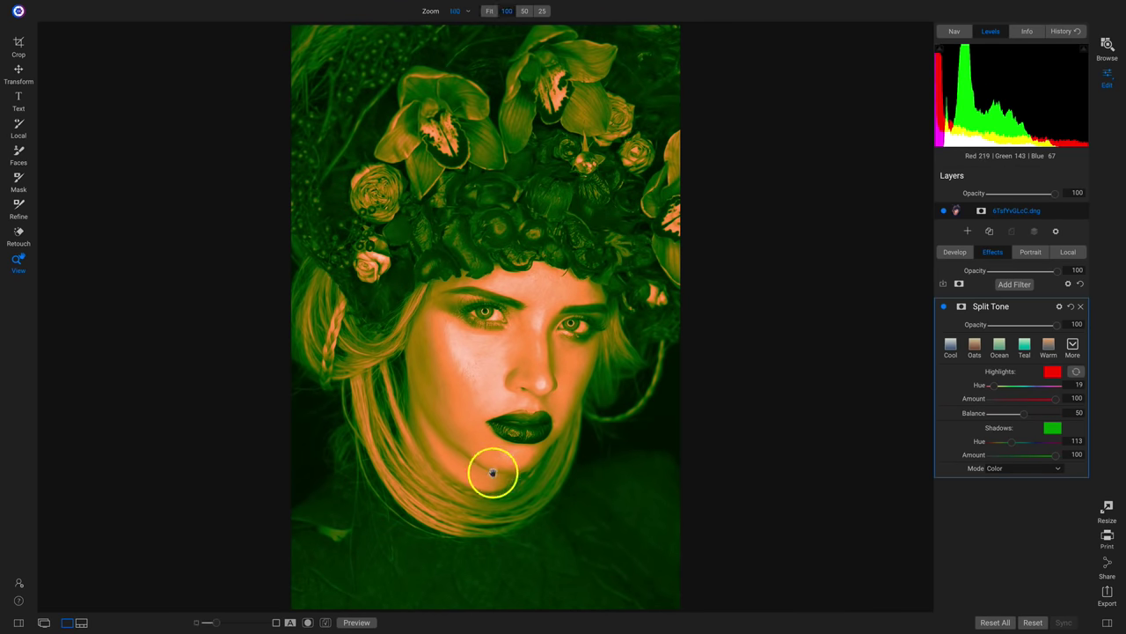
click(490, 472)
drag(702, 370, 878, 264)
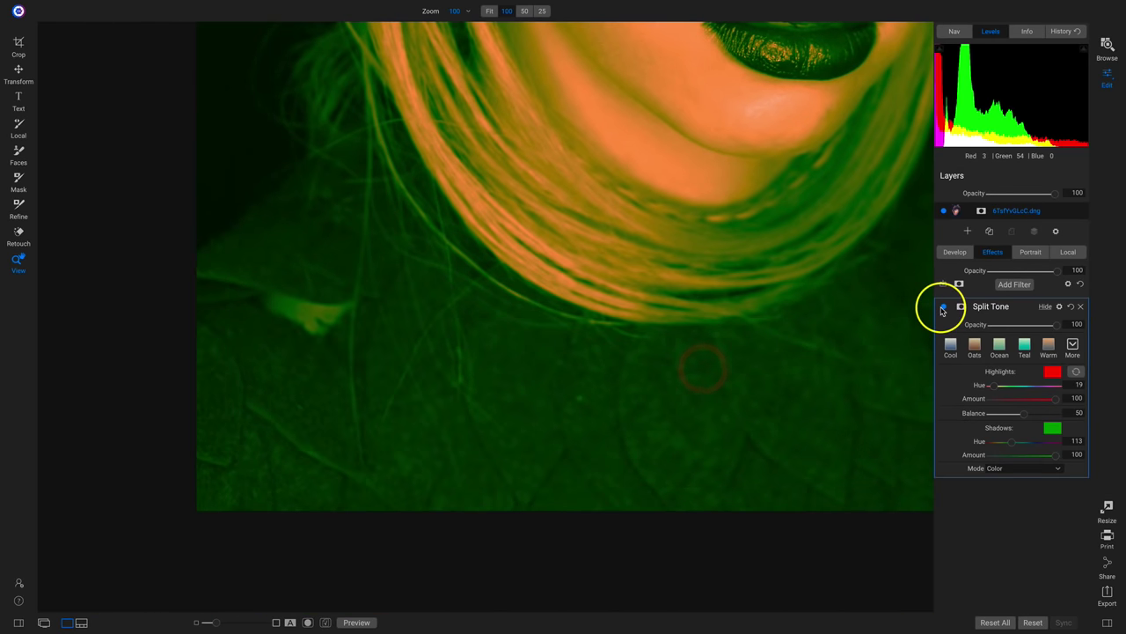
click(943, 306)
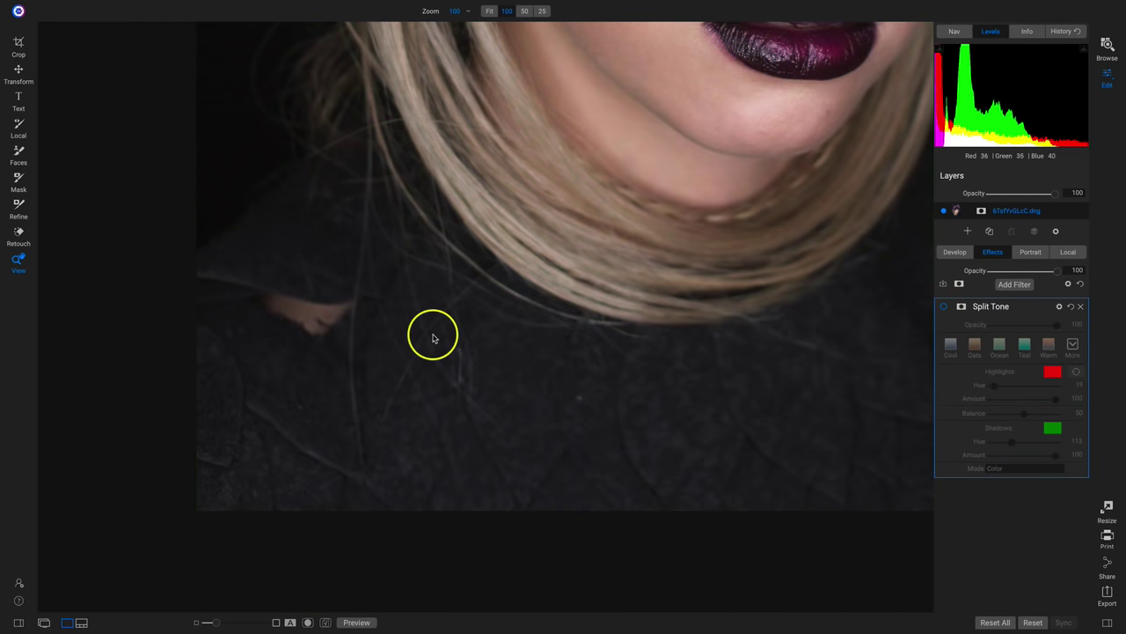
click(943, 306)
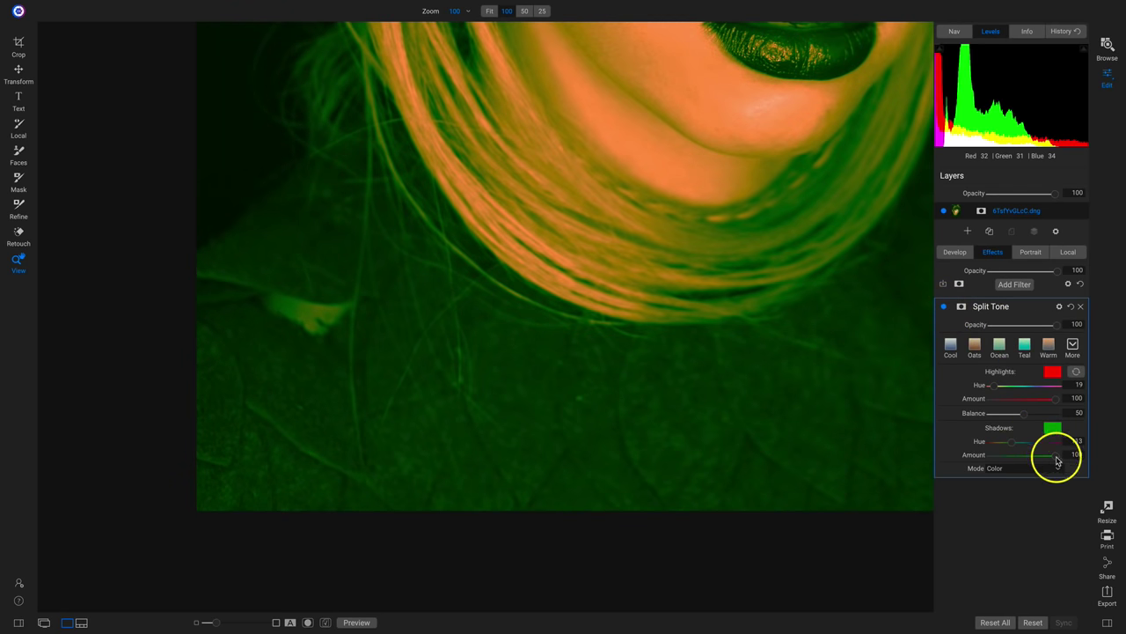
drag(1058, 458, 1022, 460)
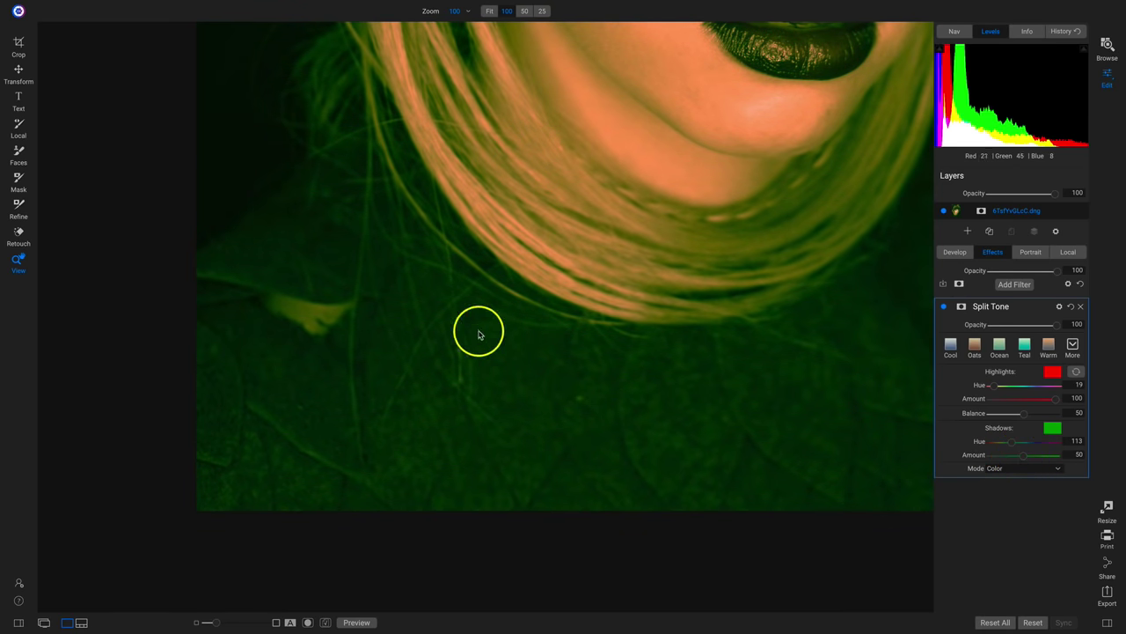
click(473, 301)
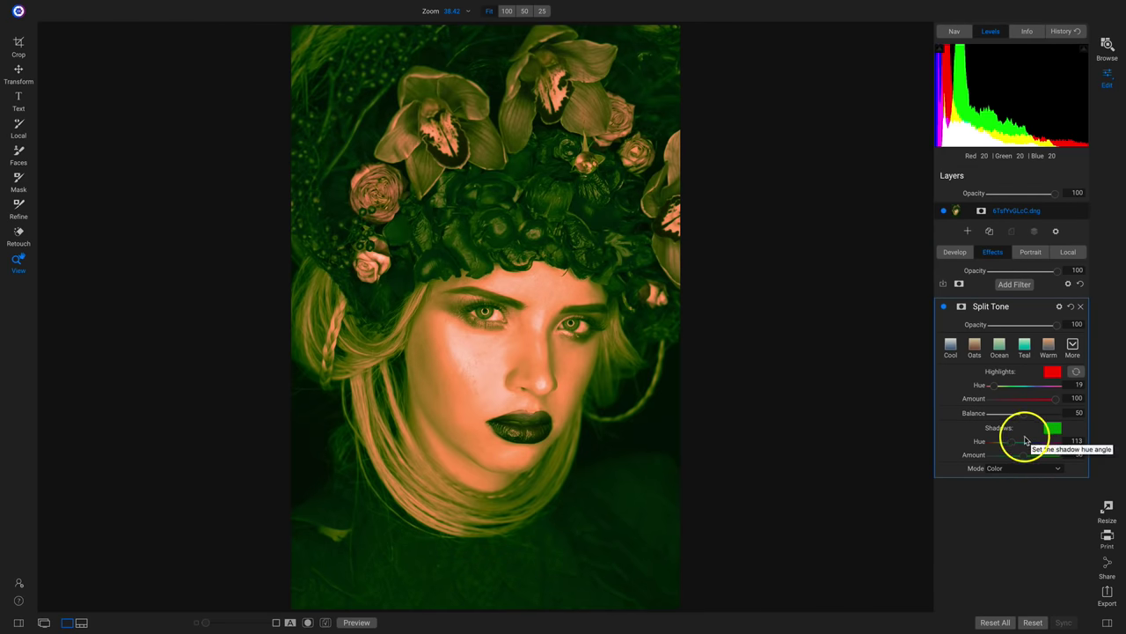
Apply the Warm Split Tone preset in Normal mode, and compare the portrait with the filter off and on.
click(1050, 349)
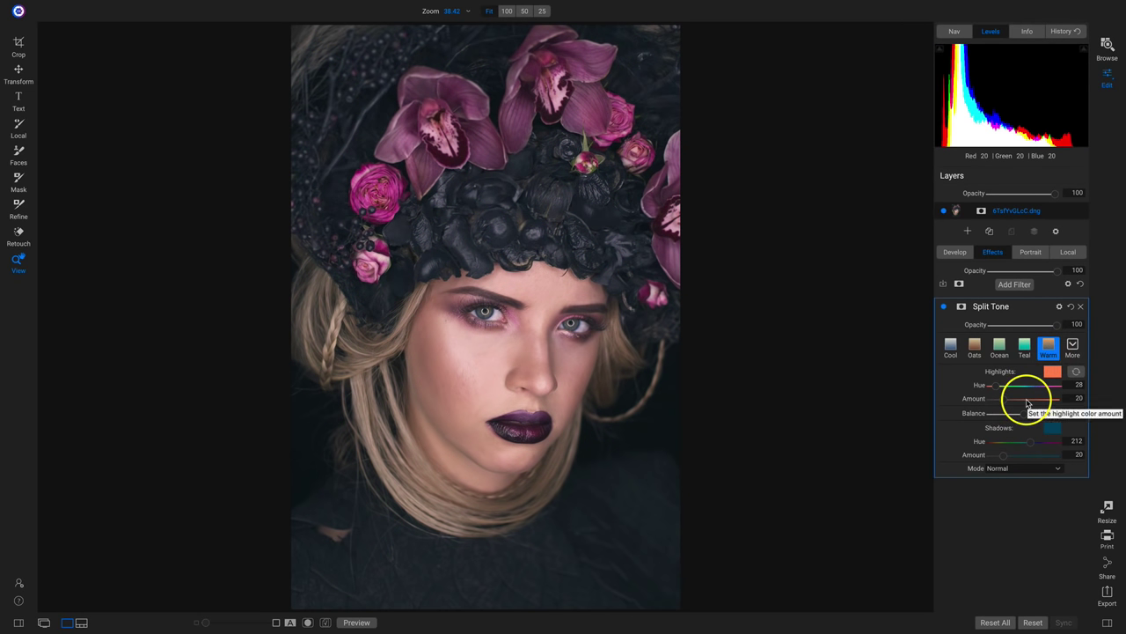
click(1015, 472)
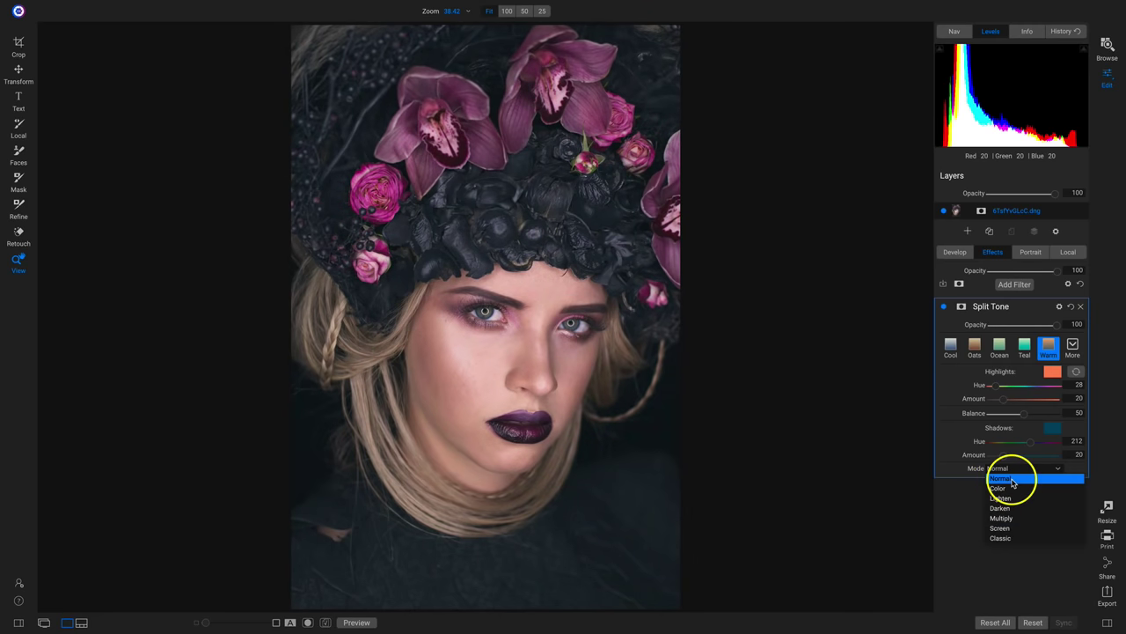
click(1013, 483)
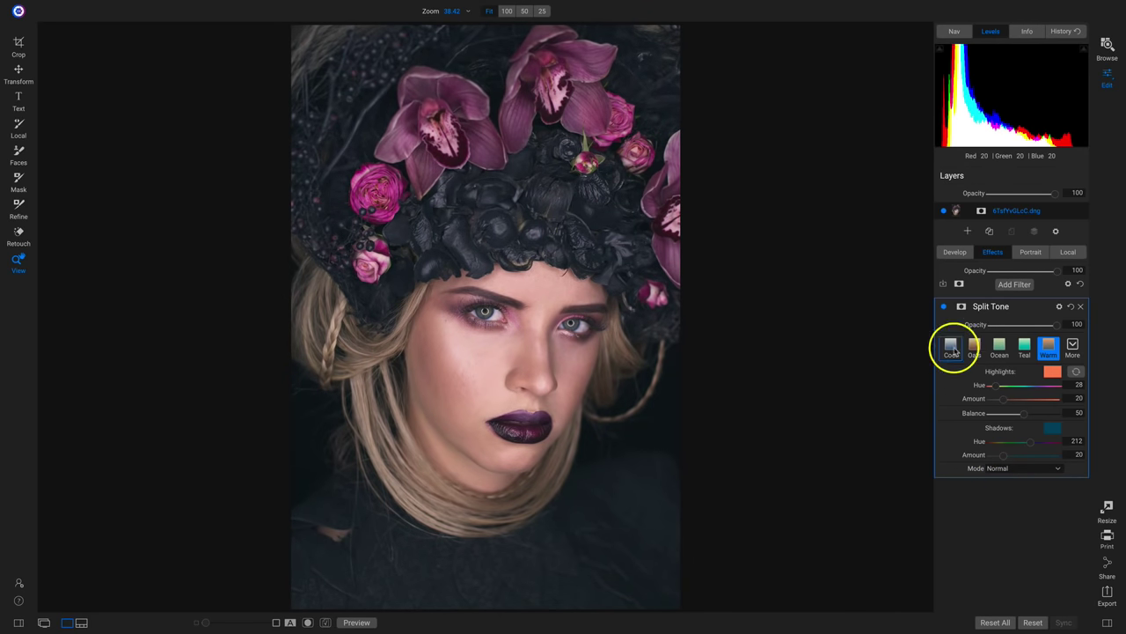
click(944, 308)
click(944, 308)
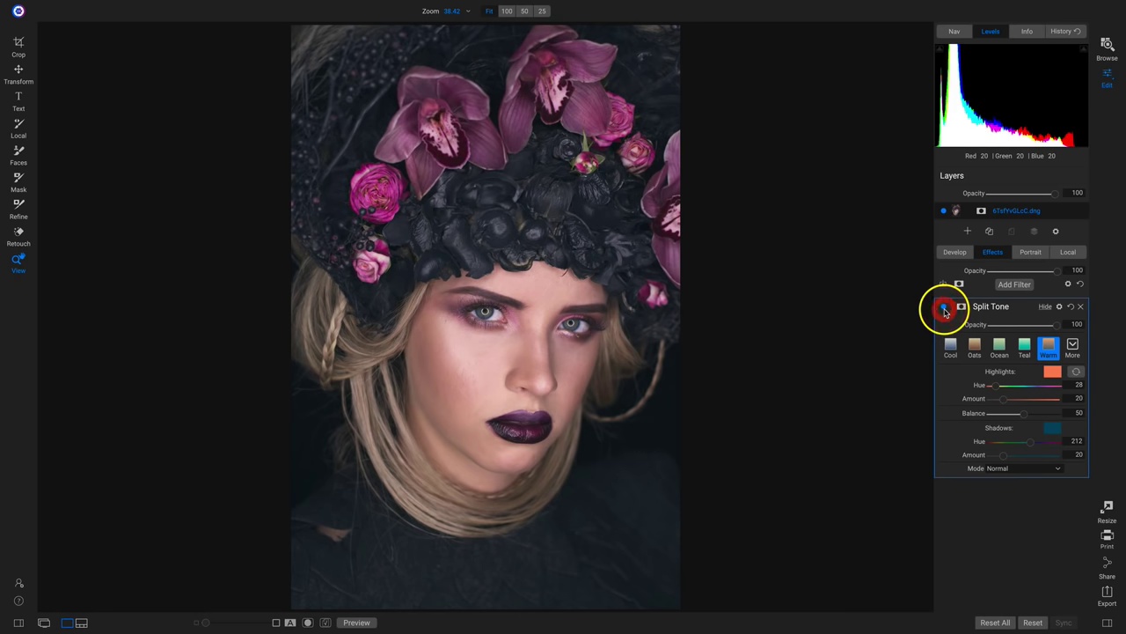
Switch the Split Tone toning mode to Color, and compare the portrait with the filter off and on.
click(1023, 466)
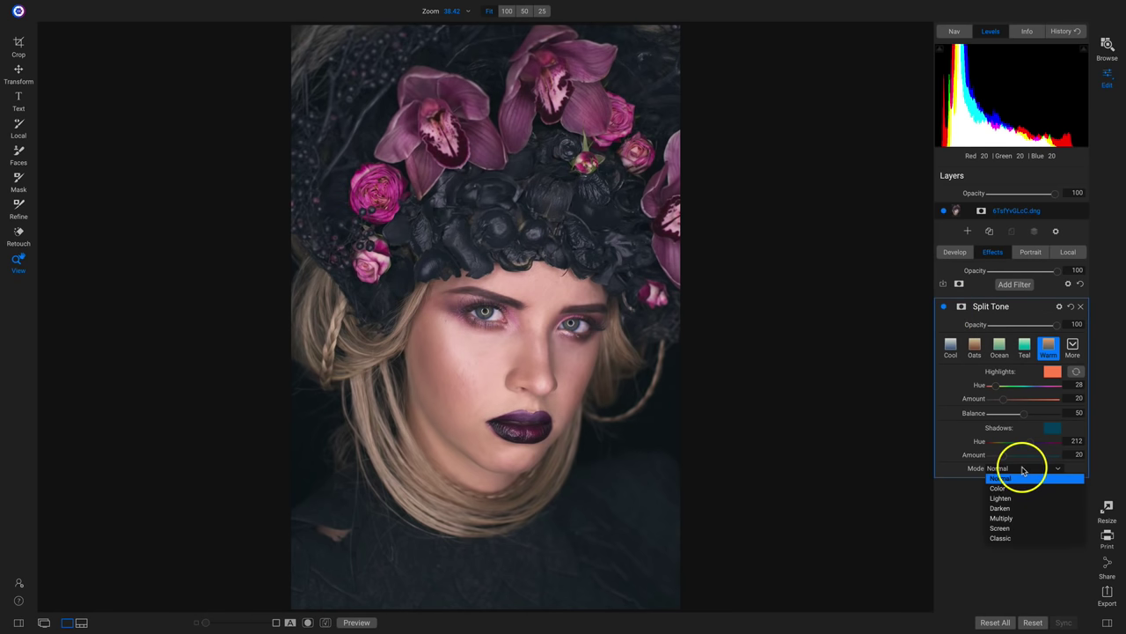
click(1018, 491)
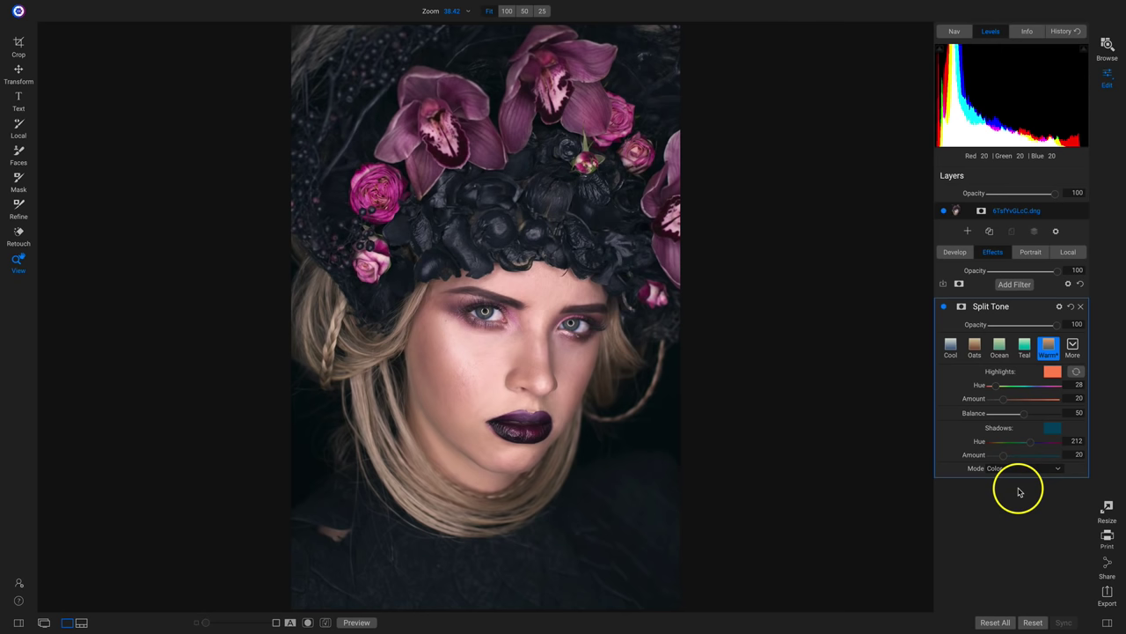
click(944, 308)
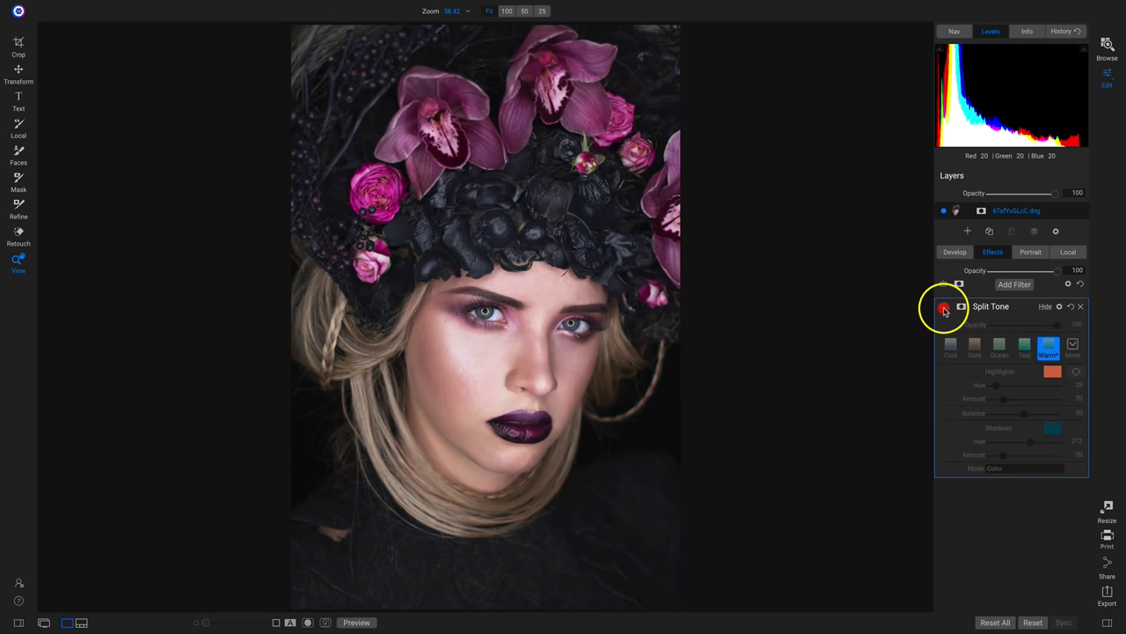
click(944, 308)
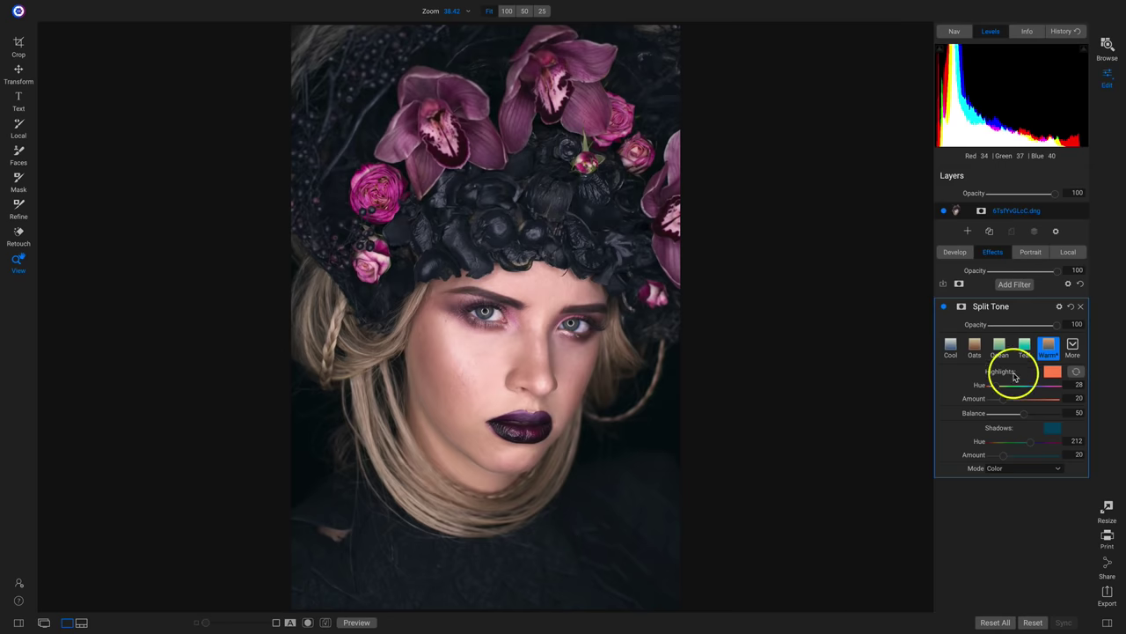
Raise the shadow amount to 68 and the highlight amount to 80, and compare the portrait without and with Split Tone.
drag(1002, 455, 1035, 455)
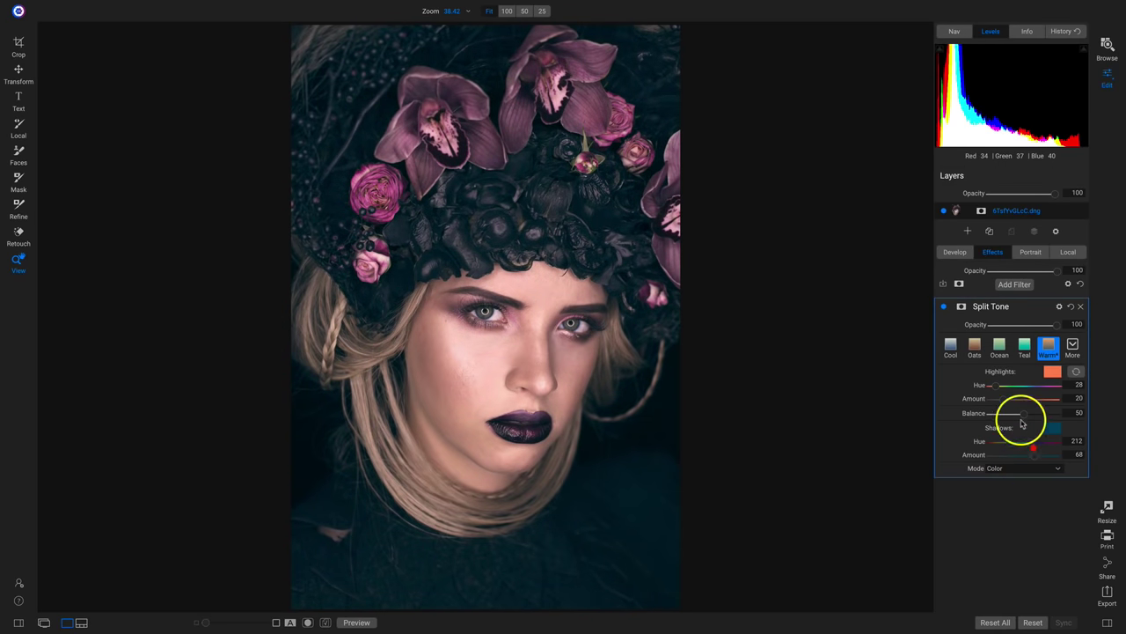
drag(1003, 399, 1041, 399)
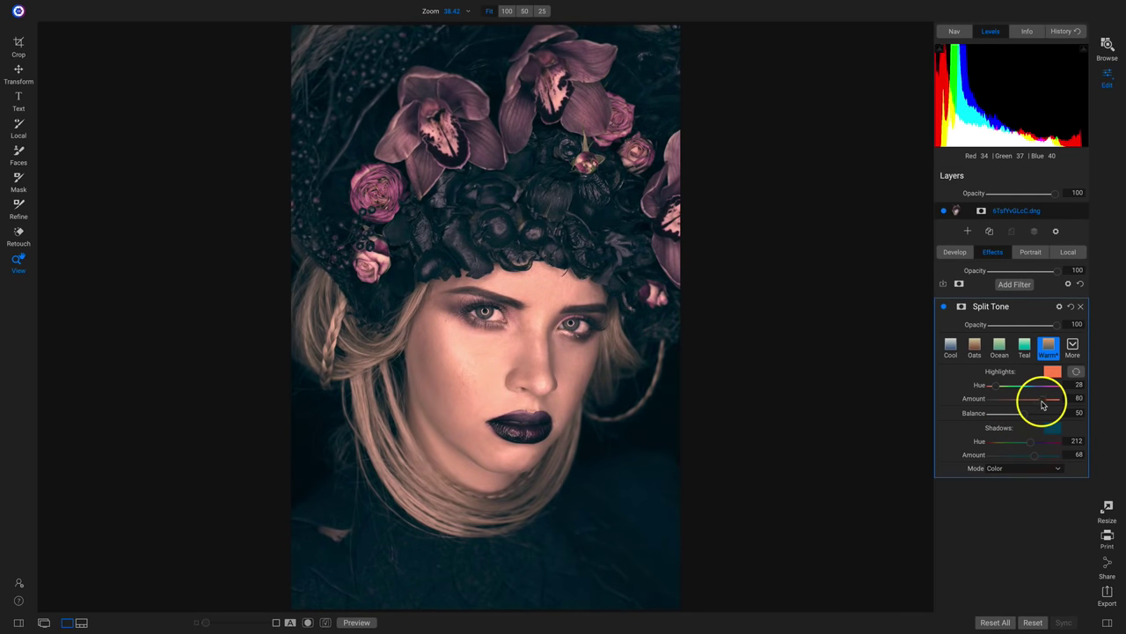
click(940, 306)
click(941, 307)
click(941, 307)
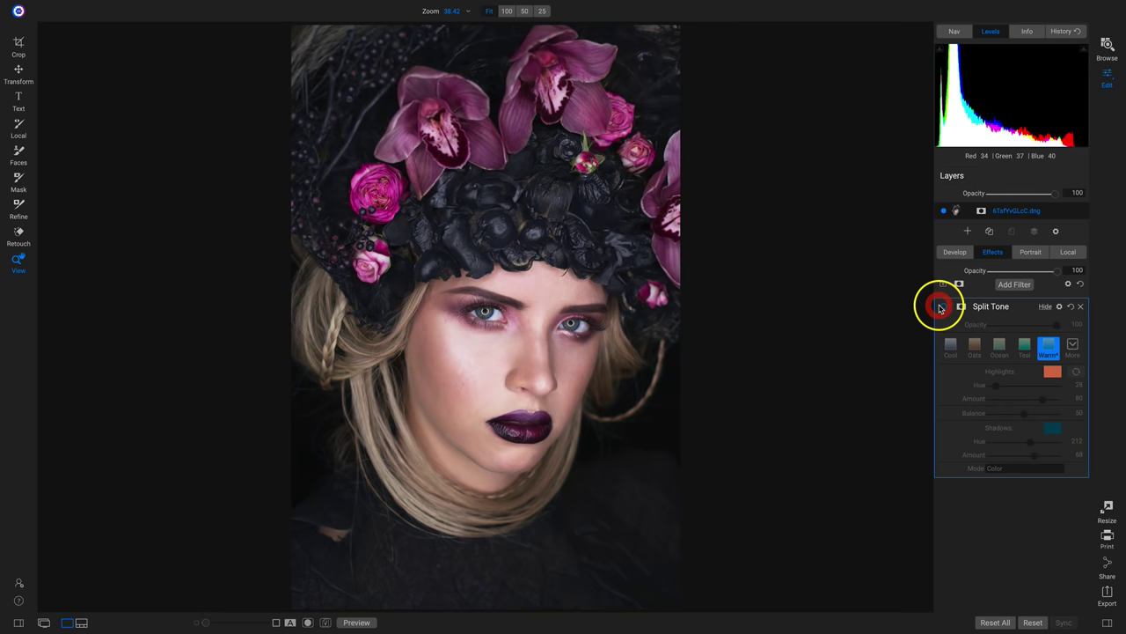
click(941, 306)
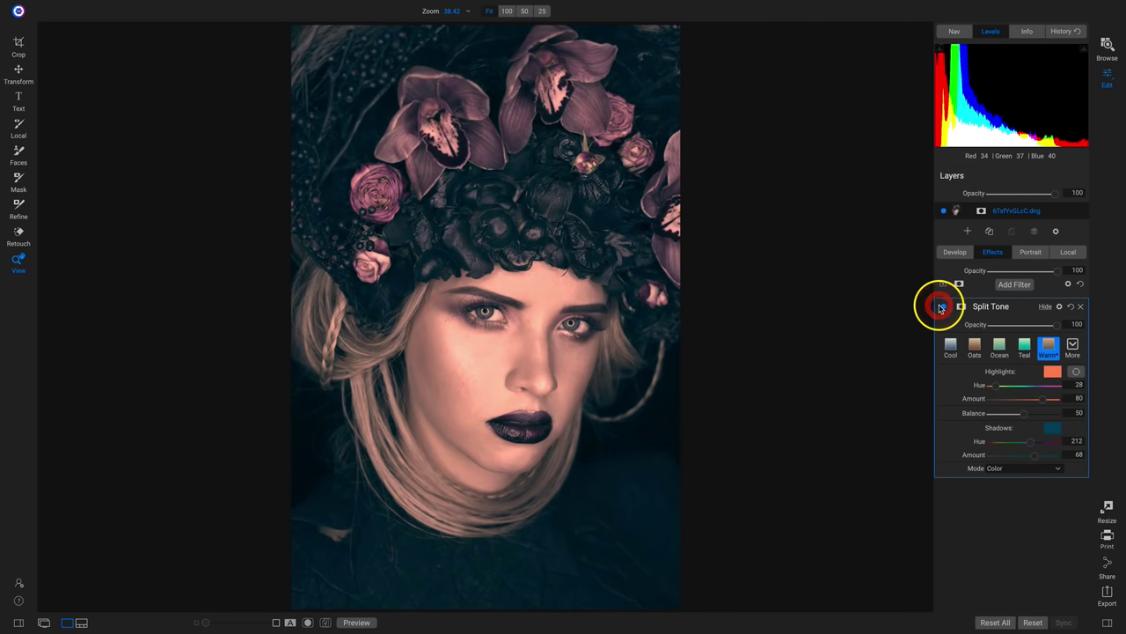
Try the Screen toning mode on the Warm split tone.
click(1019, 468)
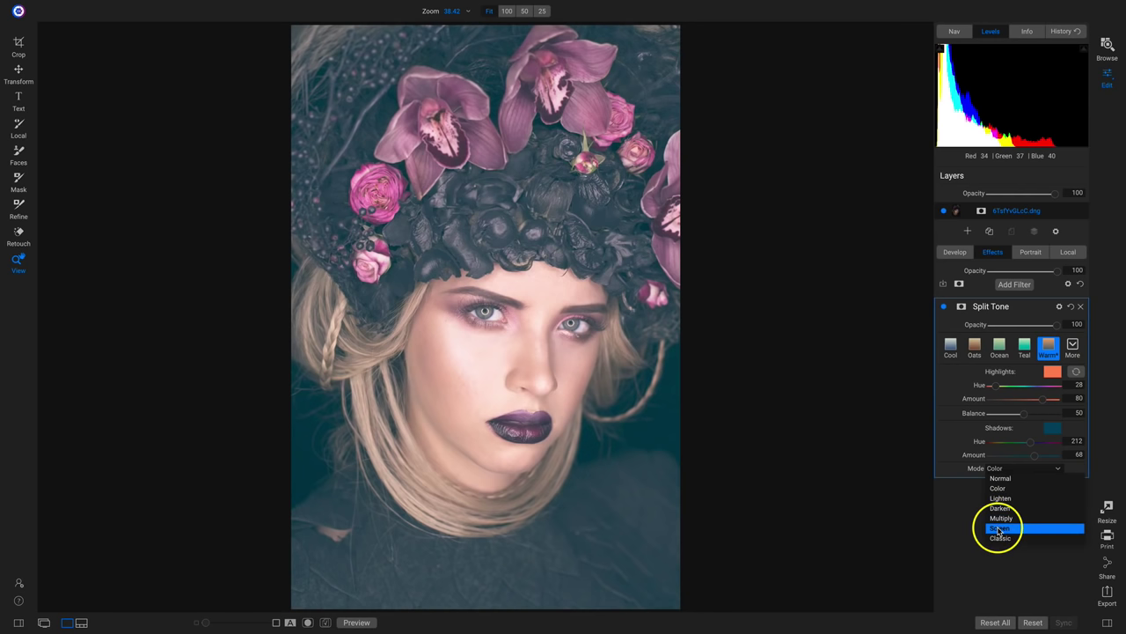
click(1000, 528)
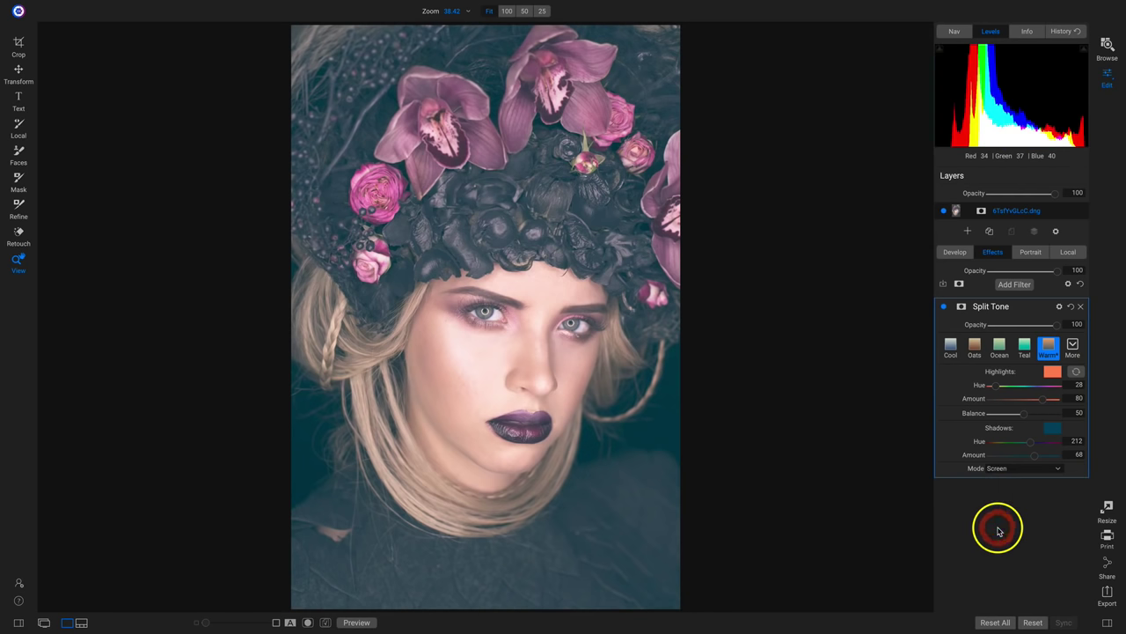
click(1013, 469)
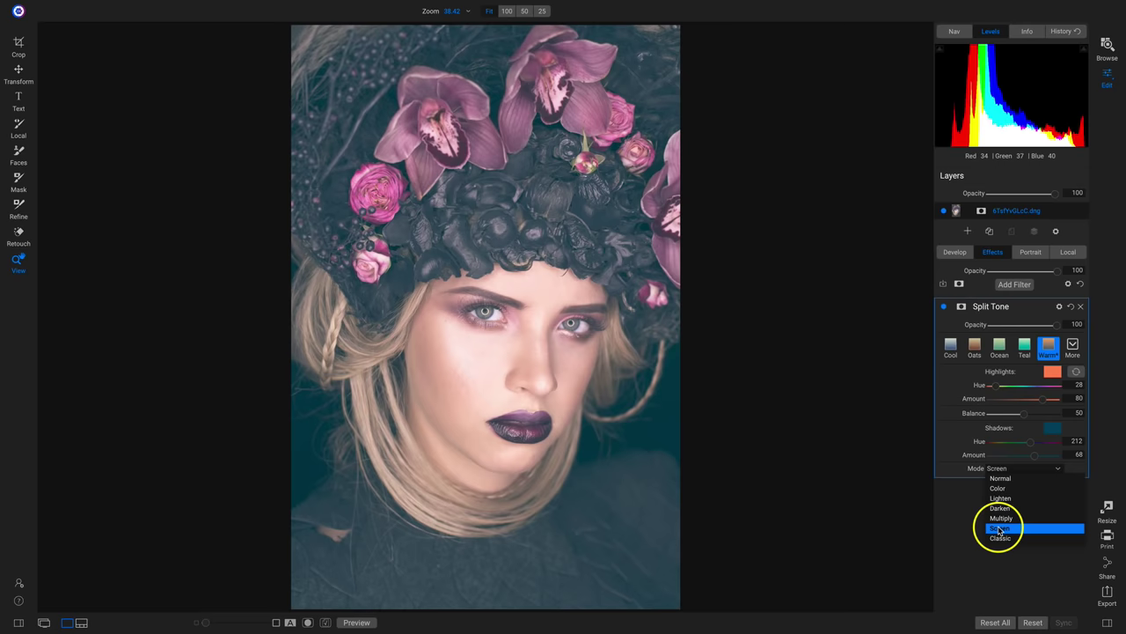
click(950, 448)
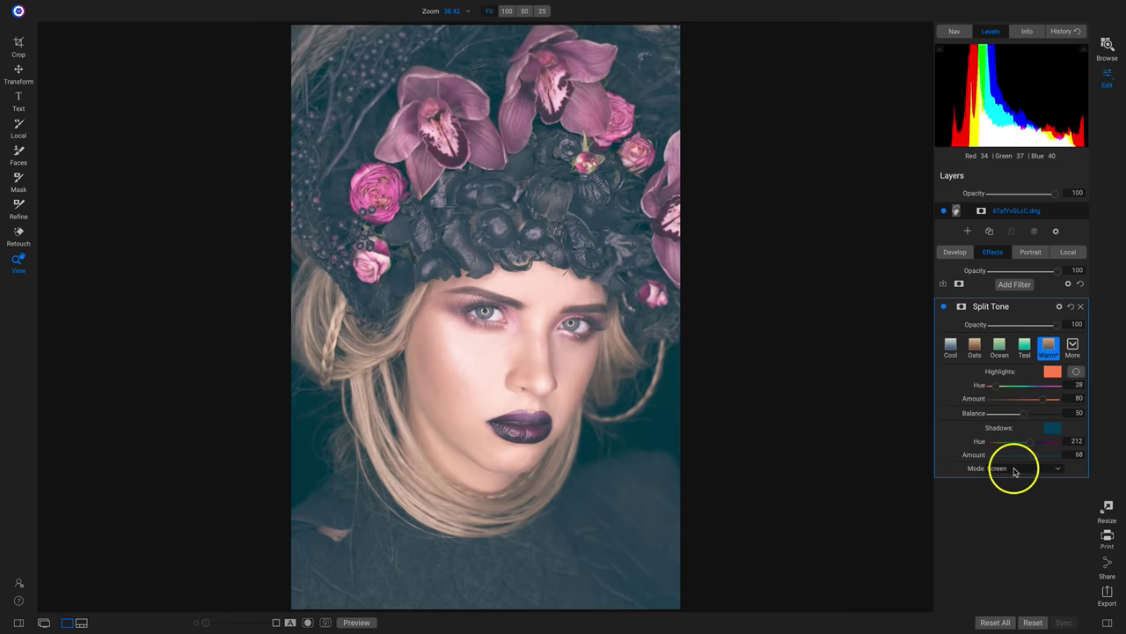
Try the Multiply toning mode, and return the Split Tone filter to its default settings.
click(1014, 468)
click(990, 519)
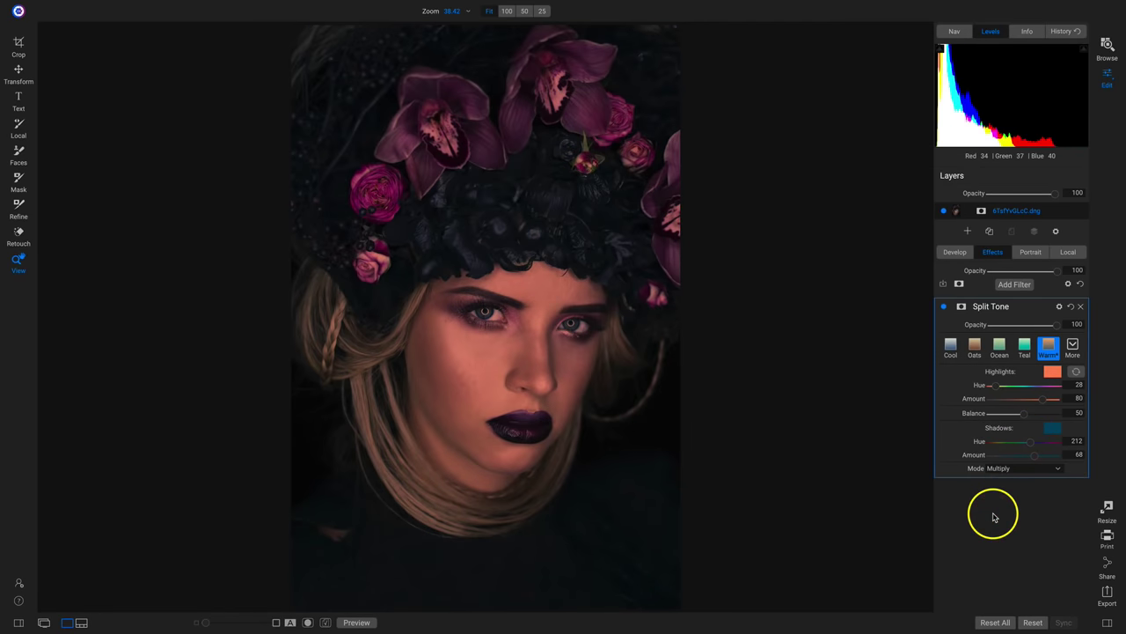
key(ctrl+z)
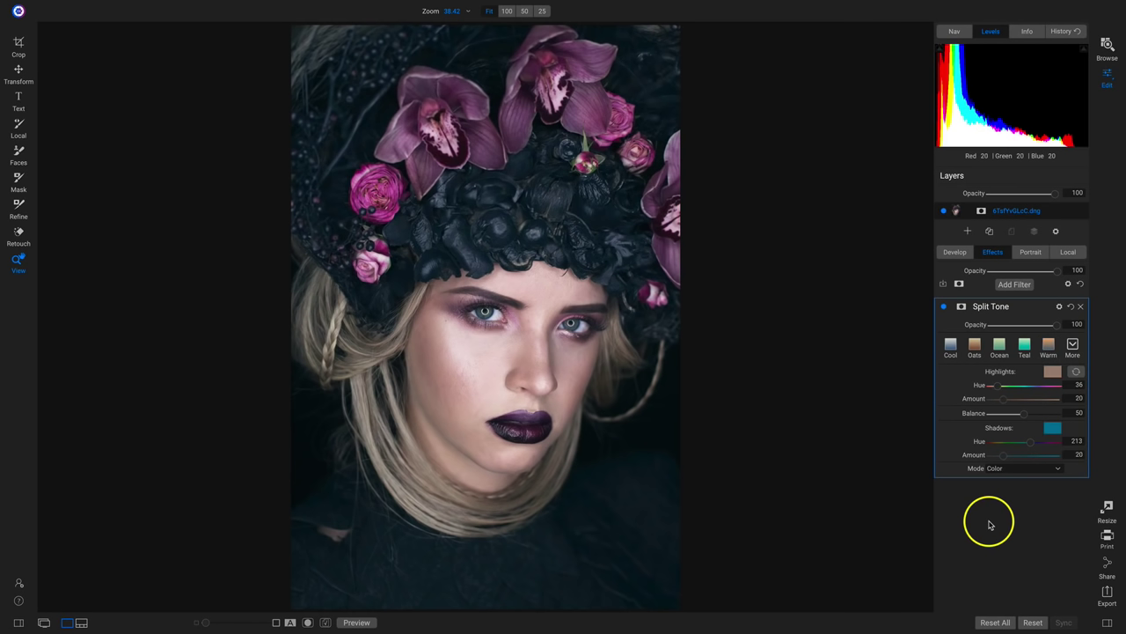
Set the Split Tone toning mode to Normal, with a shadow amount of 90 and a highlight amount of 84.
click(1017, 468)
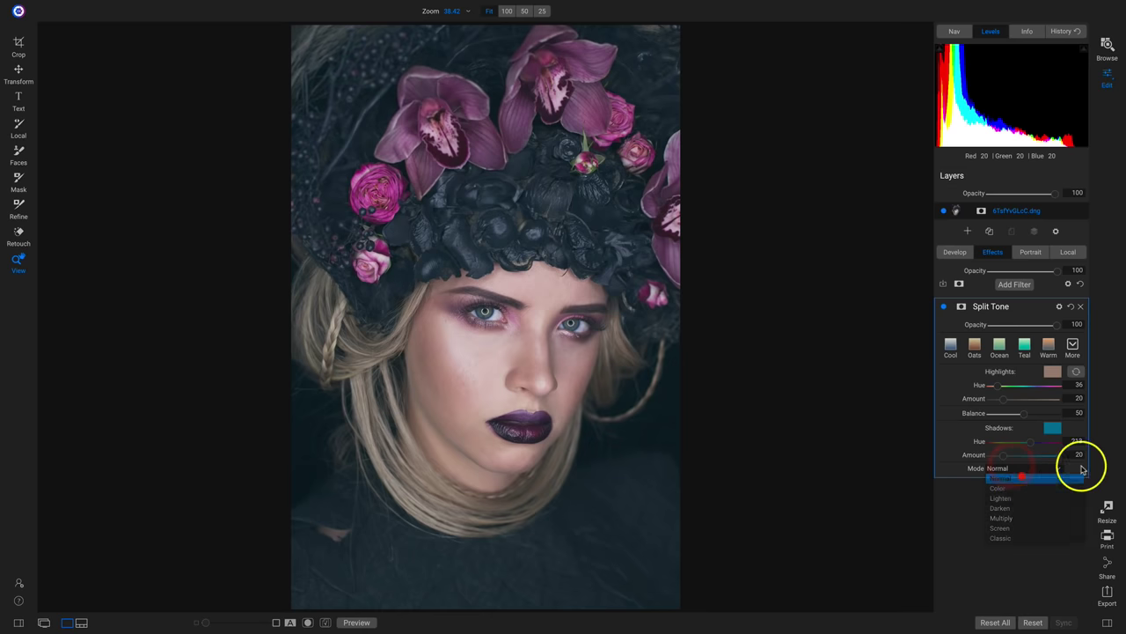
click(1042, 475)
drag(1006, 455, 1050, 456)
drag(1004, 398, 1047, 399)
Set the Split Tone highlight color to a bright, saturated orange with hue 39.
click(1052, 371)
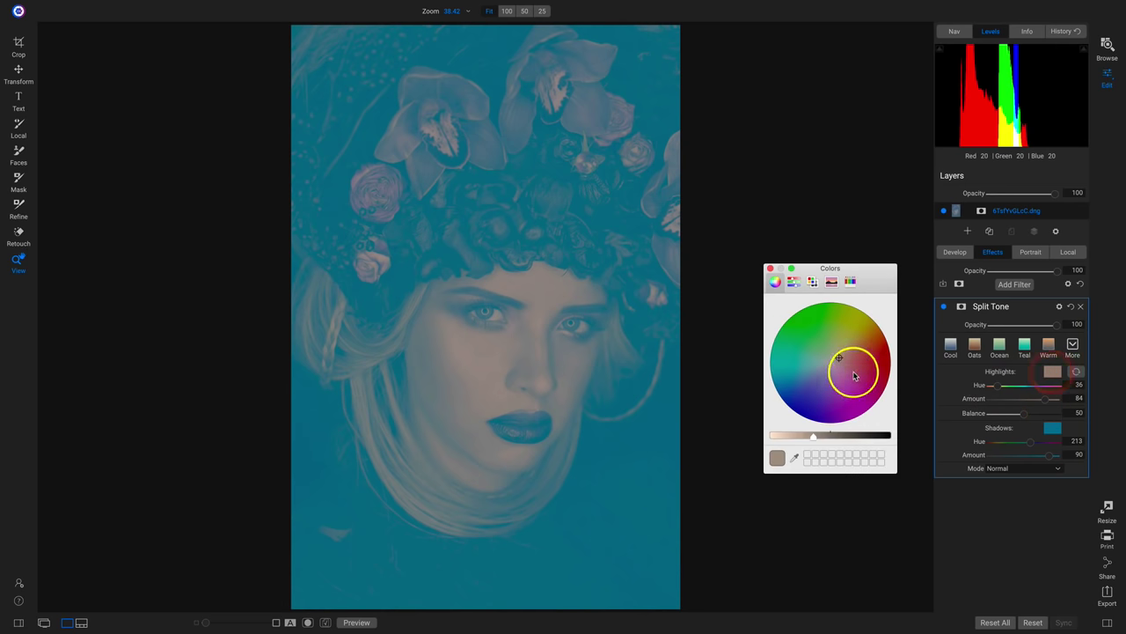
drag(784, 443, 772, 434)
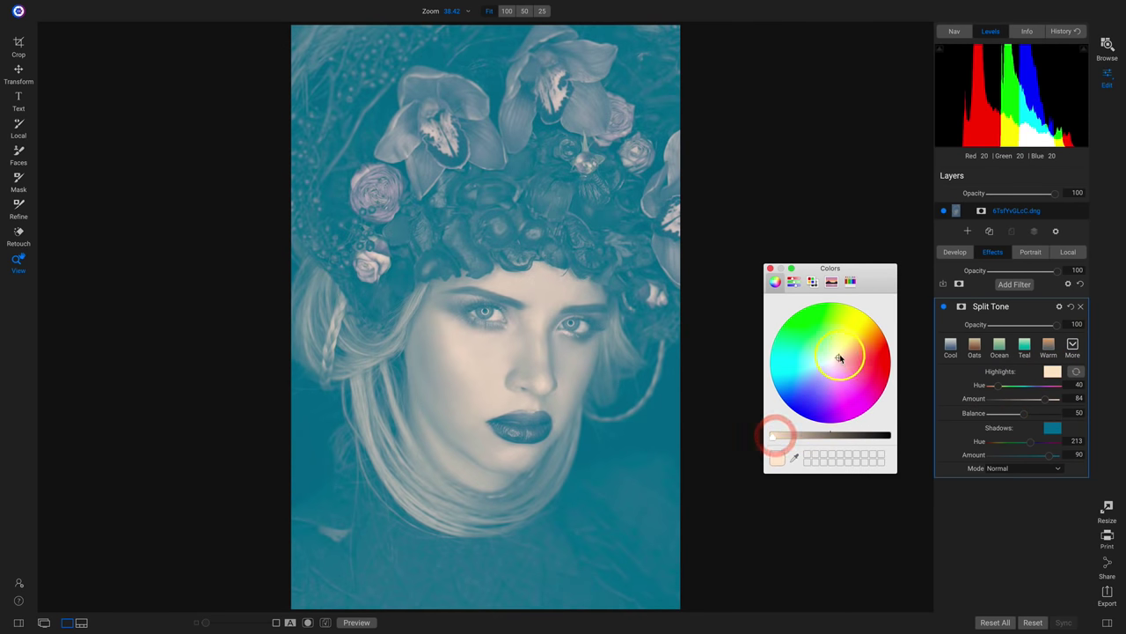
drag(850, 330, 868, 335)
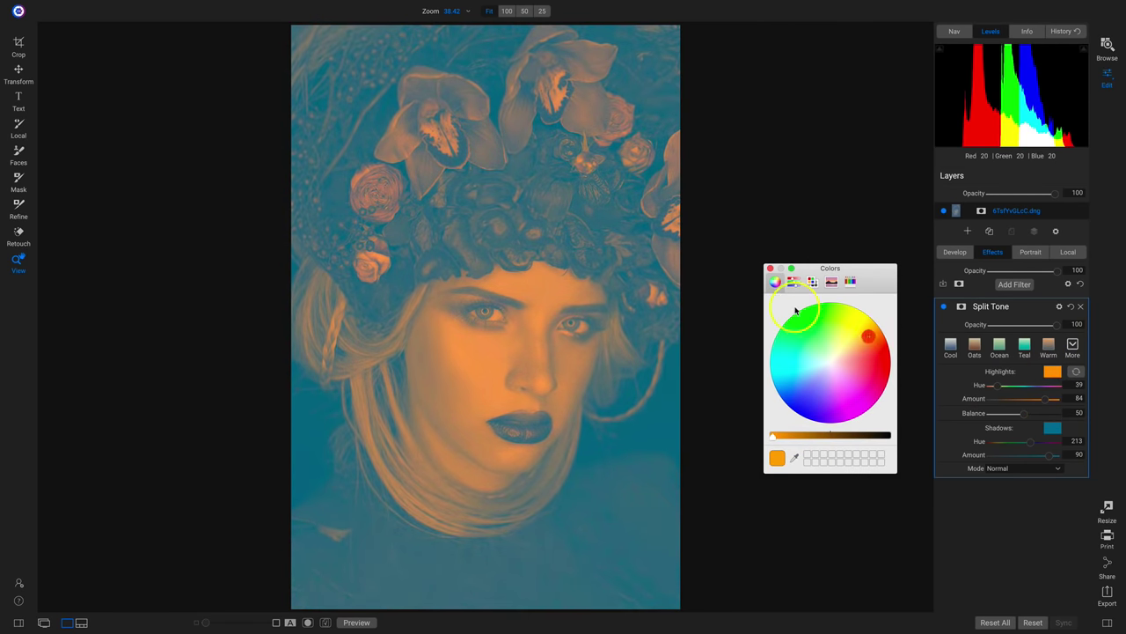
click(770, 267)
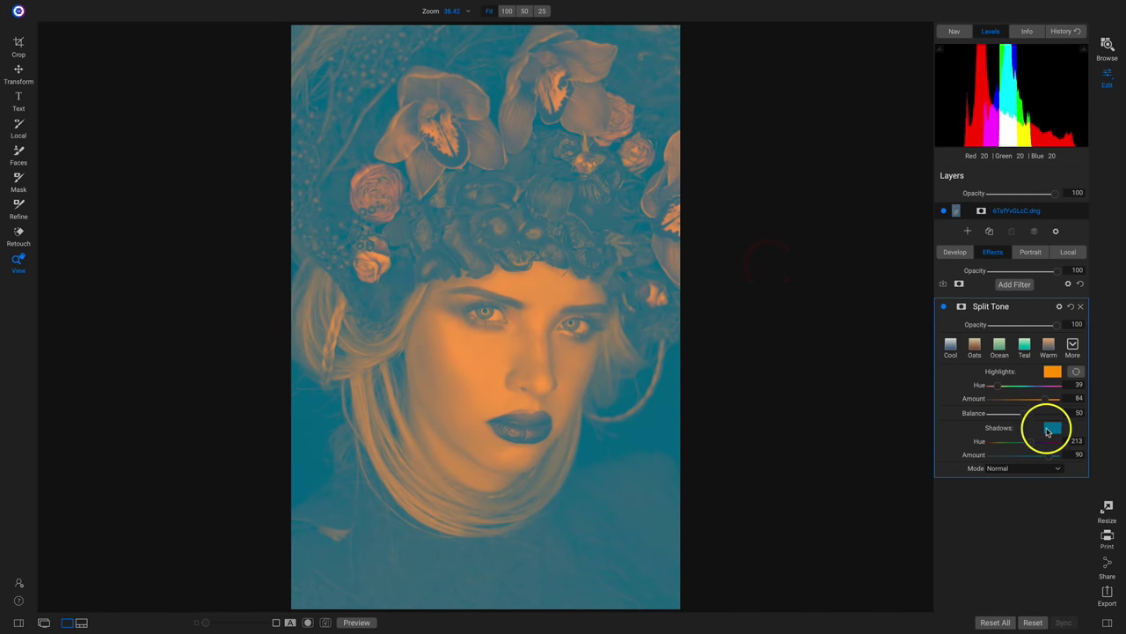
Set the Split Tone shadow color to a saturated blue with hue 243.
click(1052, 427)
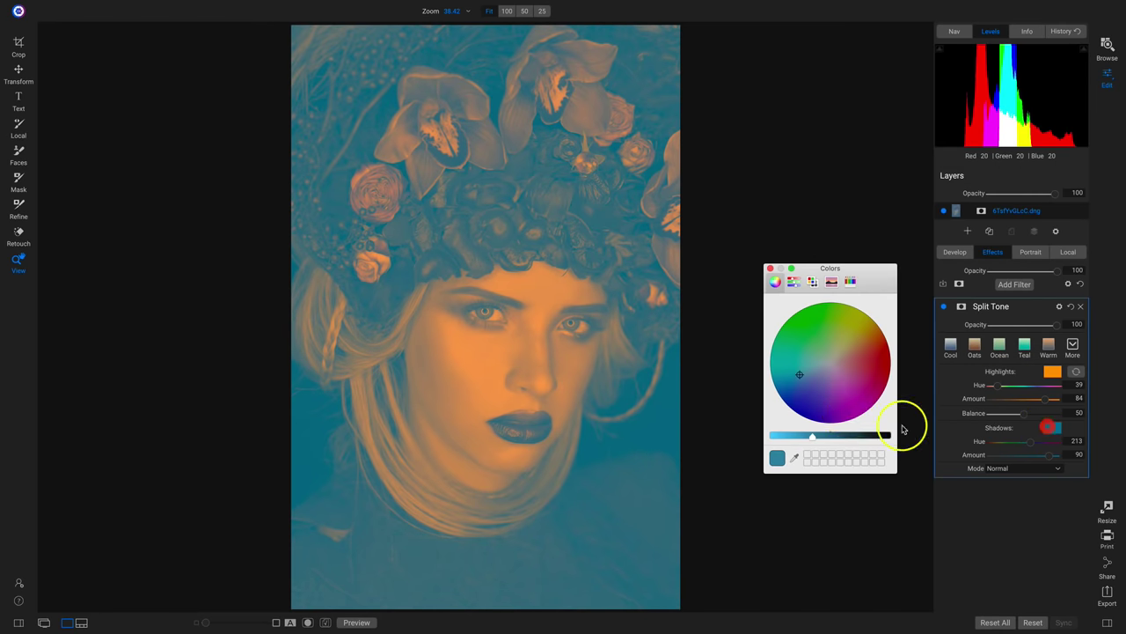
click(778, 394)
mouse_move(809, 435)
mouse_down()
mouse_move(780, 435)
mouse_move(795, 435)
mouse_up()
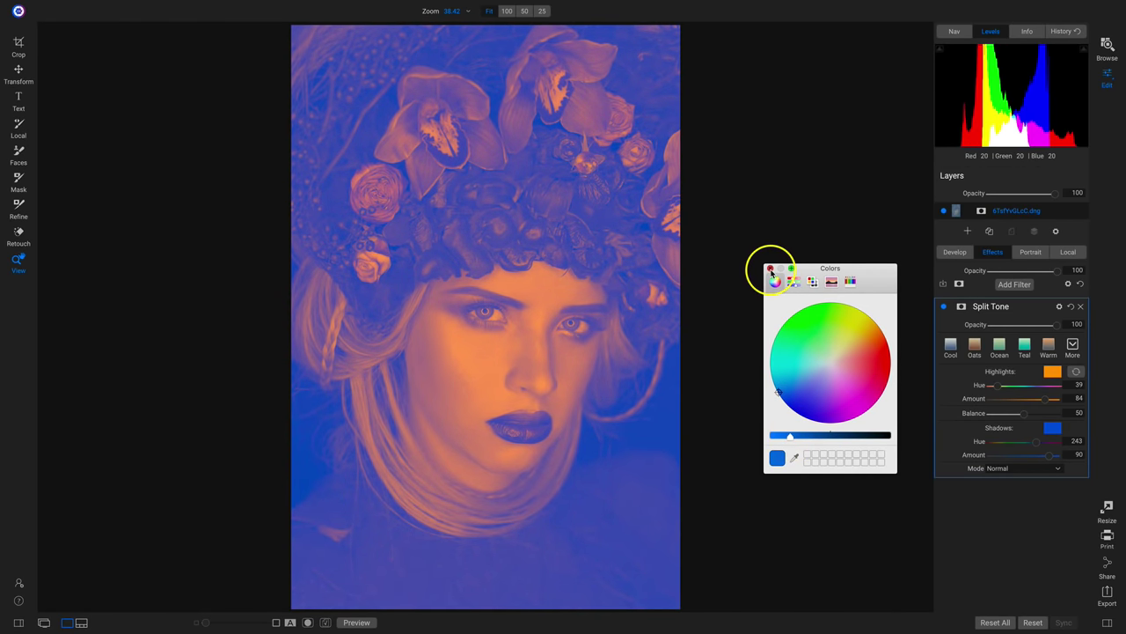
click(770, 268)
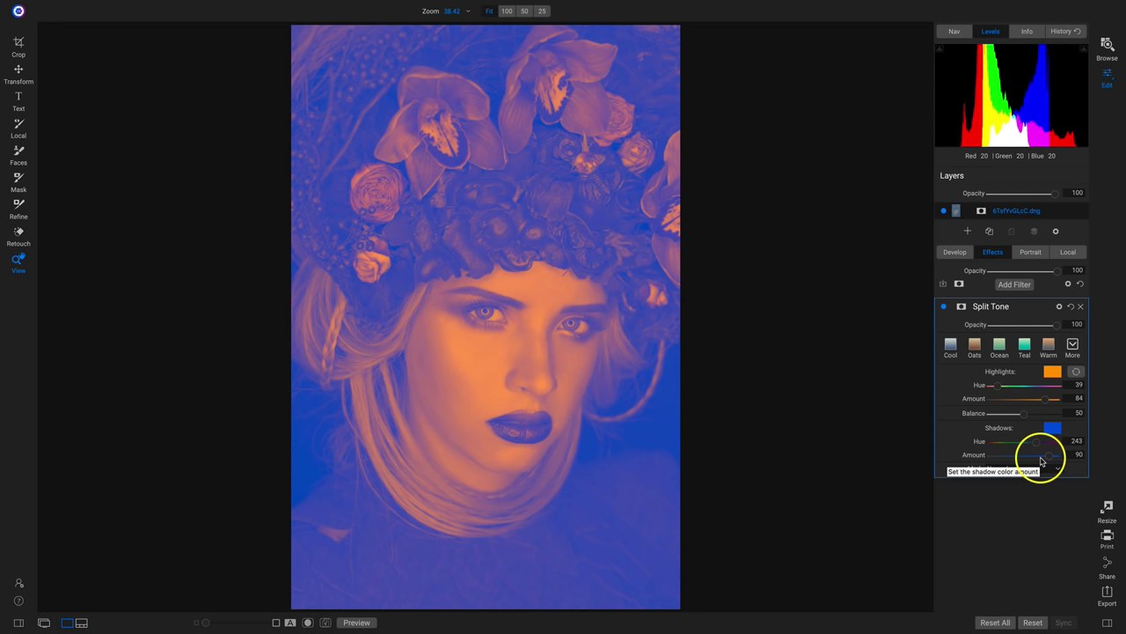
Set the blending mode in the Split Tone filter's Blending Options to Soft Light.
click(1060, 307)
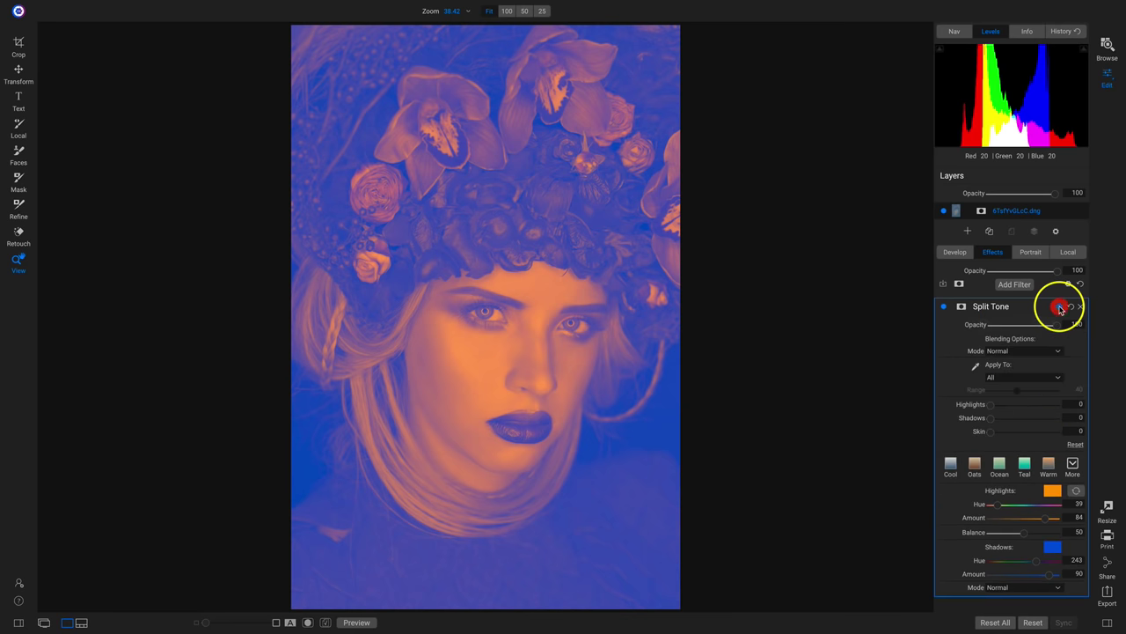
click(986, 352)
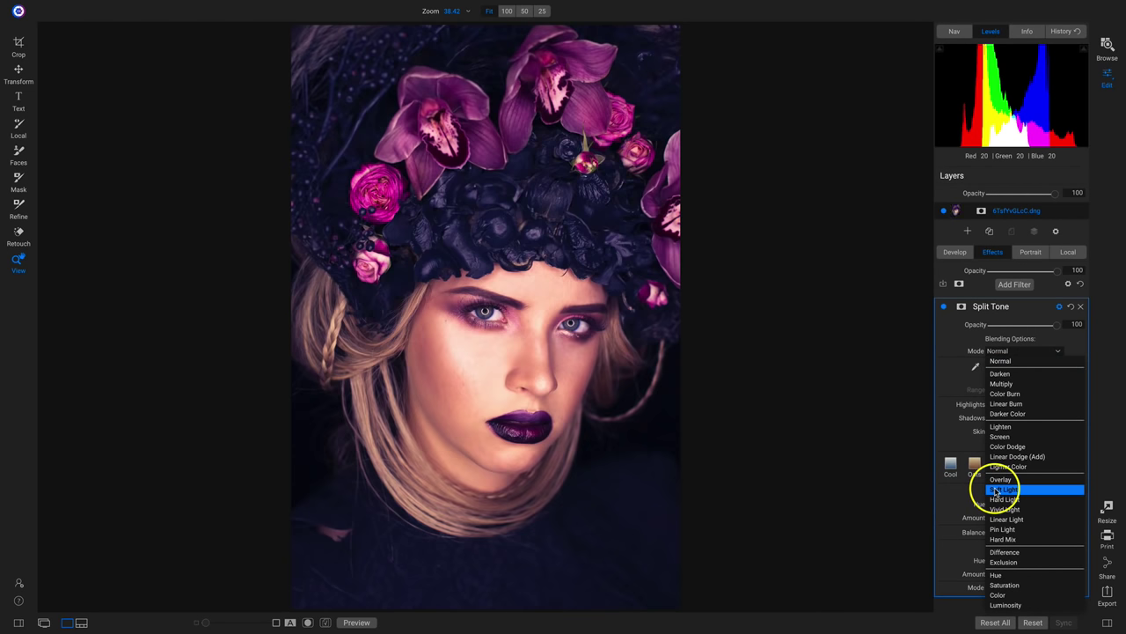
click(995, 490)
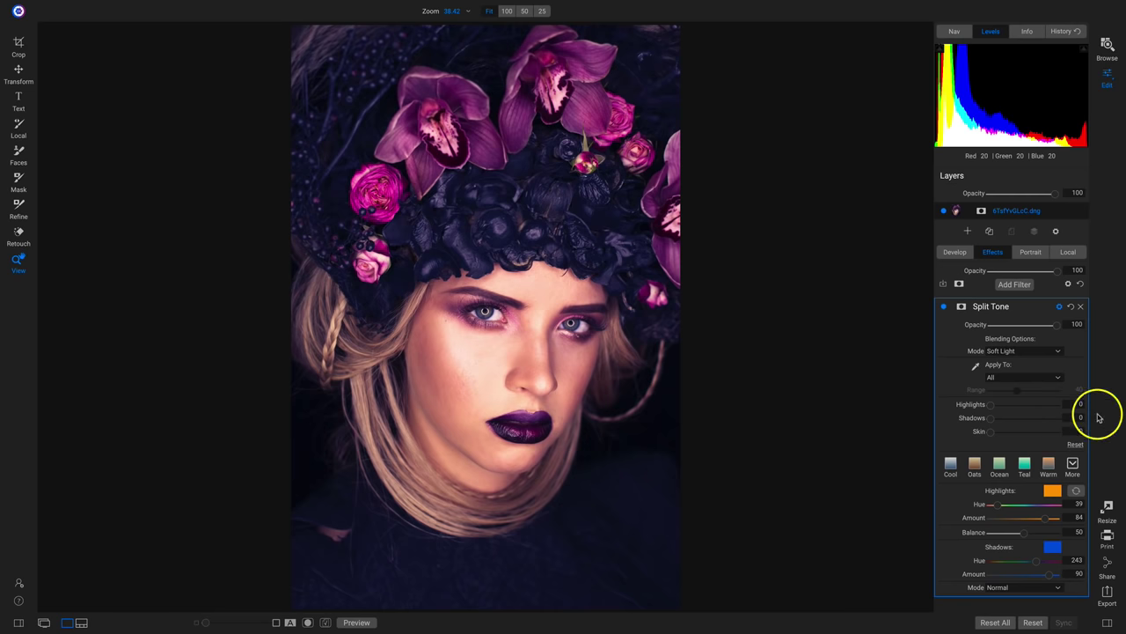
Toggle the Split Tone filter off and on to compare the portrait before and after.
click(944, 308)
click(944, 308)
click(944, 308)
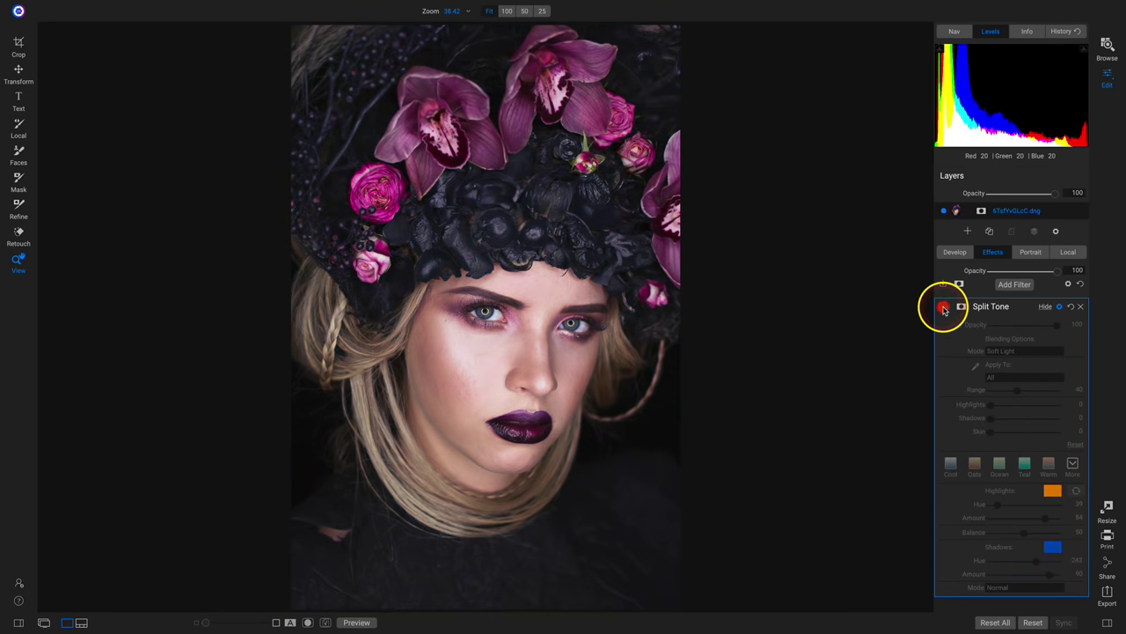
click(944, 308)
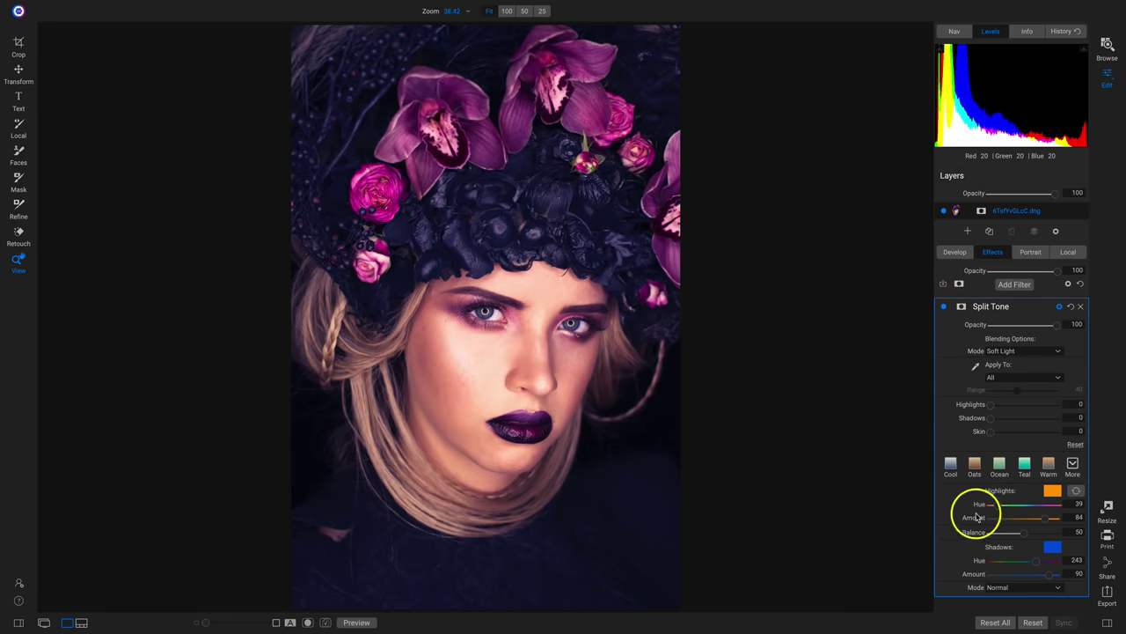
Try the Normal and Overlay blending modes on the Split Tone filter and compare the result.
click(1006, 351)
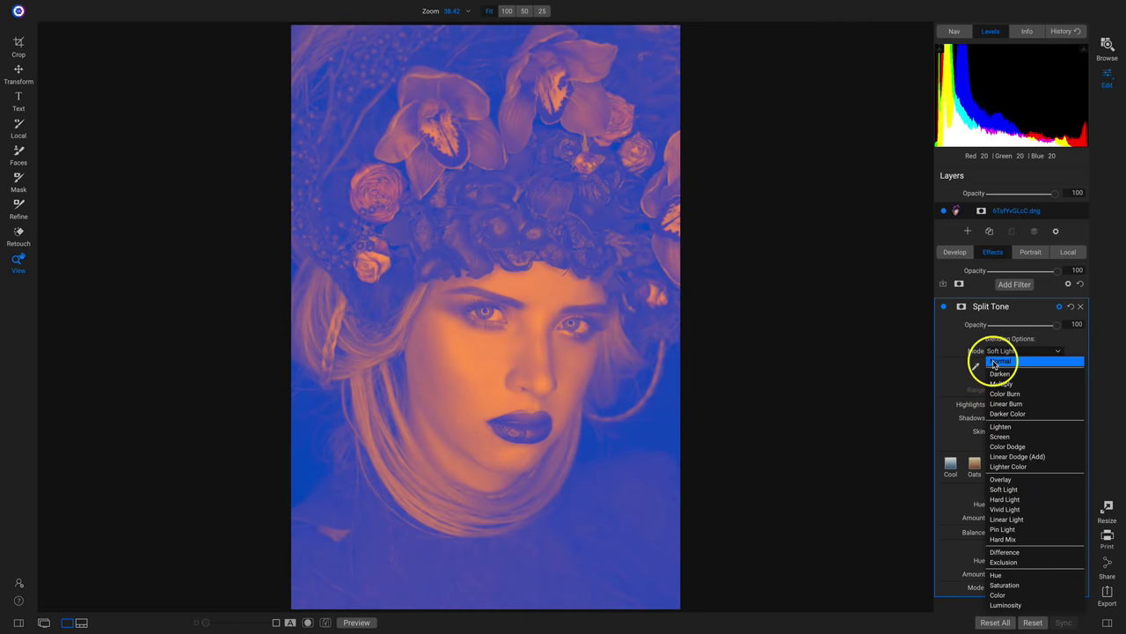
click(994, 362)
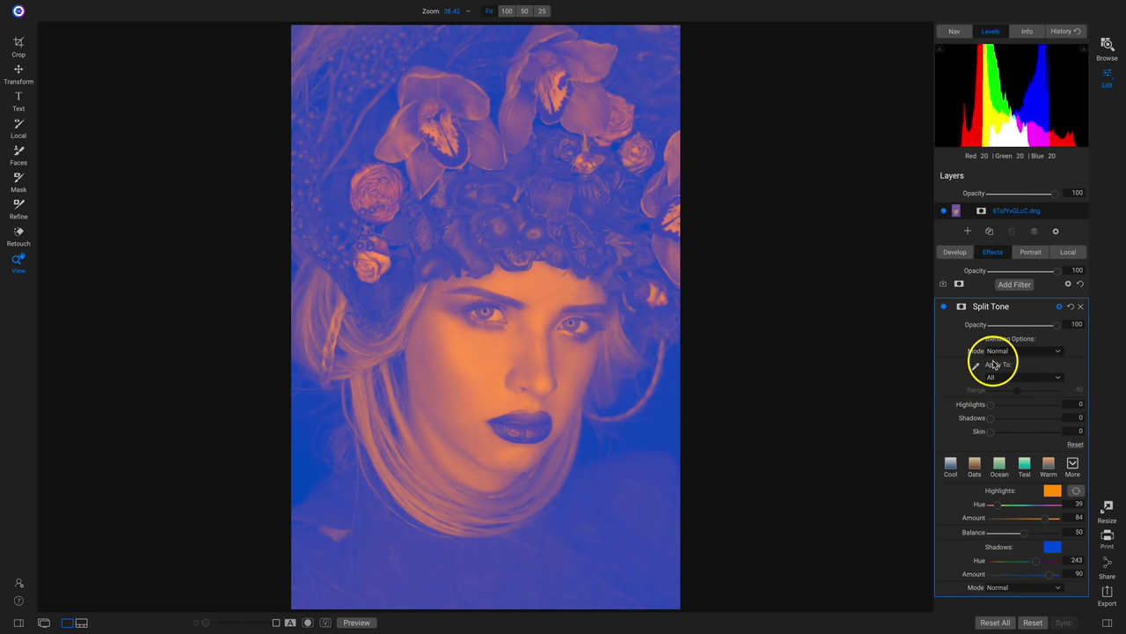
click(1006, 350)
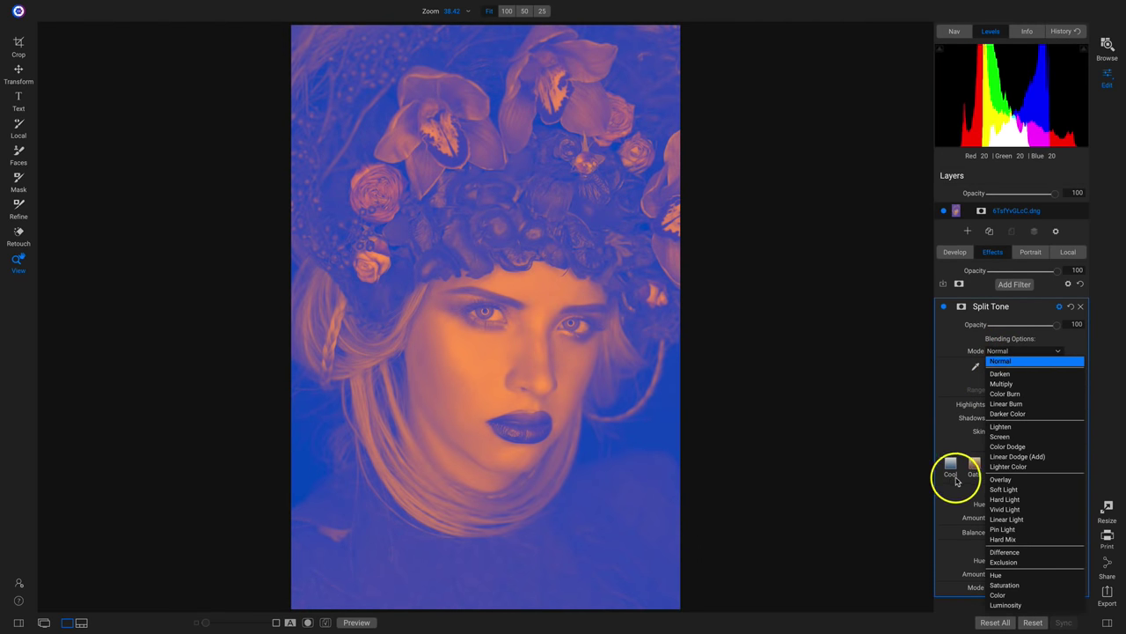
click(1000, 479)
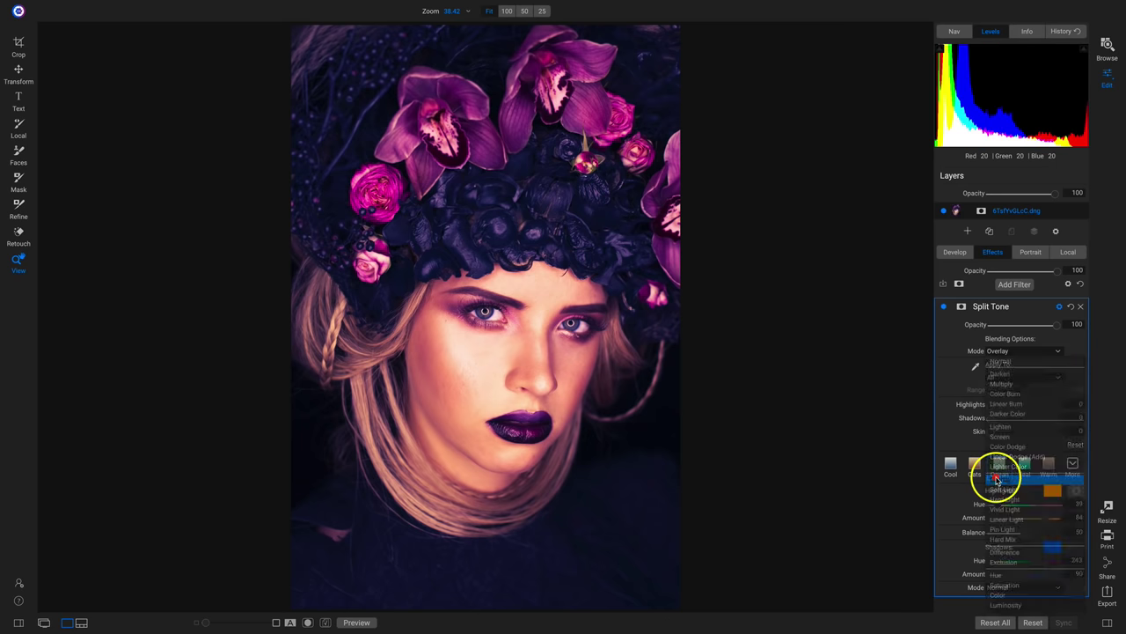
click(944, 308)
Set the Split Tone blending mode to Soft Light and toggle the filter to compare before and after.
click(1010, 351)
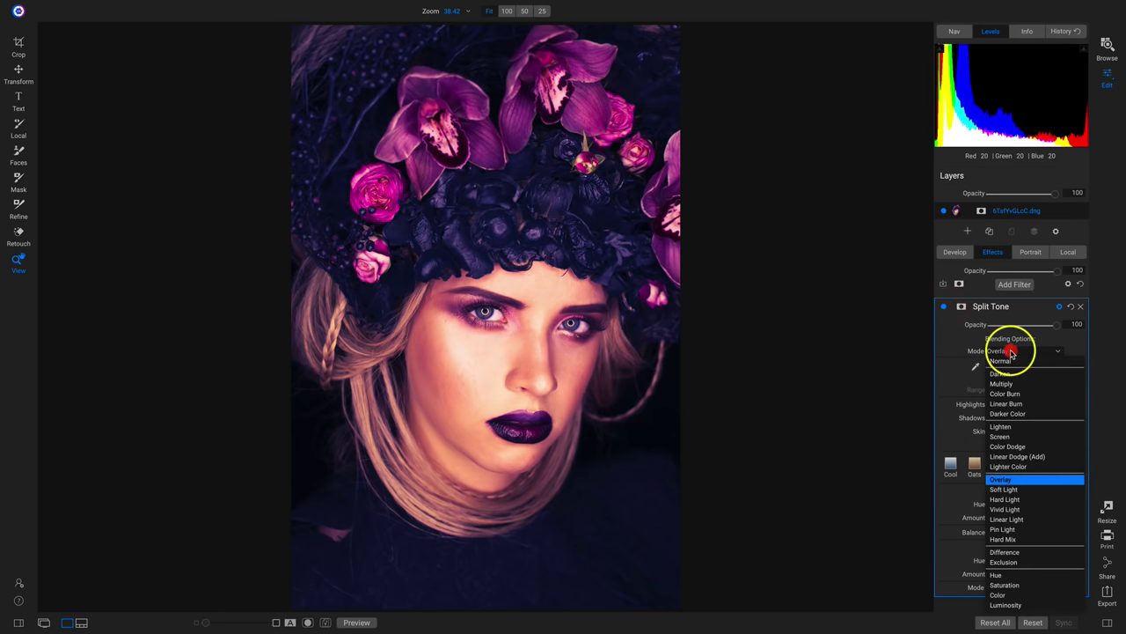
click(1008, 360)
click(1007, 356)
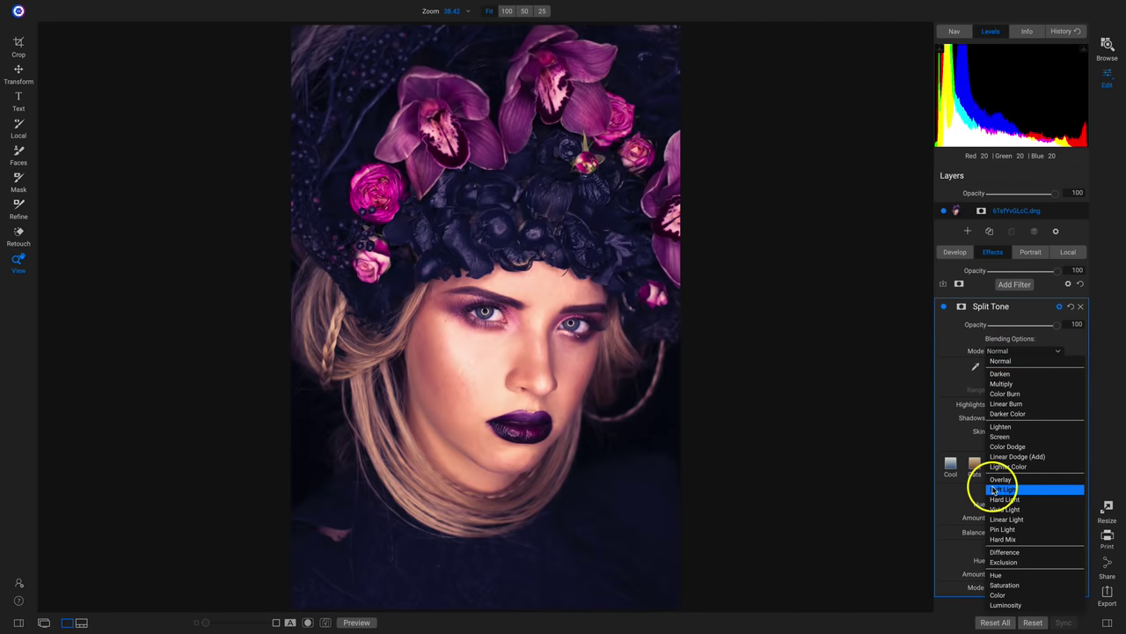
click(1003, 488)
click(945, 306)
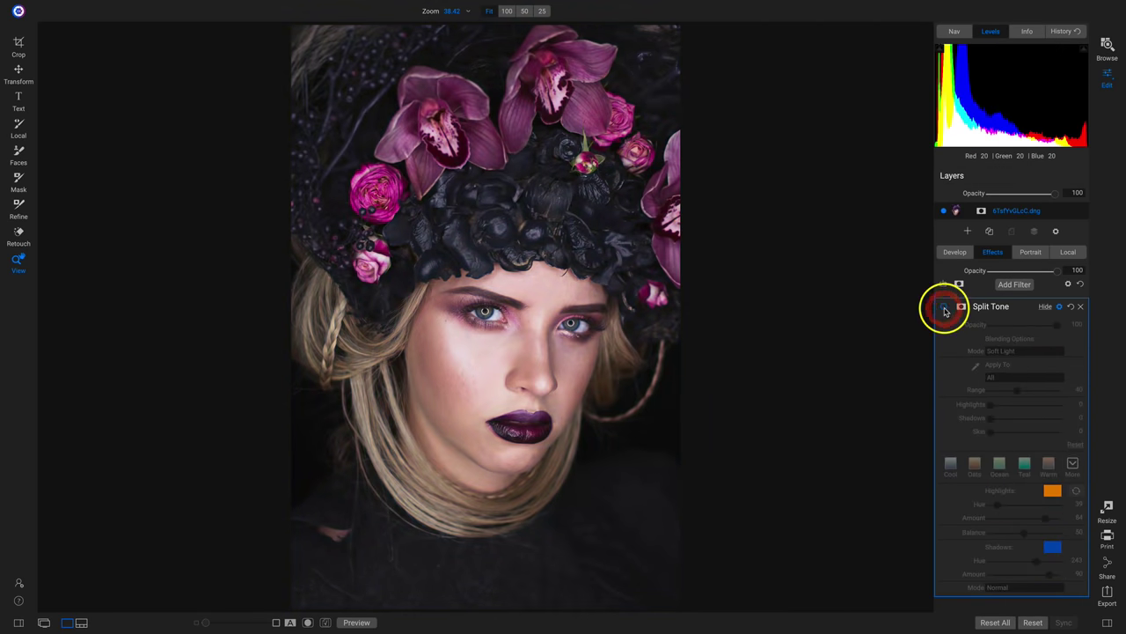
click(944, 306)
Soften the Split Tone effect by setting the highlight amount to 44 and the shadow amount to 55.
drag(1047, 518, 1019, 519)
mouse_move(1048, 579)
mouse_down()
mouse_move(1012, 578)
mouse_move(1045, 578)
mouse_move(1025, 575)
mouse_up()
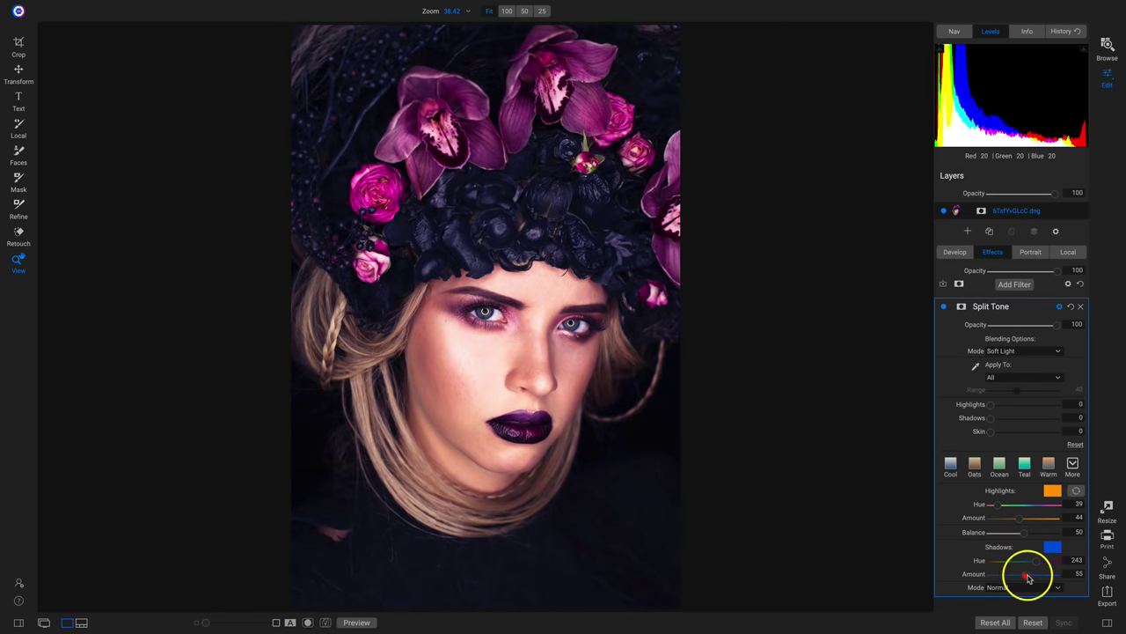
drag(1048, 531, 1042, 536)
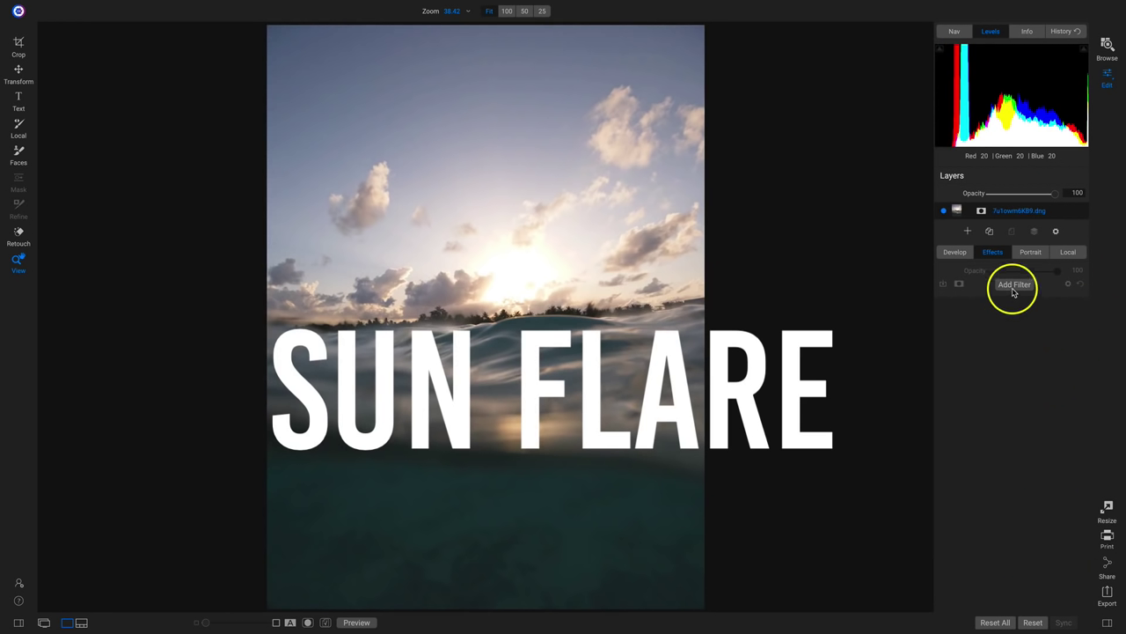
Add a Sun Flare filter to the ocean sunset photo and, after trying Sun Star, set its type to Sun Flare.
click(1013, 286)
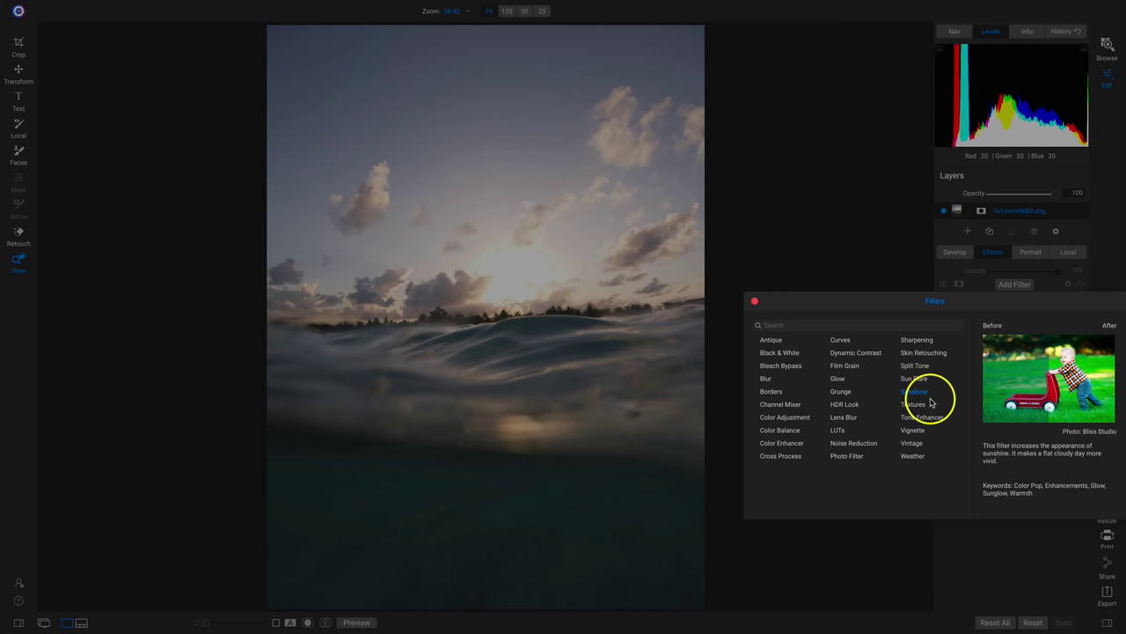
click(912, 378)
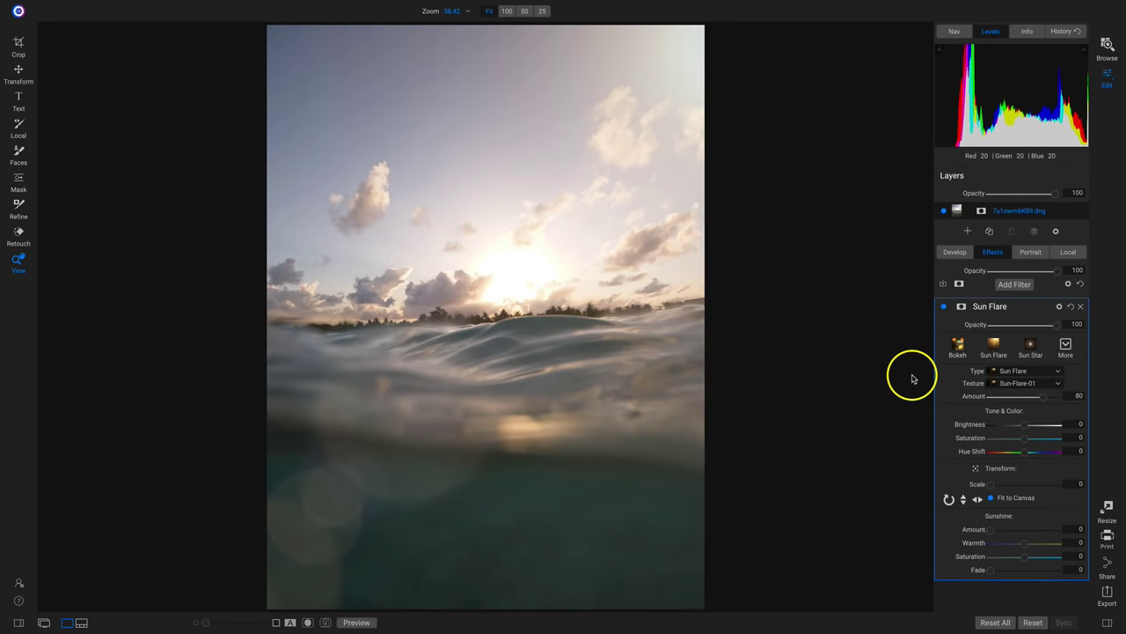
click(1015, 372)
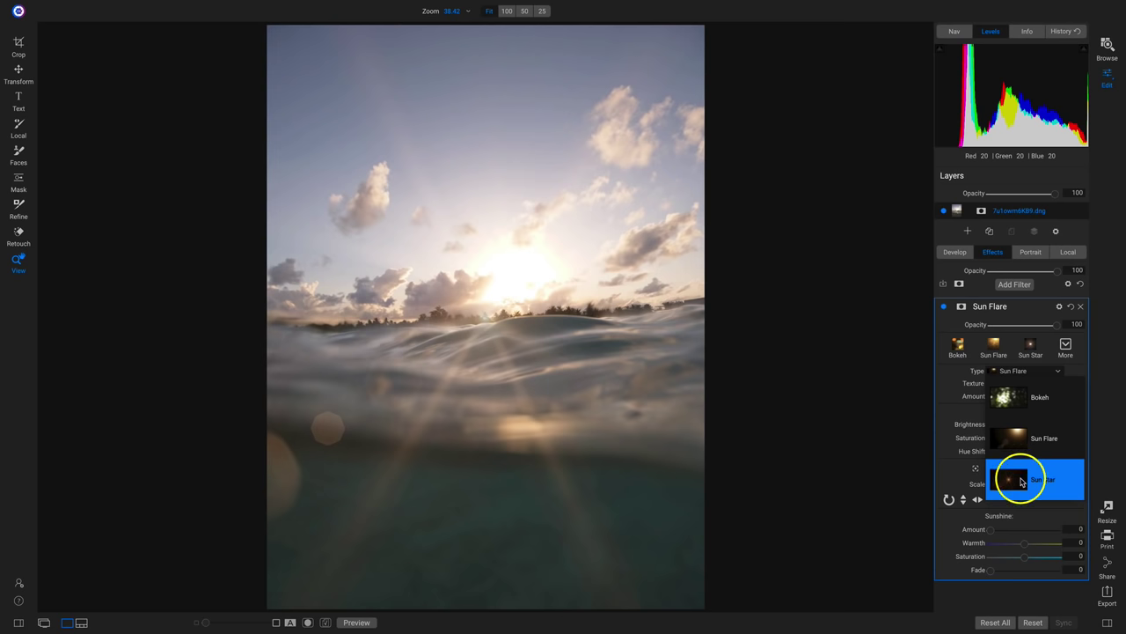
click(1022, 479)
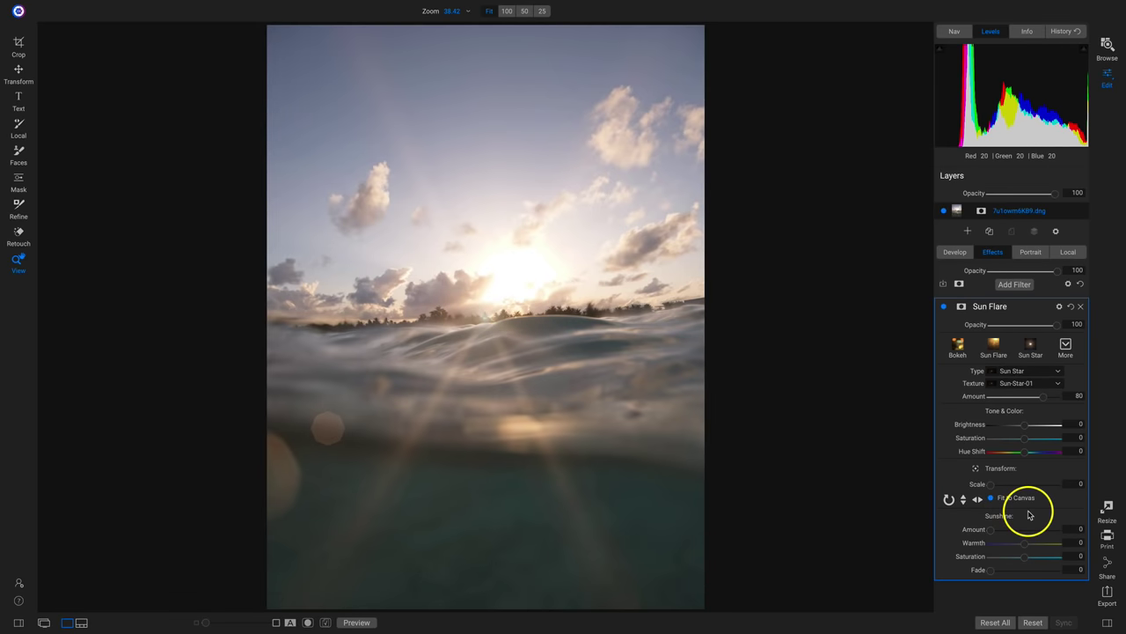
click(1031, 370)
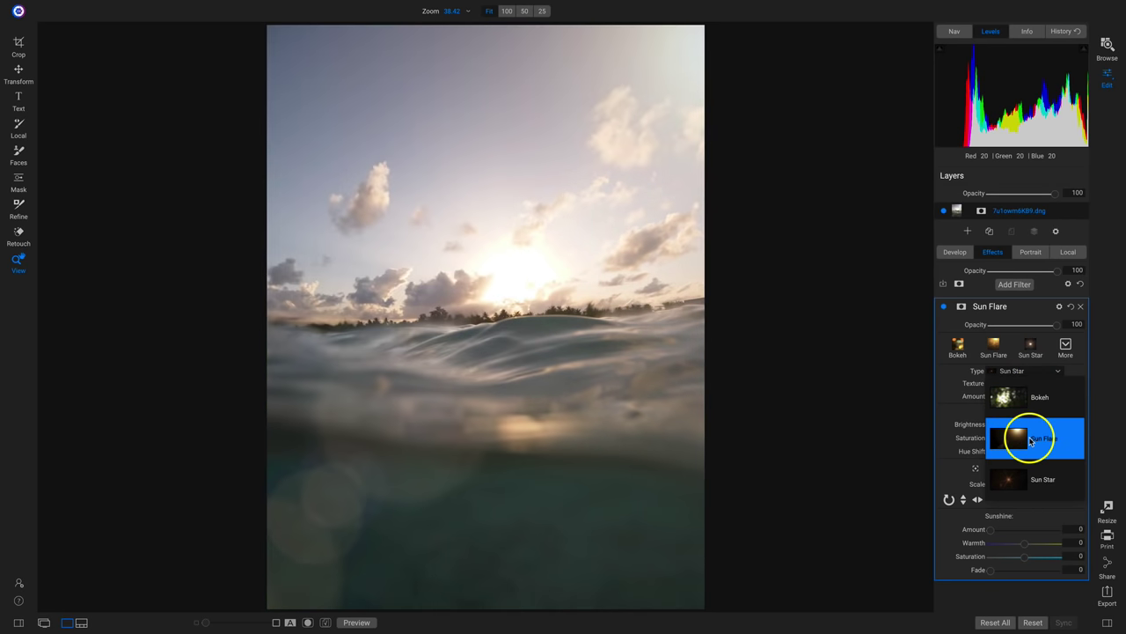
click(1028, 436)
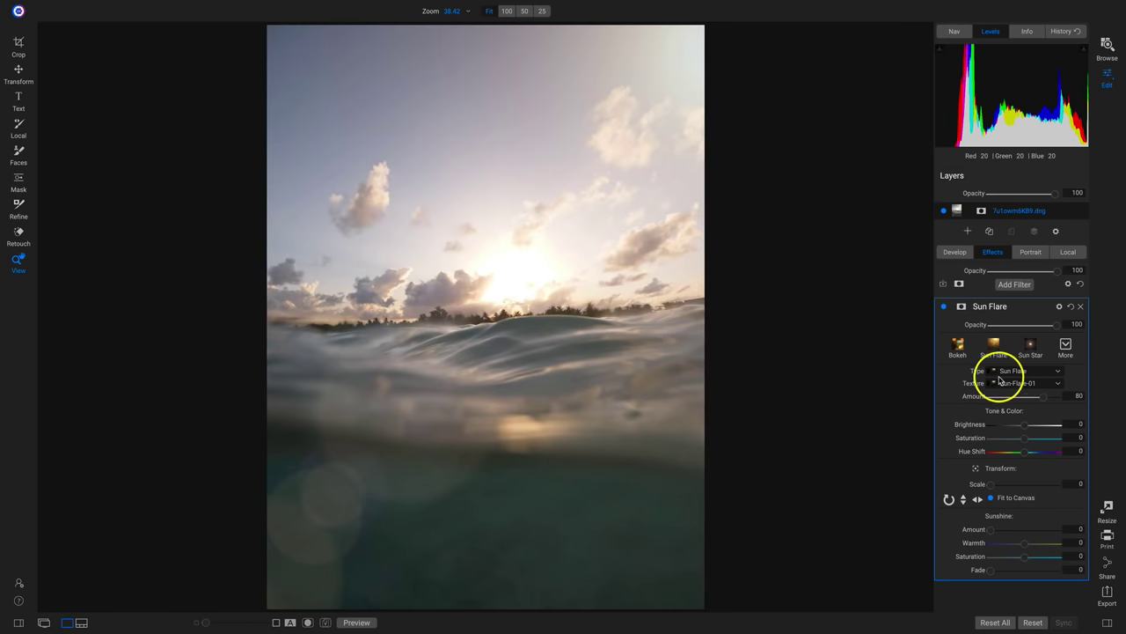
Toggle the Sun Flare filter off and on to compare the ocean photo before and after.
click(943, 307)
click(943, 306)
click(944, 307)
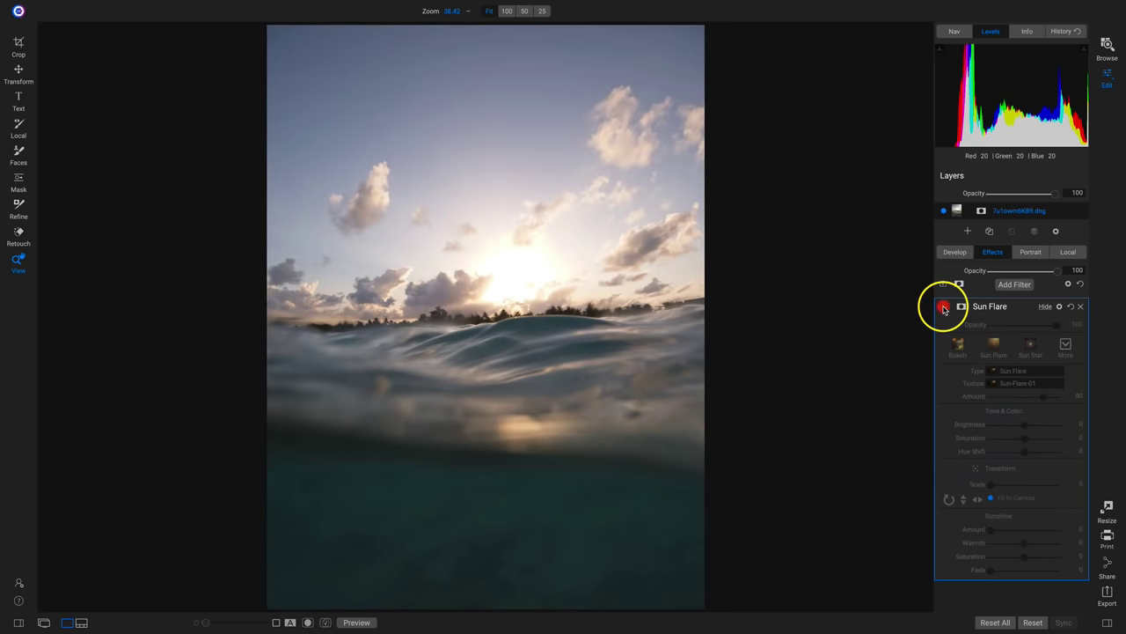
click(943, 307)
Preview the available Sun Flare textures on the ocean photo without choosing a new one.
click(1032, 384)
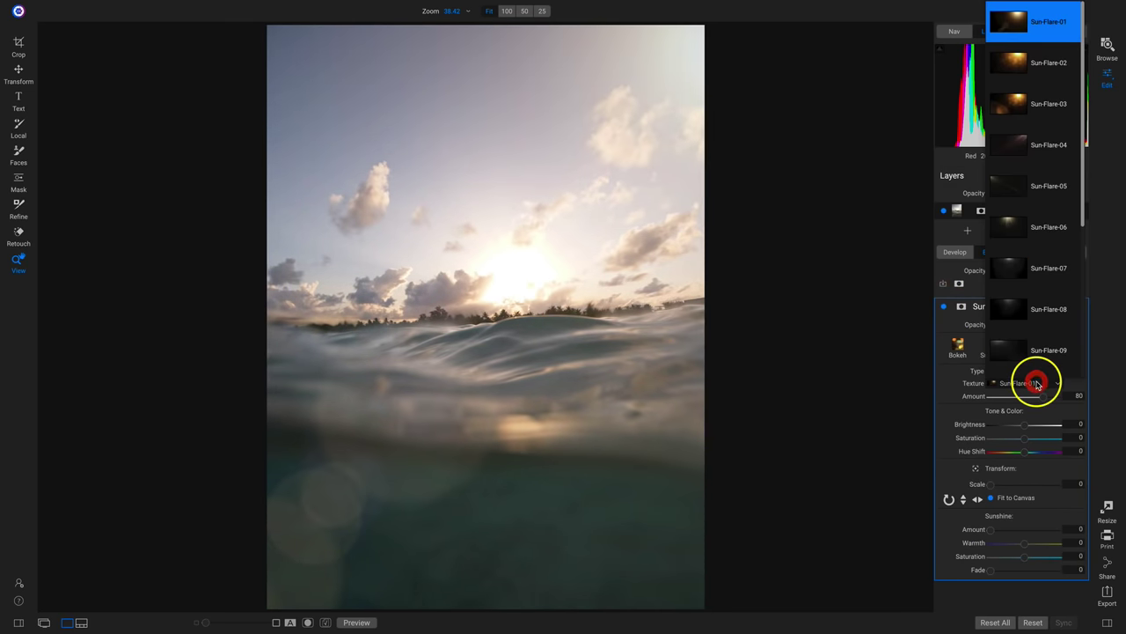
scroll(1030, 63, down, 1)
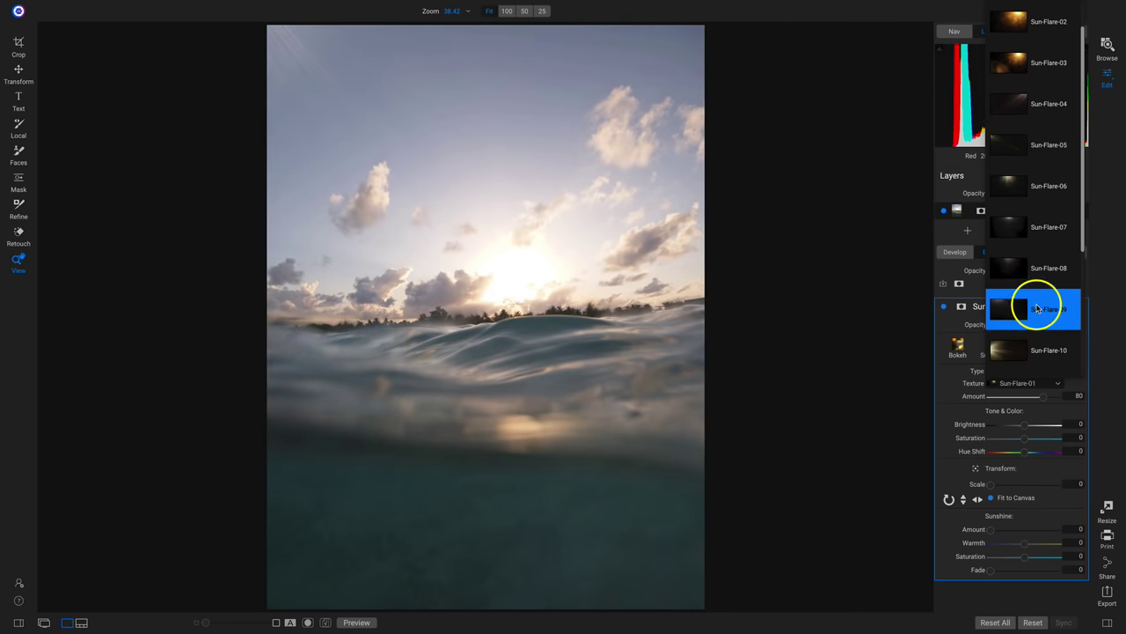
scroll(1038, 330, down, 3)
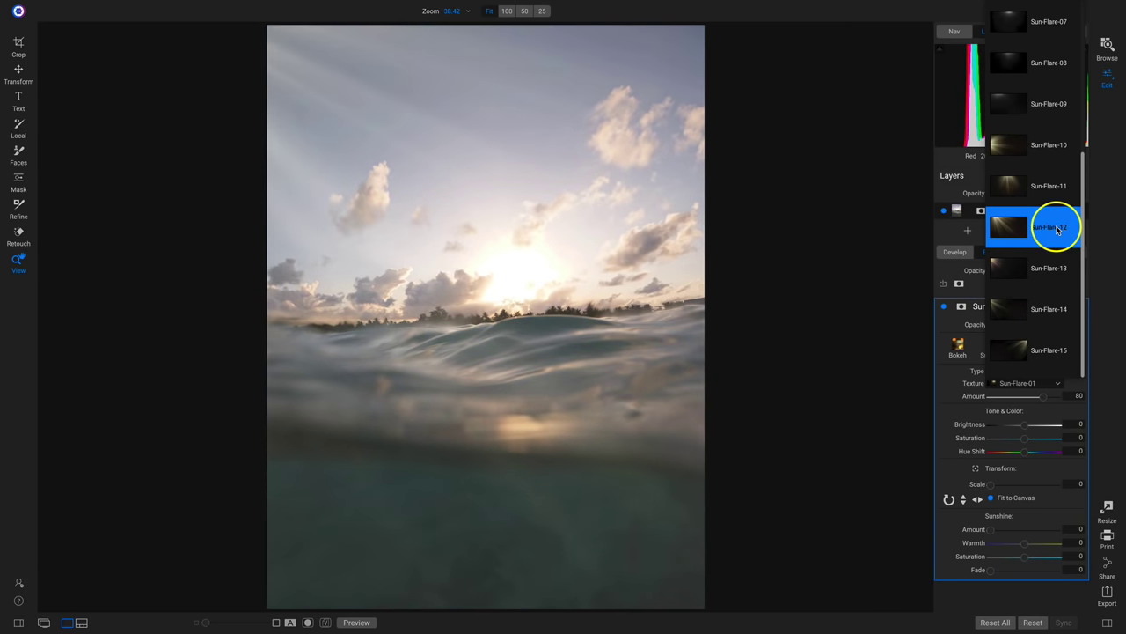
scroll(1036, 343, up, 3)
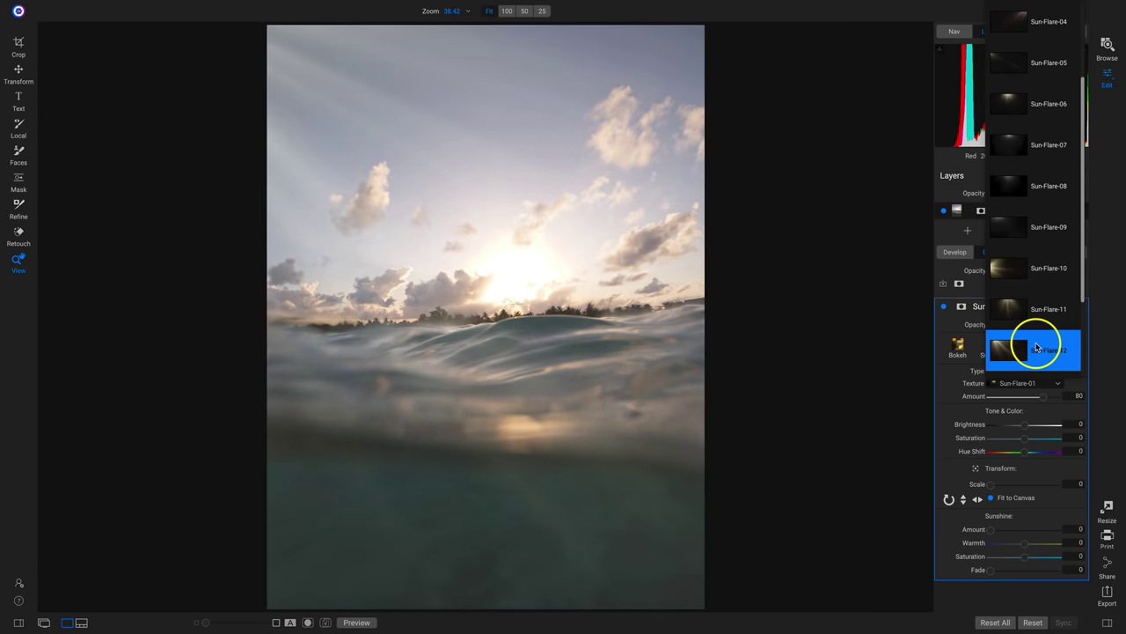
scroll(1037, 346, up, 3)
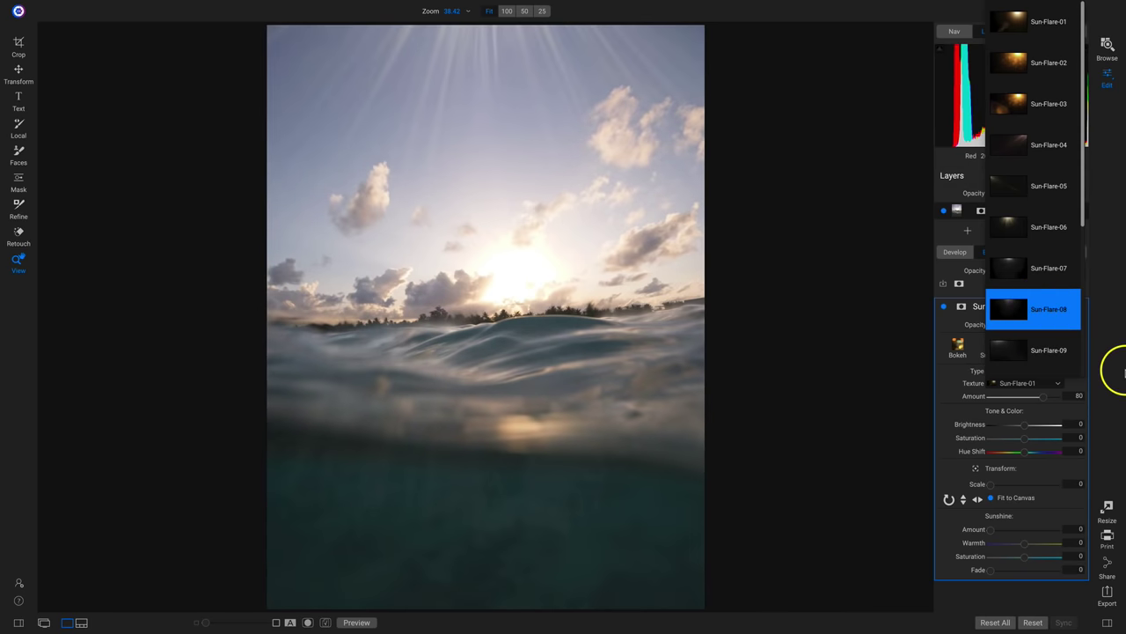
click(1099, 306)
Open the photo of the silver-haired woman from the filmstrip and compare it with its unedited original.
key(ctrl+shift+f)
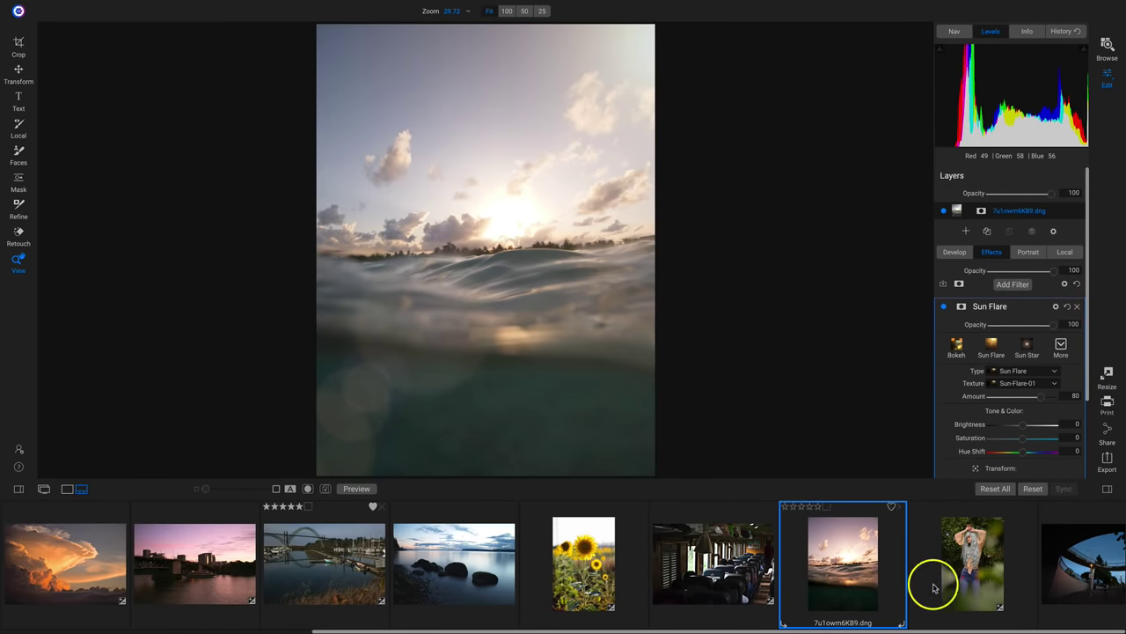
click(977, 554)
key(ctrl+shift+f)
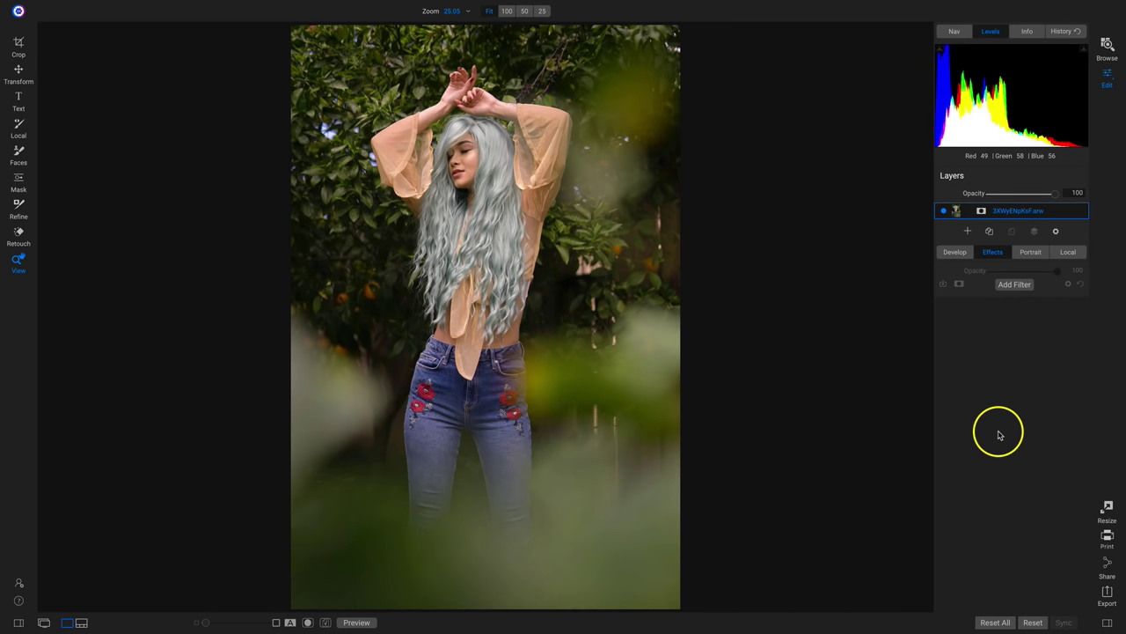
key(ctrl+p)
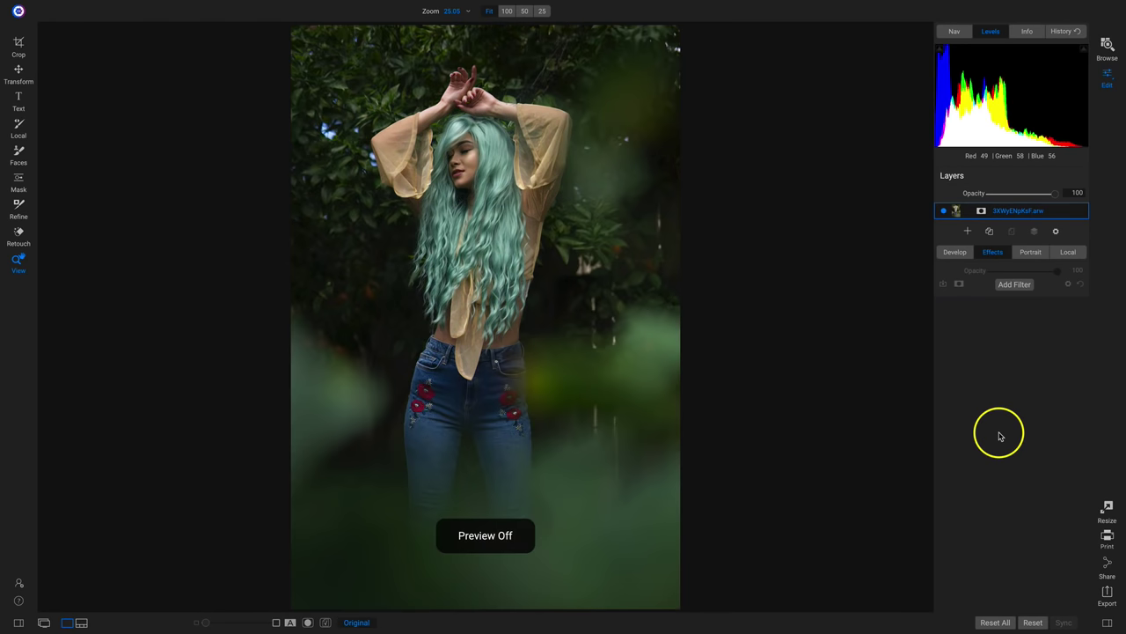
key(ctrl+p)
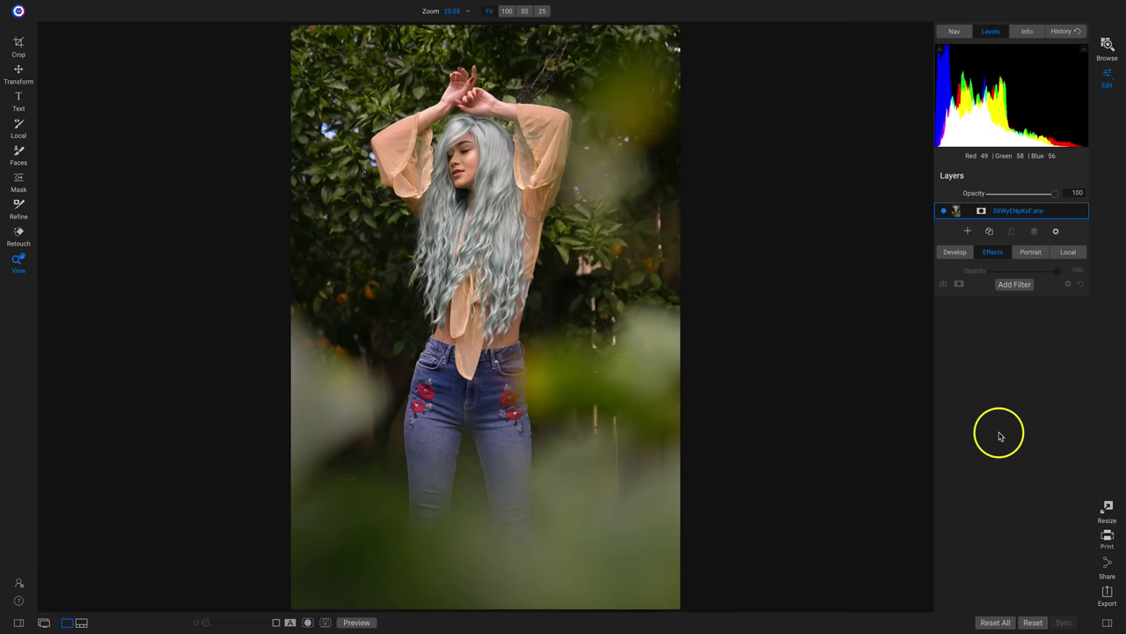
Add a Sun Flare filter to the woman's photo and toggle it to compare before and after.
click(1012, 284)
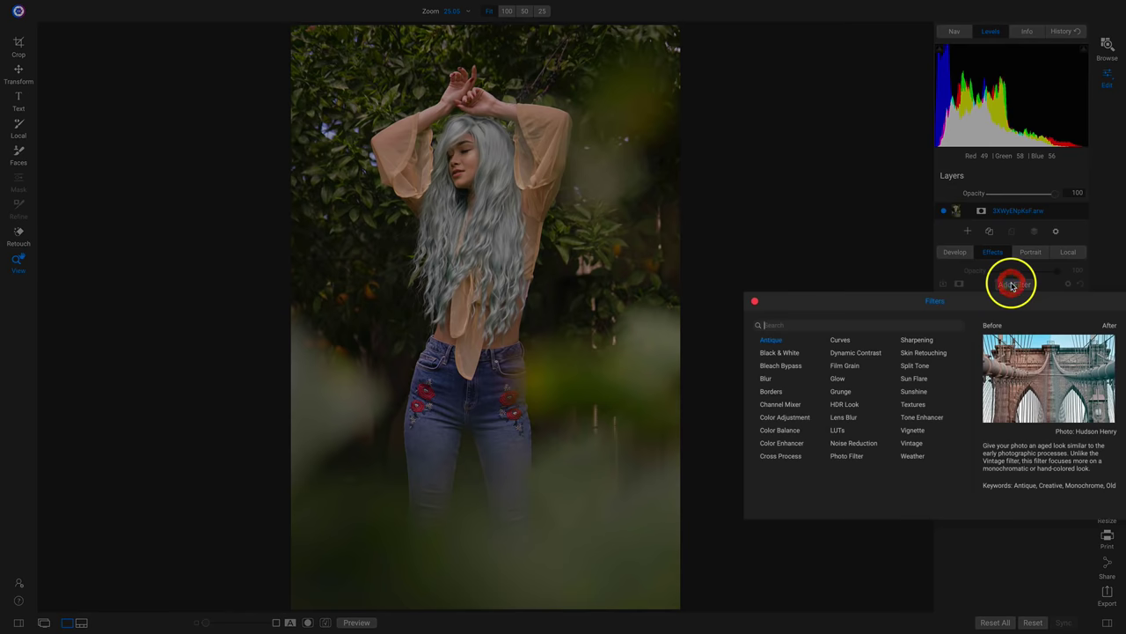
click(918, 378)
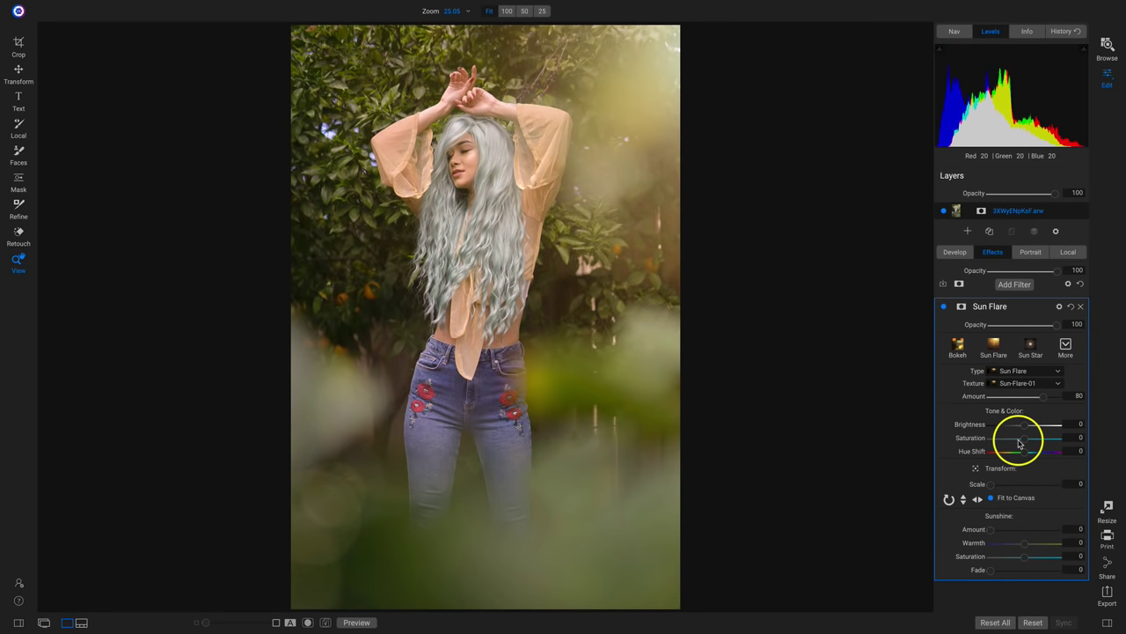
click(944, 307)
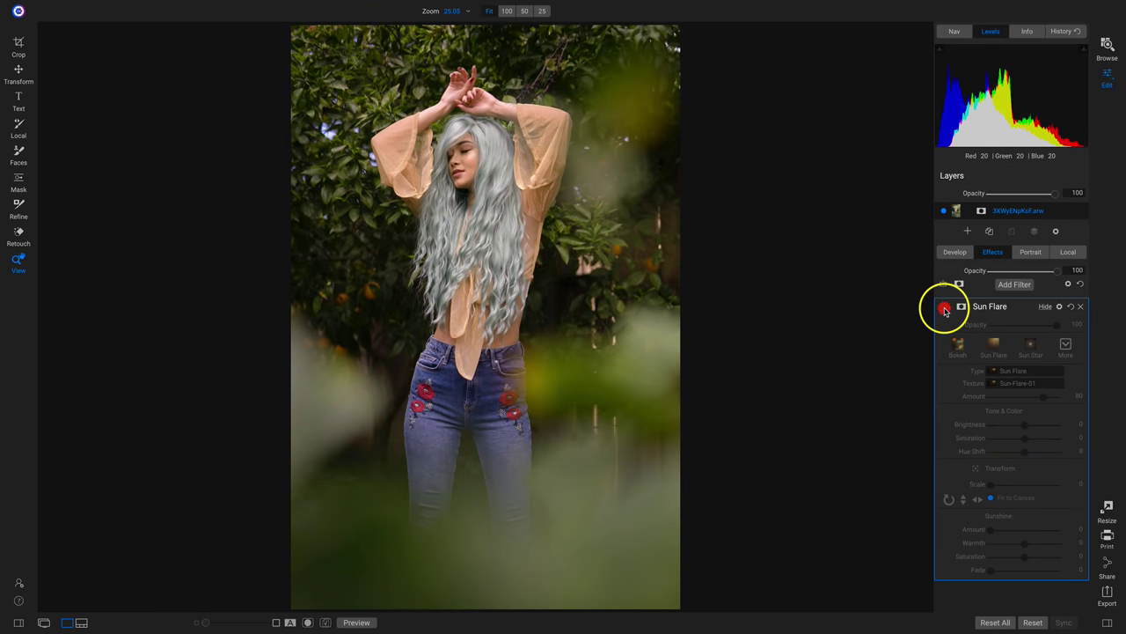
click(944, 307)
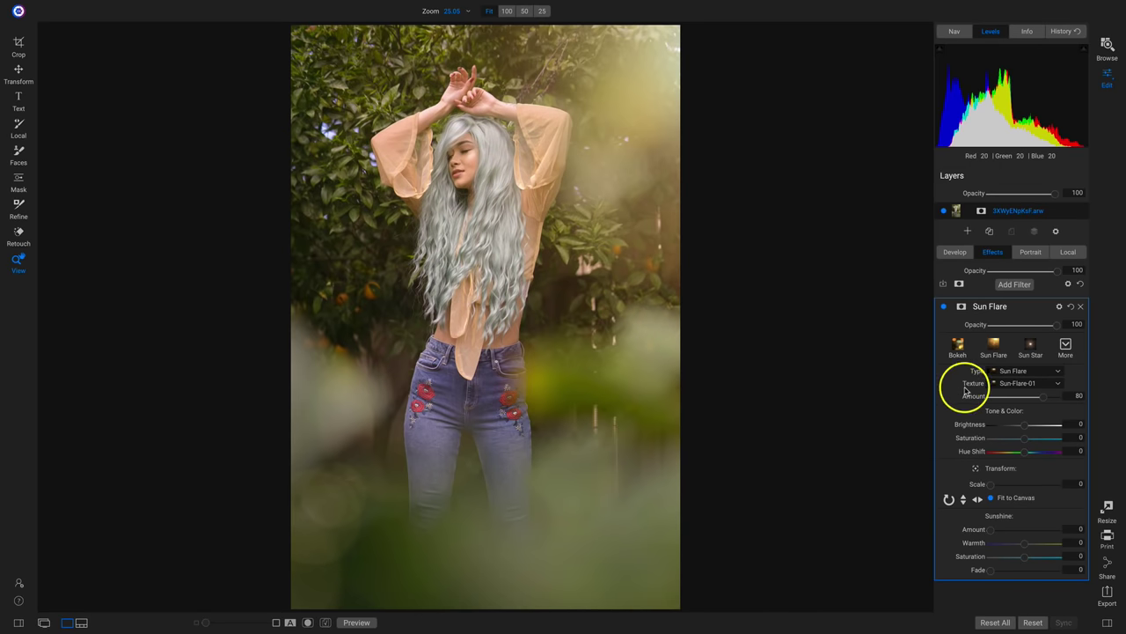
Set the Sun Flare texture to Sun-Flare-02.
click(1013, 381)
scroll(1016, 341, down, 1)
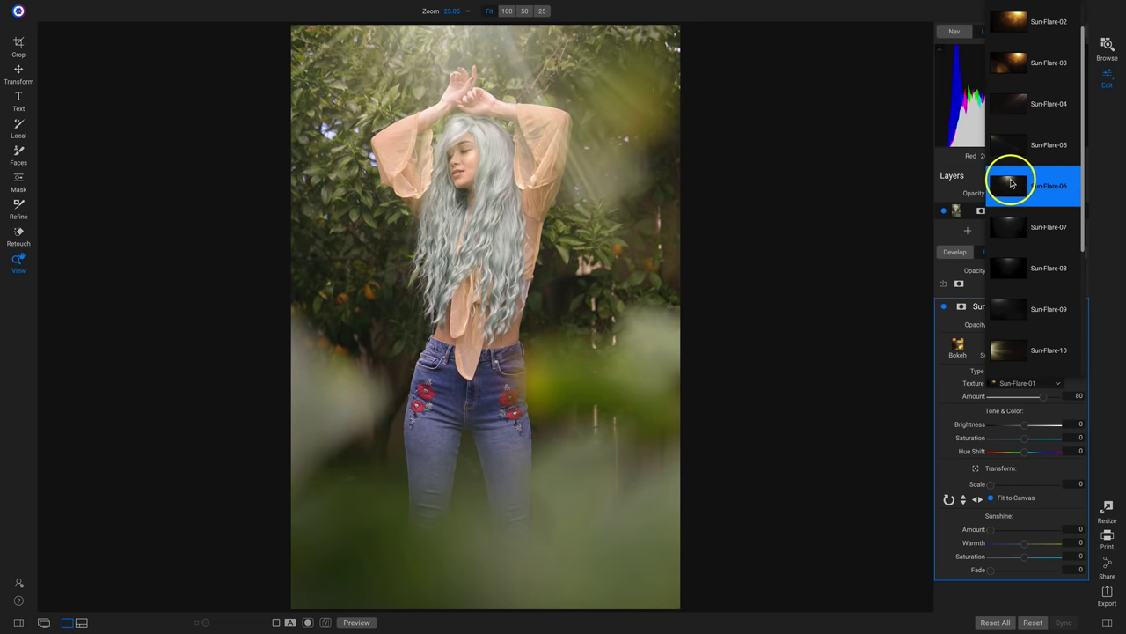
click(1019, 30)
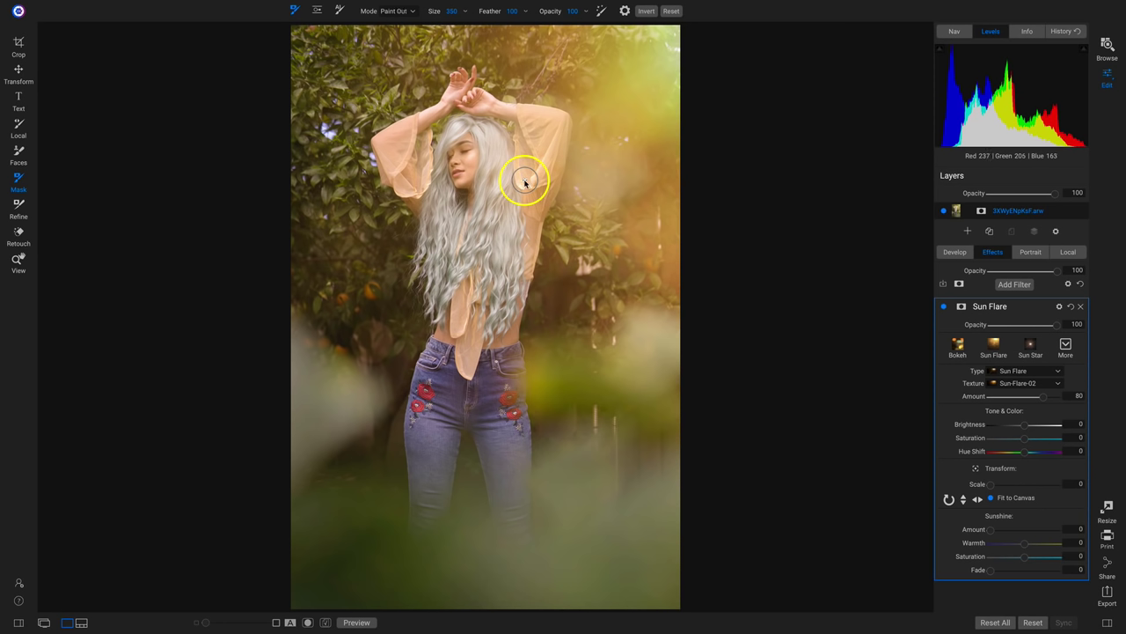
Paint the flare out of the woman's face and hair with a mask brush at size 1100, feather 100 and opacity 48.
scroll(526, 176, up, 5)
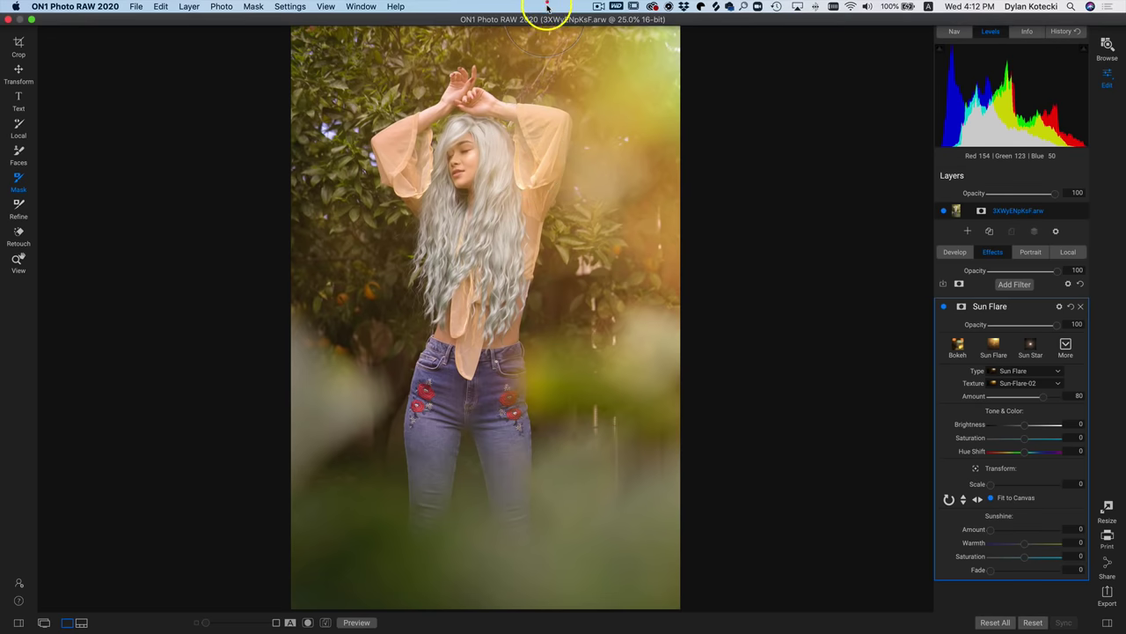
click(547, 9)
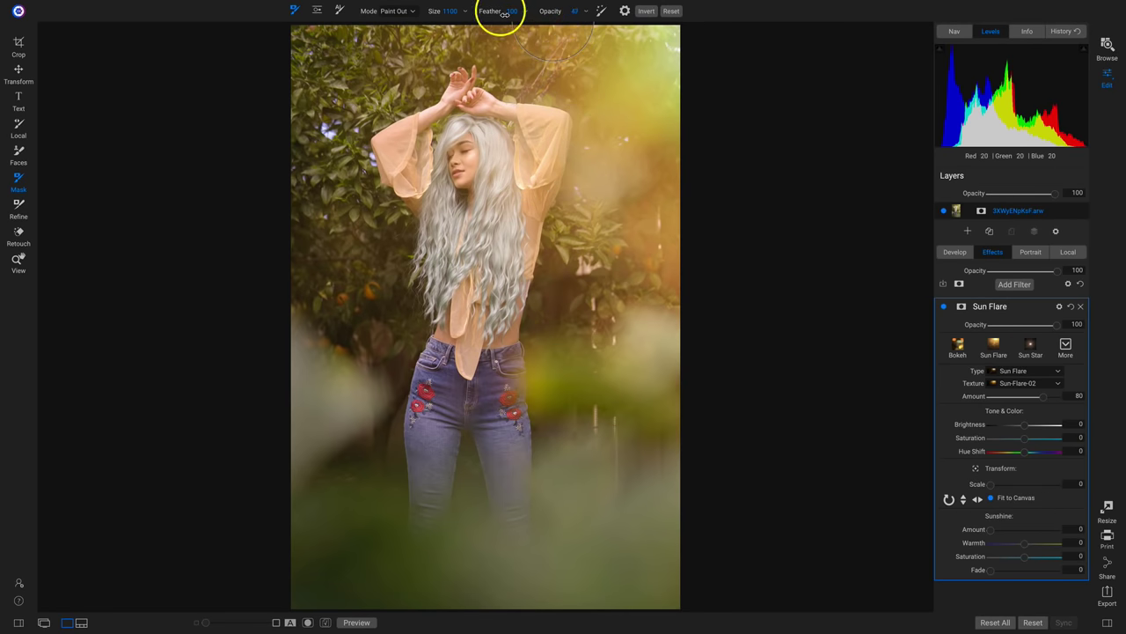
drag(504, 13, 502, 11)
mouse_move(487, 182)
mouse_down()
mouse_move(468, 144)
mouse_move(484, 163)
mouse_move(486, 209)
mouse_move(521, 157)
mouse_move(478, 312)
mouse_move(481, 230)
mouse_move(518, 183)
mouse_up()
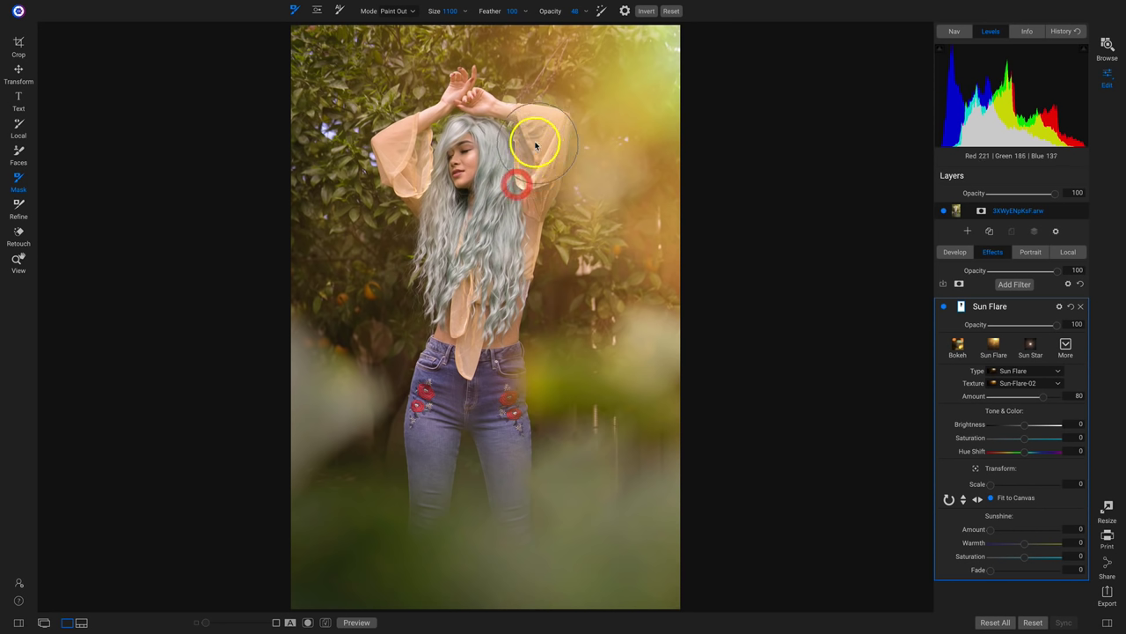
mouse_move(535, 145)
mouse_down()
mouse_move(503, 194)
mouse_move(474, 166)
mouse_move(413, 182)
mouse_move(419, 164)
mouse_move(433, 169)
mouse_move(479, 293)
mouse_move(478, 419)
mouse_move(500, 218)
mouse_move(457, 347)
mouse_move(492, 205)
mouse_move(491, 183)
mouse_move(480, 152)
mouse_up()
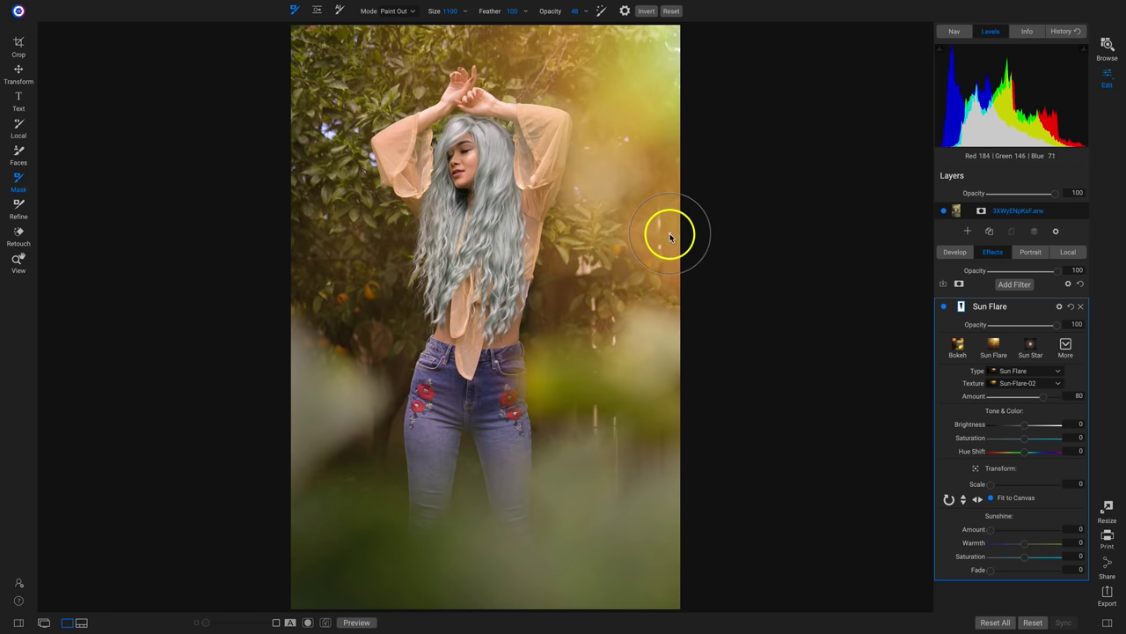
Reduce the mask brush to size 500 and paint the flare out of the woman's raised sleeve and jeans.
key(bracketleft)
key(bracketleft)
key(bracketleft)
click(542, 128)
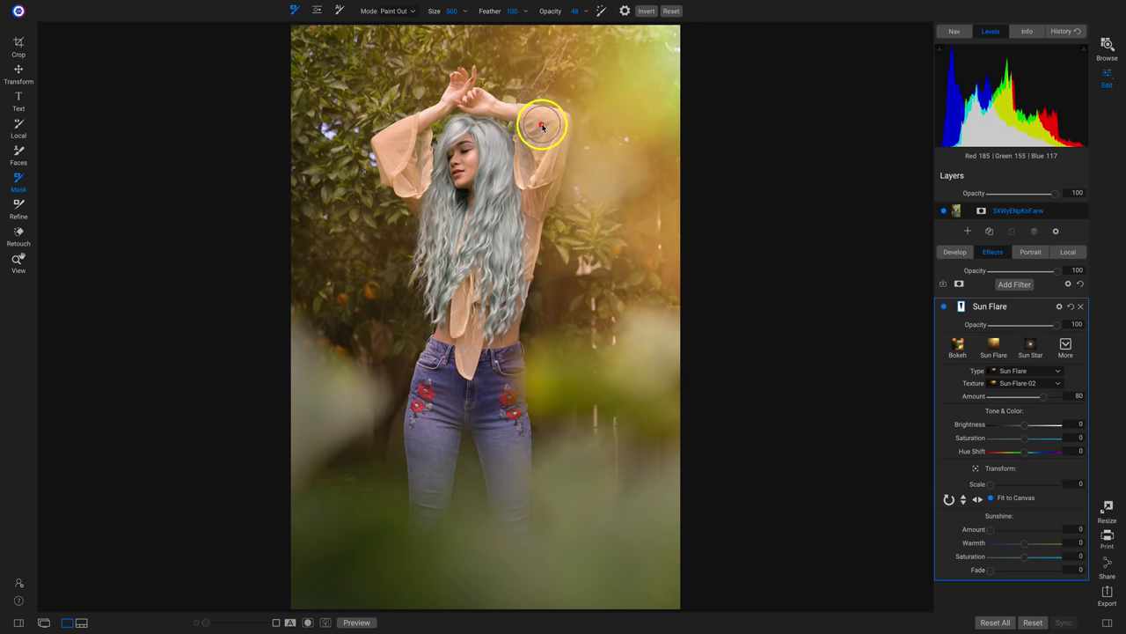
key(bracketleft)
click(467, 401)
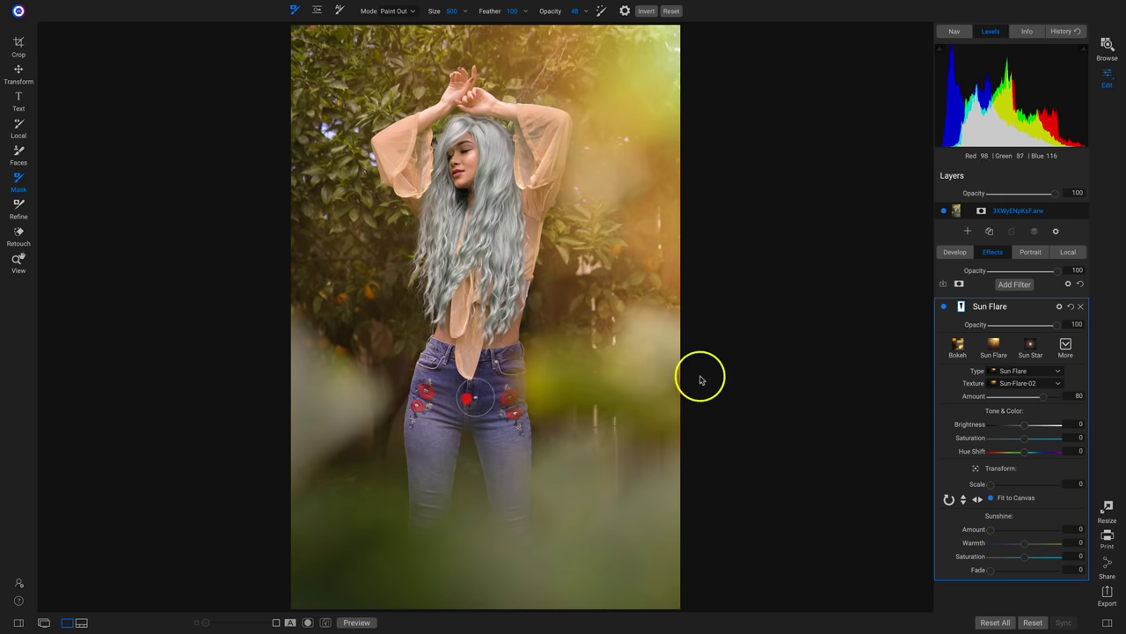
Toggle the masked Sun Flare filter, and compare the edited portrait with its unedited original.
click(944, 308)
click(944, 308)
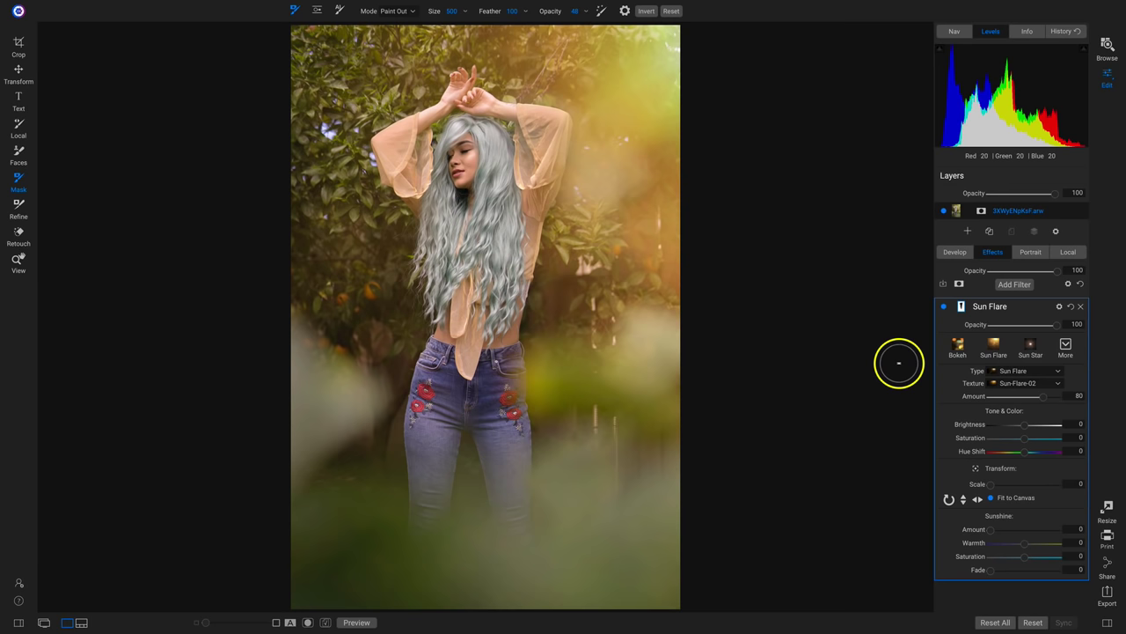
key(ctrl+p)
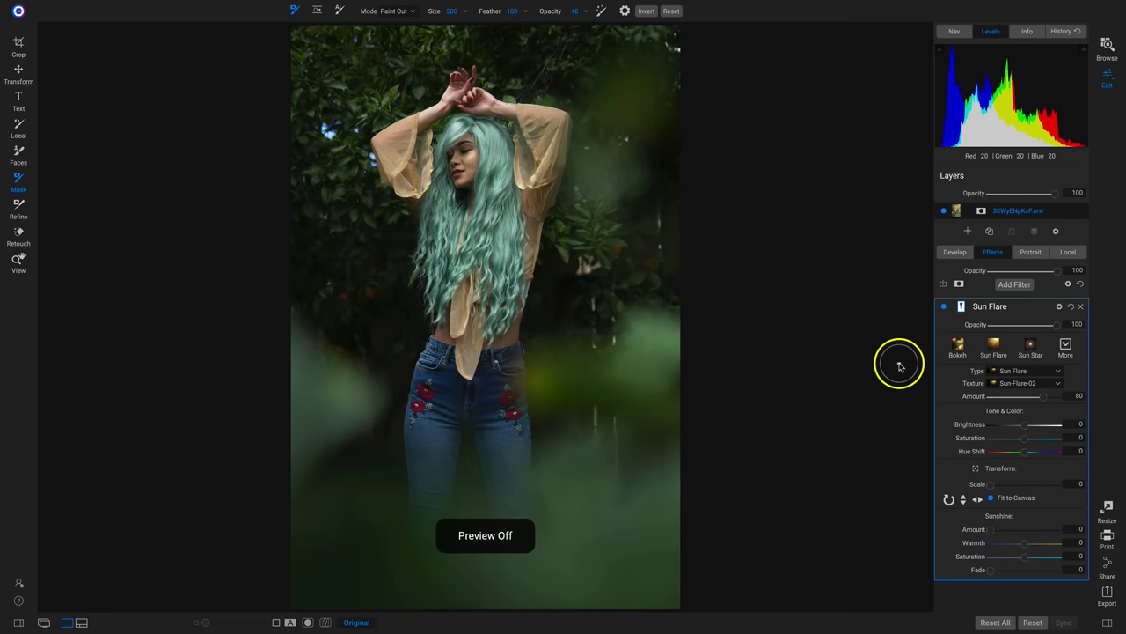
key(ctrl+p)
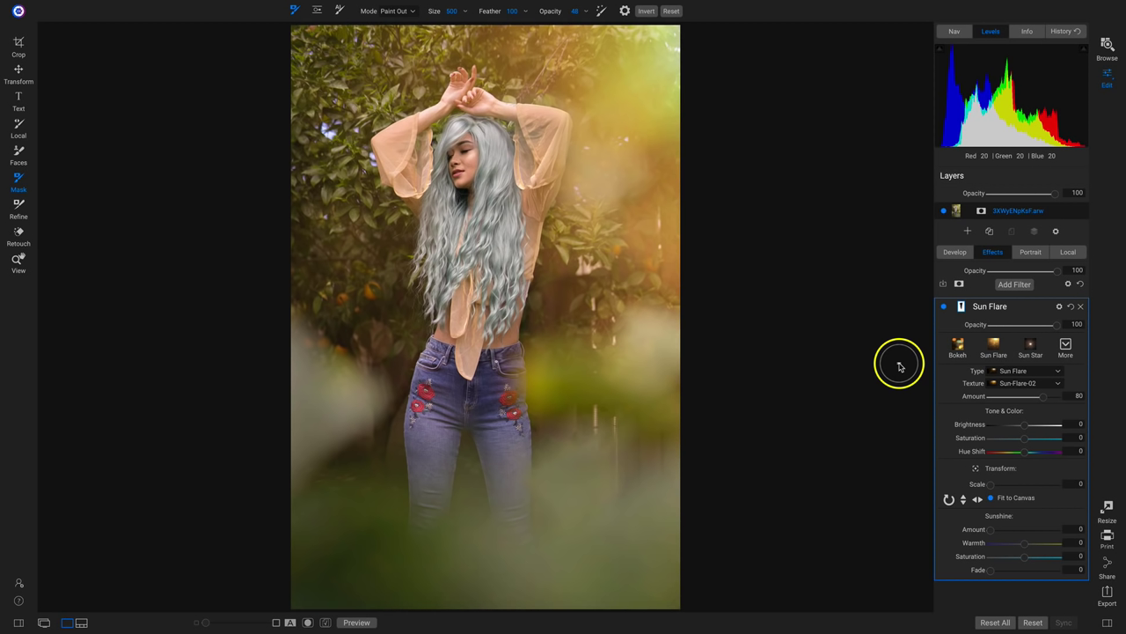
Open the ocean photo 7u1owm6KB9.dng from the filmstrip and hide the filmstrip again.
key(ctrl+shift+f)
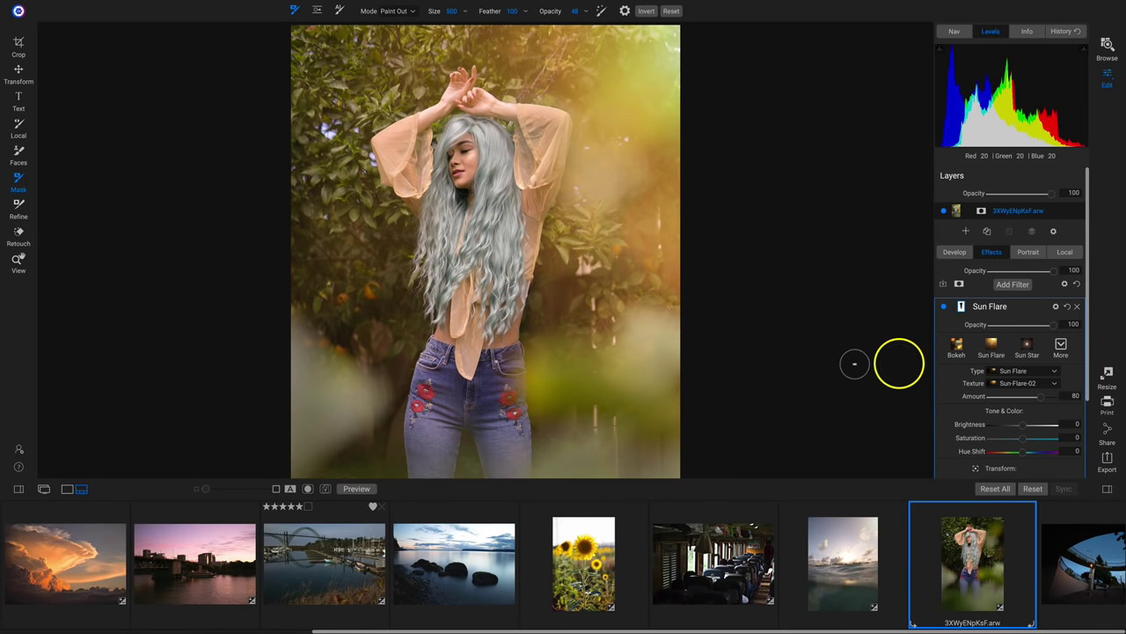
click(846, 570)
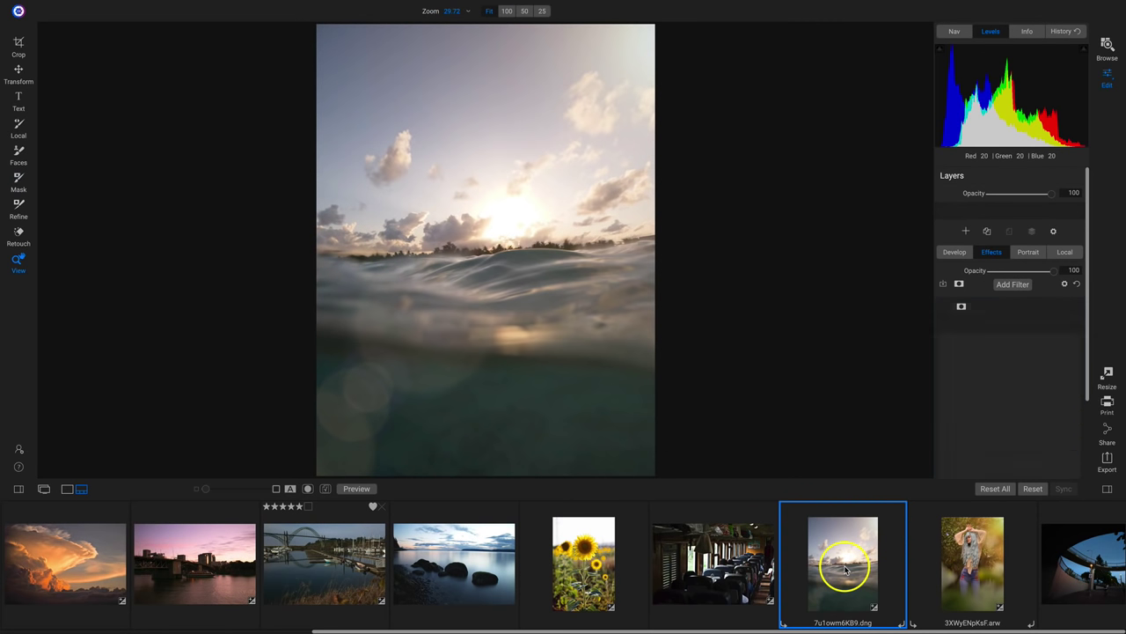
key(ctrl+shift+f)
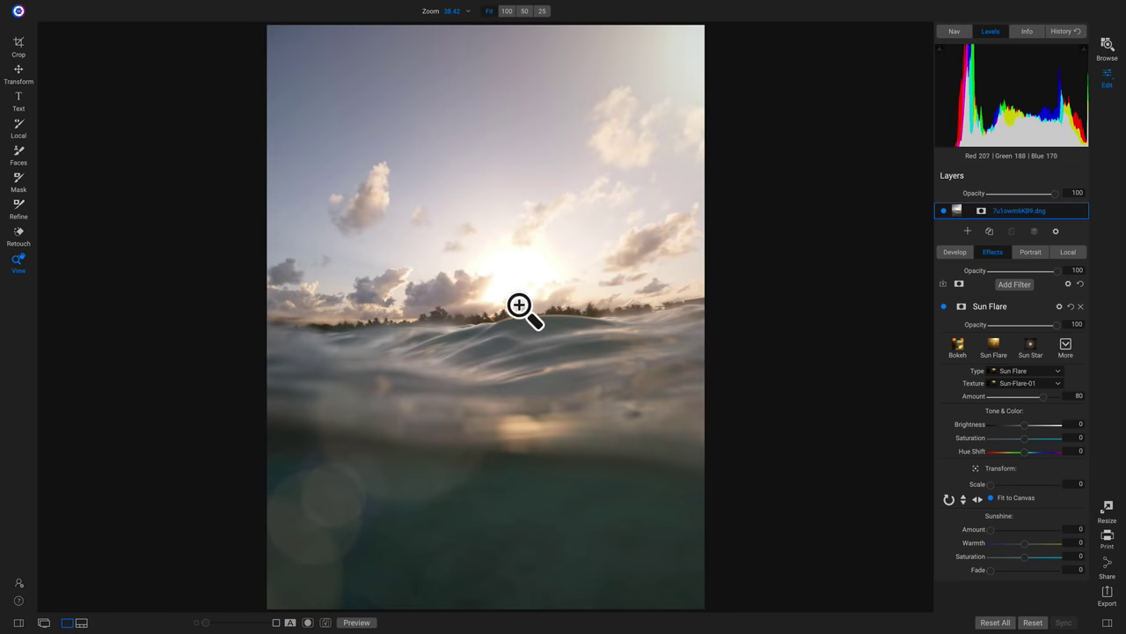
Set the Sun Flare type to Sun Star and browse its textures, keeping Sun-Star-01.
click(1029, 382)
click(1028, 371)
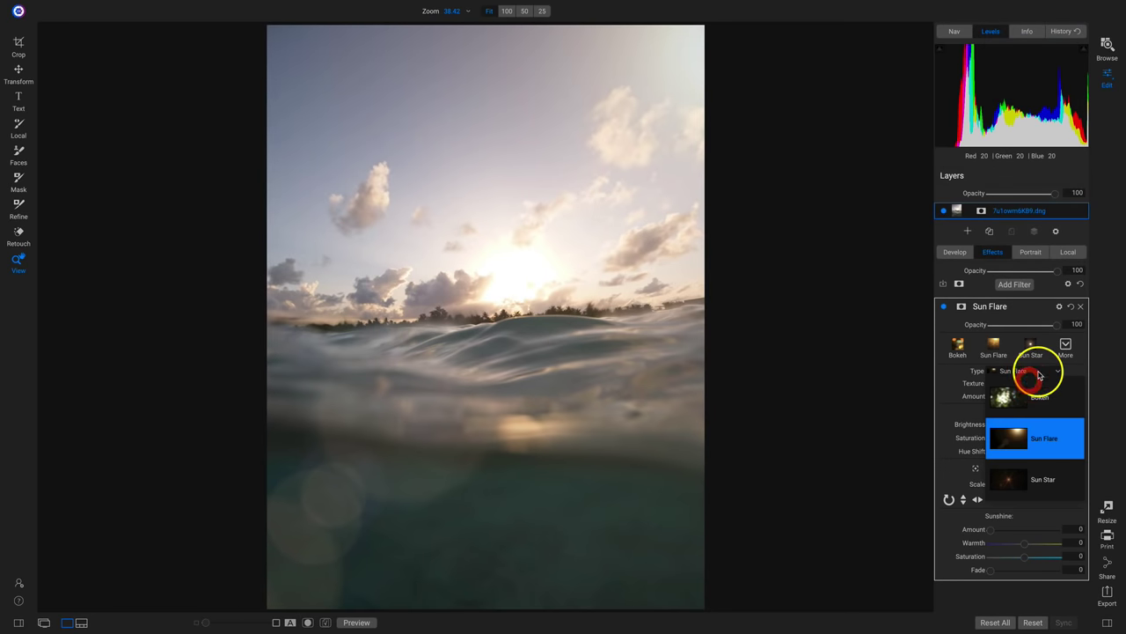
click(1042, 478)
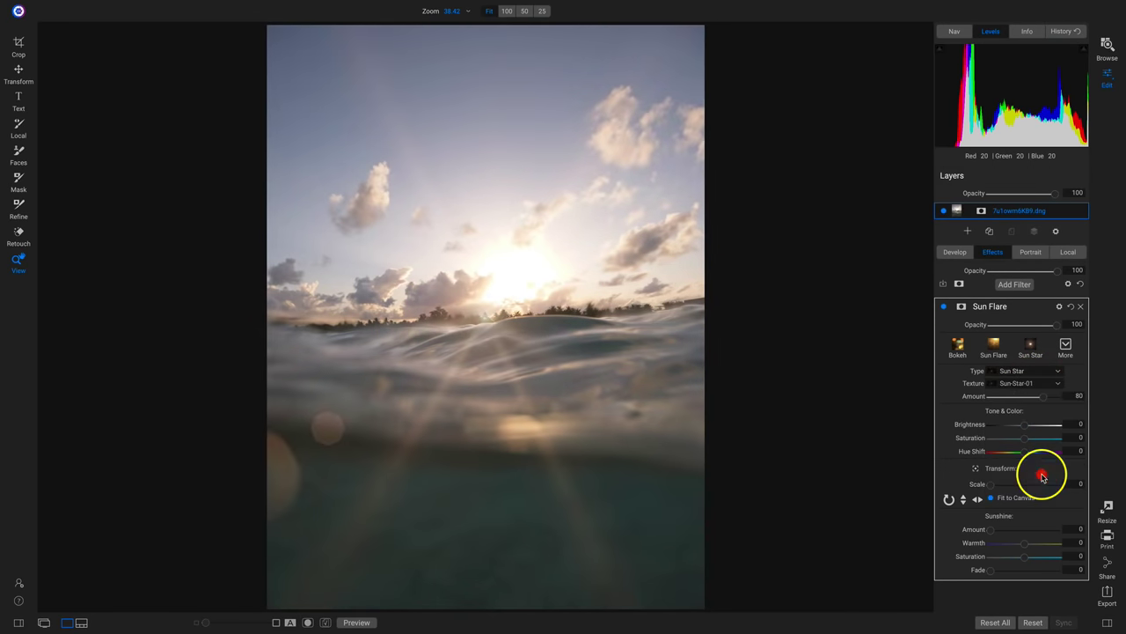
click(1042, 384)
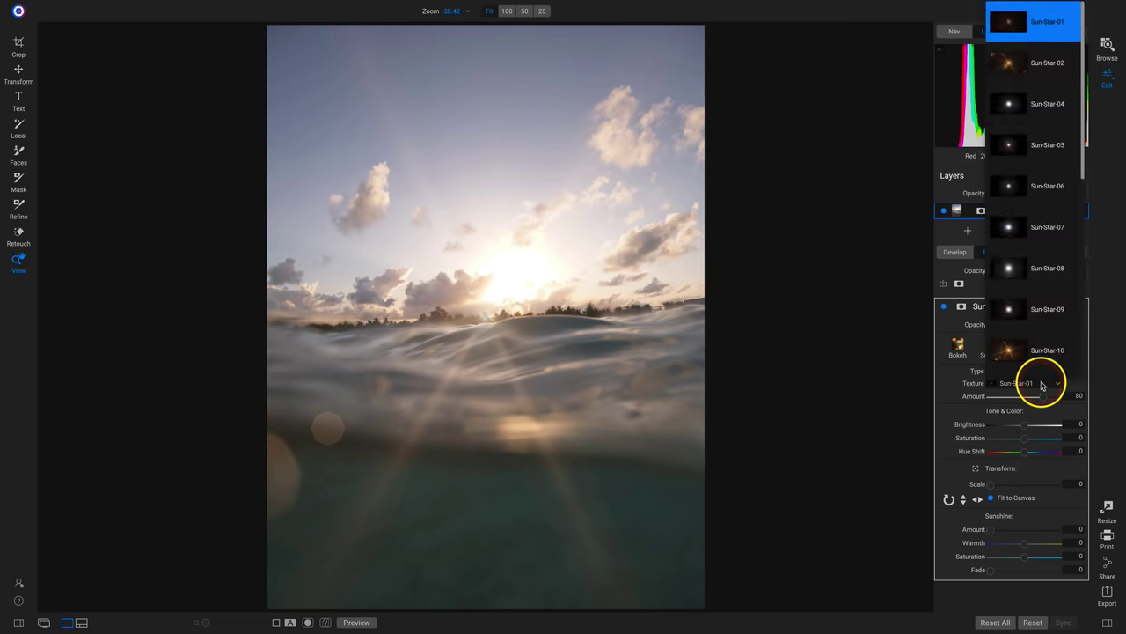
click(1042, 384)
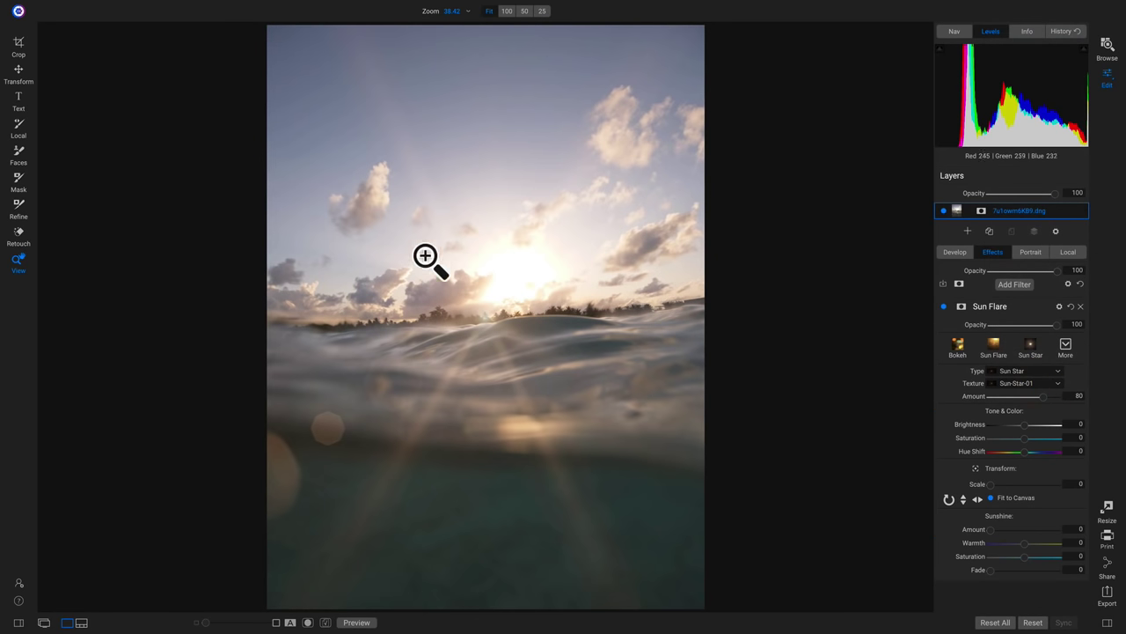
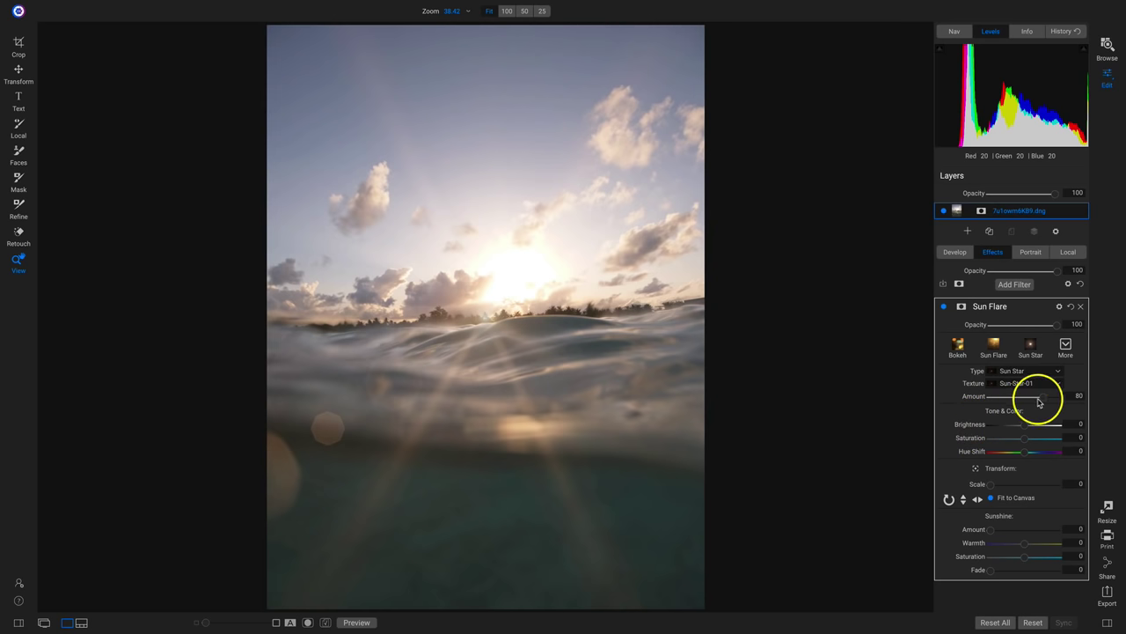
Set the sun star's Amount to 100, Brightness to 15, Saturation to 18 and Hue Shift to -100.
drag(1040, 396, 1076, 395)
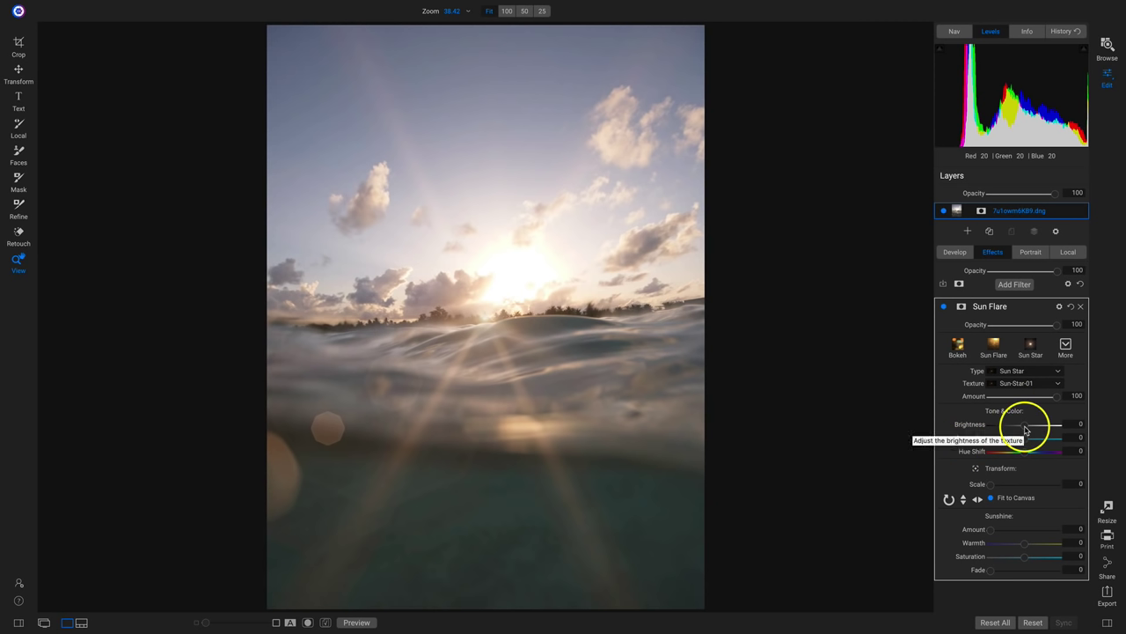
mouse_move(1024, 430)
mouse_down()
mouse_move(978, 428)
mouse_move(1069, 429)
mouse_move(1017, 427)
mouse_move(1059, 440)
mouse_move(1008, 446)
mouse_move(1034, 441)
mouse_up()
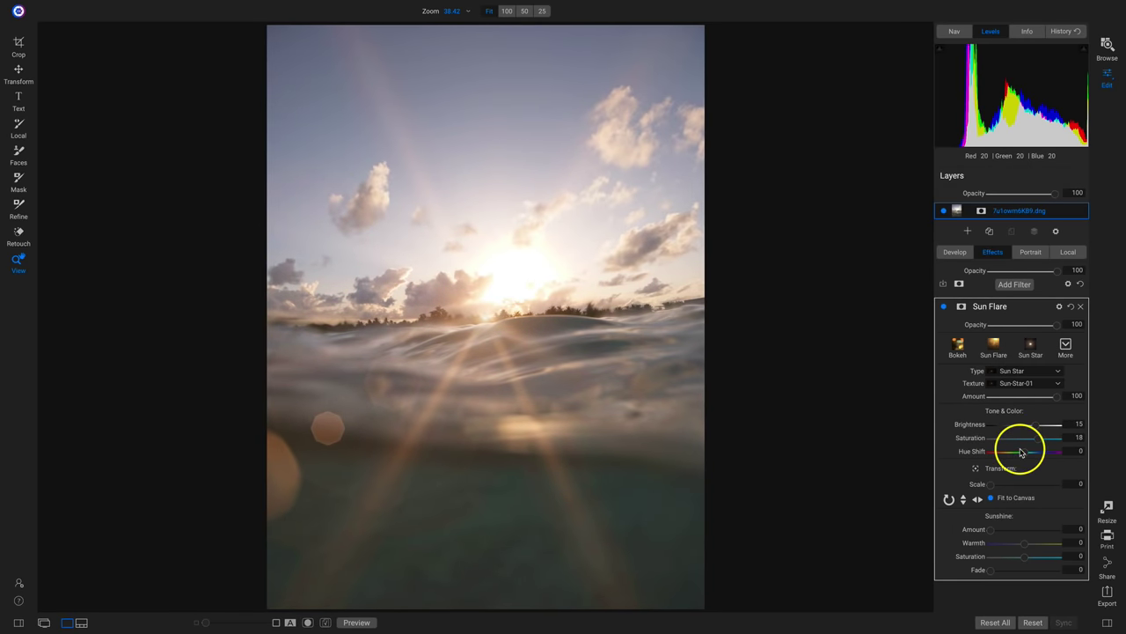
drag(1016, 456, 971, 463)
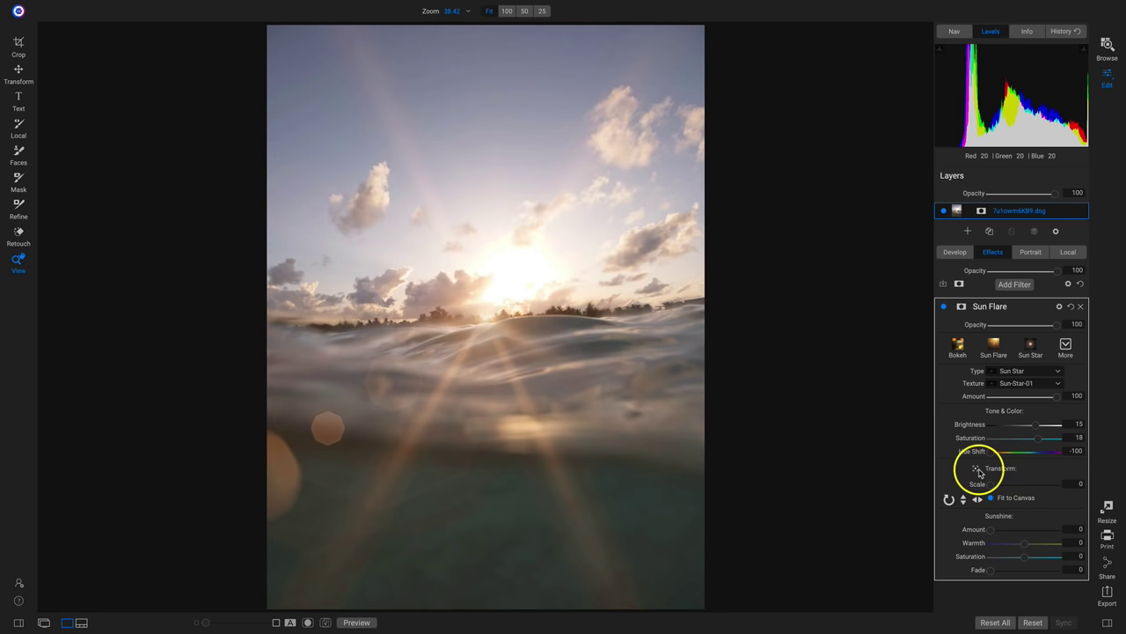
Move the sun star over the sun near the horizon and try out its Scale.
click(977, 469)
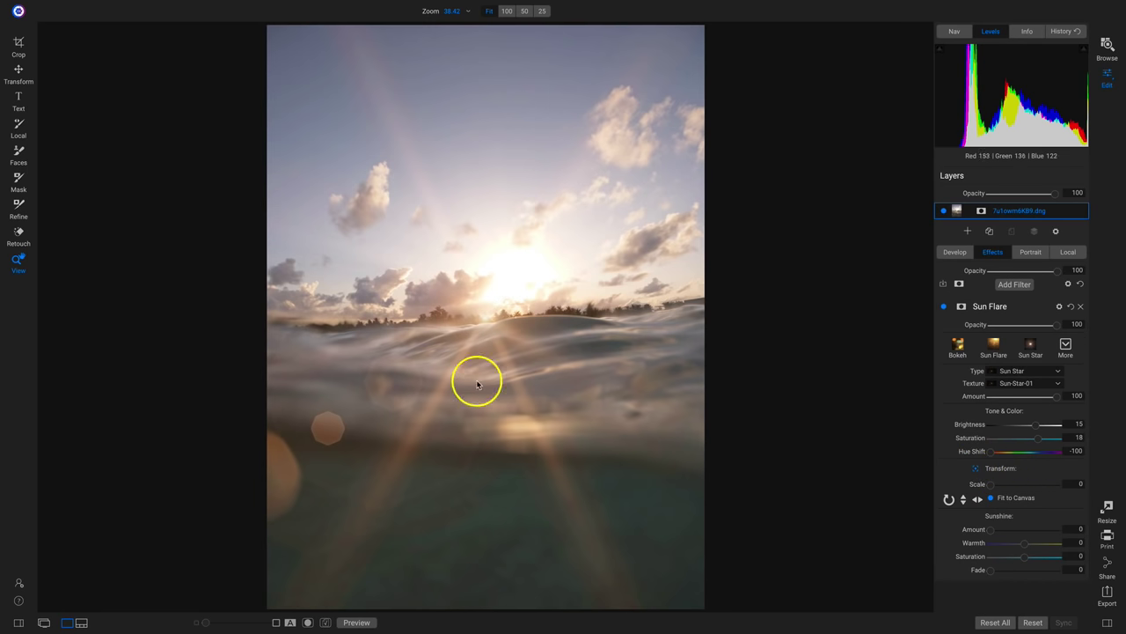
drag(476, 292, 510, 304)
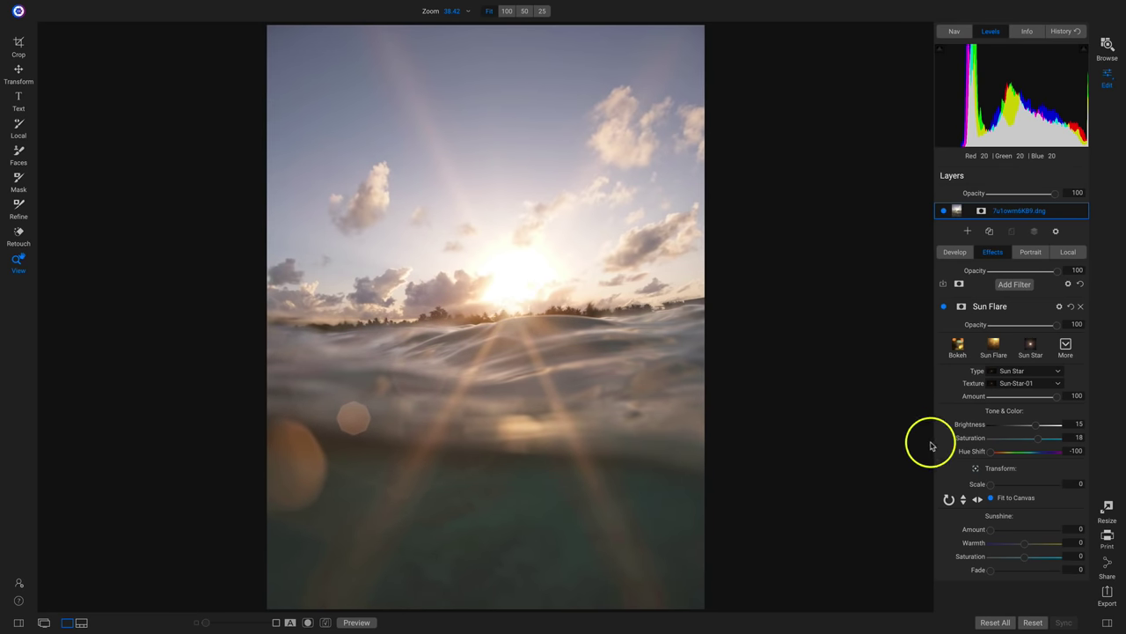
drag(987, 486, 951, 493)
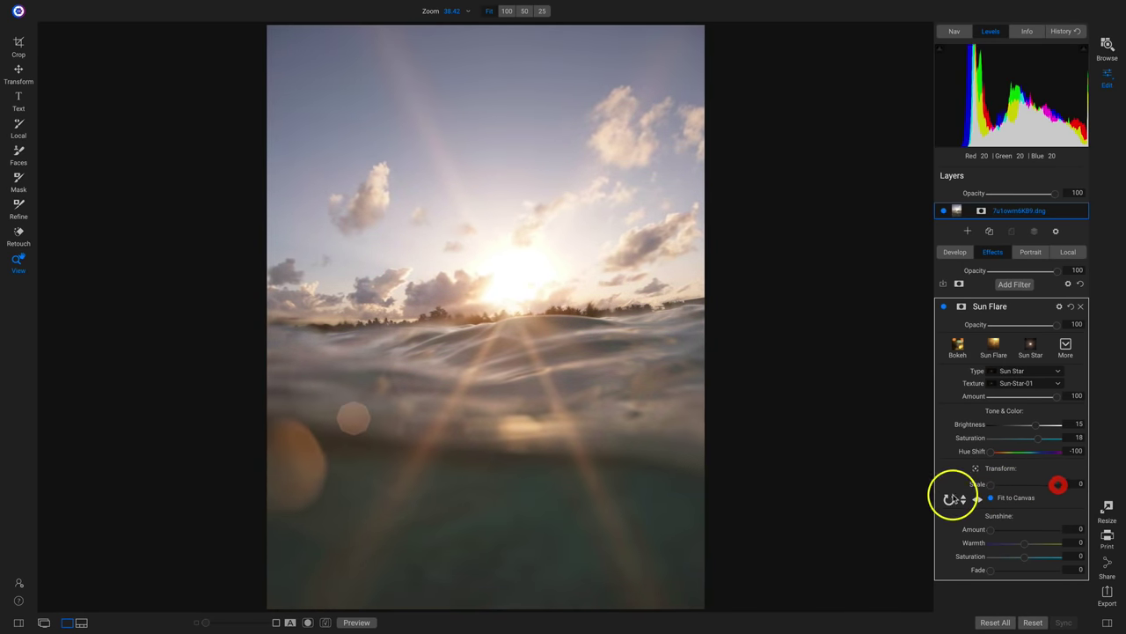
Rotate the sun star texture once, and flip it vertically and horizontally.
click(951, 501)
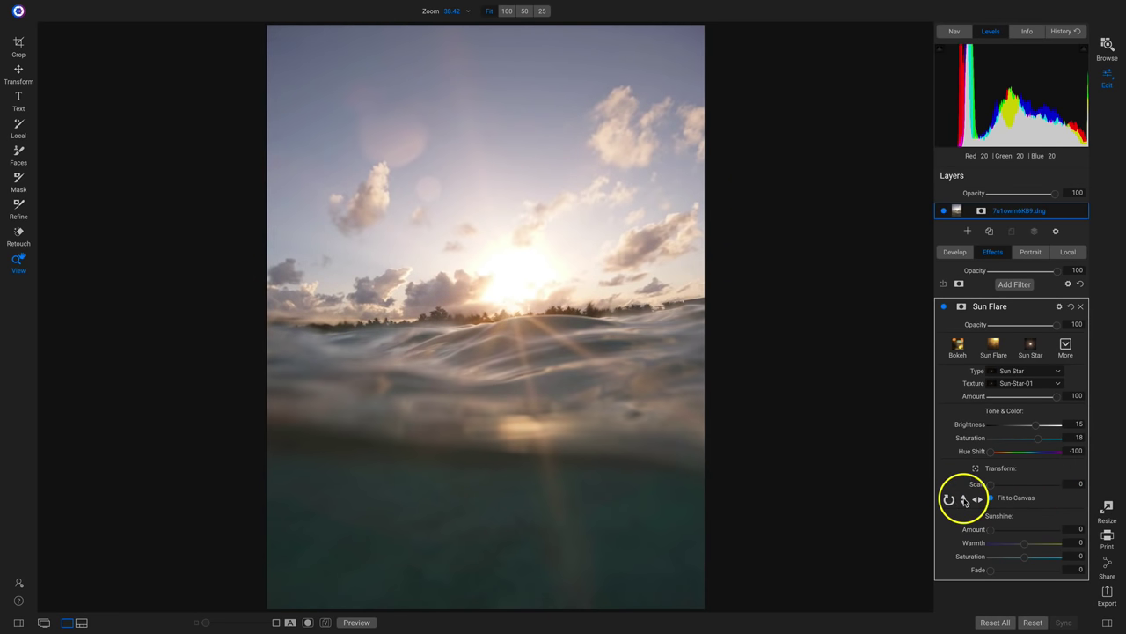
click(965, 501)
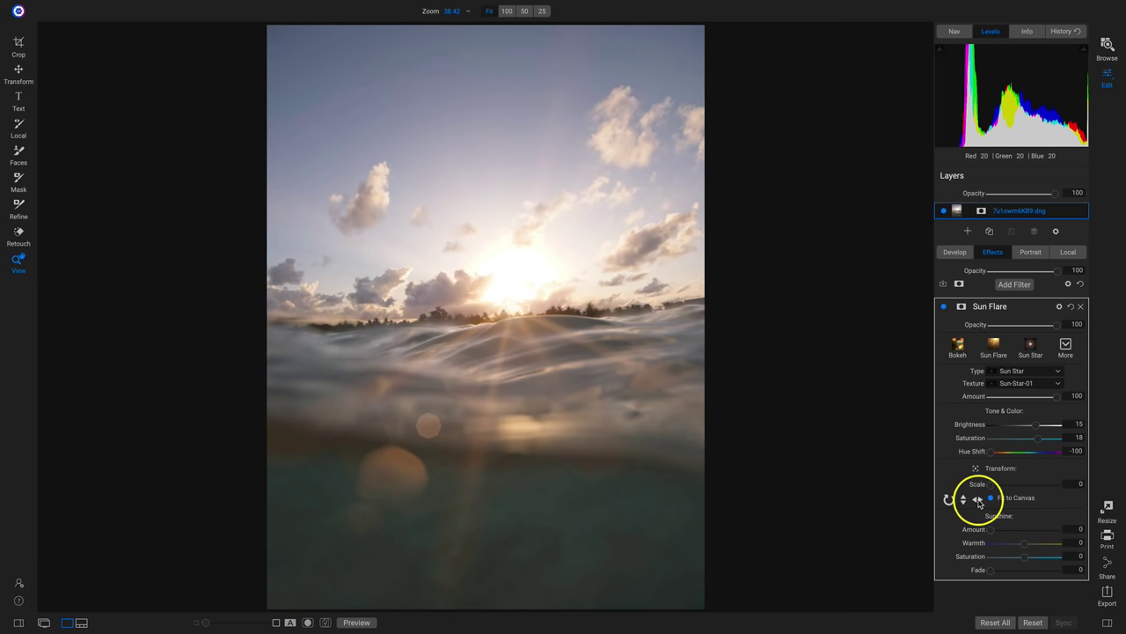
click(978, 500)
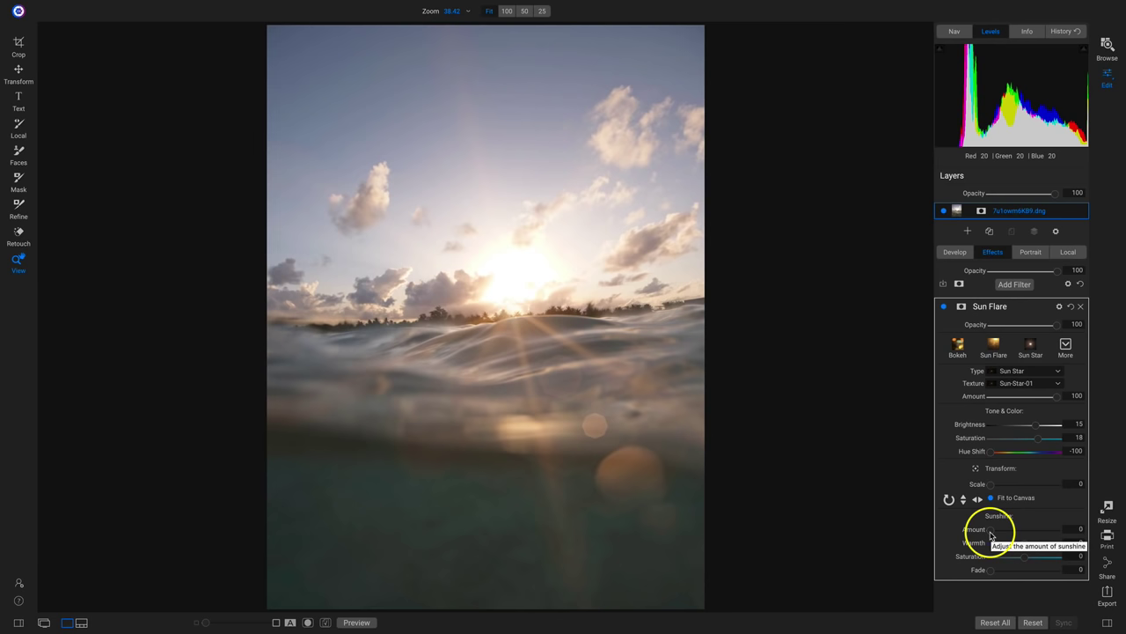
Set the Sun Flare filter's Sunshine Amount to 20, Warmth to 18 and Saturation to 24, and try out Fade.
drag(993, 533, 1108, 535)
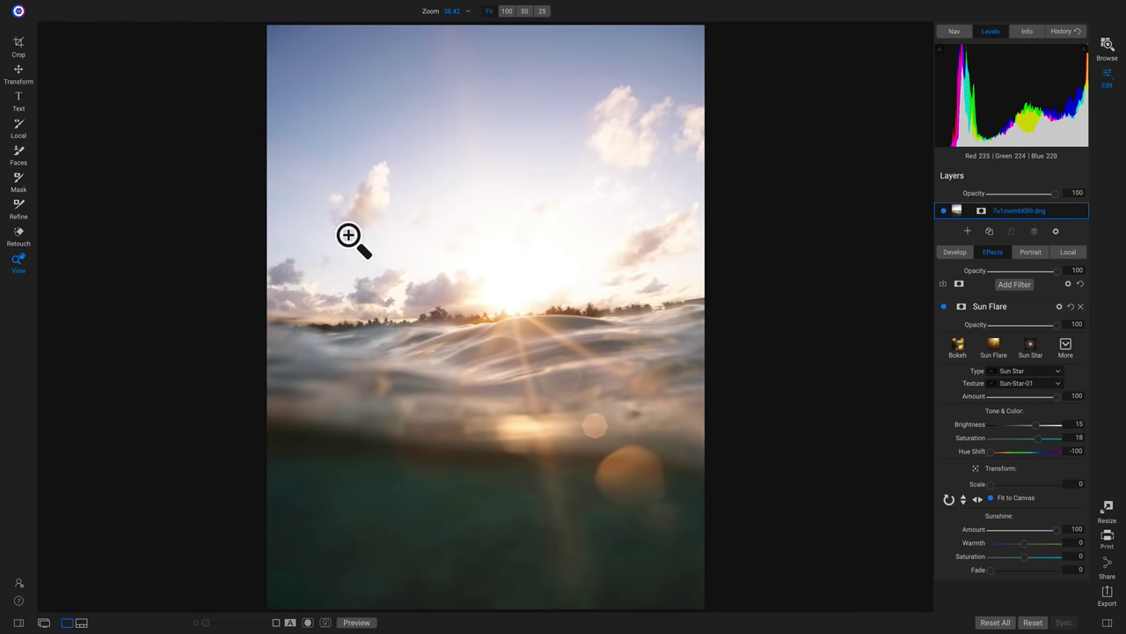
click(1056, 531)
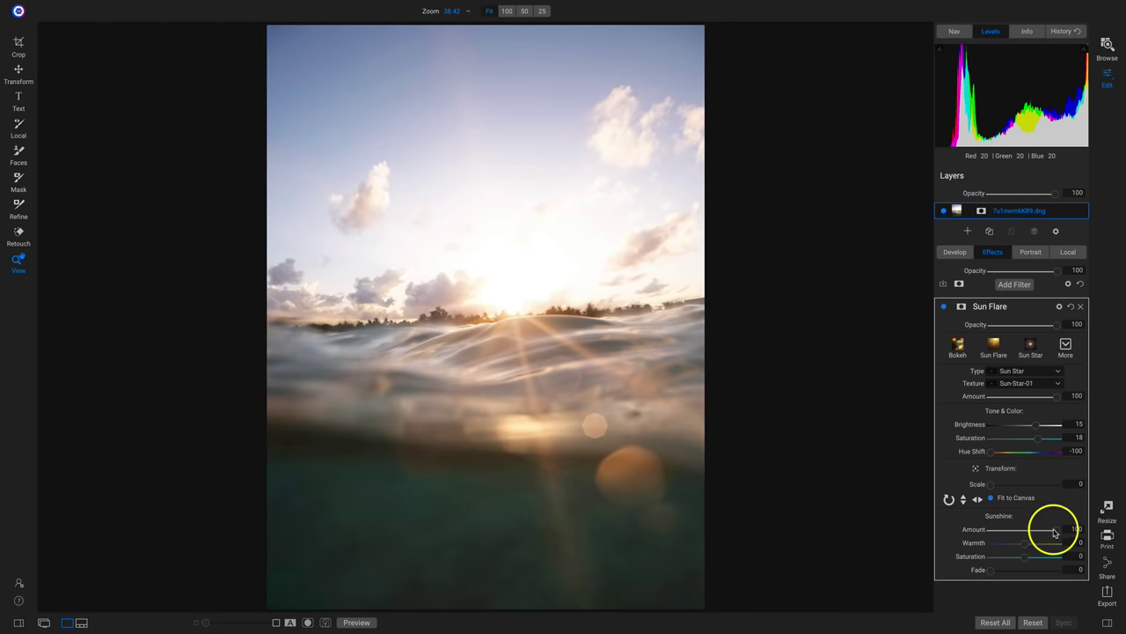
drag(1056, 534, 1027, 558)
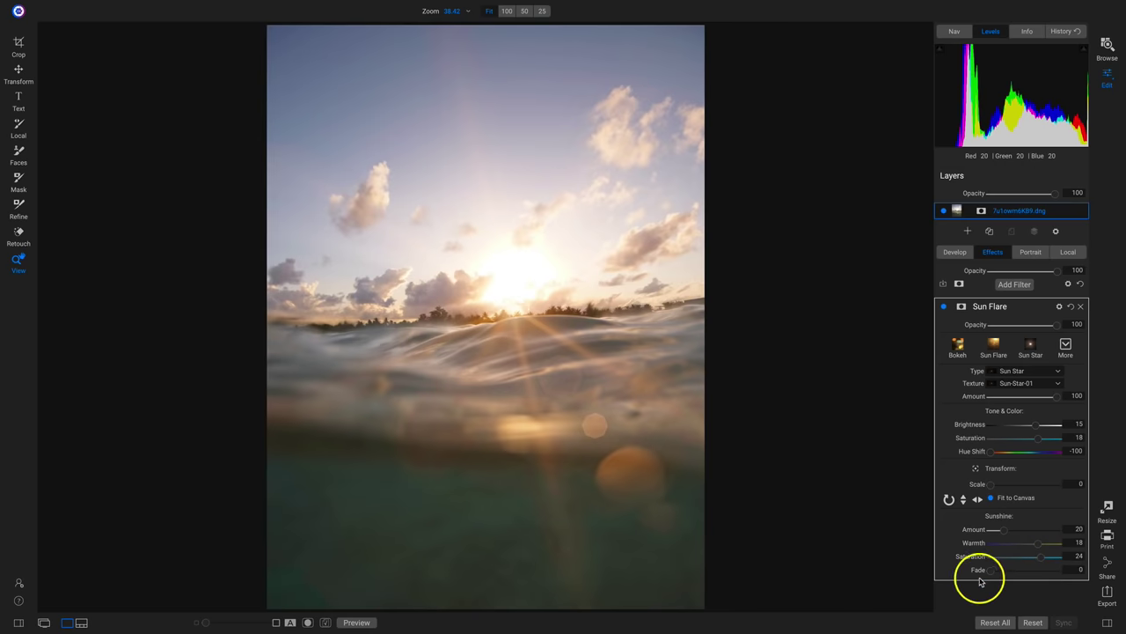
mouse_move(991, 576)
mouse_down()
mouse_move(1038, 578)
mouse_move(940, 578)
mouse_up()
click(1000, 539)
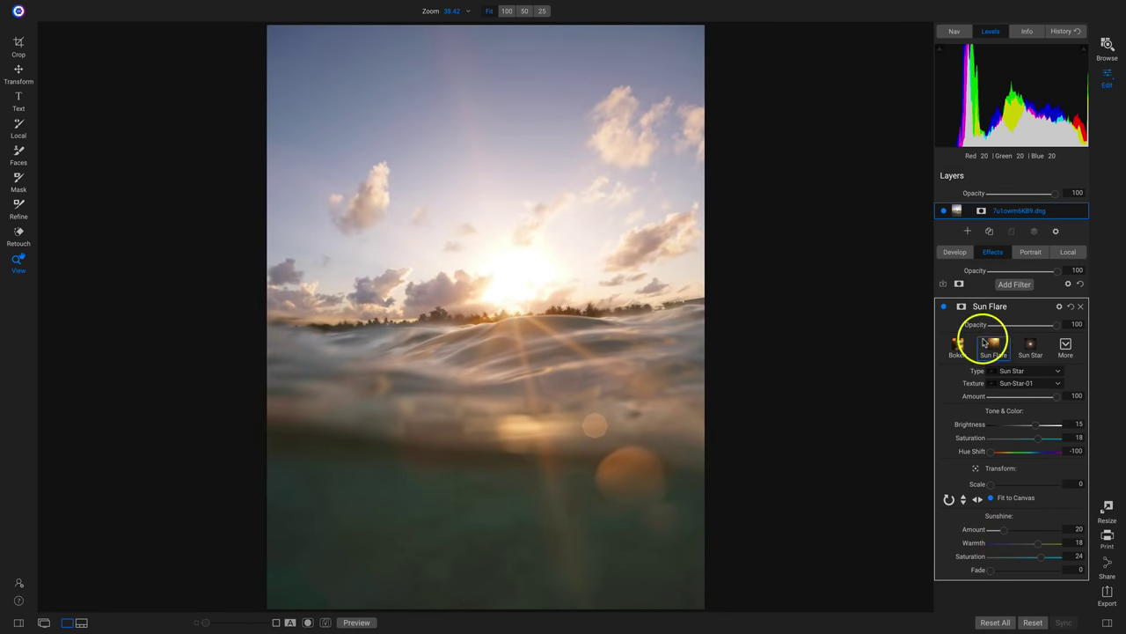
Toggle the Sun Flare filter twice to compare the ocean photo with and without it.
click(943, 307)
click(944, 307)
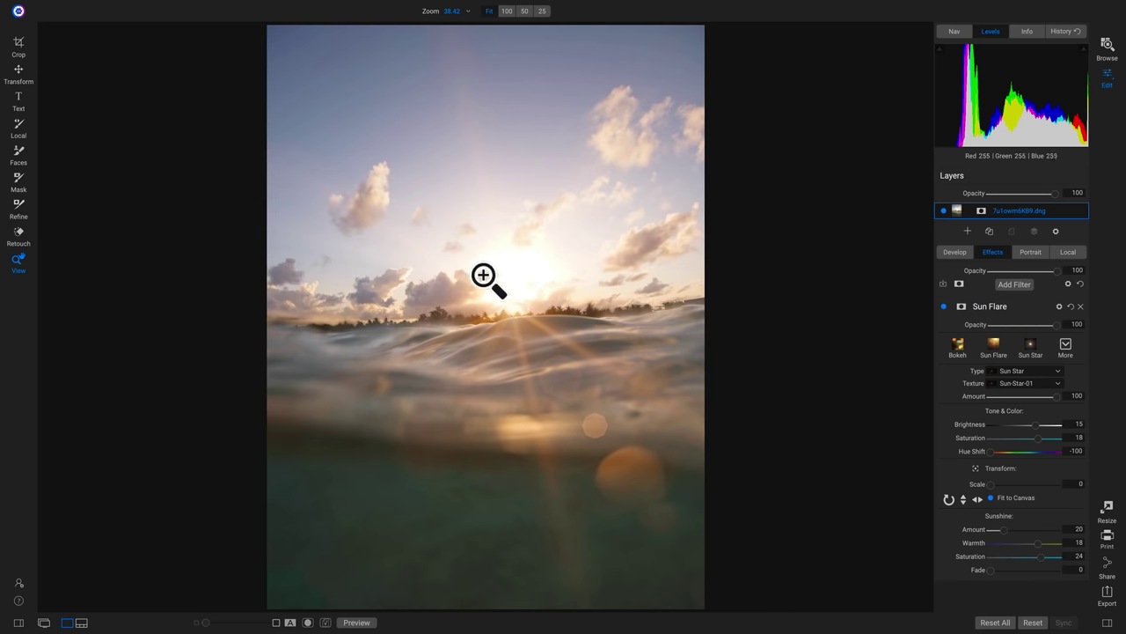
click(943, 306)
click(943, 307)
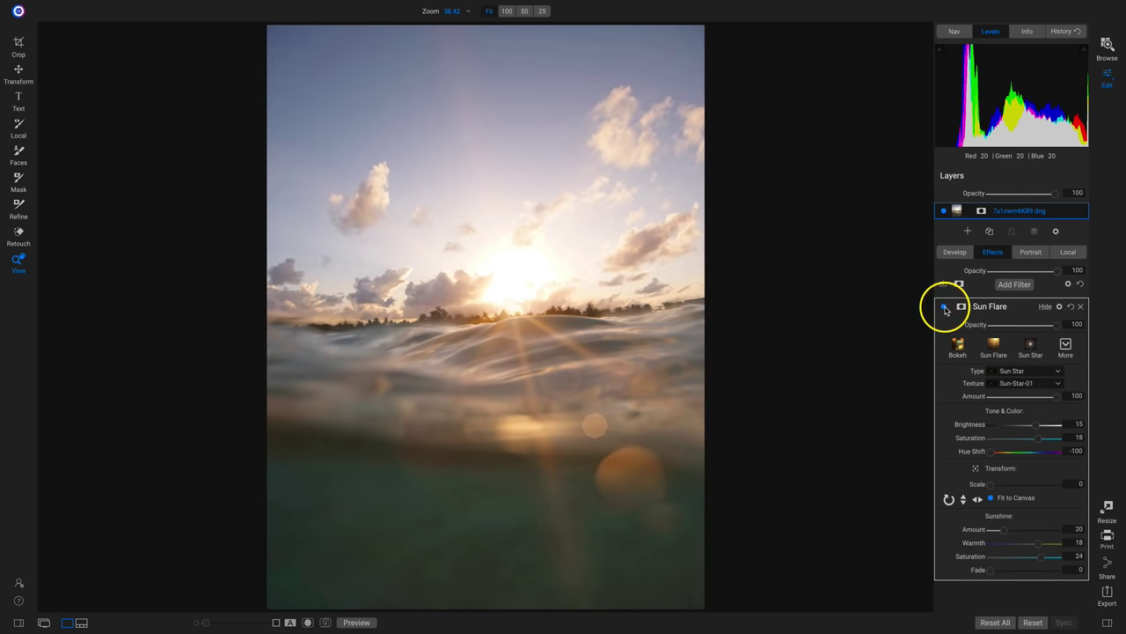
Replace the Sun Flare filter with a Sunshine filter and toggle it to compare before and after.
click(1081, 306)
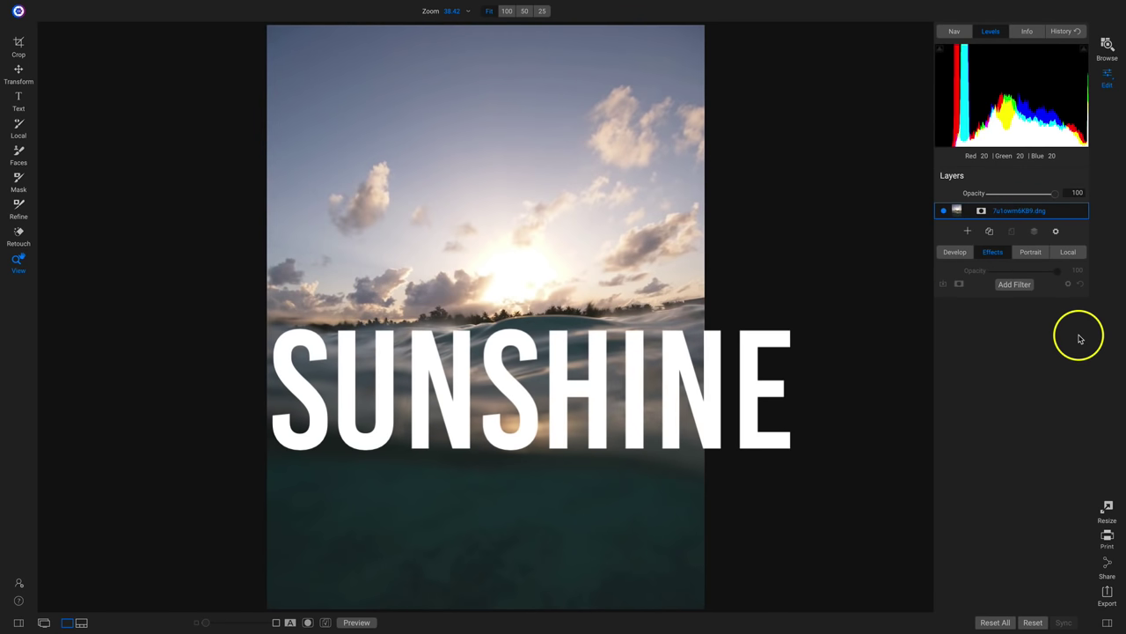
click(1024, 287)
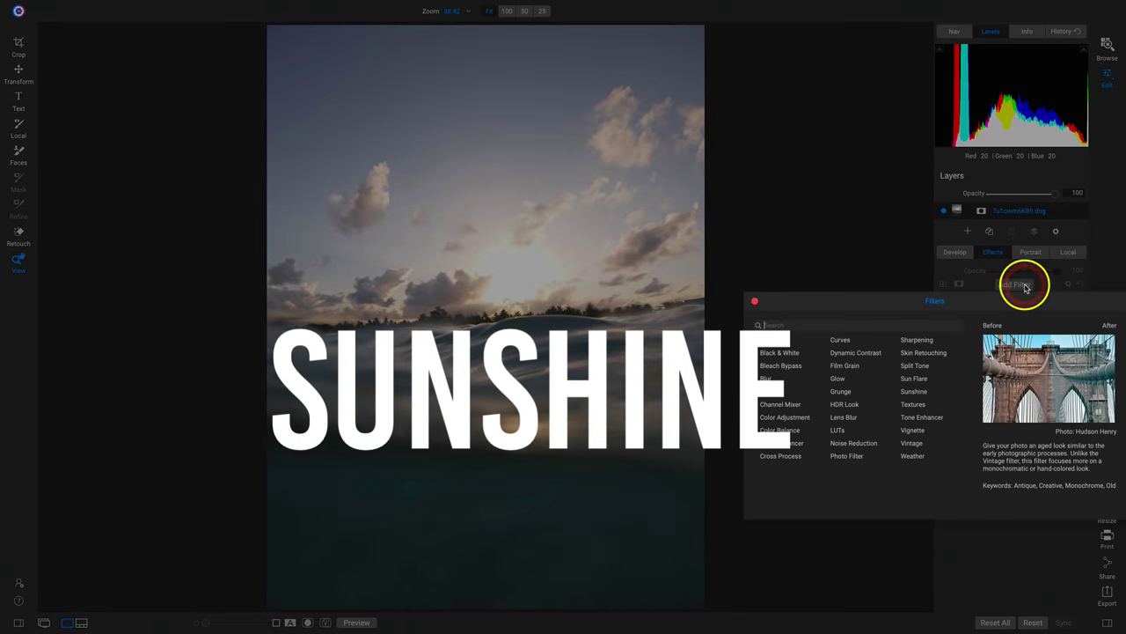
click(913, 393)
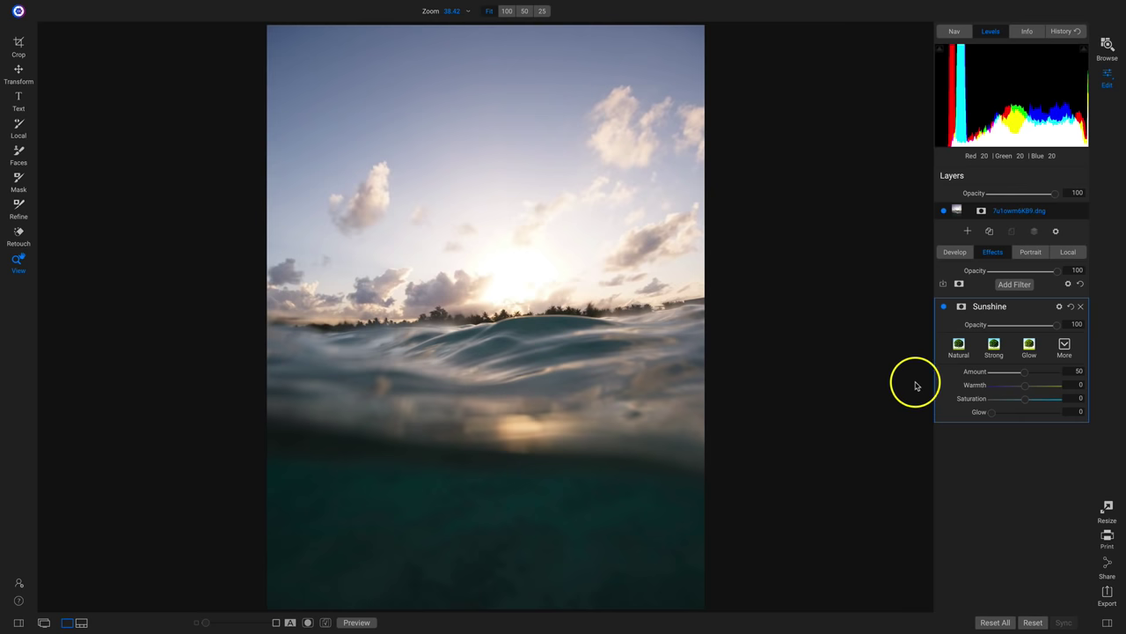
click(944, 308)
click(944, 308)
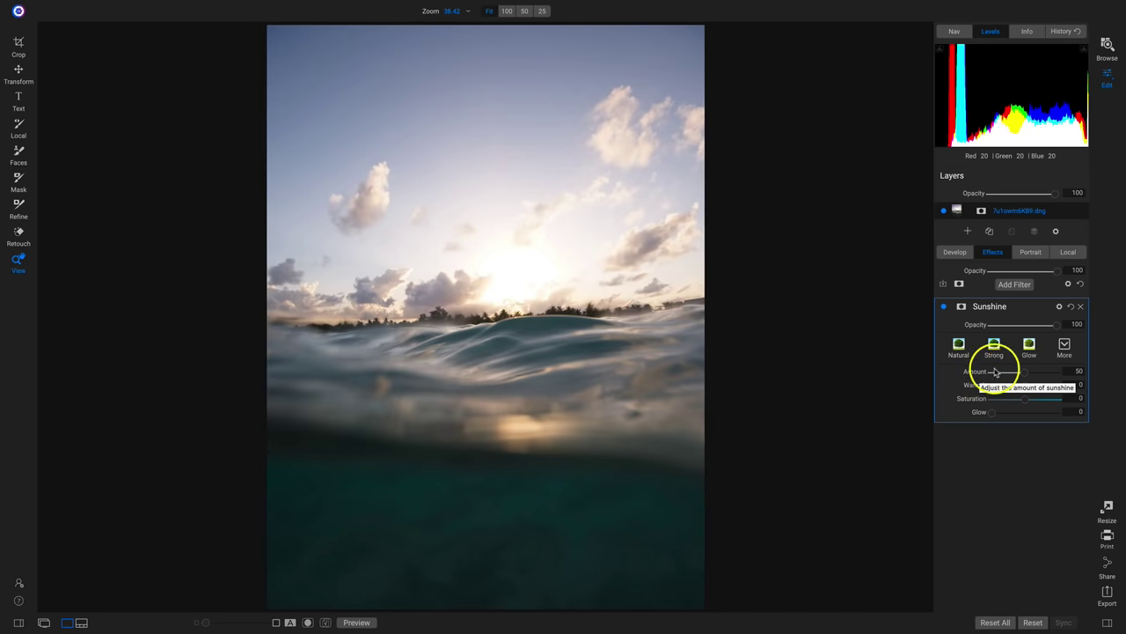
Set the Sunshine filter's Amount to 63, Warmth to 18 and Saturation to 18.
mouse_move(1023, 377)
mouse_down()
mouse_move(993, 374)
mouse_move(1044, 377)
mouse_move(994, 378)
mouse_move(1033, 378)
mouse_up()
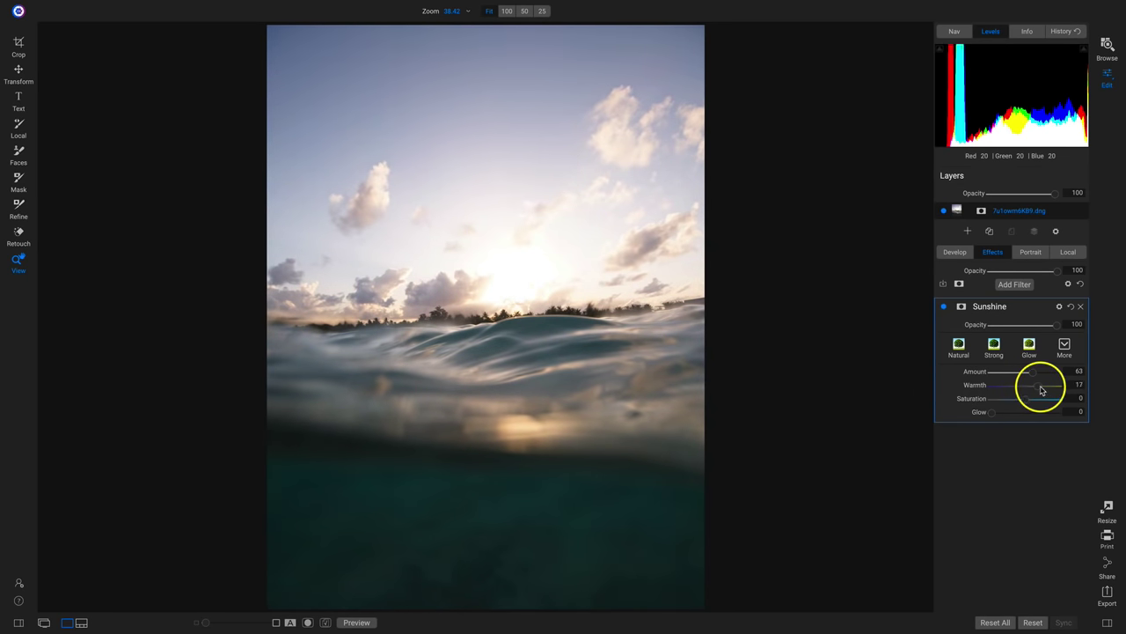
mouse_move(1054, 388)
mouse_down()
mouse_move(958, 396)
mouse_move(1056, 400)
mouse_move(1021, 404)
mouse_up()
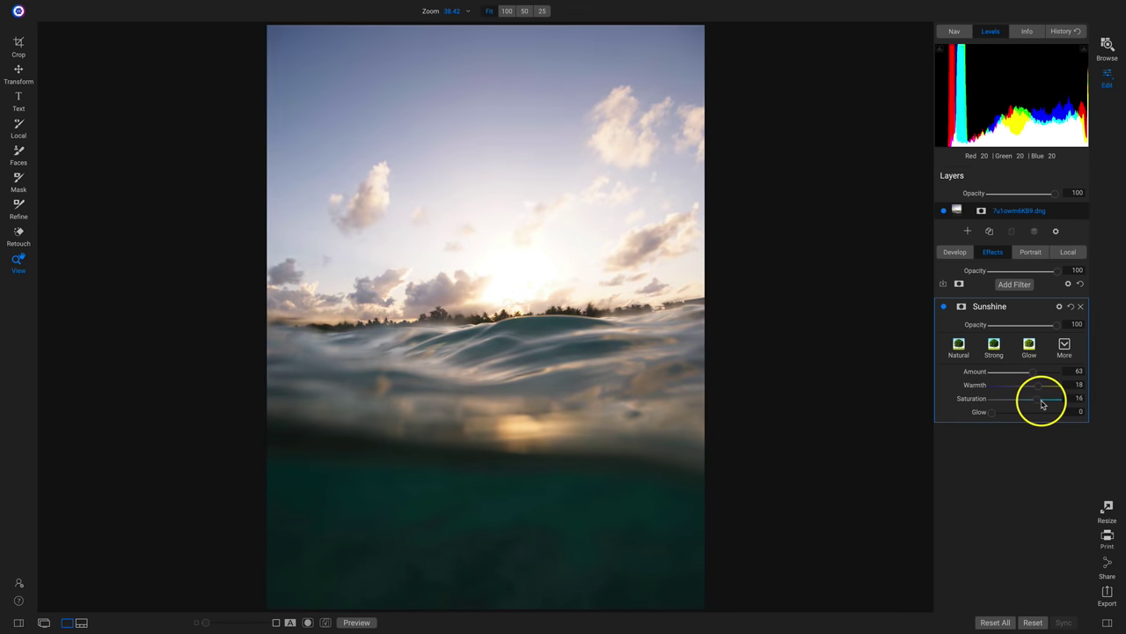
click(1034, 399)
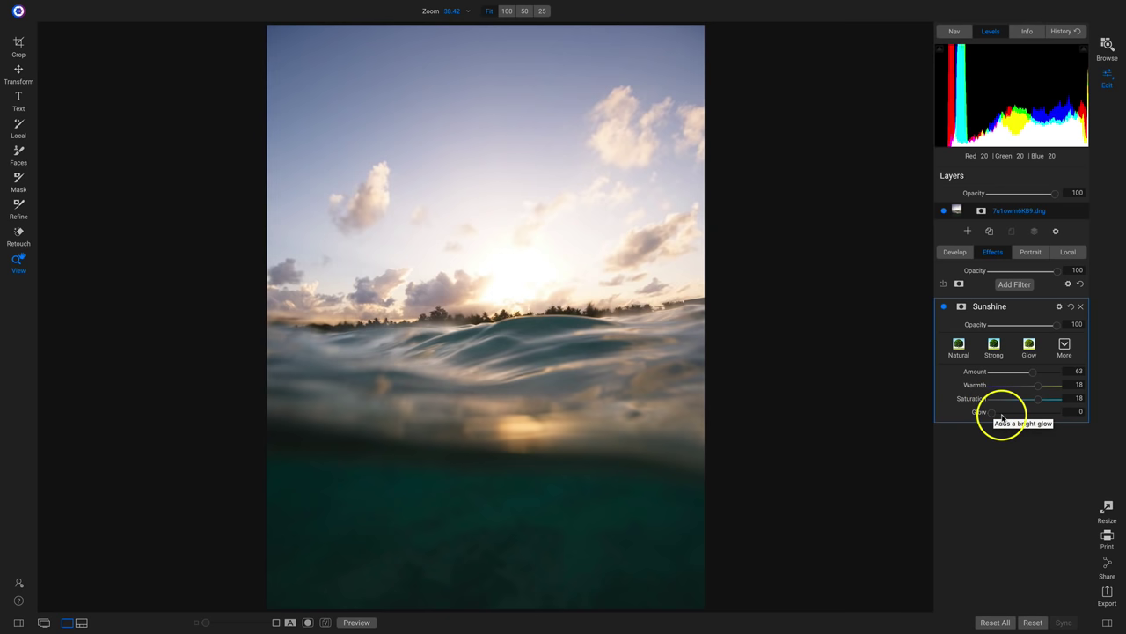
Reset the Sunshine filter, then set its Amount to 100 and its Warmth, Saturation and Glow to 42.
drag(994, 417, 1024, 417)
click(1070, 306)
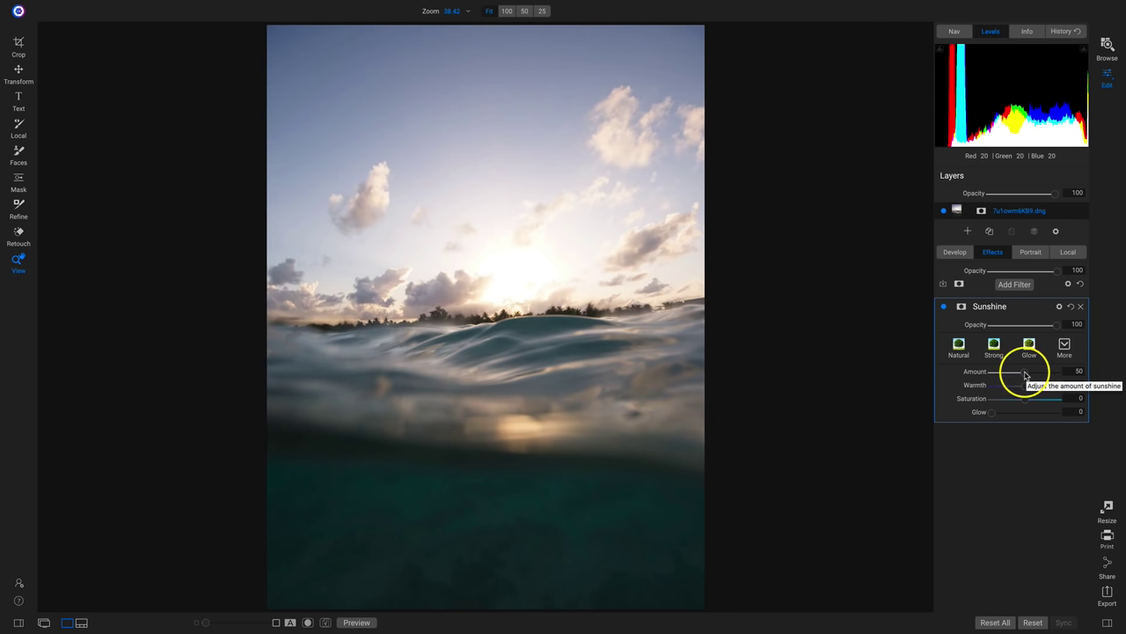
drag(1023, 372, 1103, 378)
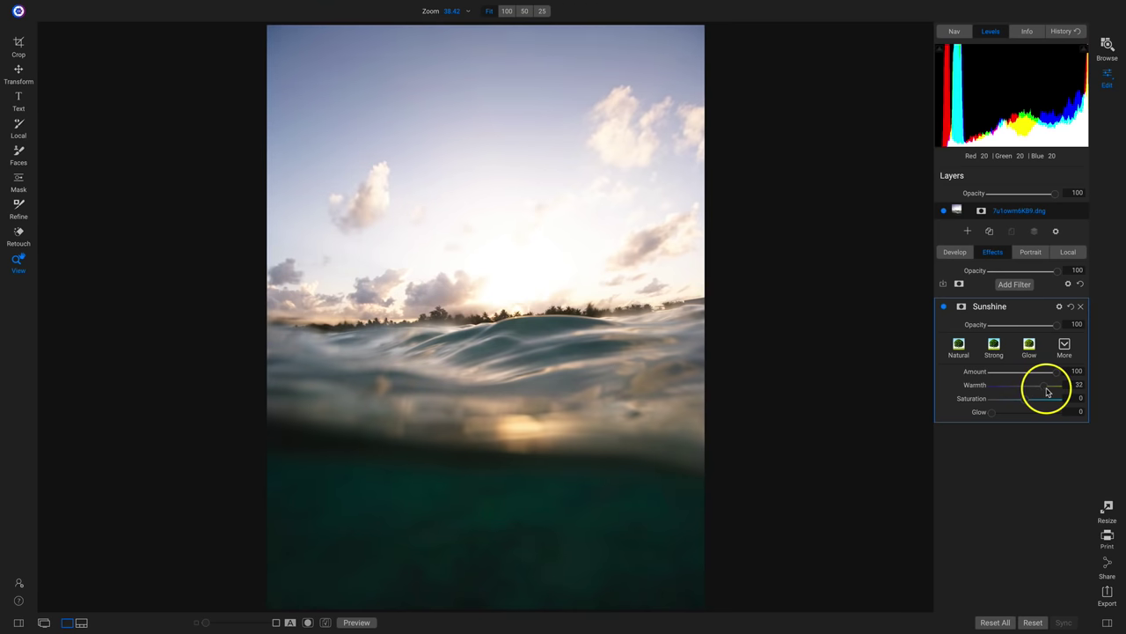
mouse_move(1047, 392)
mouse_down()
mouse_move(1073, 391)
mouse_move(1042, 388)
mouse_move(1036, 397)
mouse_move(1062, 402)
mouse_move(1047, 402)
mouse_up()
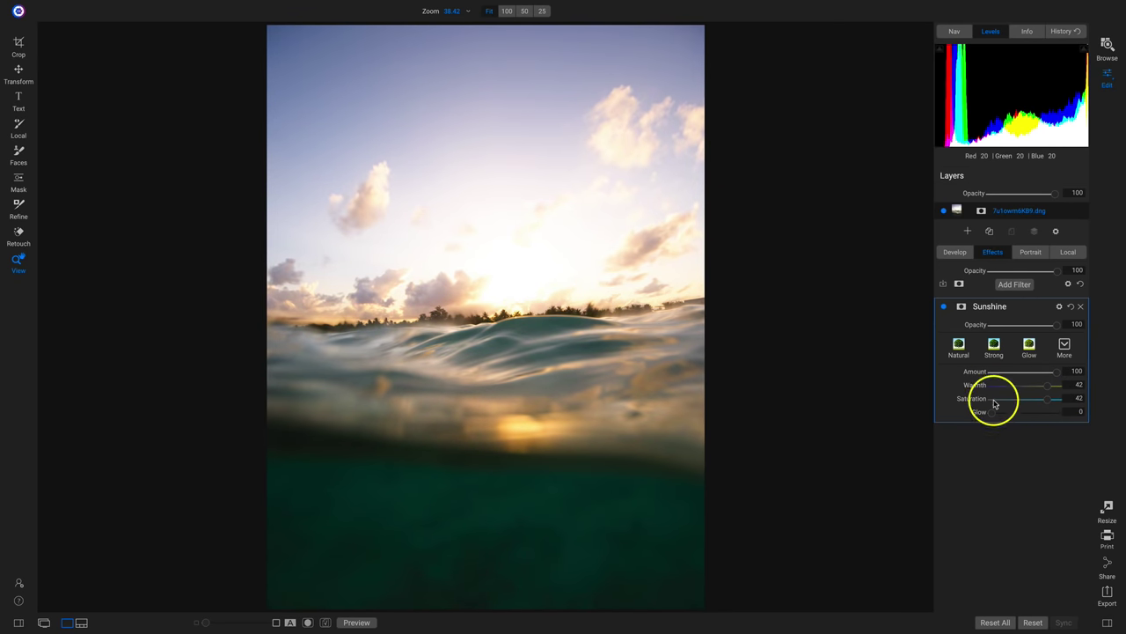
drag(991, 413, 1016, 414)
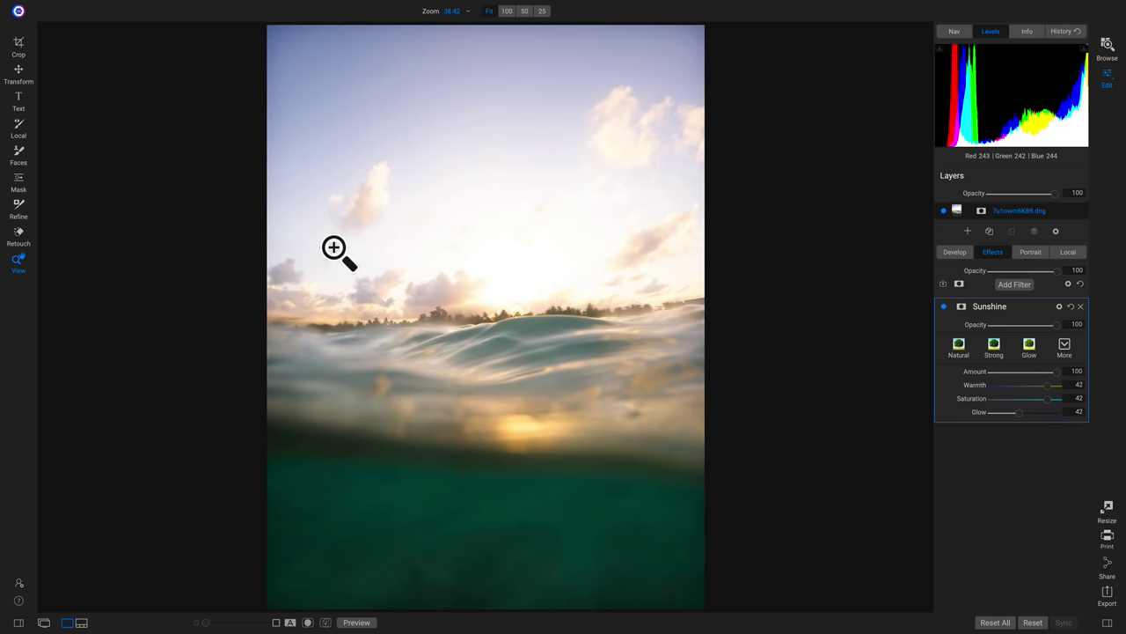
Mask the Sunshine filter with a Linear Top gradient centred on the waves just below the horizon, and widen its feather.
key(b)
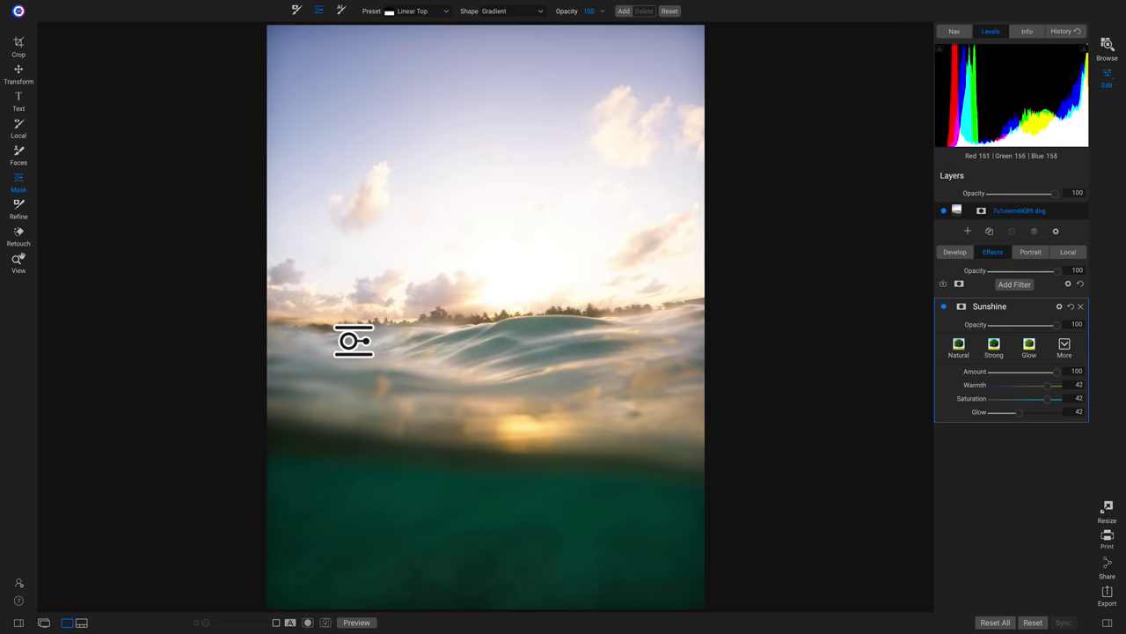
click(475, 329)
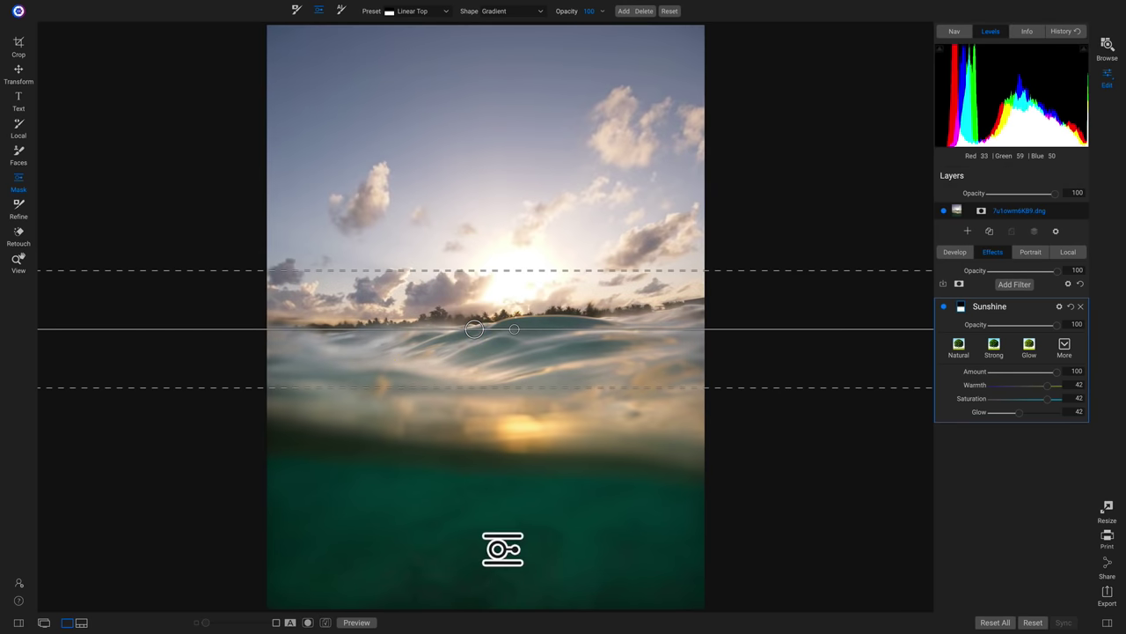
click(475, 329)
drag(474, 329, 493, 367)
drag(515, 422, 544, 522)
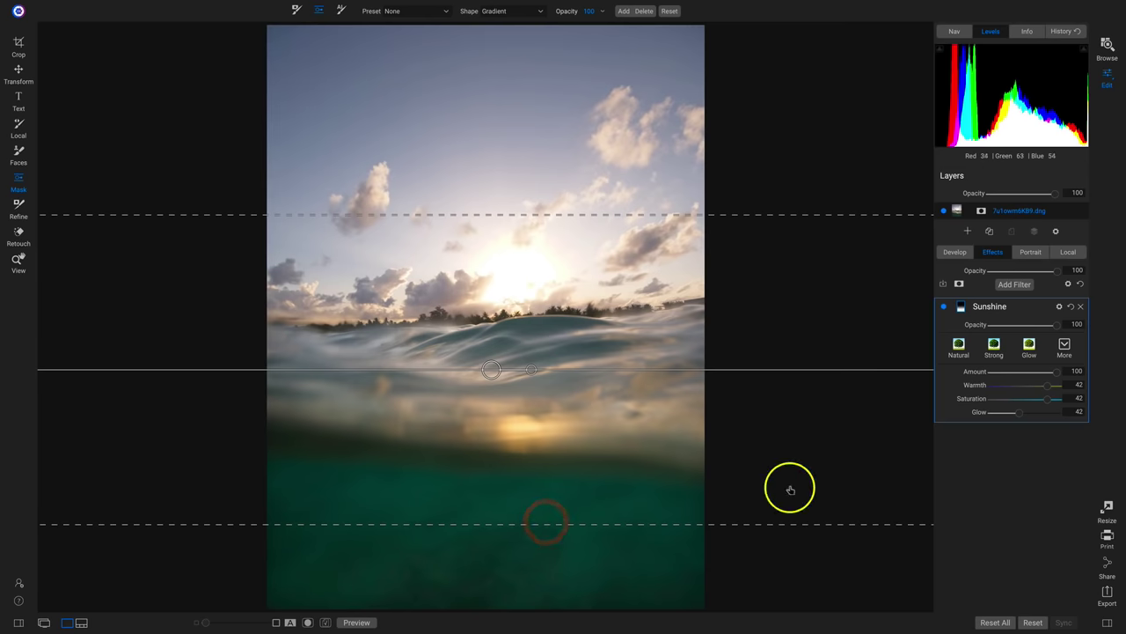
Compare the photo with and without the masked Sunshine filter and with the preview off and on.
click(943, 308)
click(944, 308)
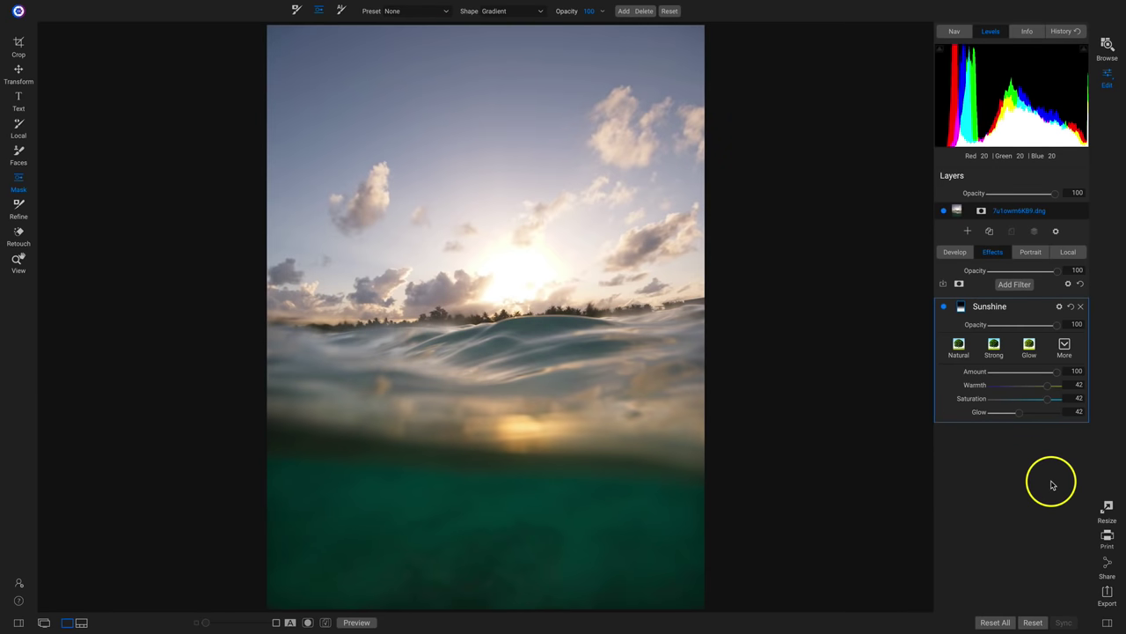
key(ctrl+p)
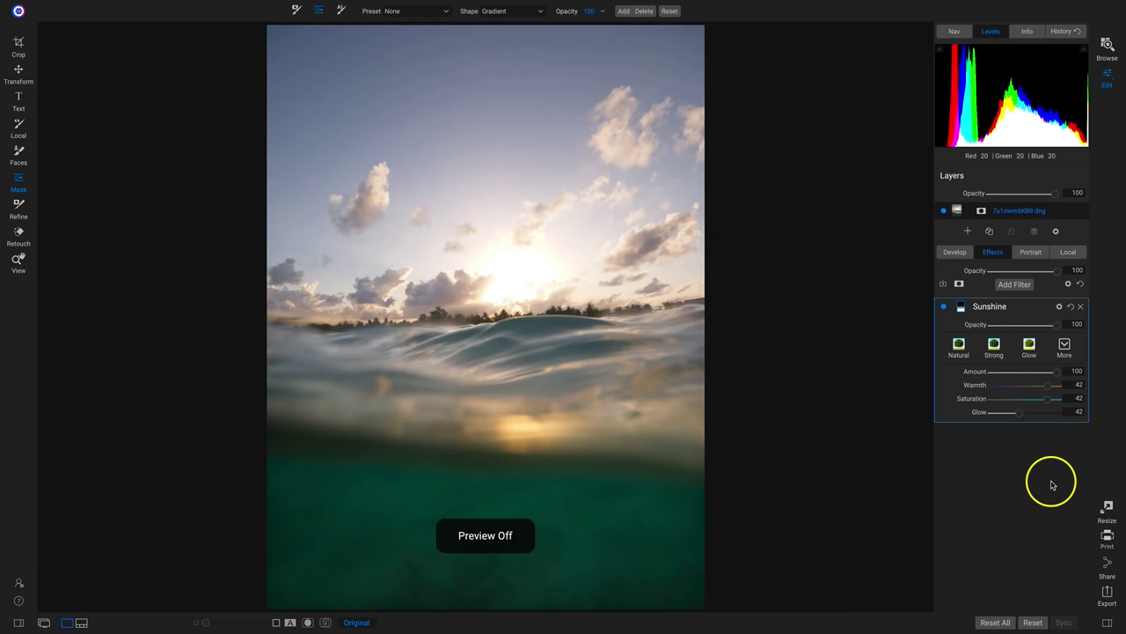
key(ctrl+p)
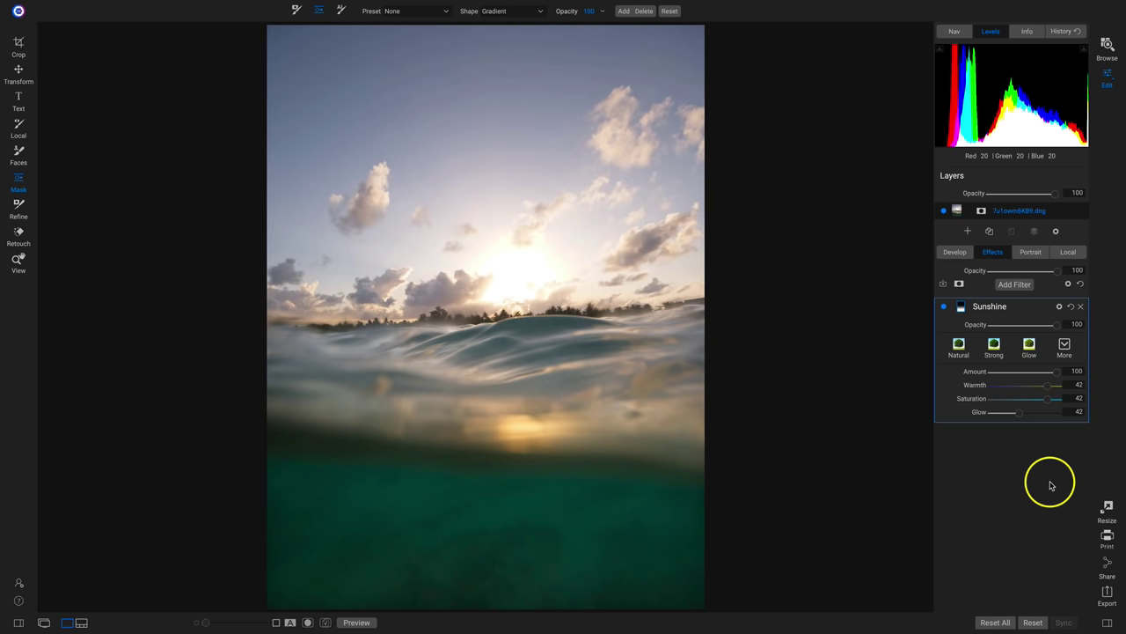
Add a Curves filter and bend the combined curve in the shadows with a point at In 46, Out 29.
click(1015, 284)
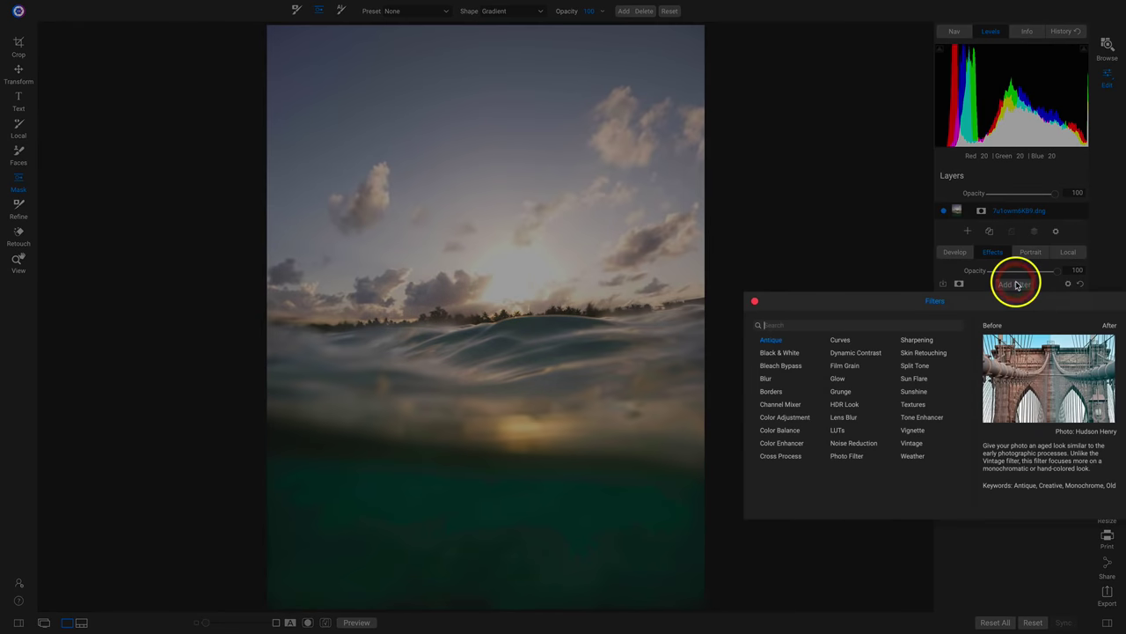
click(840, 342)
click(956, 480)
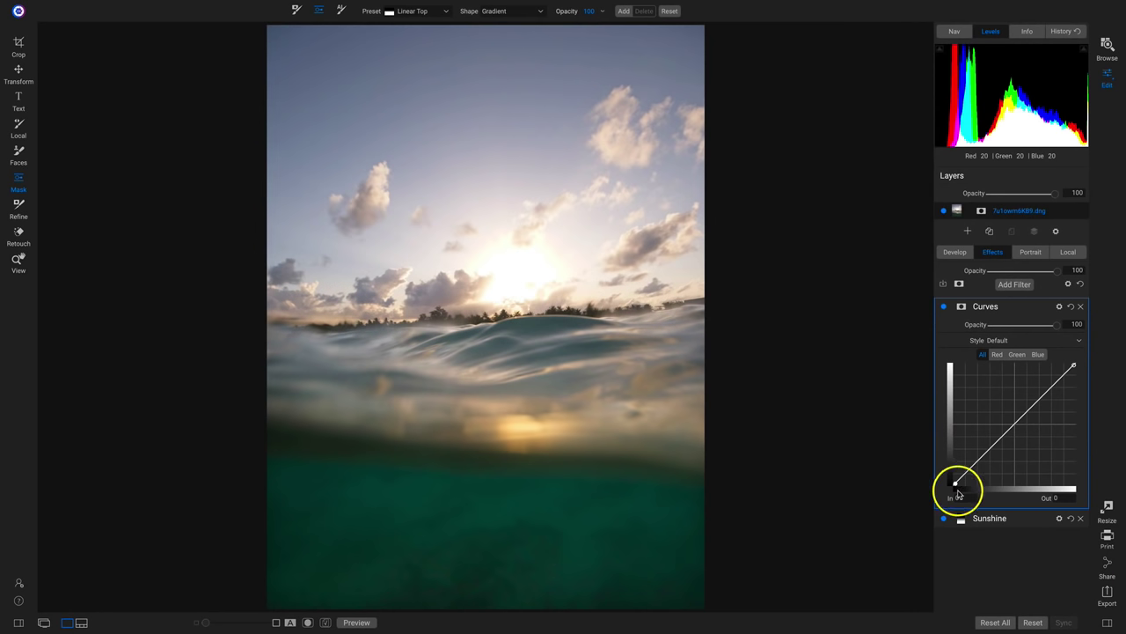
mouse_move(957, 484)
mouse_down()
mouse_move(950, 463)
mouse_move(971, 475)
mouse_move(1004, 431)
mouse_move(971, 463)
mouse_move(975, 475)
mouse_up()
click(995, 448)
click(980, 462)
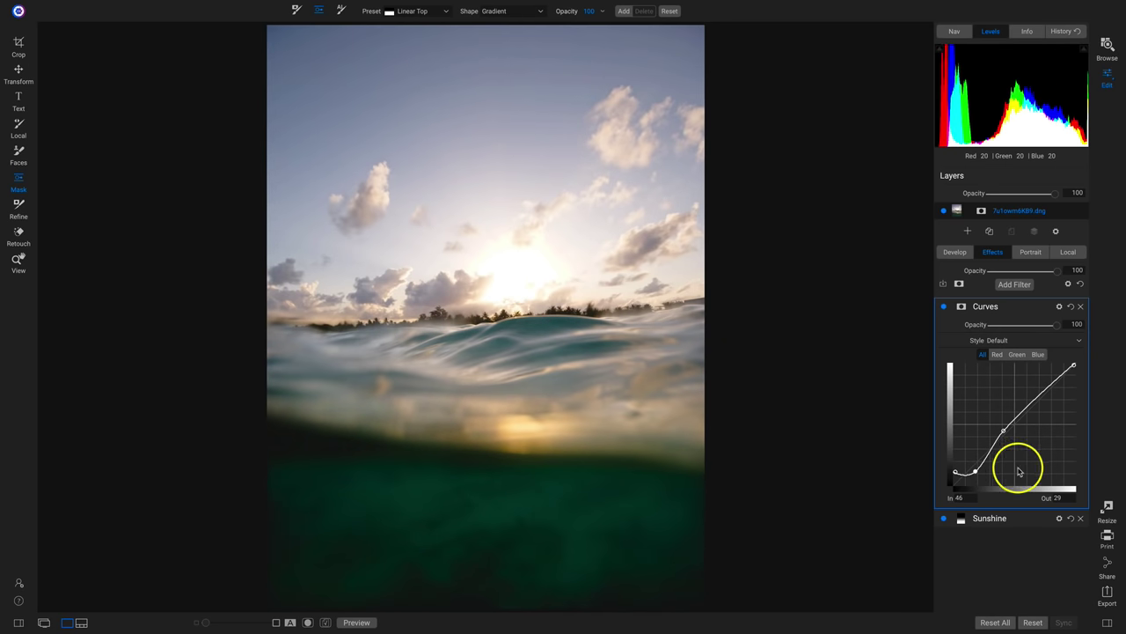
Compare the photo with and without all effects by repeatedly resetting the effects and undoing the reset.
click(1082, 285)
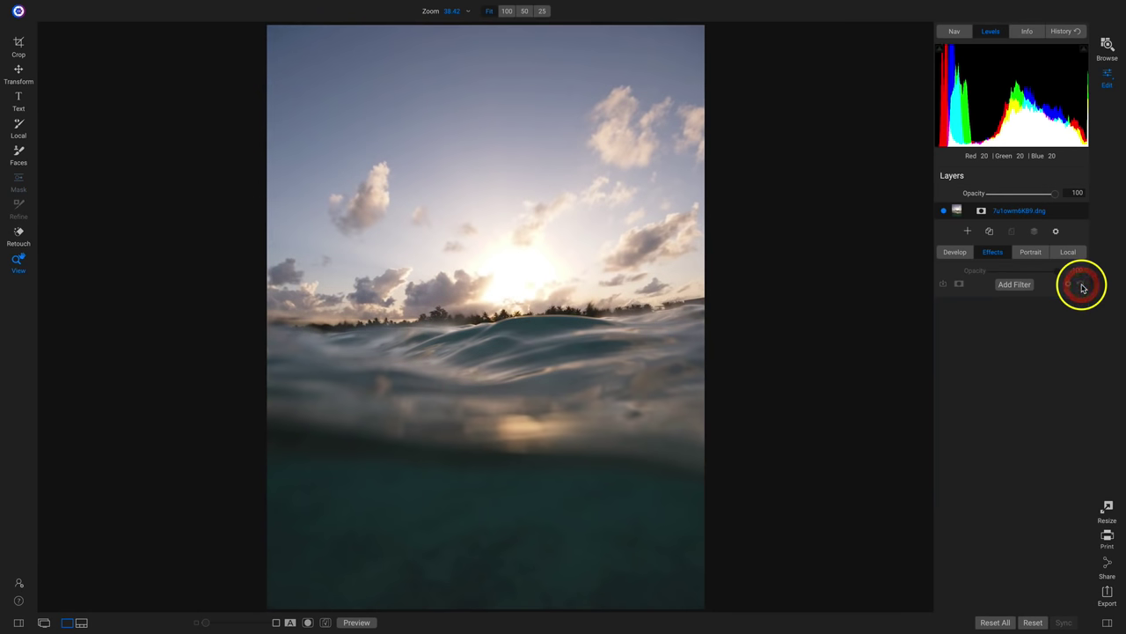
key(ctrl+z)
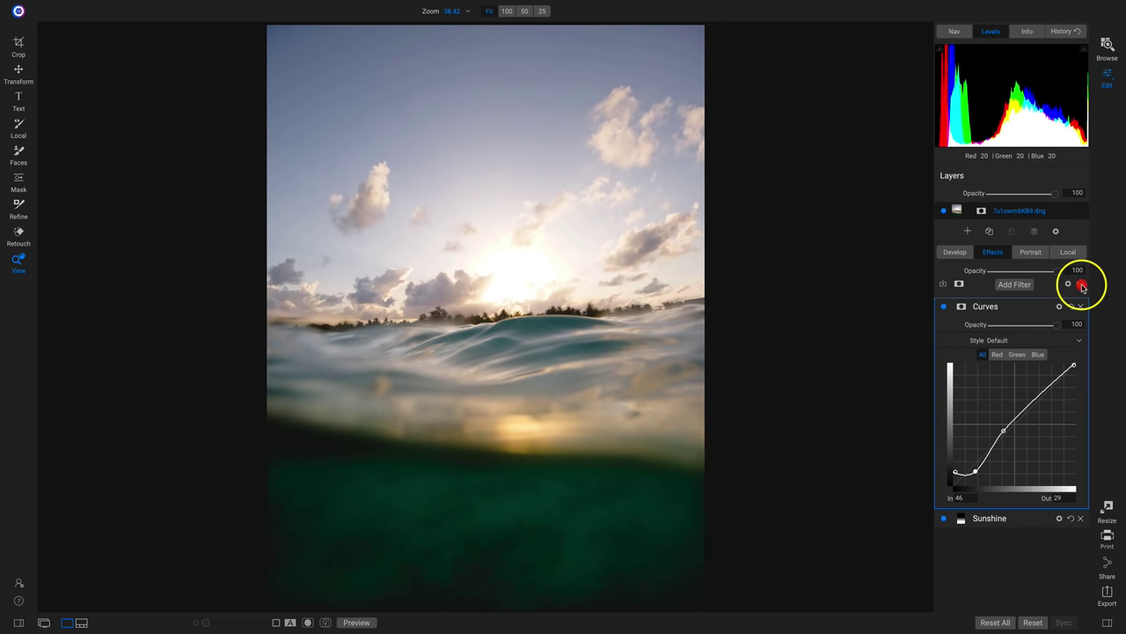
click(1081, 284)
key(ctrl+z)
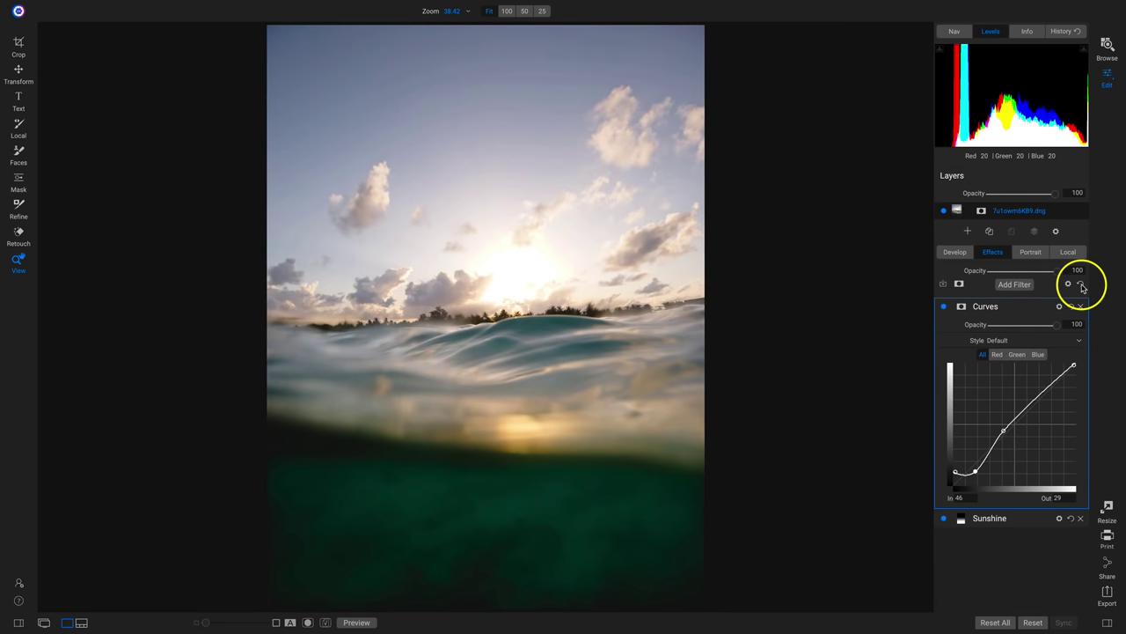
click(1082, 285)
key(ctrl+z)
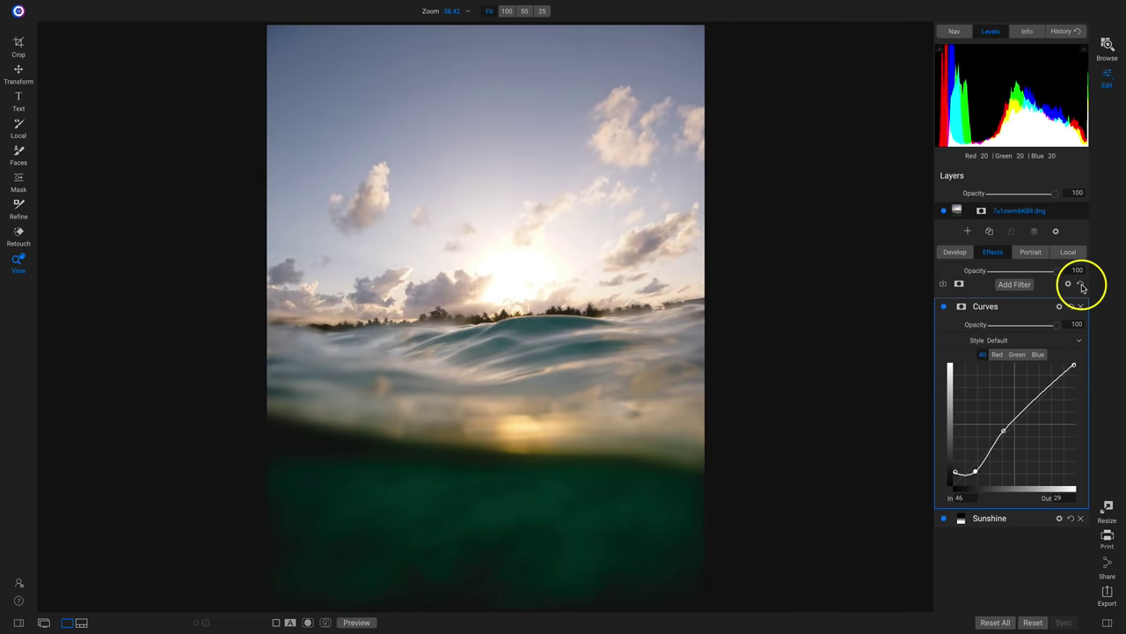
Toggle the Sunshine filter off and on to compare its effect, and expand its settings for review.
click(945, 520)
click(945, 519)
click(945, 519)
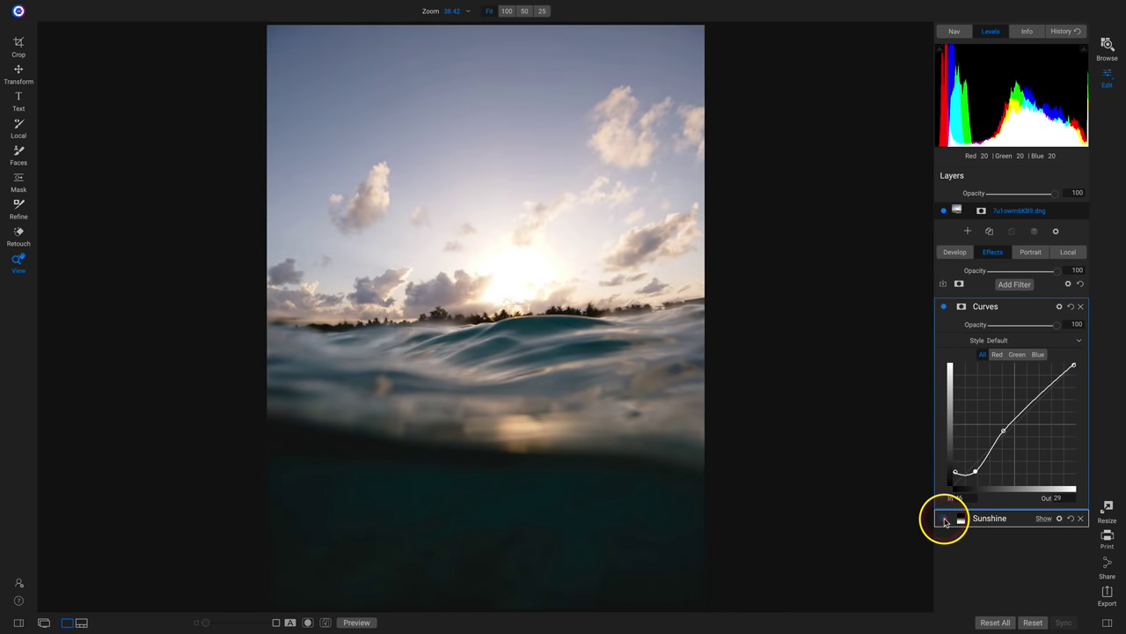
click(946, 519)
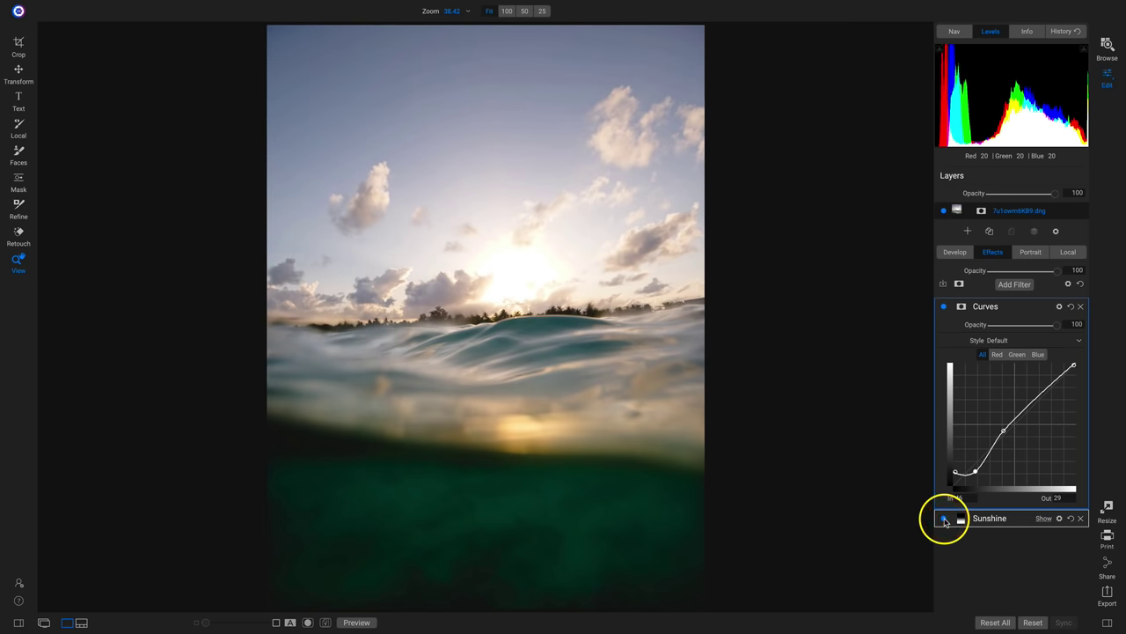
click(1043, 519)
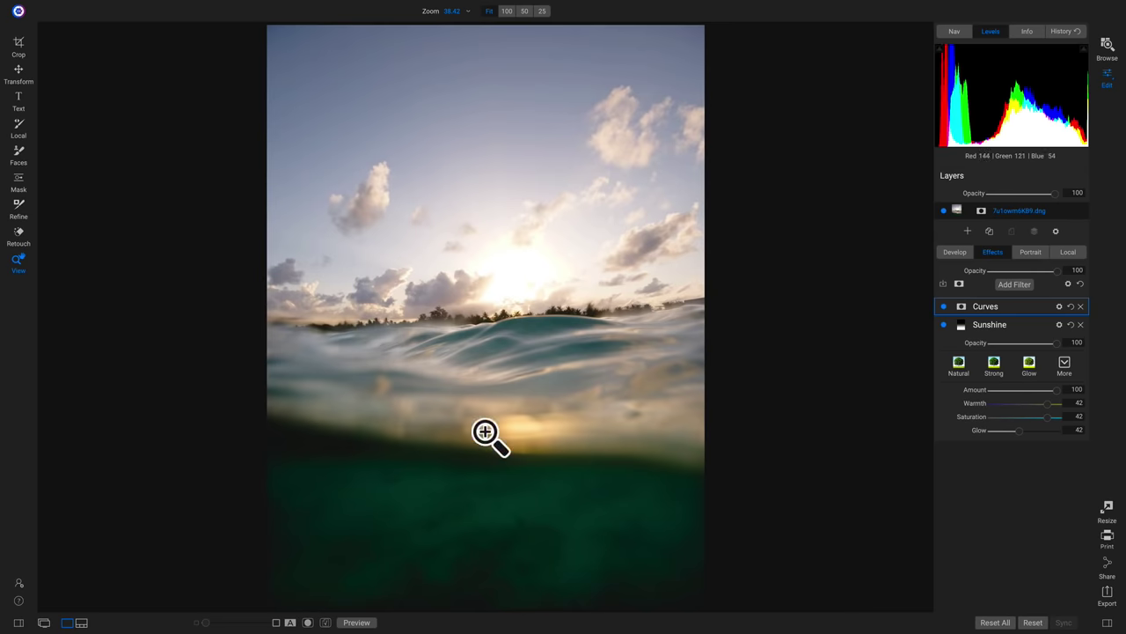
click(811, 399)
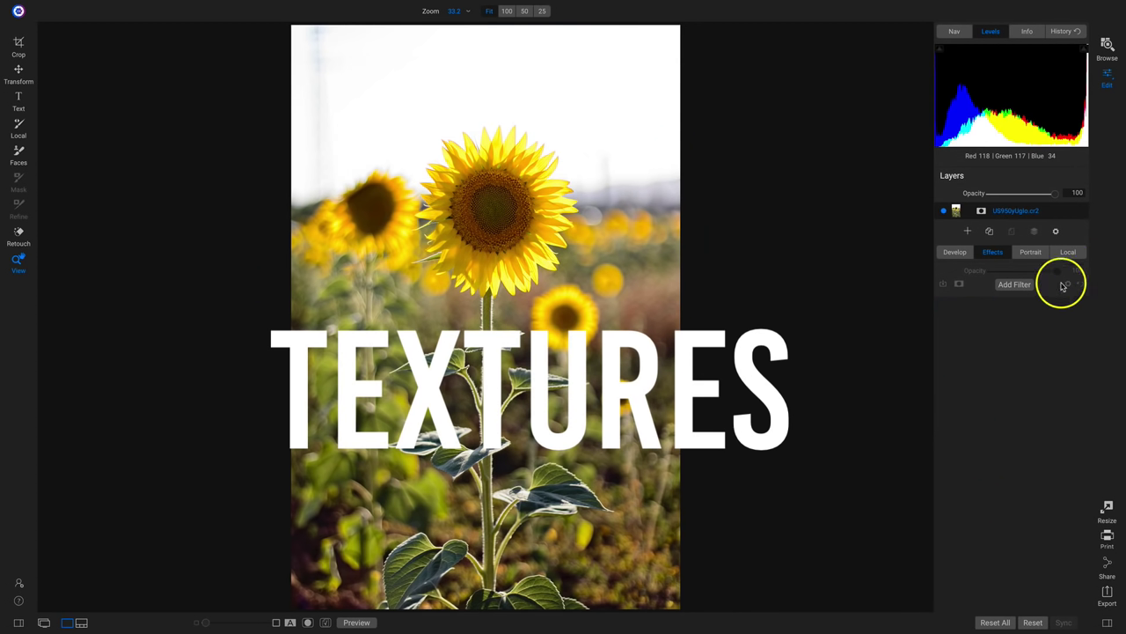
Add a Textures filter to the sunflower photo and set its texture category to Metal.
click(1017, 285)
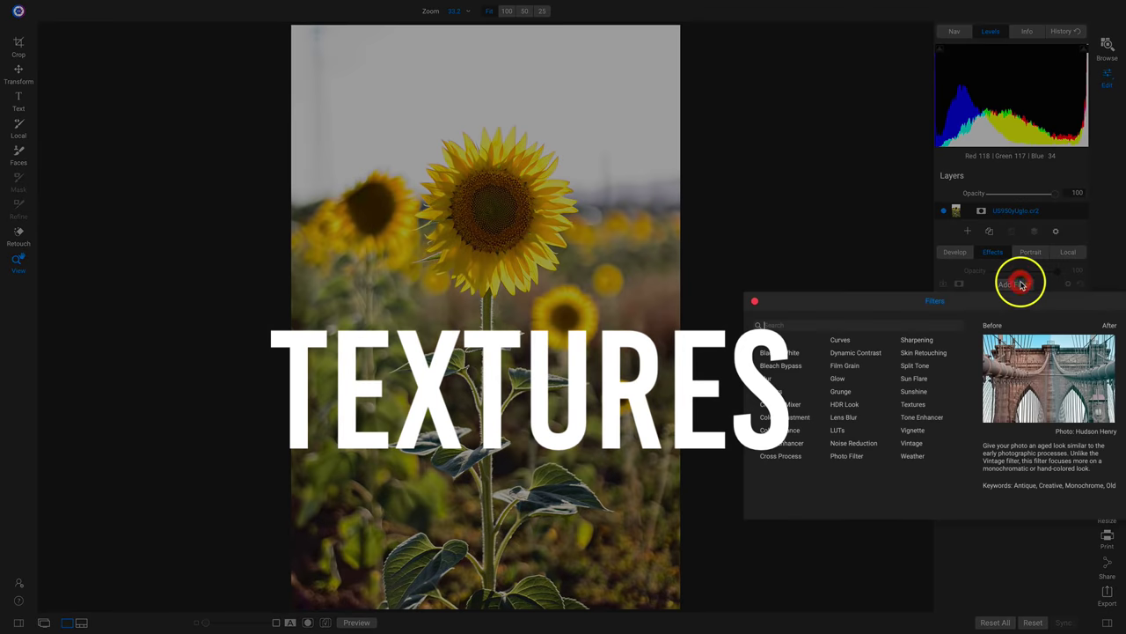
click(911, 405)
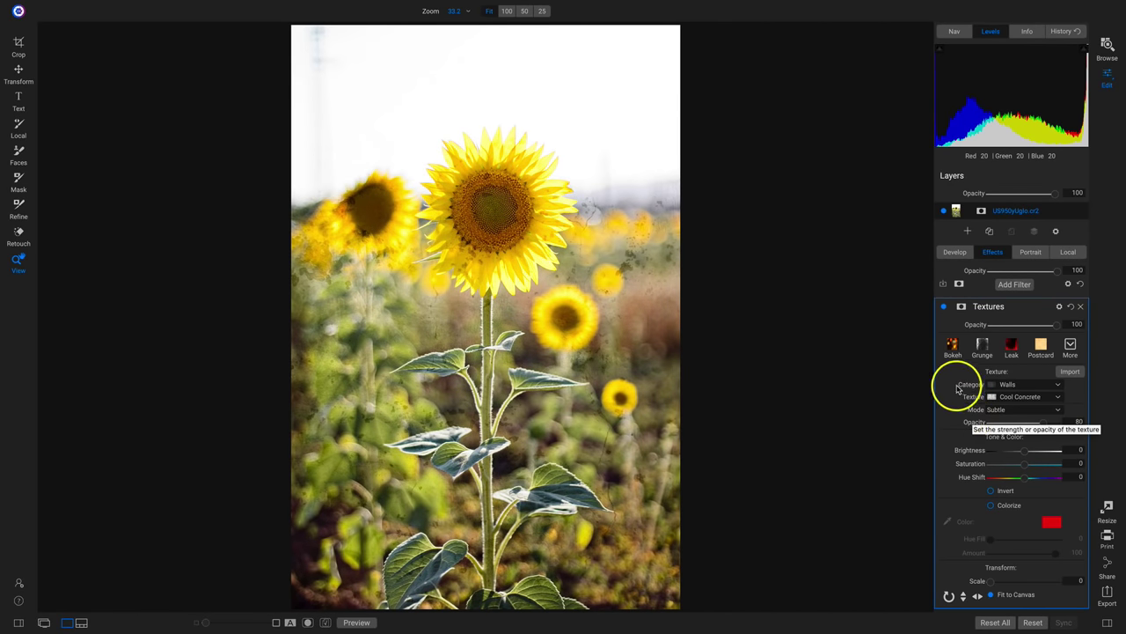
click(1017, 386)
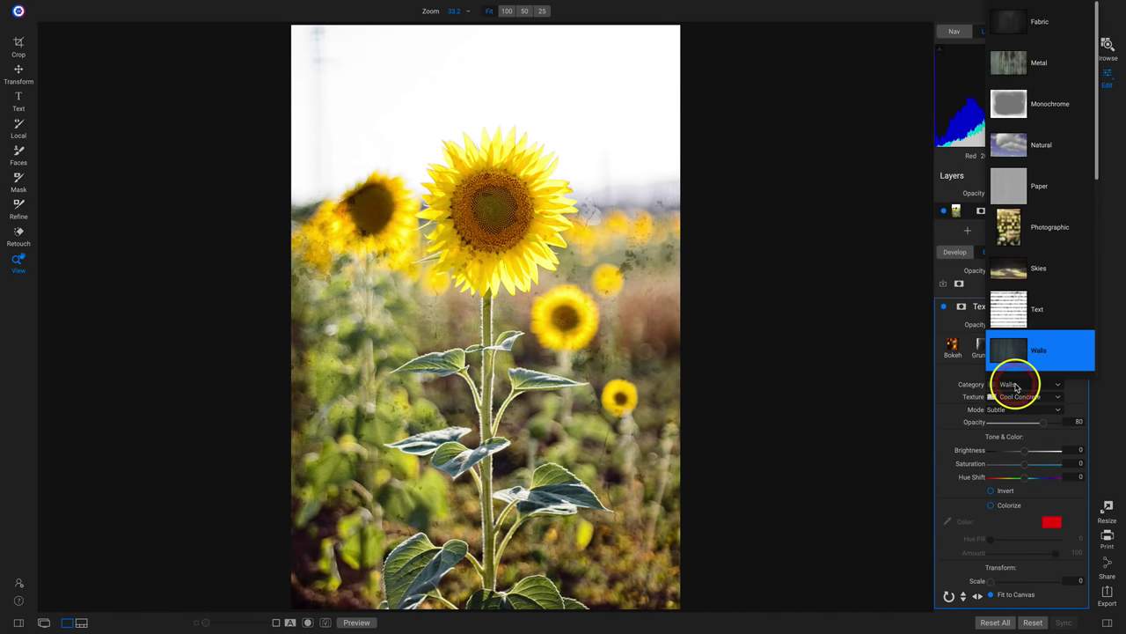
scroll(1047, 211, down, 5)
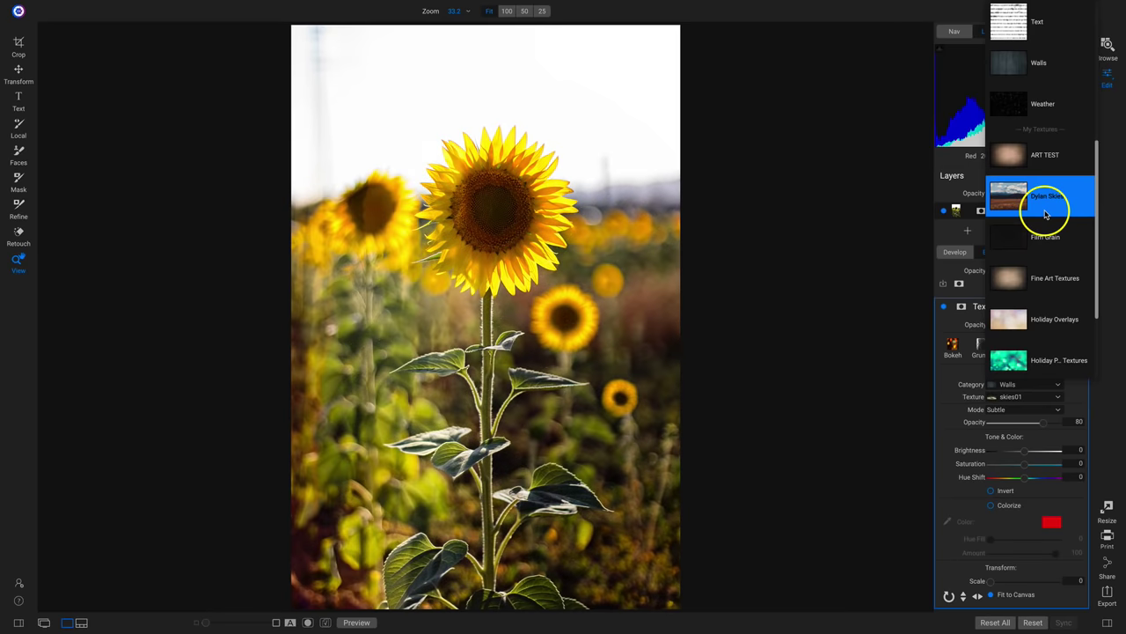
scroll(1046, 214, down, 3)
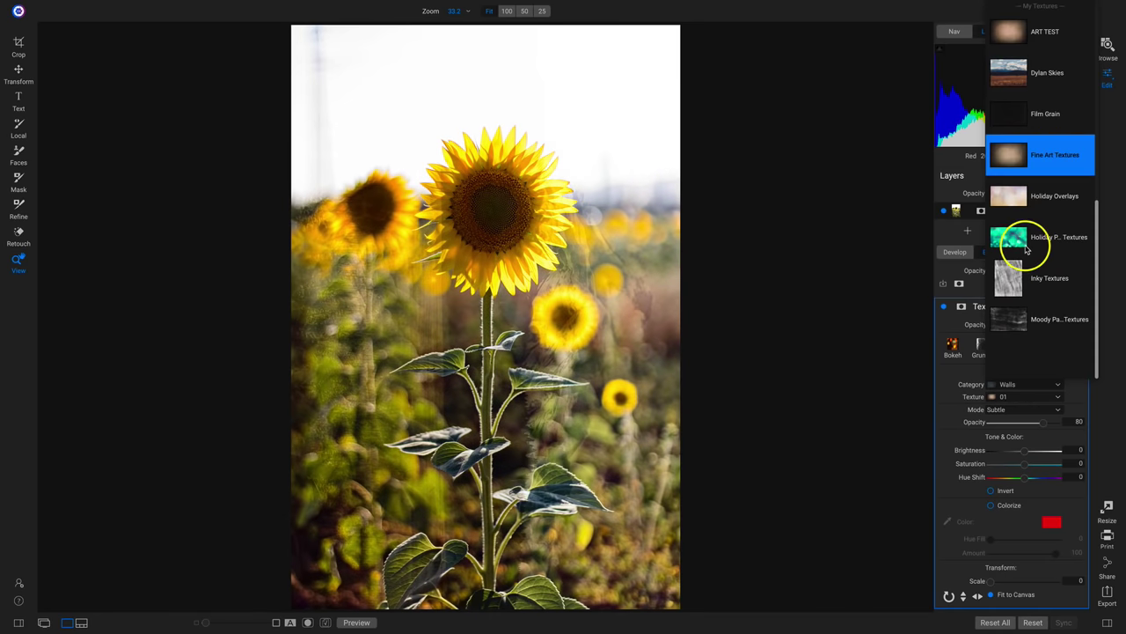
scroll(1026, 242, up, 9)
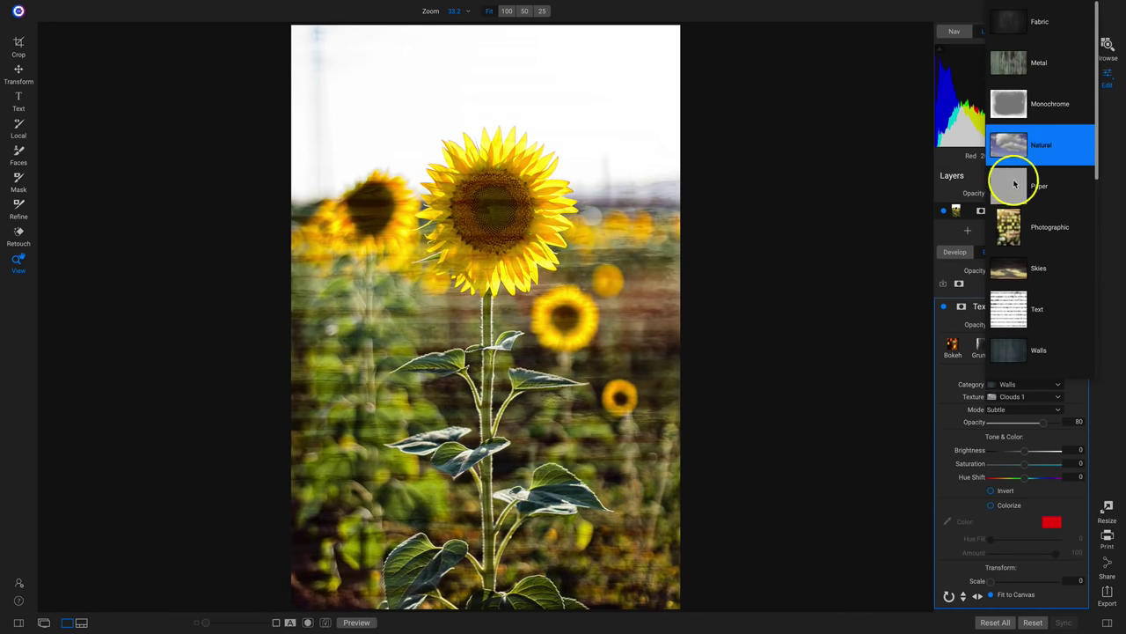
click(1037, 58)
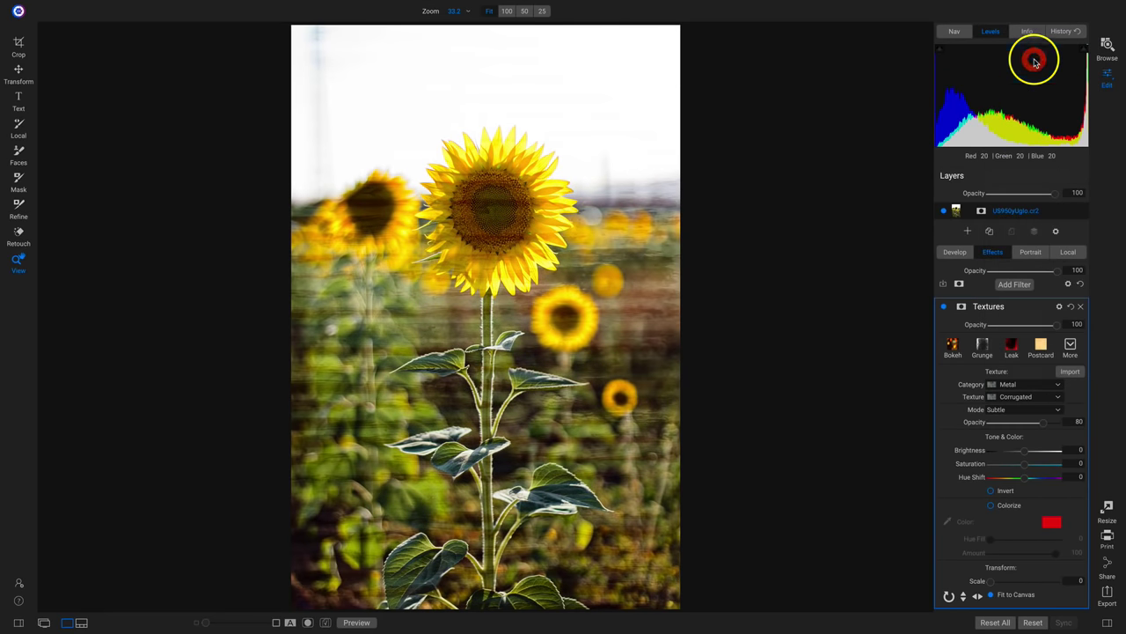
Choose Grunge Vignette as the texture from the Metal category.
click(1016, 396)
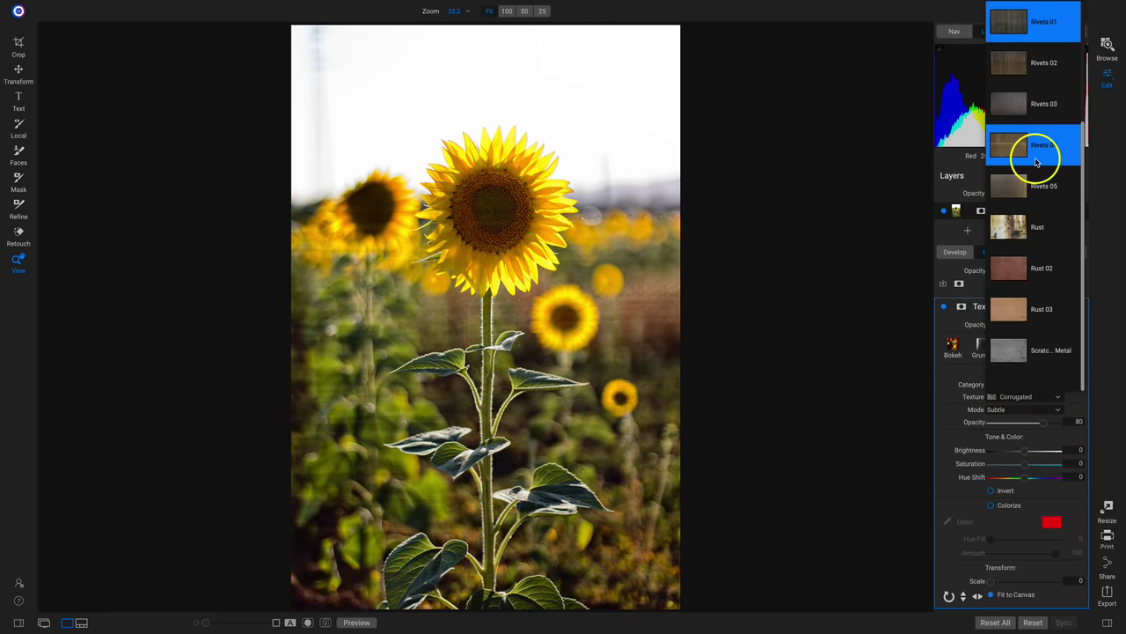
scroll(1023, 307, up, 3)
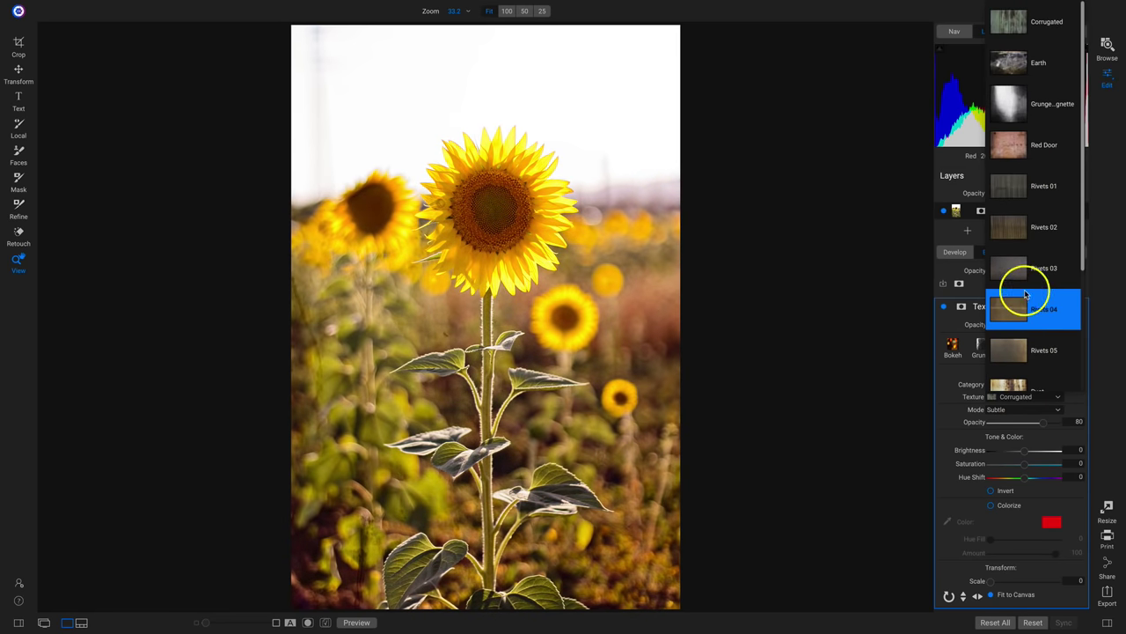
click(1032, 103)
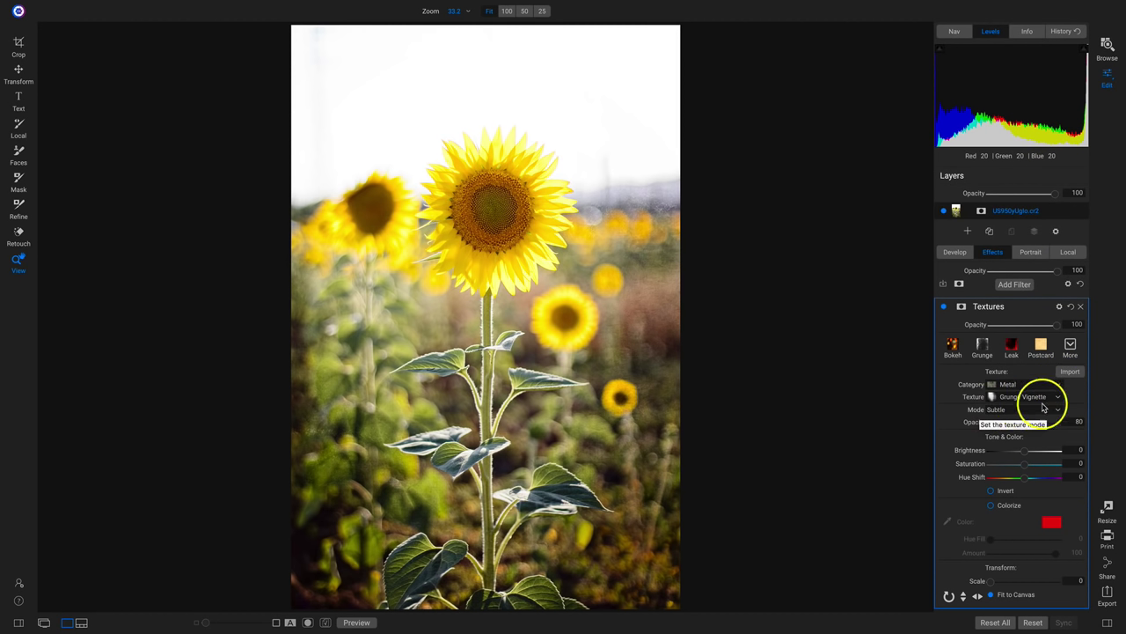
Set the texture's mode to Replace and its opacity to 100.
click(1035, 409)
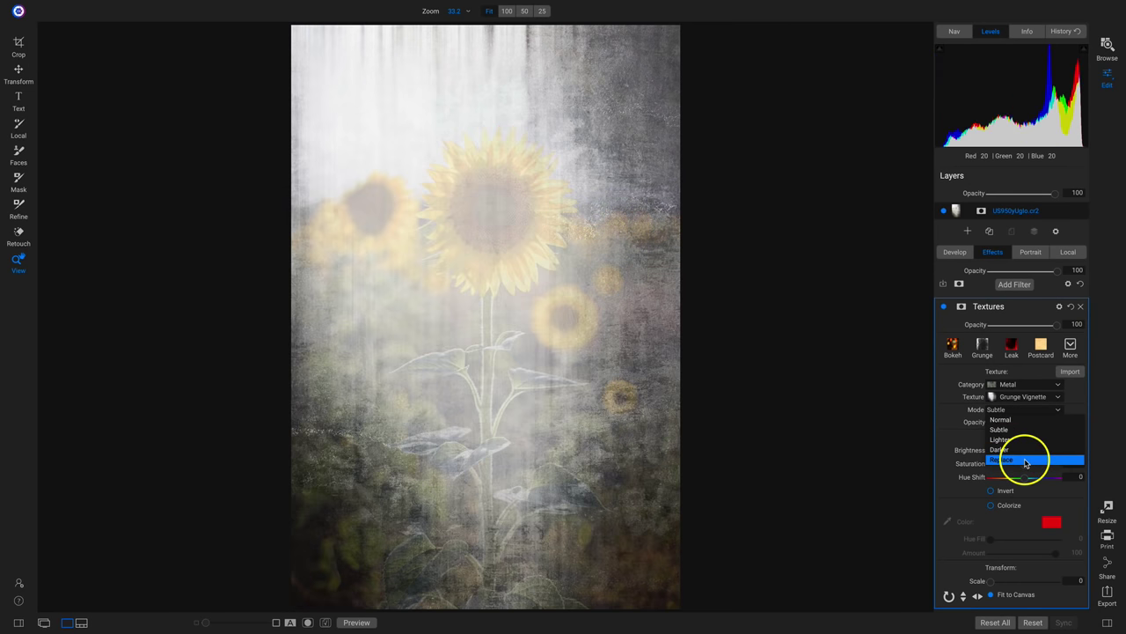
click(1026, 460)
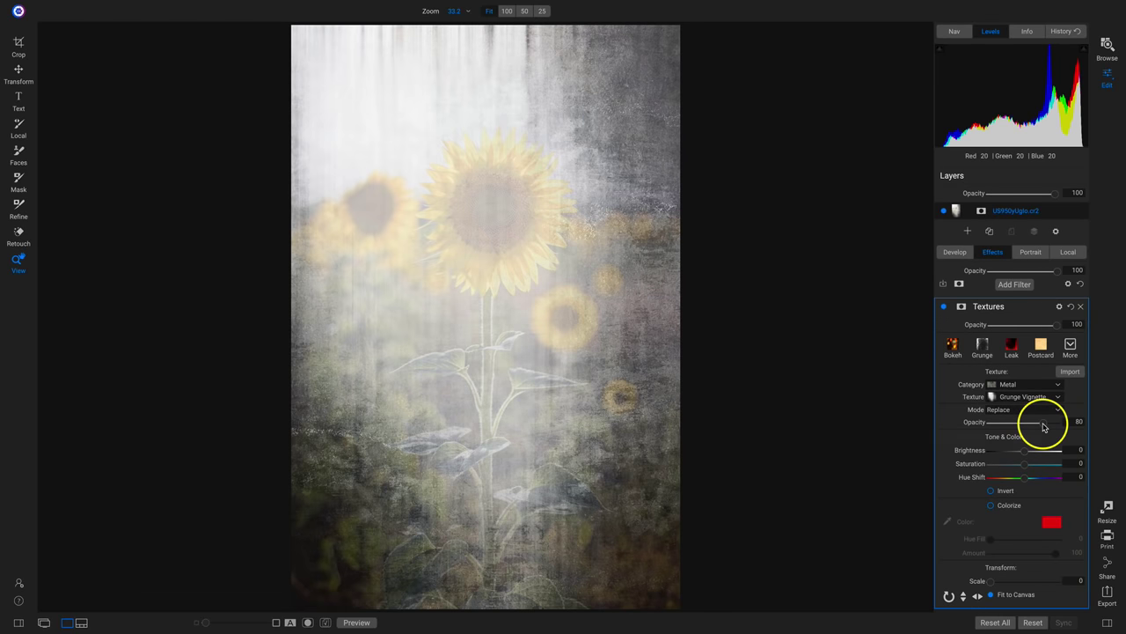
drag(1043, 427, 1088, 424)
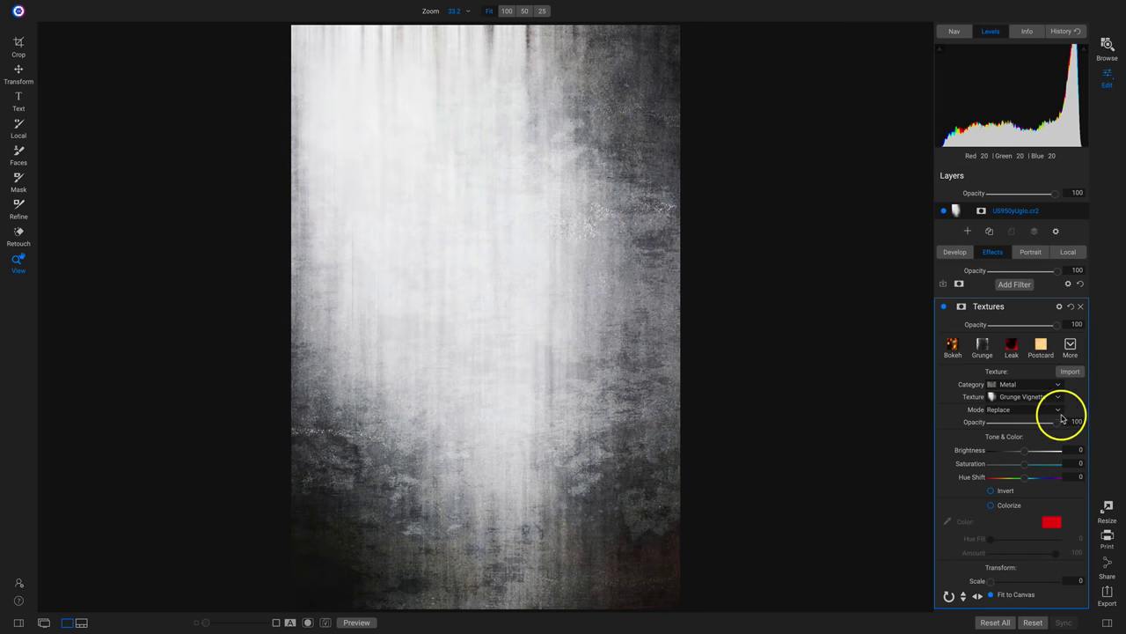
Set the texture's mode to Subtle, and switch the Textures filter off and on to compare the effect.
click(1037, 411)
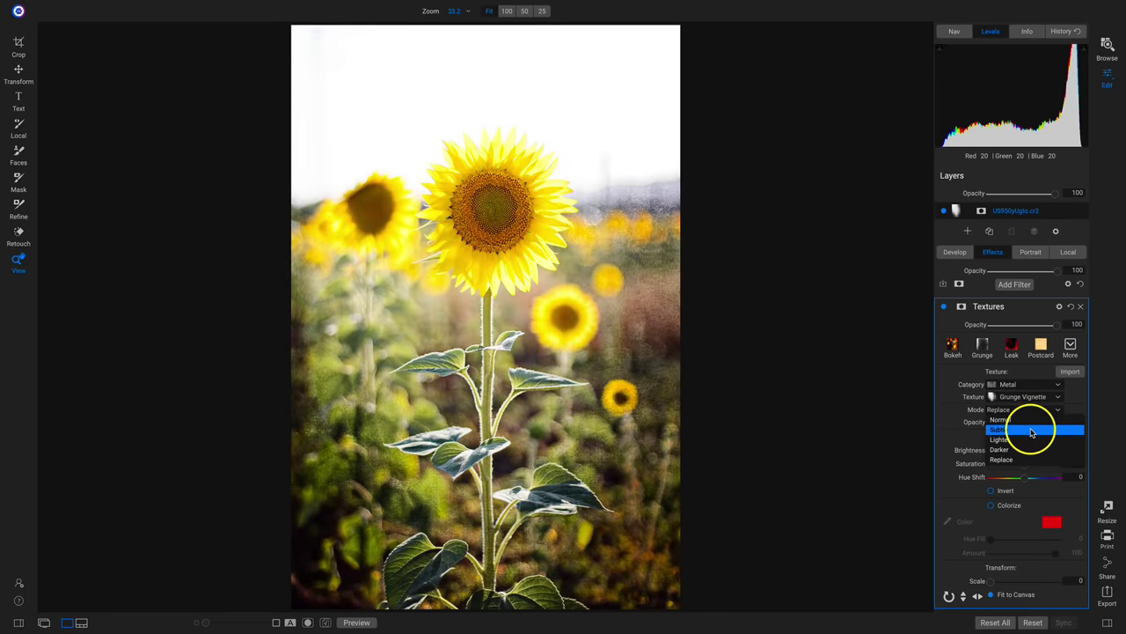
click(1028, 430)
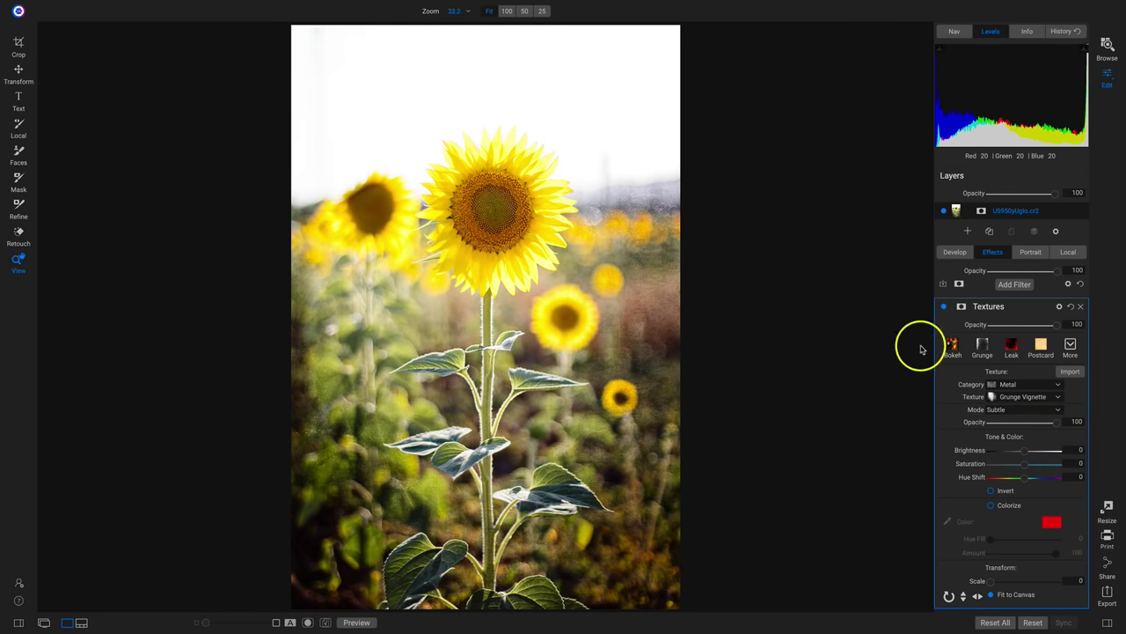
click(943, 309)
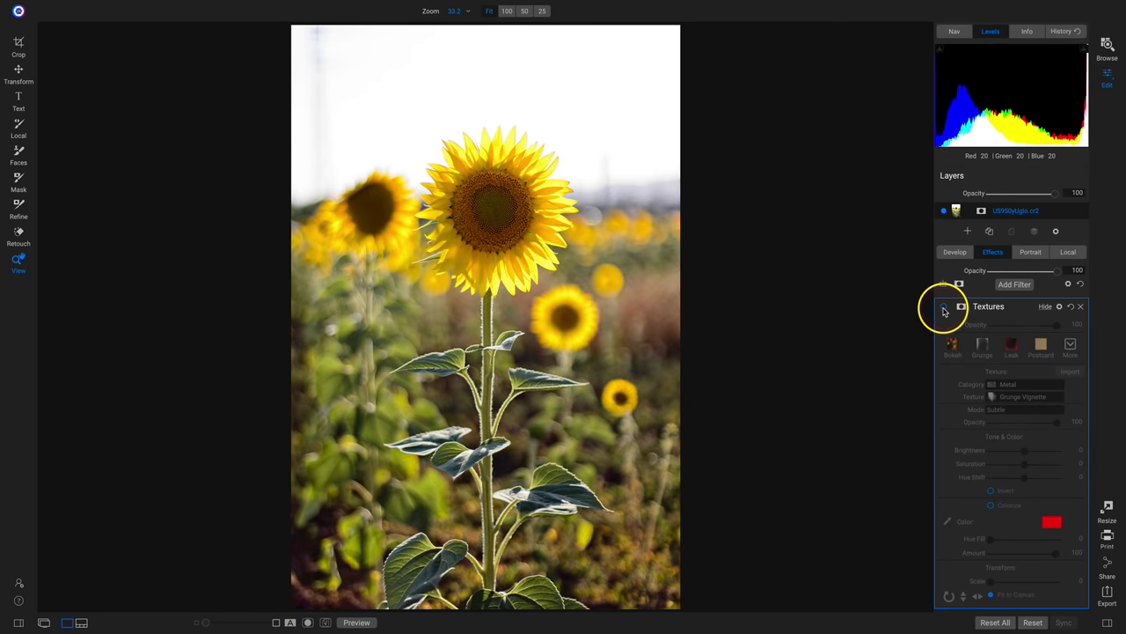
click(943, 309)
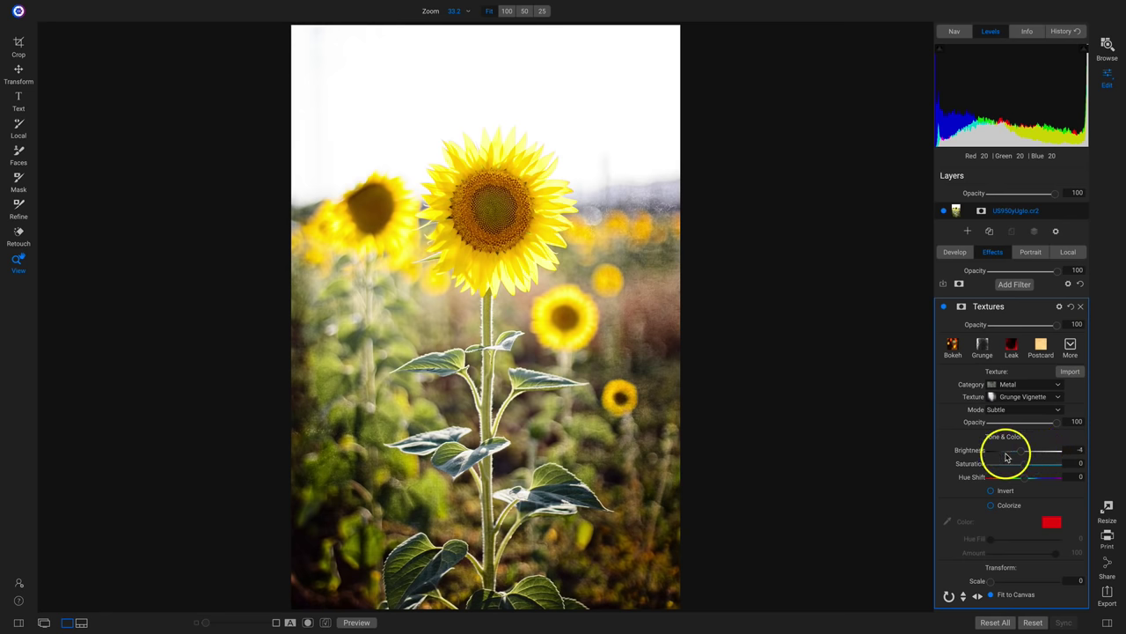
Set the texture's Brightness to -30, Saturation to 18 and Hue Shift to 19, and preview Invert on and off.
drag(1007, 456, 1044, 481)
click(1032, 477)
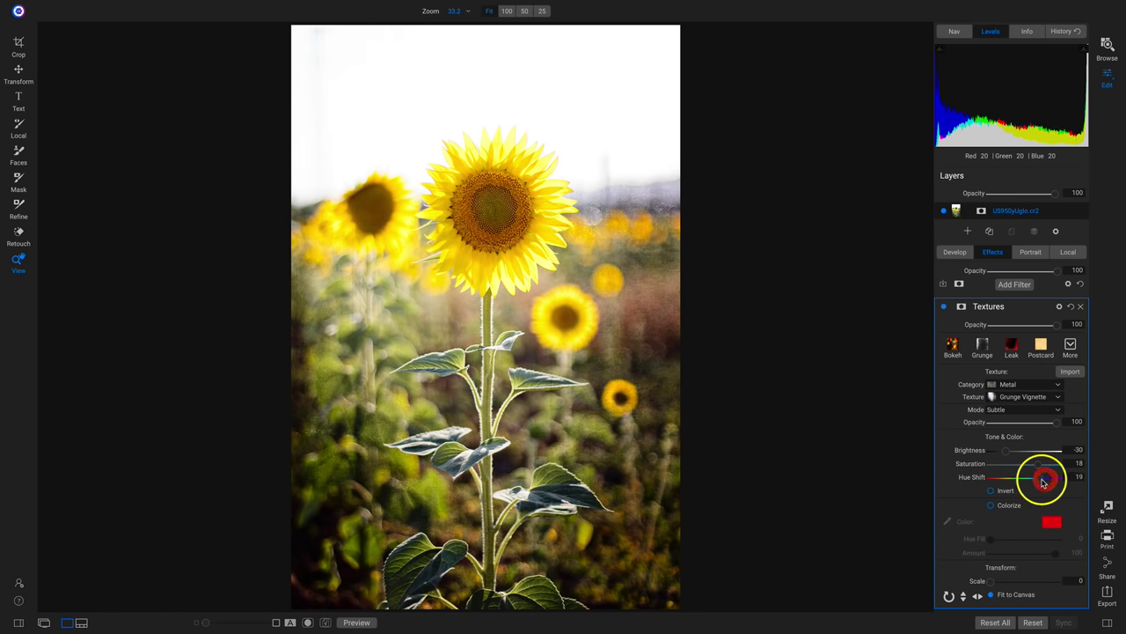
click(992, 493)
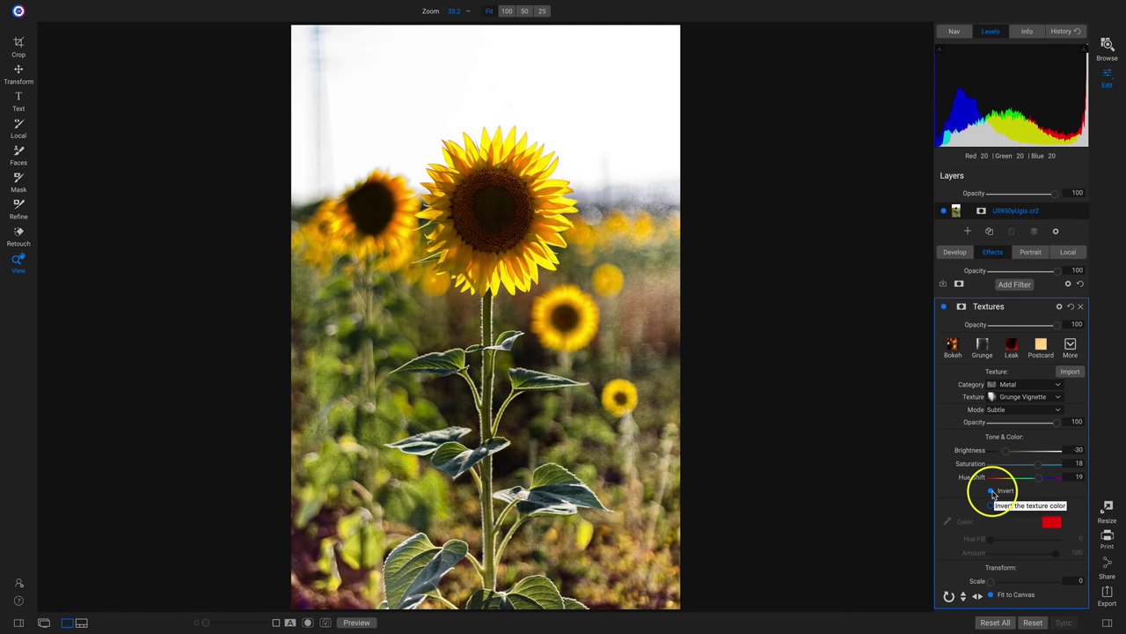
click(991, 493)
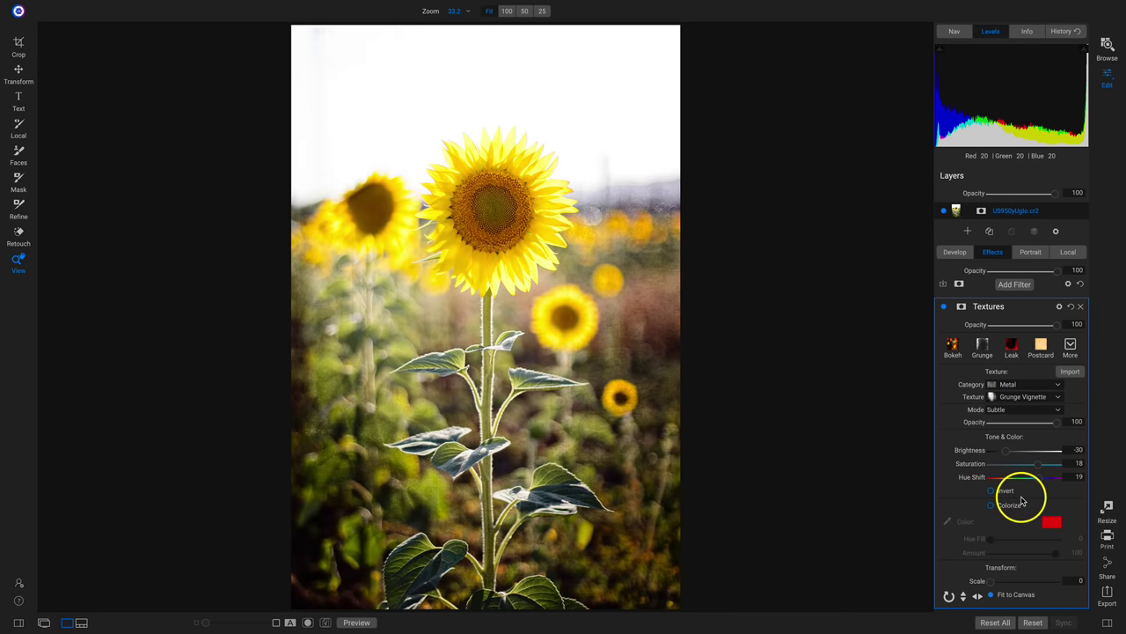
Enable Colorize with yellow sampled from the large sunflower, and replace that color with a blue from the Spectrum palette.
click(1006, 507)
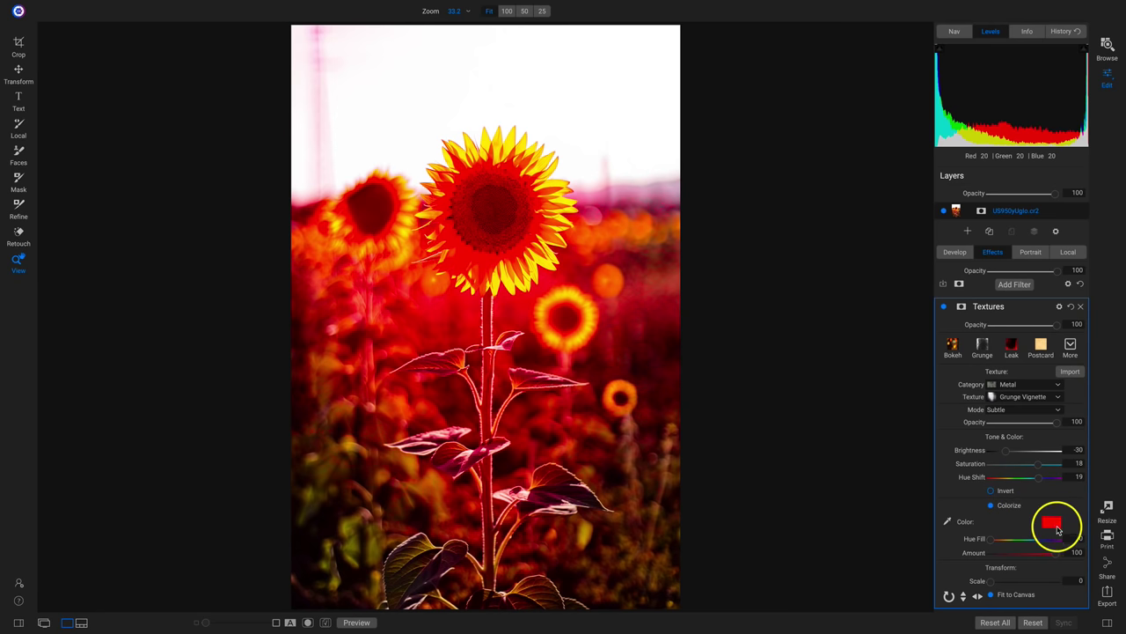
click(507, 282)
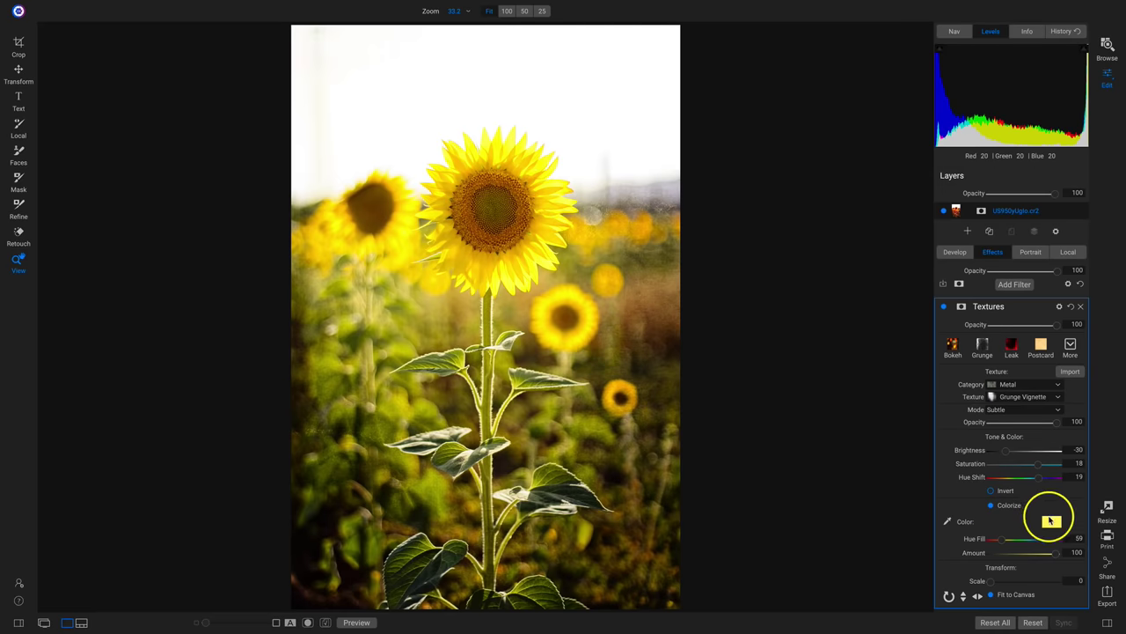
click(1050, 521)
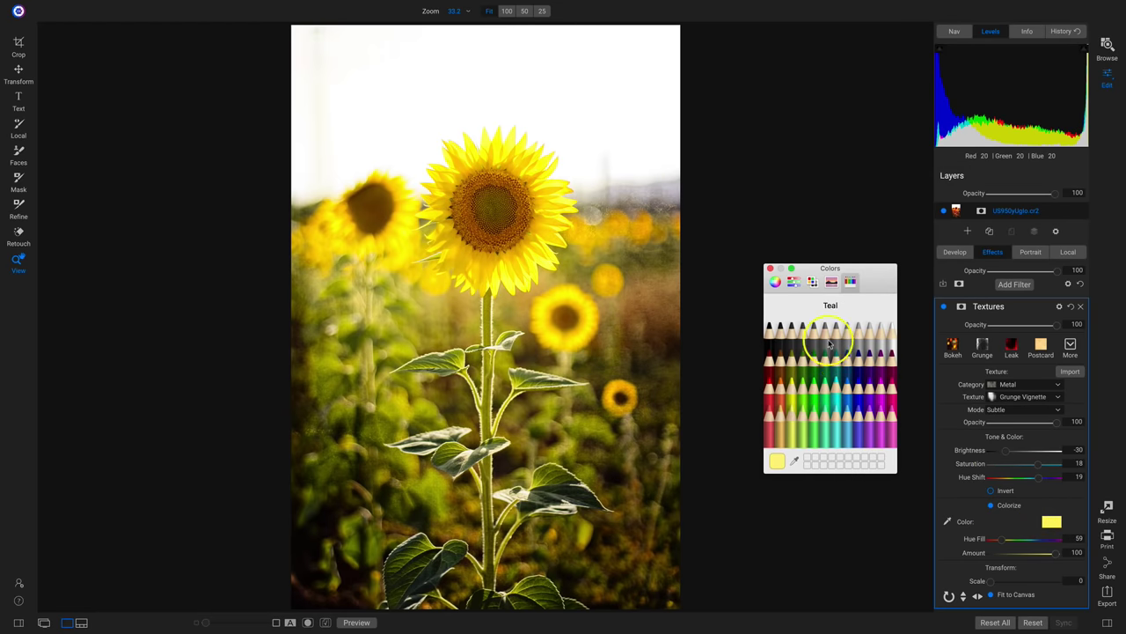
click(832, 281)
click(812, 281)
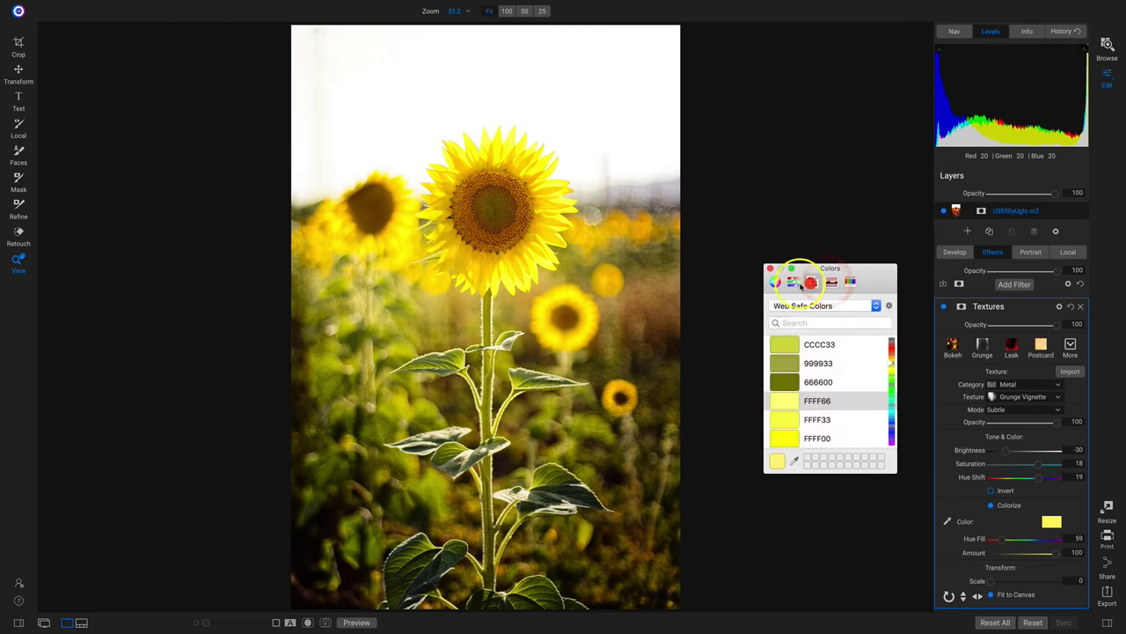
click(793, 281)
click(831, 282)
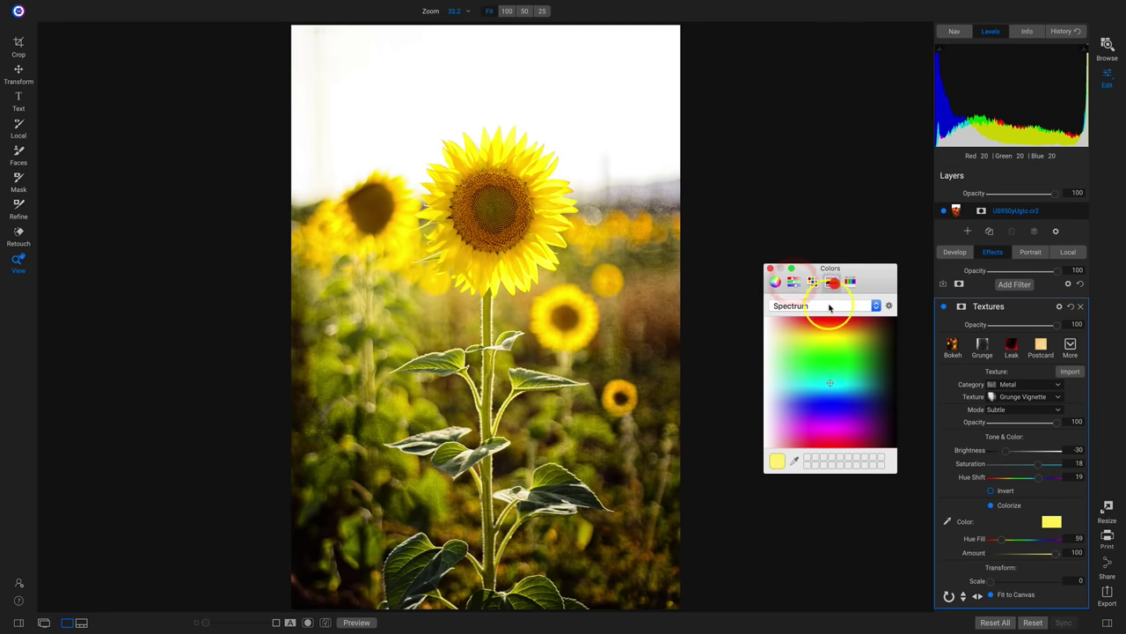
click(824, 352)
click(809, 403)
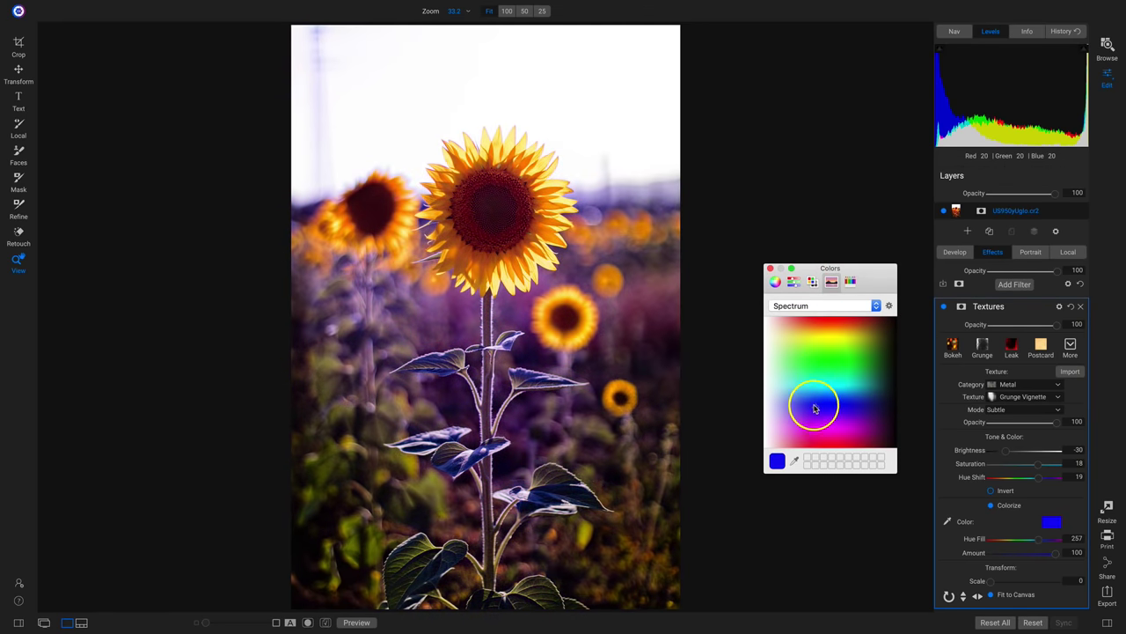
click(771, 269)
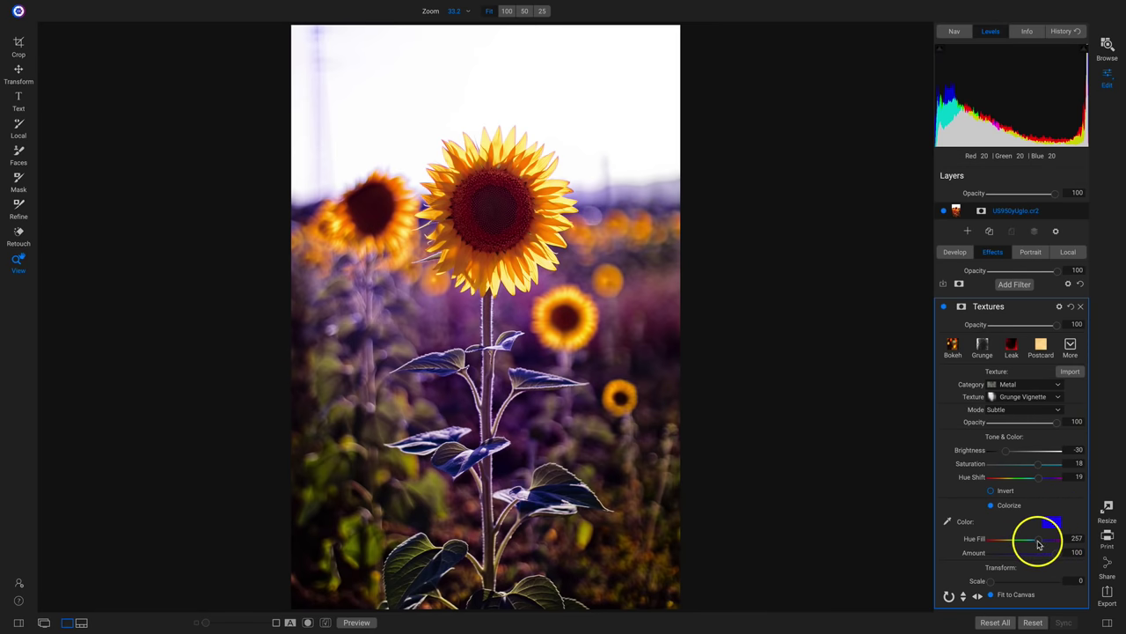
Set the colorize Hue Fill to 281 and its Amount to 67.
drag(1038, 545, 955, 594)
click(992, 596)
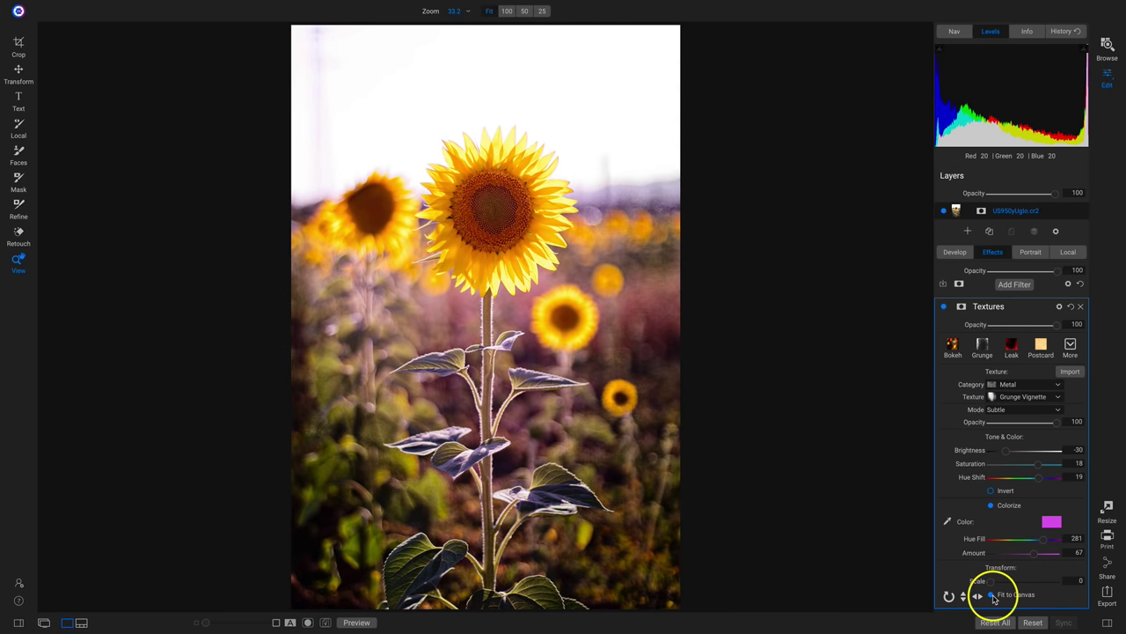
Rotate the texture repeatedly and flip it vertically and horizontally to try different orientations on the photo.
click(948, 599)
click(948, 598)
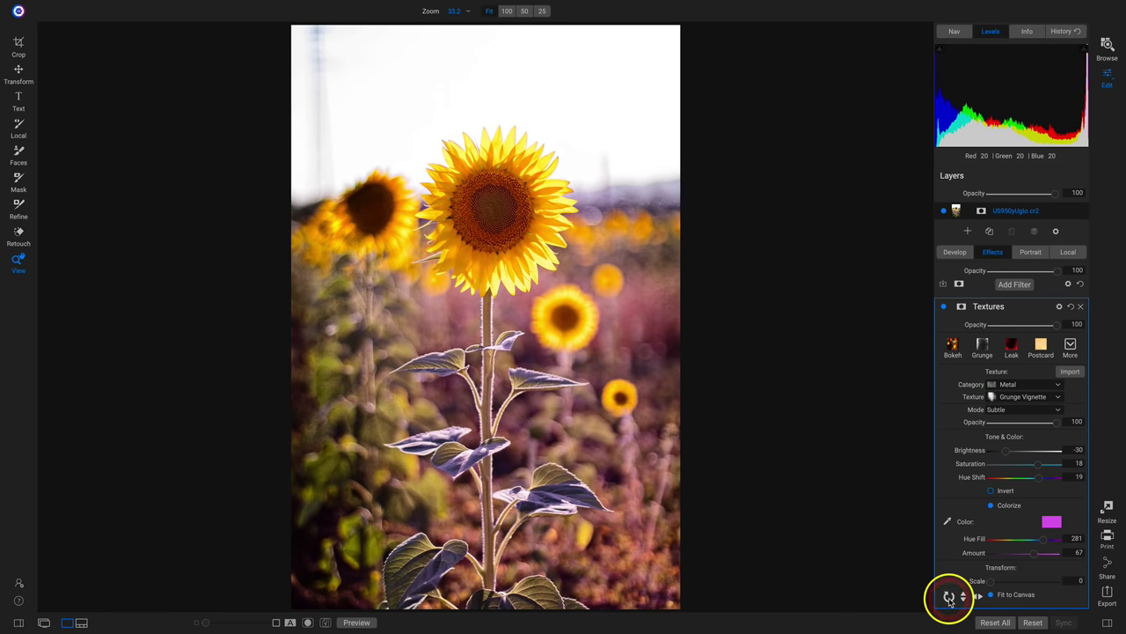
click(948, 598)
click(963, 596)
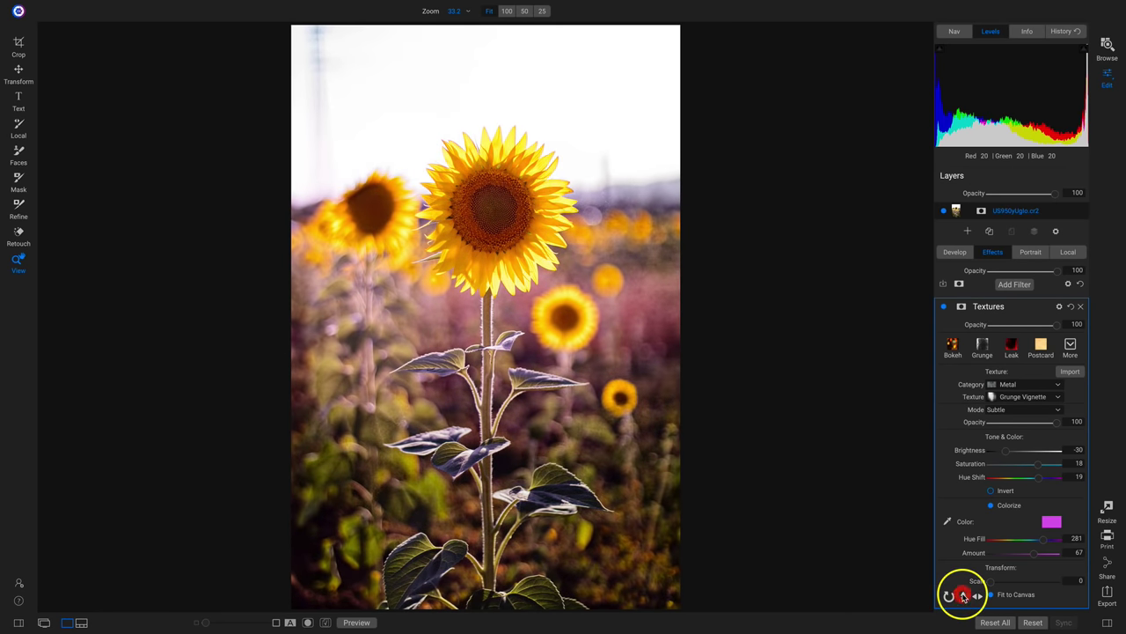
click(949, 597)
click(949, 597)
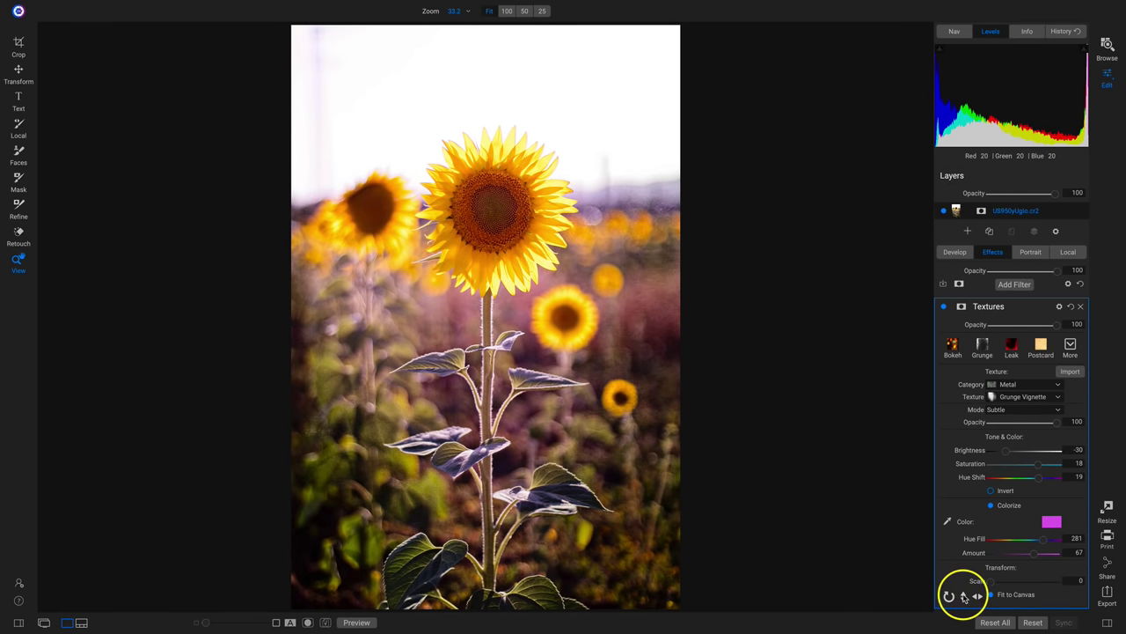
click(964, 597)
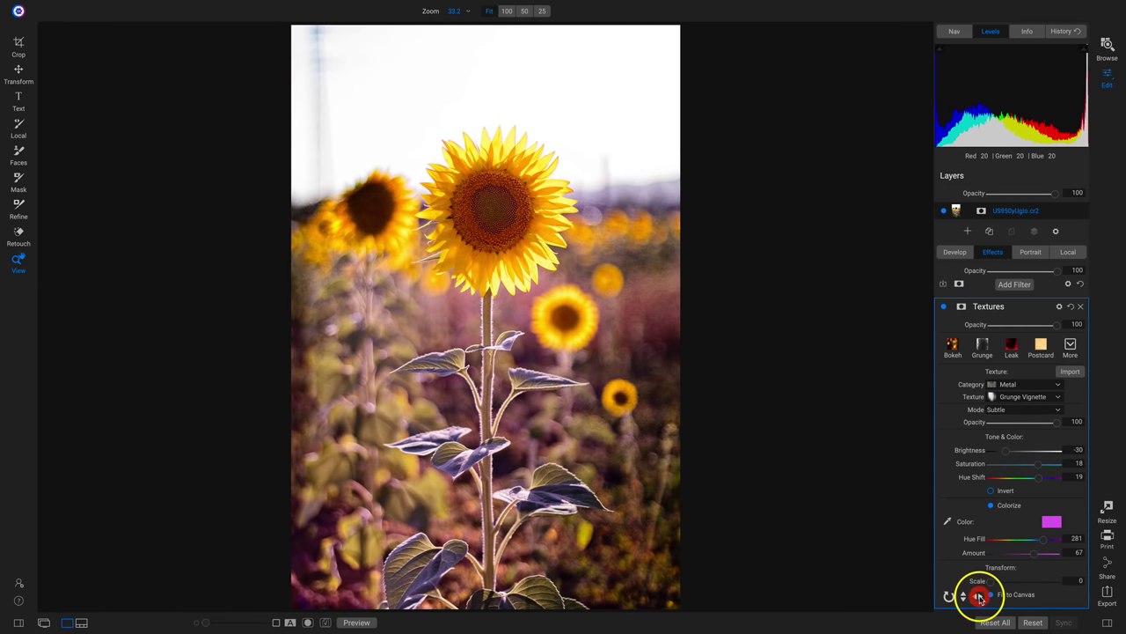
click(980, 597)
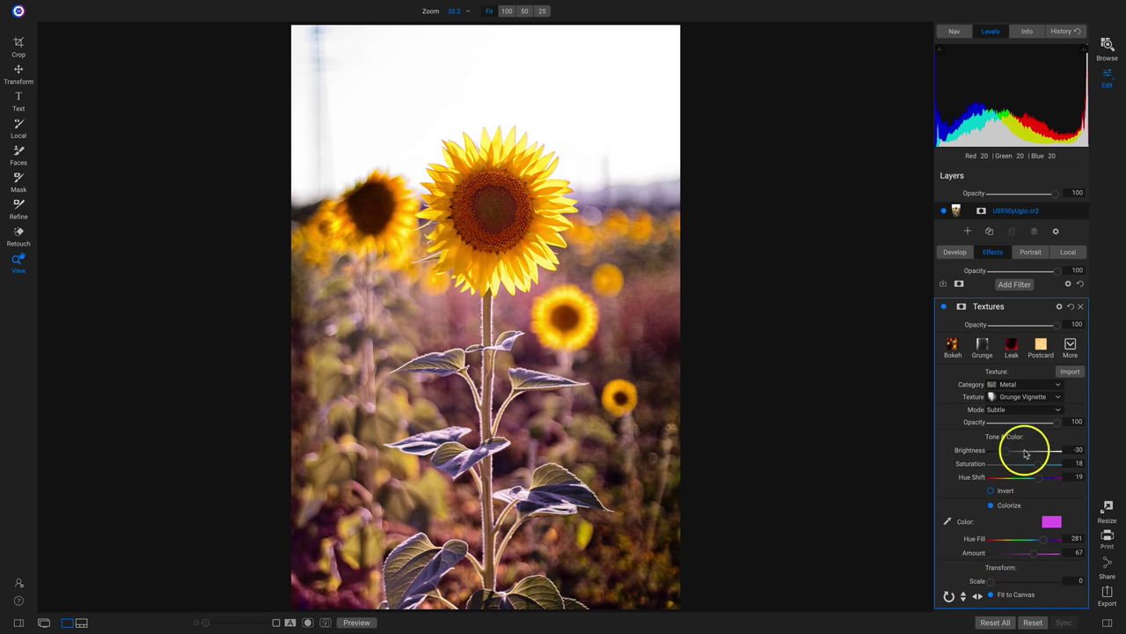
Set the texture's mode to Replace, and rotate the texture once and flip it vertically and horizontally.
click(1030, 409)
click(1030, 459)
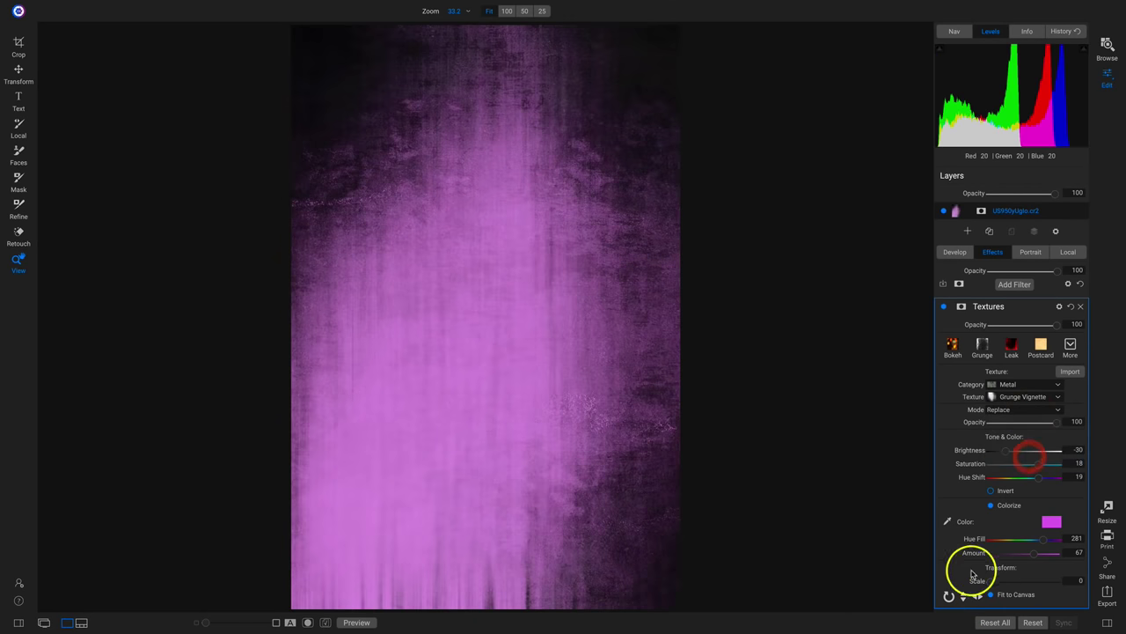
click(947, 598)
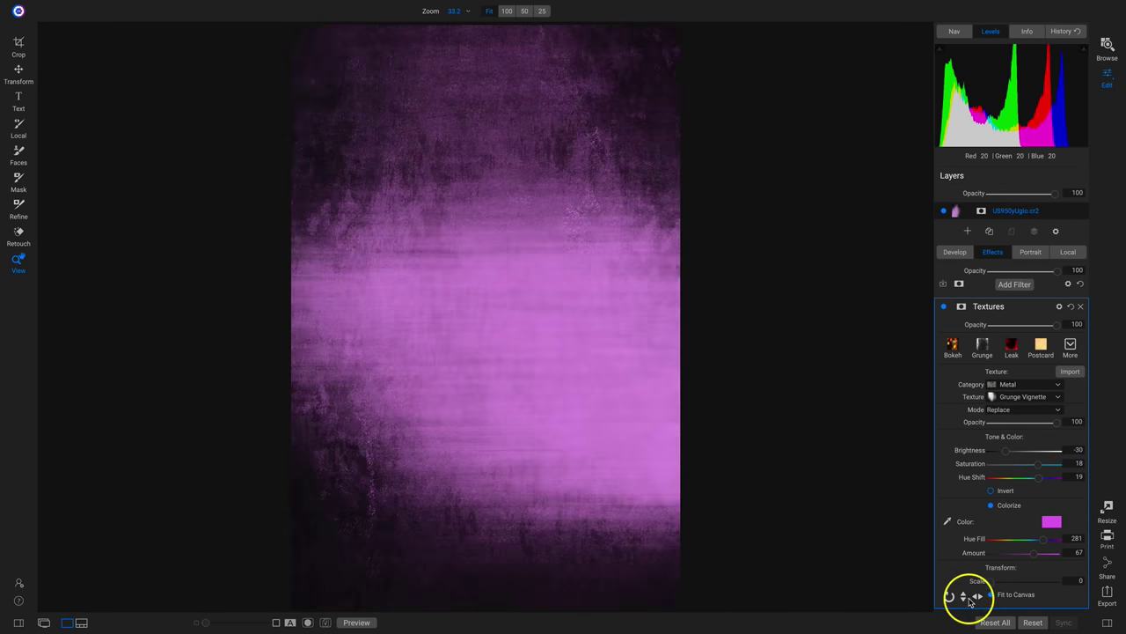
click(964, 597)
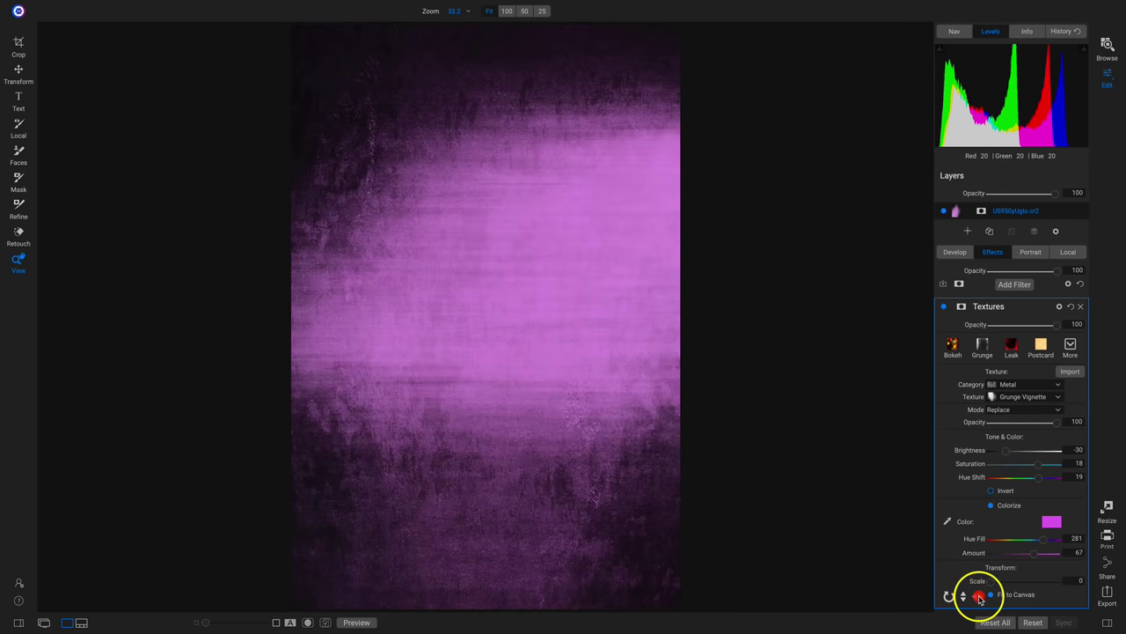
click(978, 596)
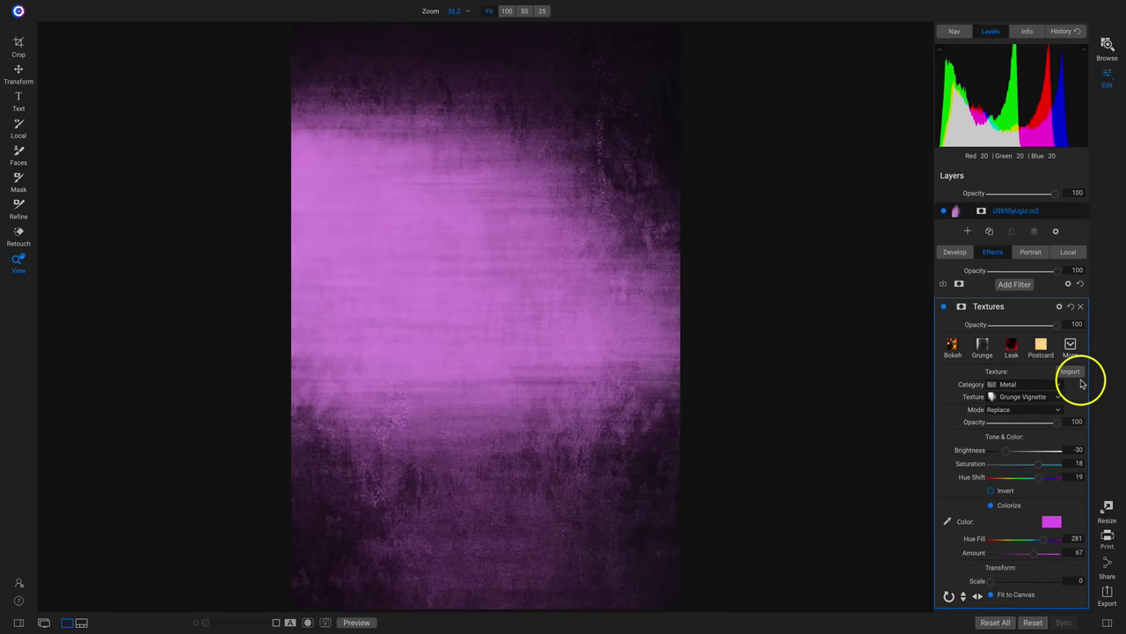
Reset the Textures filter, and set the Cool Concrete texture's mode to Replace and its opacity to 100.
click(1073, 323)
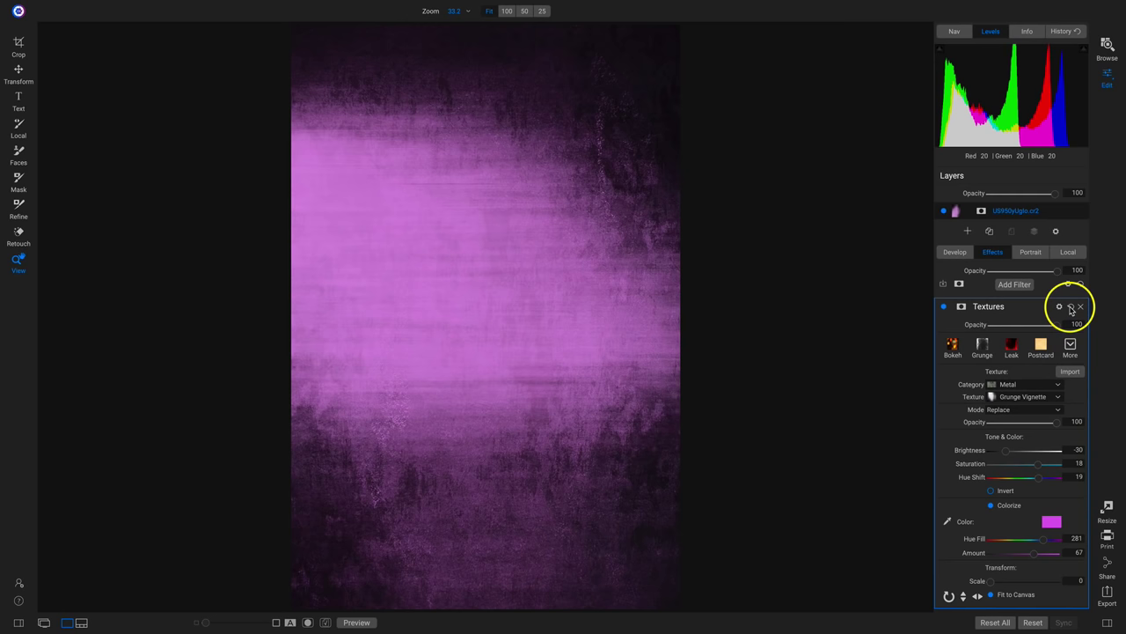
click(1071, 307)
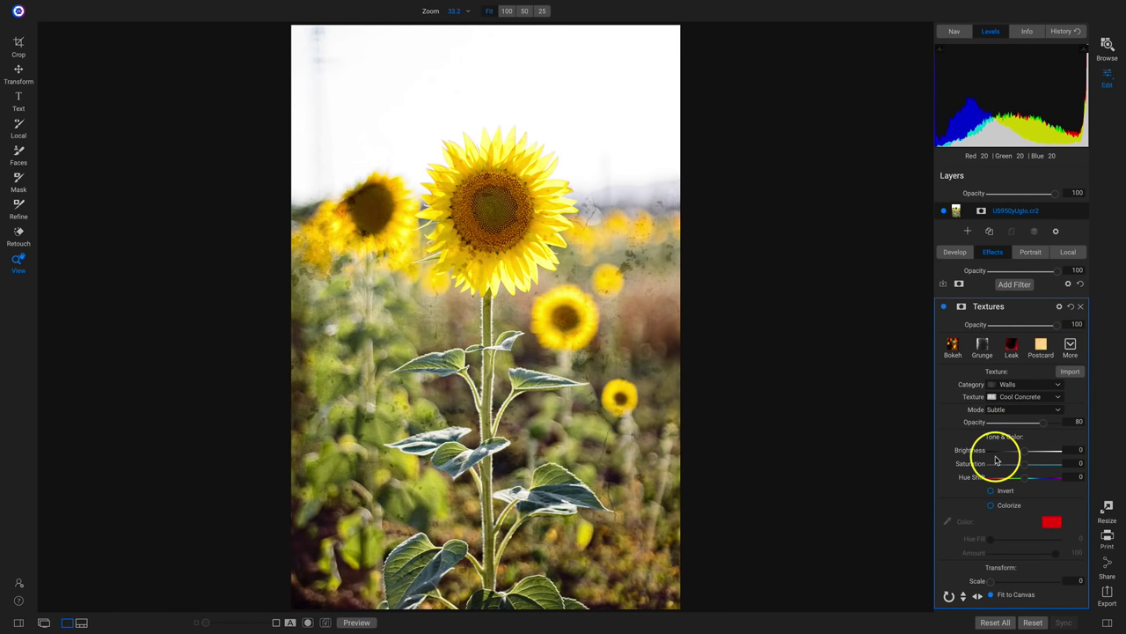
click(1010, 410)
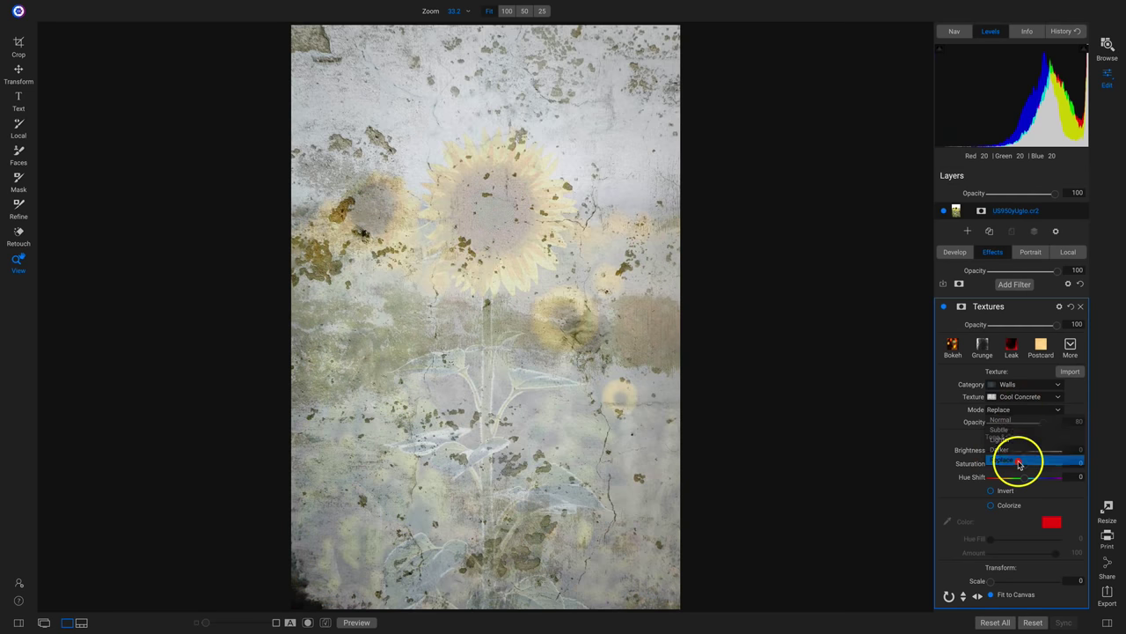
click(1019, 464)
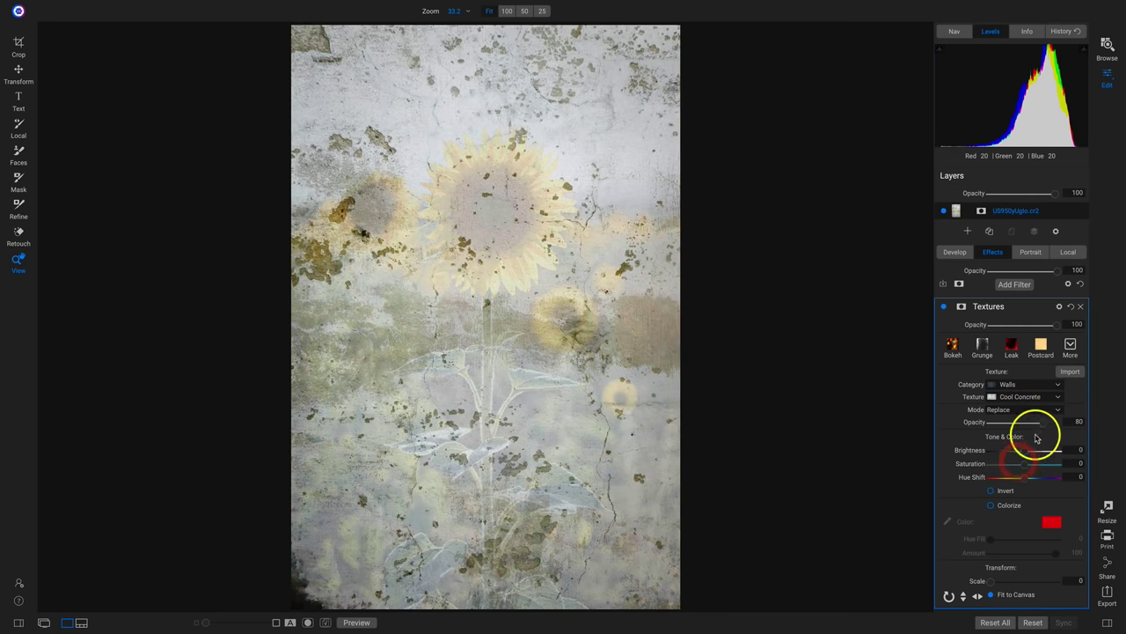
drag(1042, 422, 1089, 420)
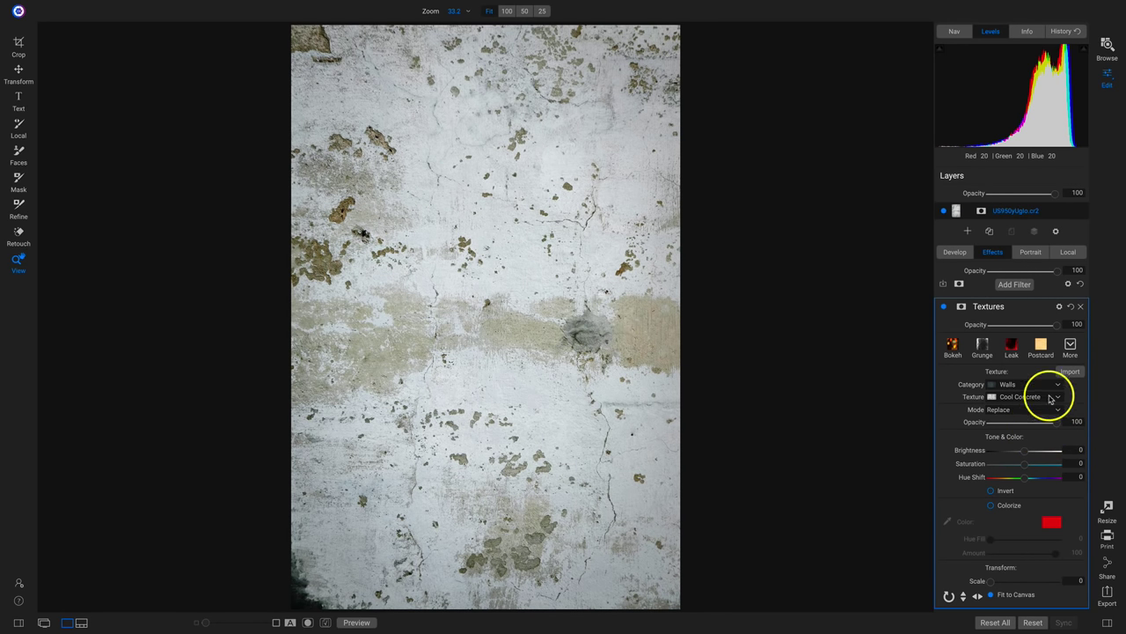
Preview the blend modes in the Textures filter's blending options without changing Normal, and reset the filter to its defaults.
click(1059, 307)
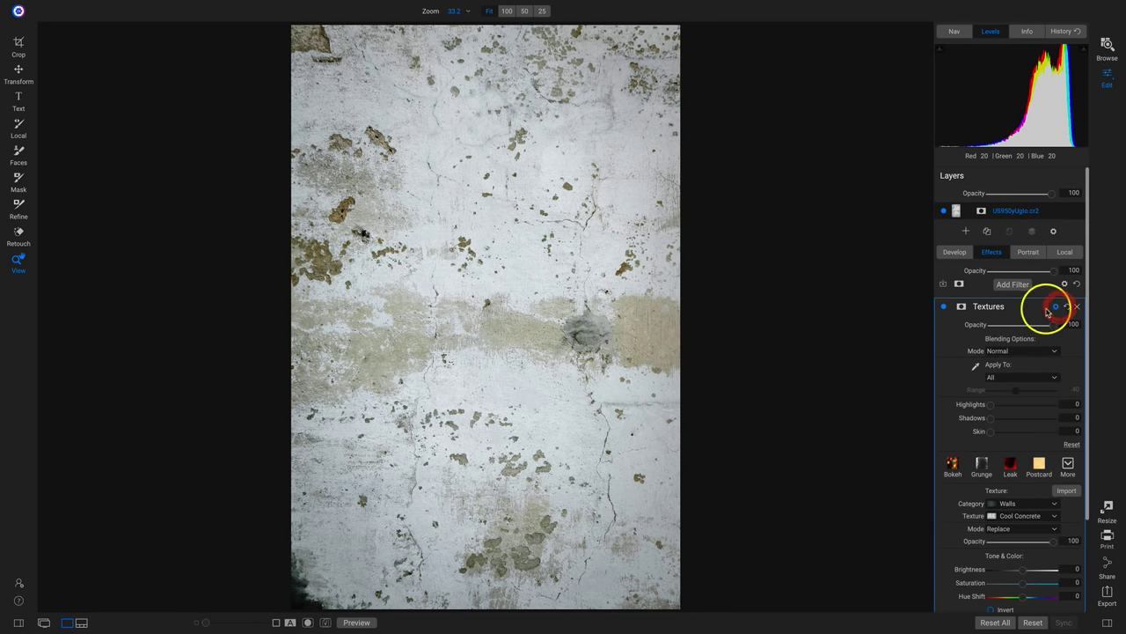
click(1022, 358)
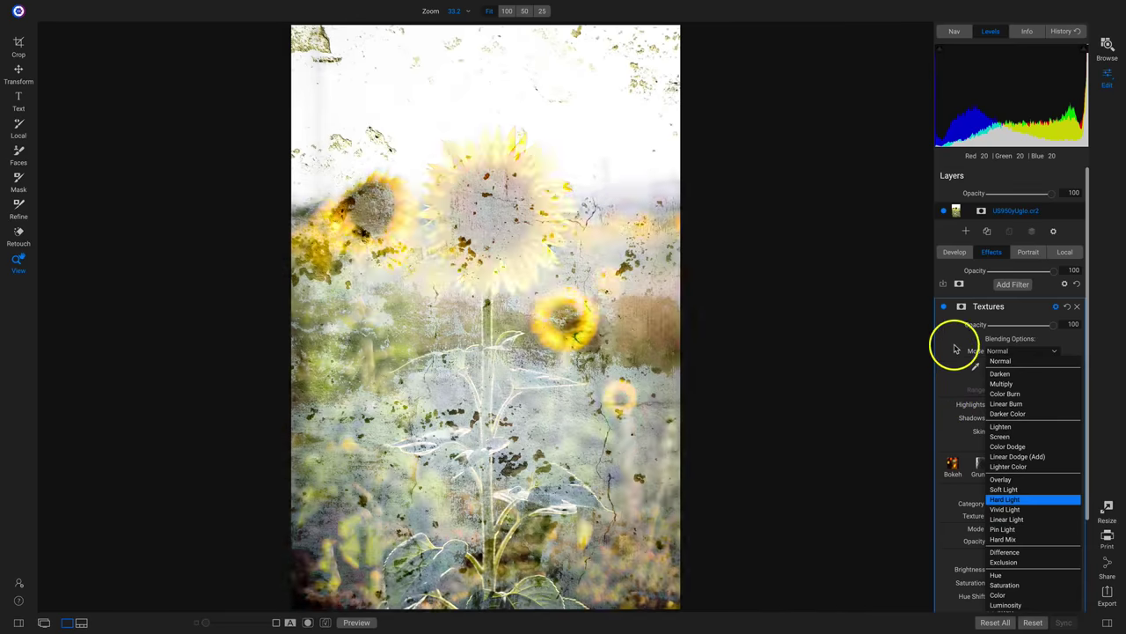
click(955, 349)
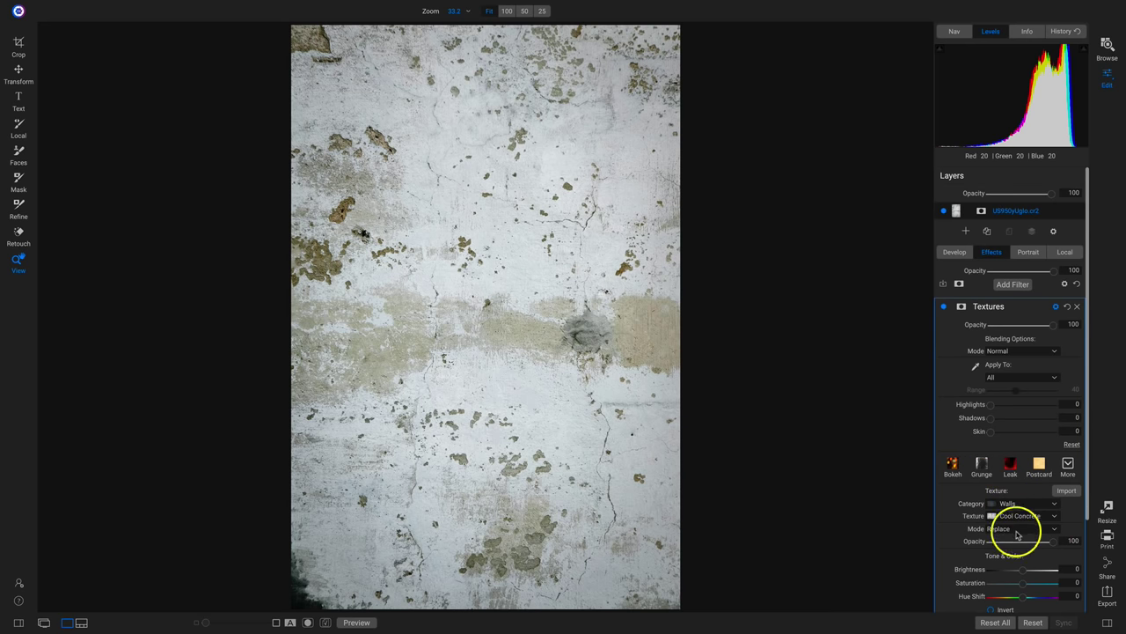
drag(1053, 546, 1082, 541)
click(1041, 350)
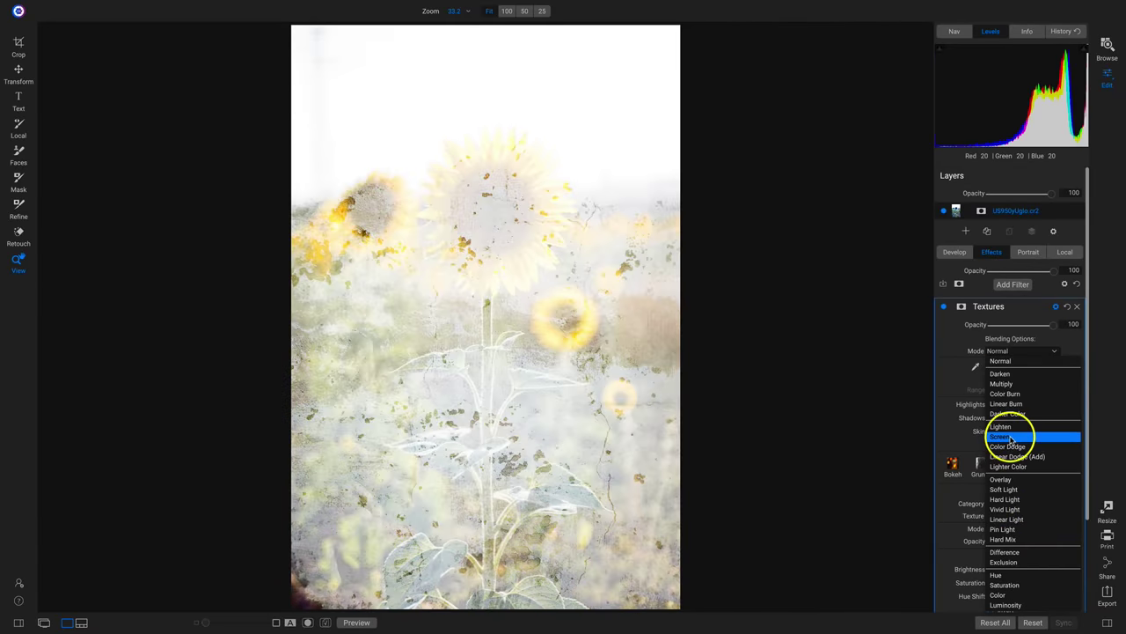
click(1091, 336)
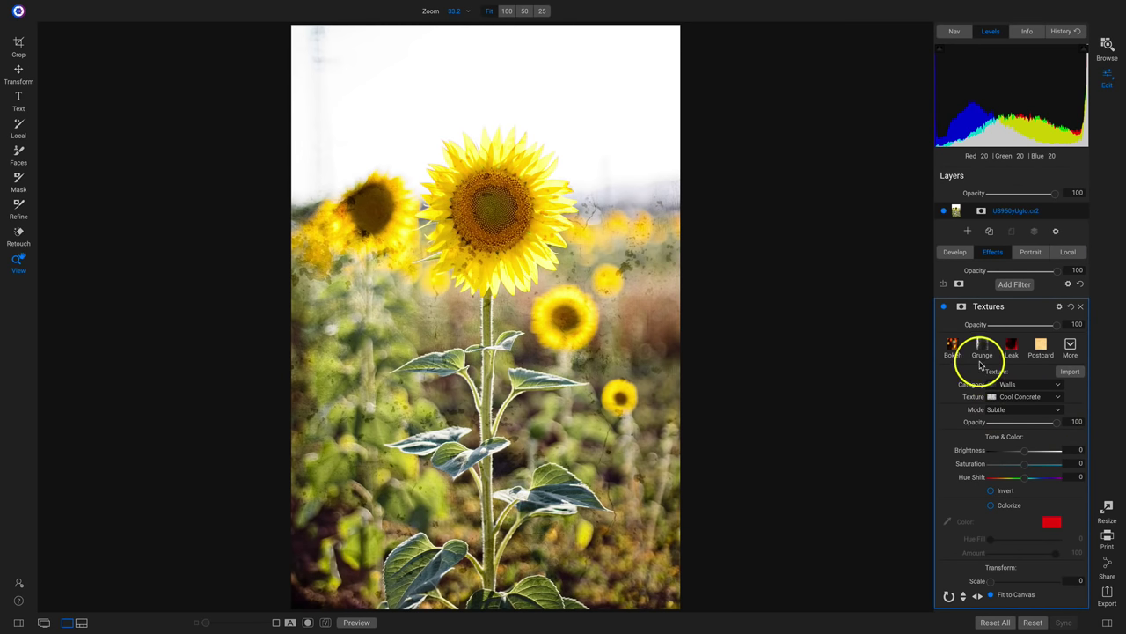
Apply the Grunge Vignette Dark style to the Textures filter, and rotate its texture twice.
click(1070, 346)
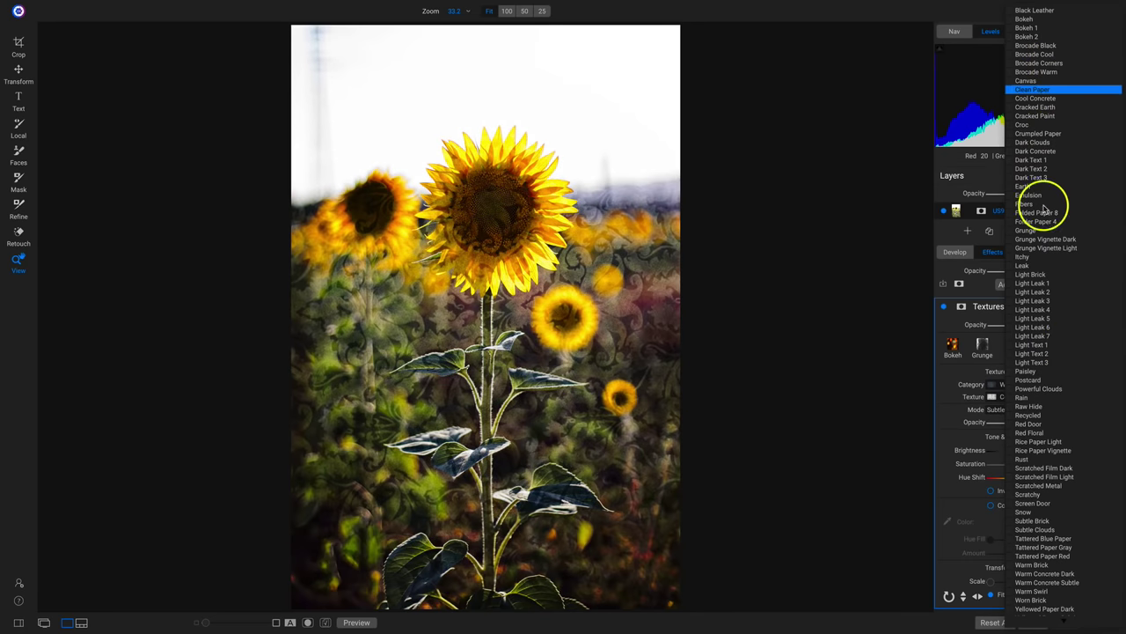
scroll(1052, 528, down, 1)
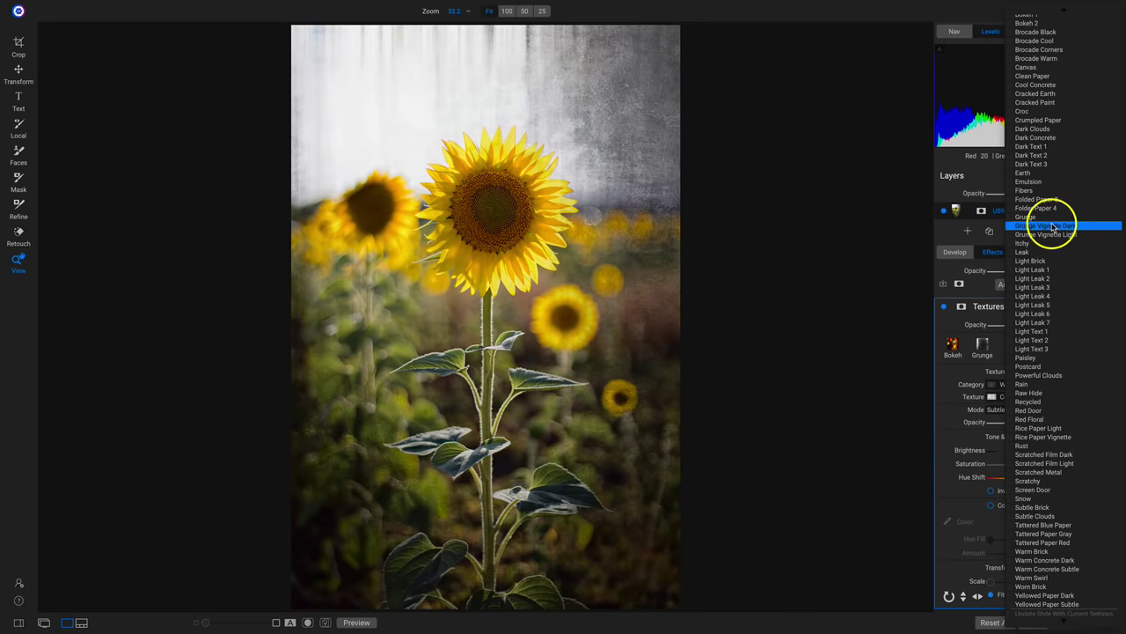
click(1055, 226)
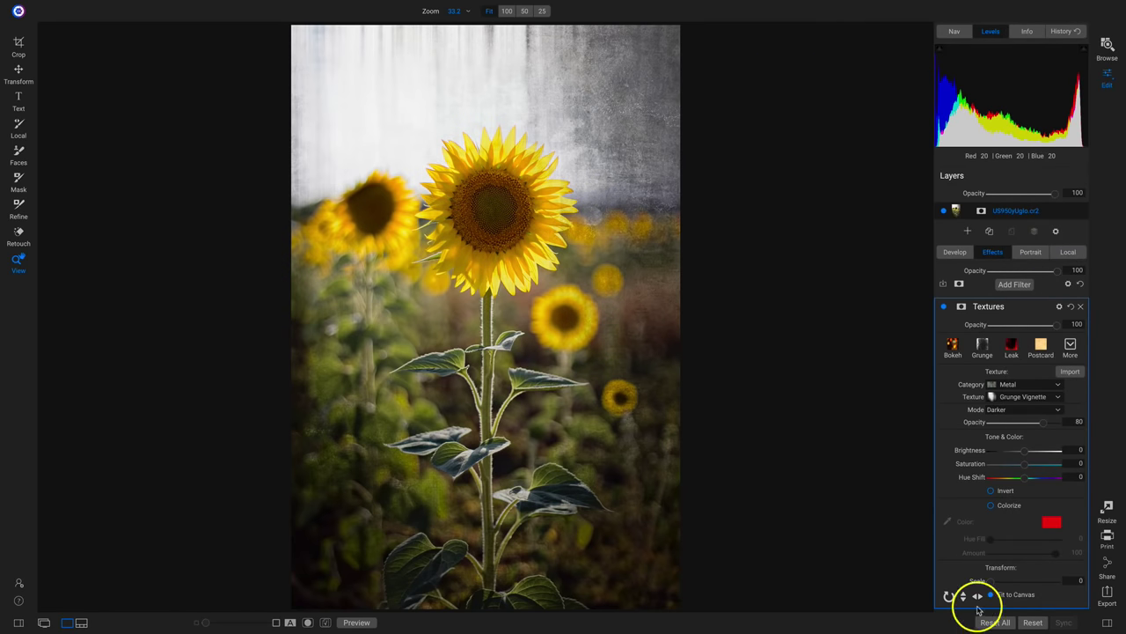
click(949, 598)
click(949, 597)
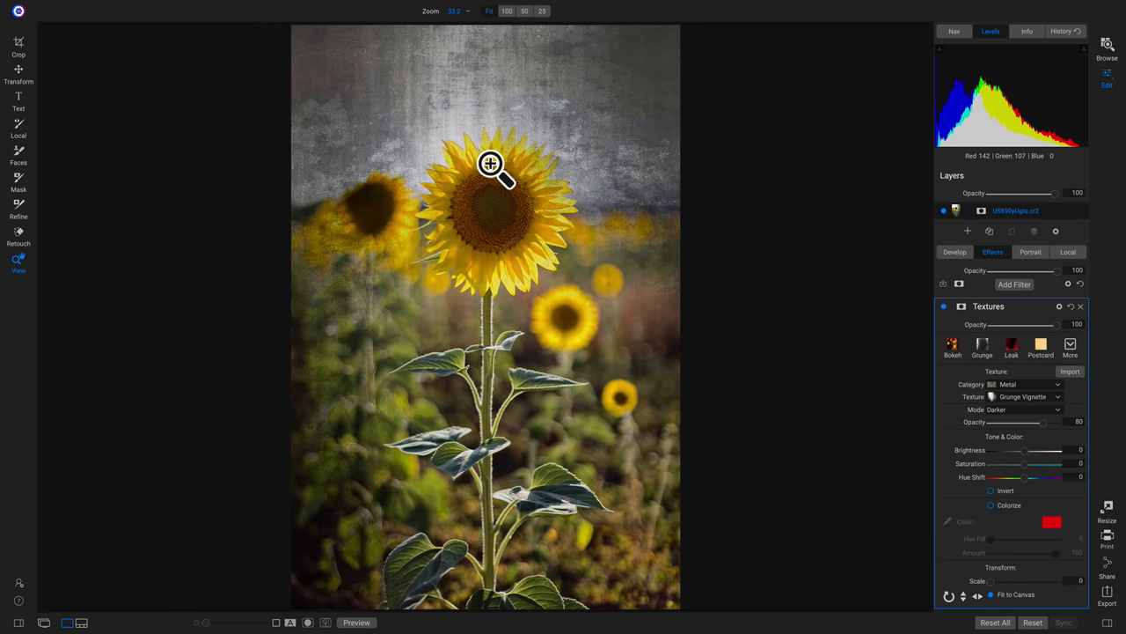
Mask the texture off the main sunflower with a Center masking bug at full opacity, and adjust the bug's feather around the bloom.
key(k)
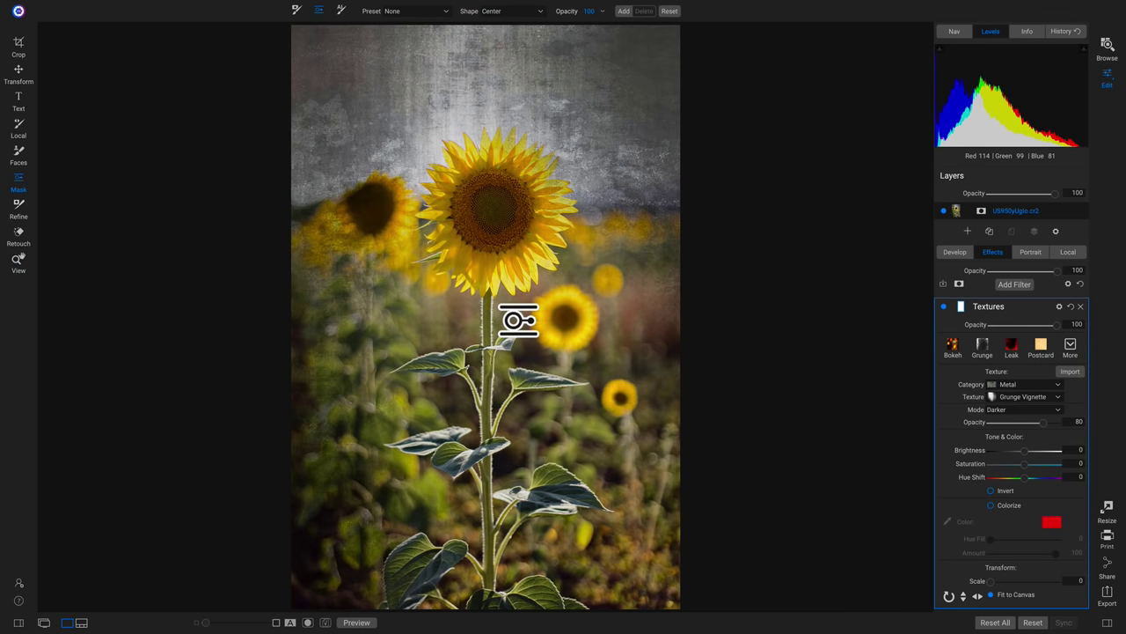
click(506, 11)
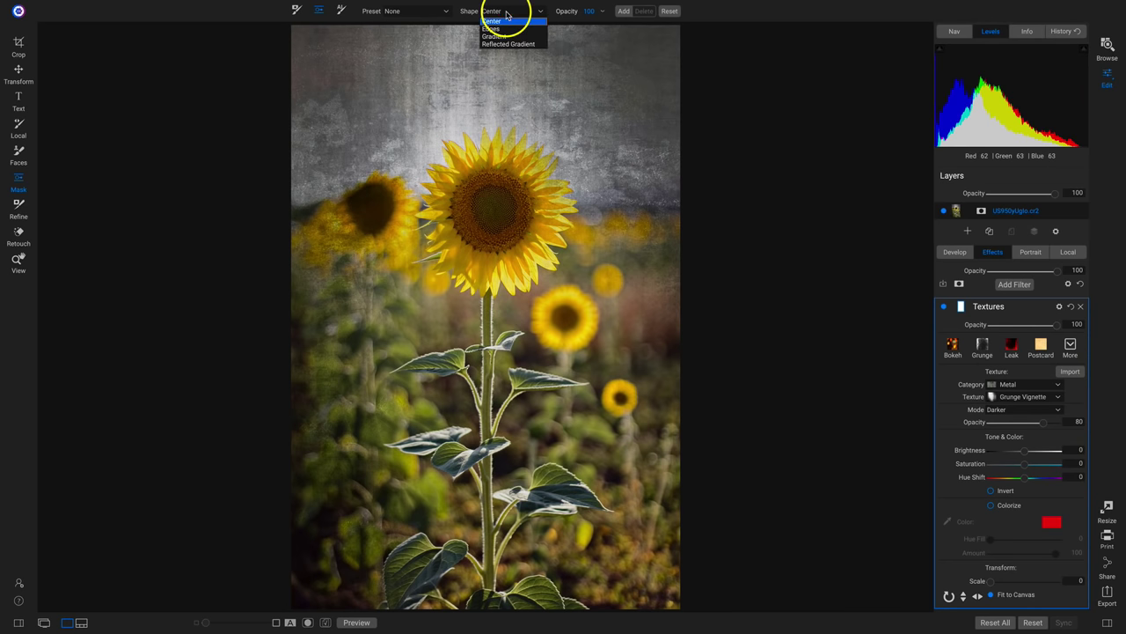
click(506, 22)
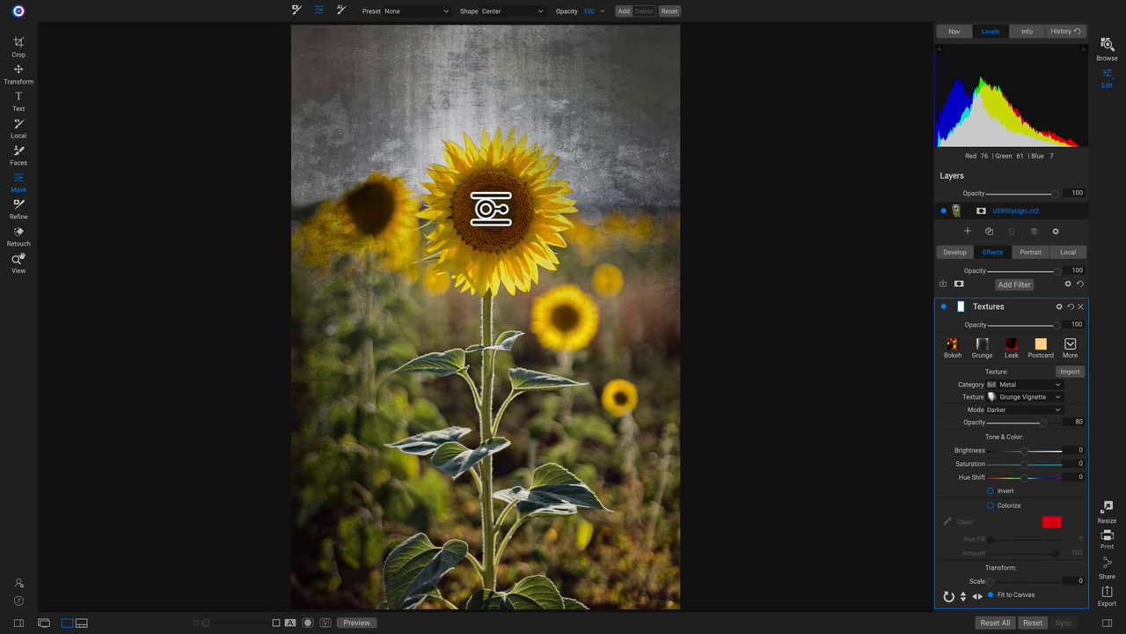
click(491, 209)
drag(654, 128, 503, 221)
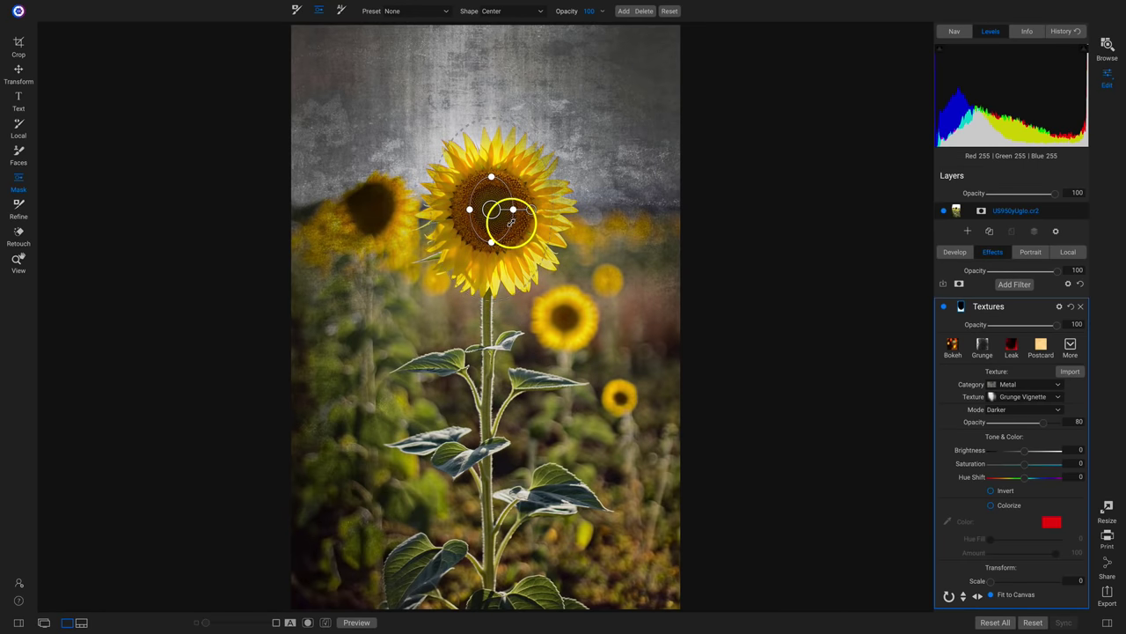
drag(548, 177, 636, 127)
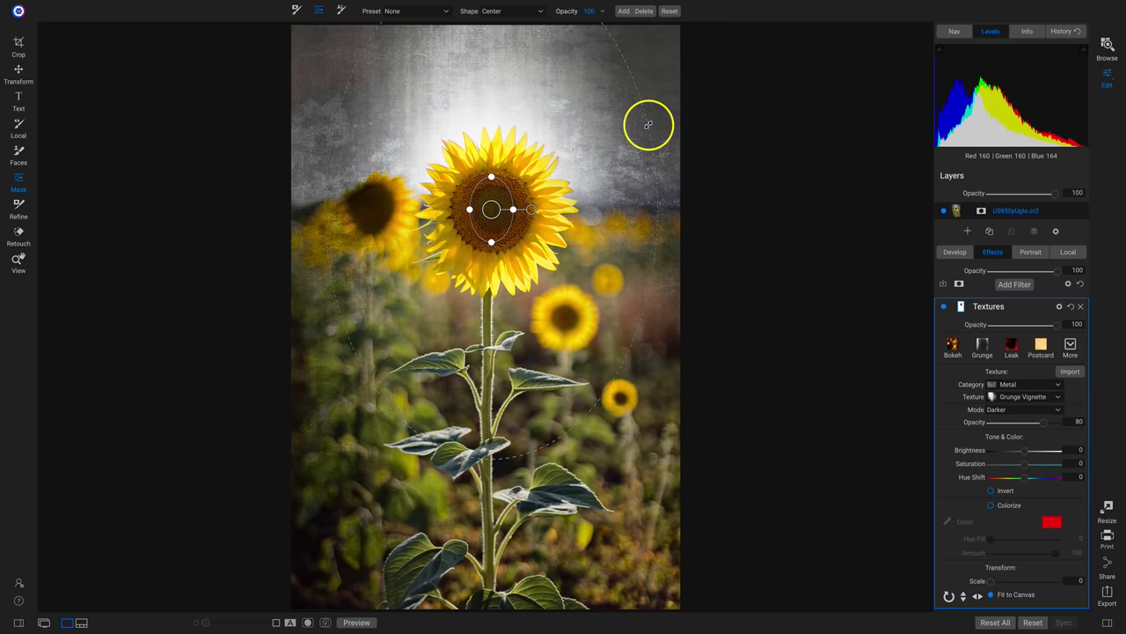
drag(643, 230, 573, 182)
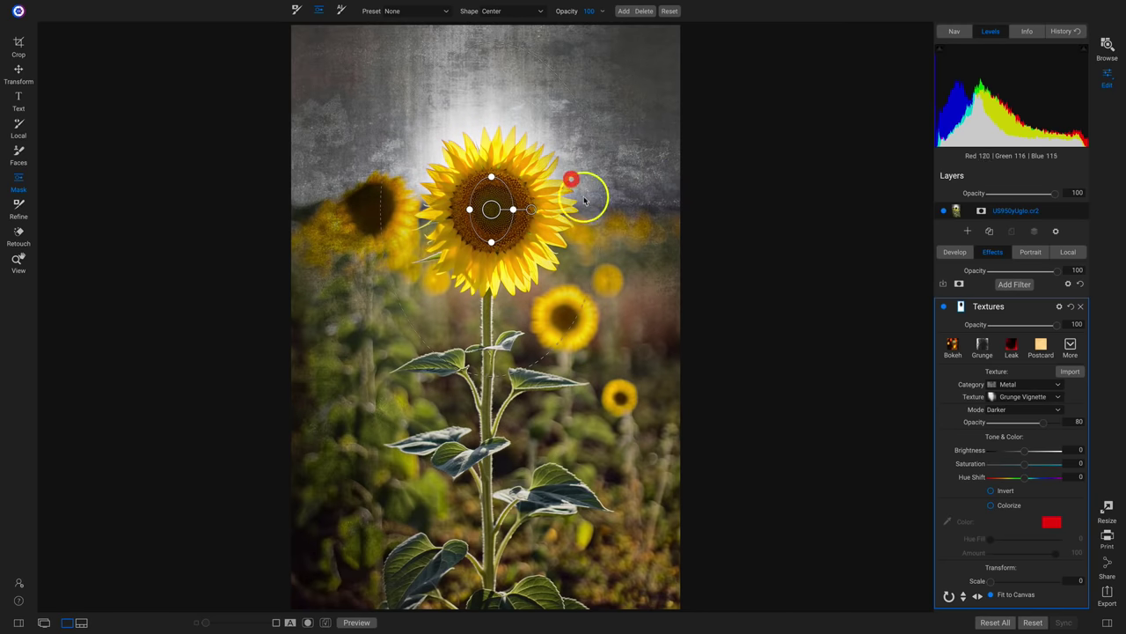
click(584, 205)
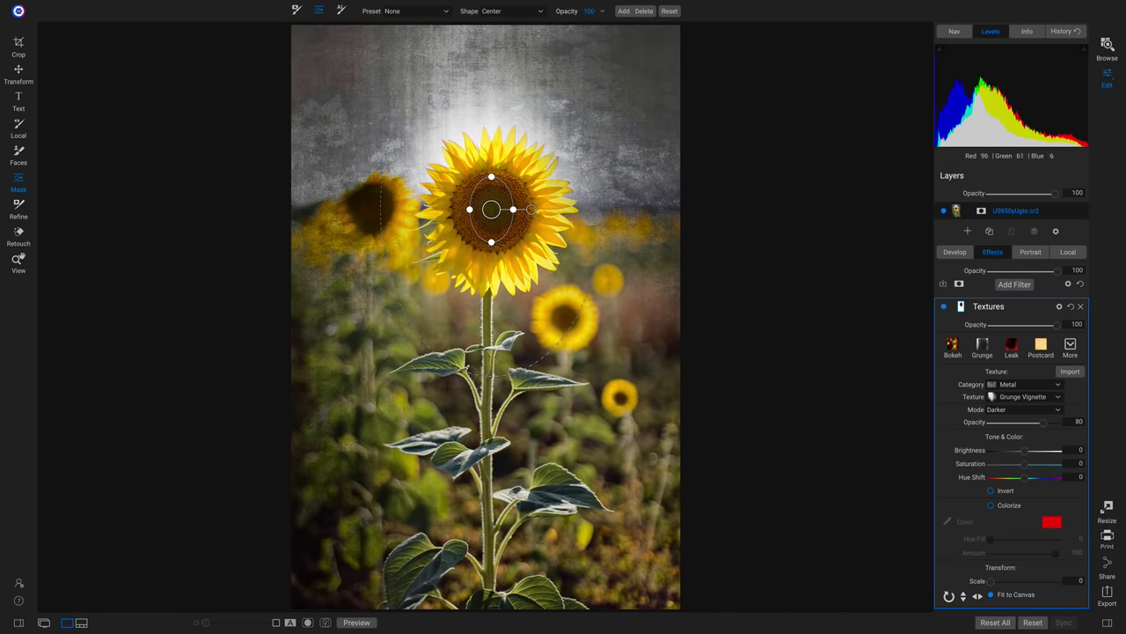
Widen the masking bug's feather well beyond the photo's edge, and compare the photo with the Textures filter off and on.
click(943, 306)
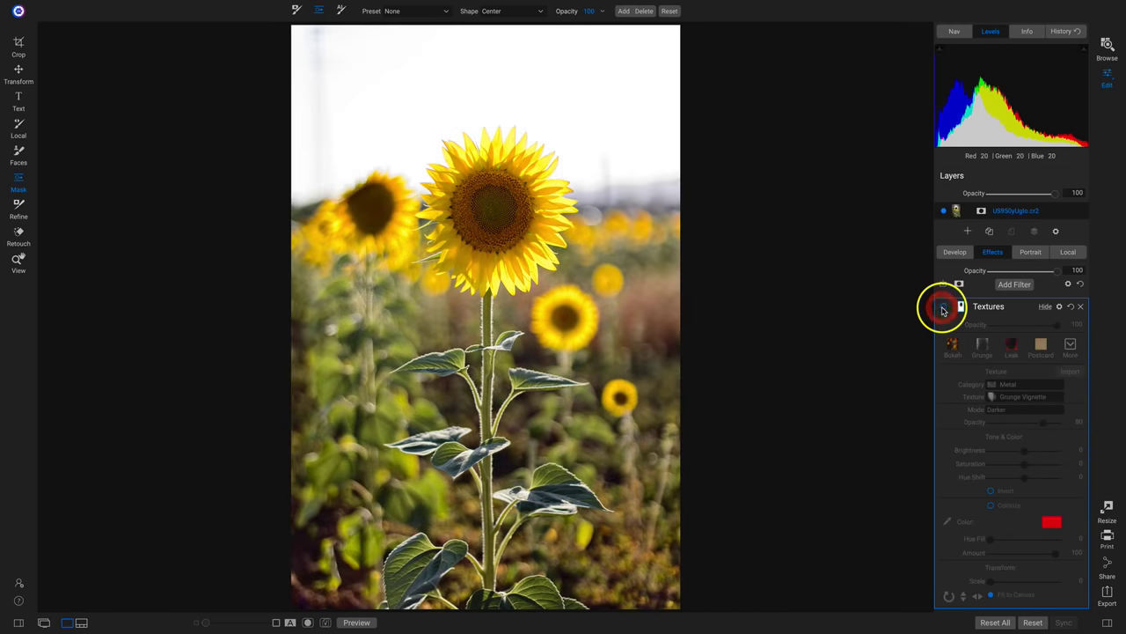
click(943, 308)
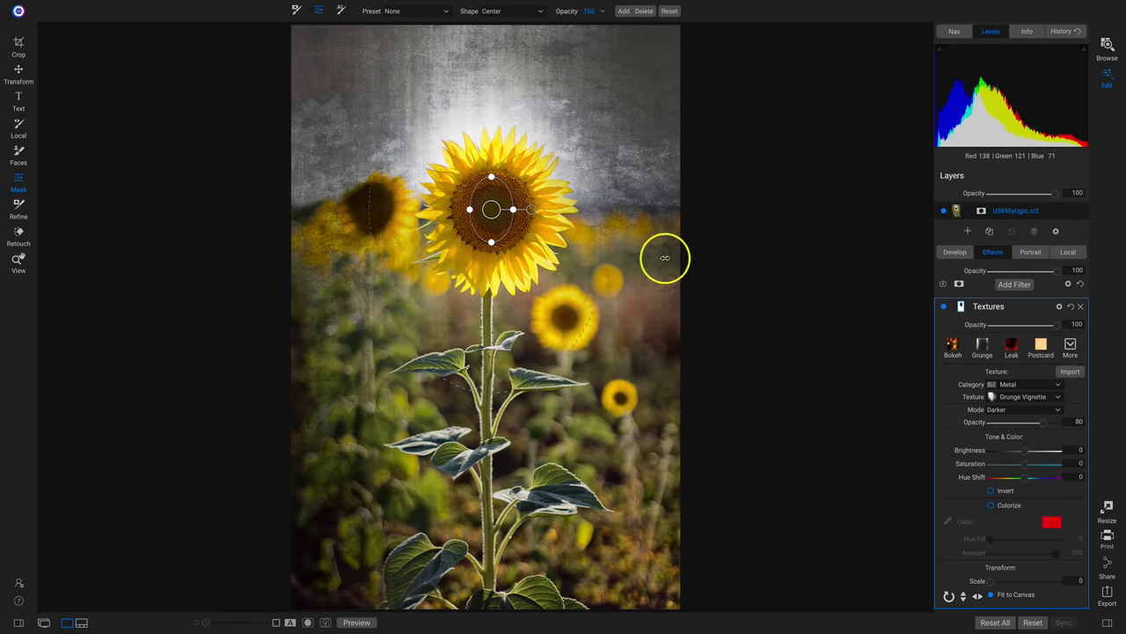
drag(666, 258, 784, 269)
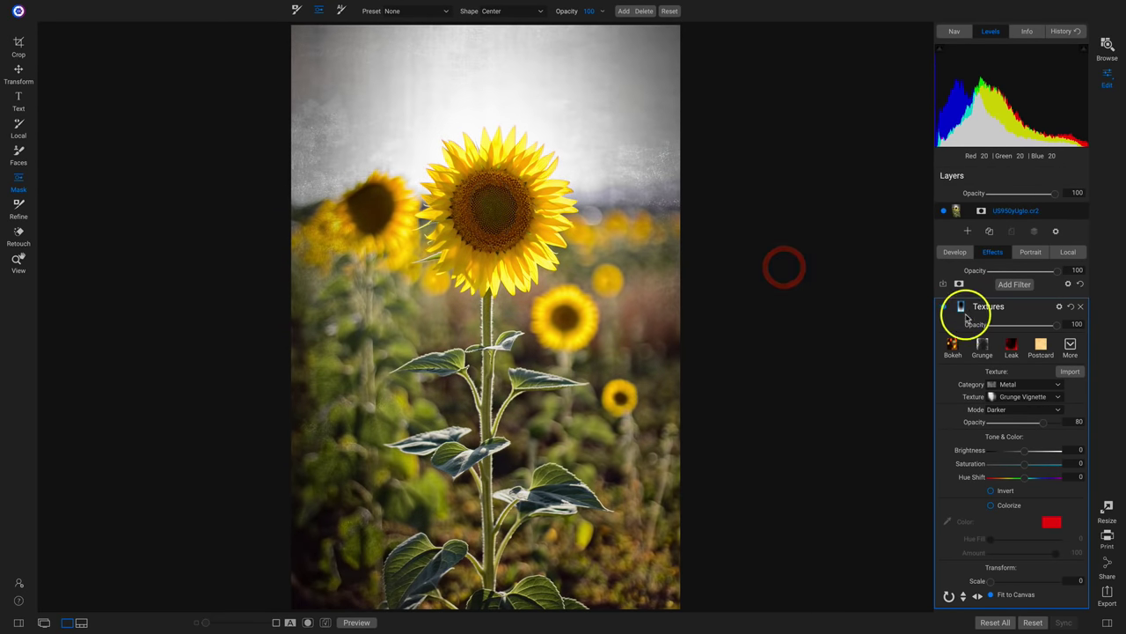
click(942, 307)
click(943, 307)
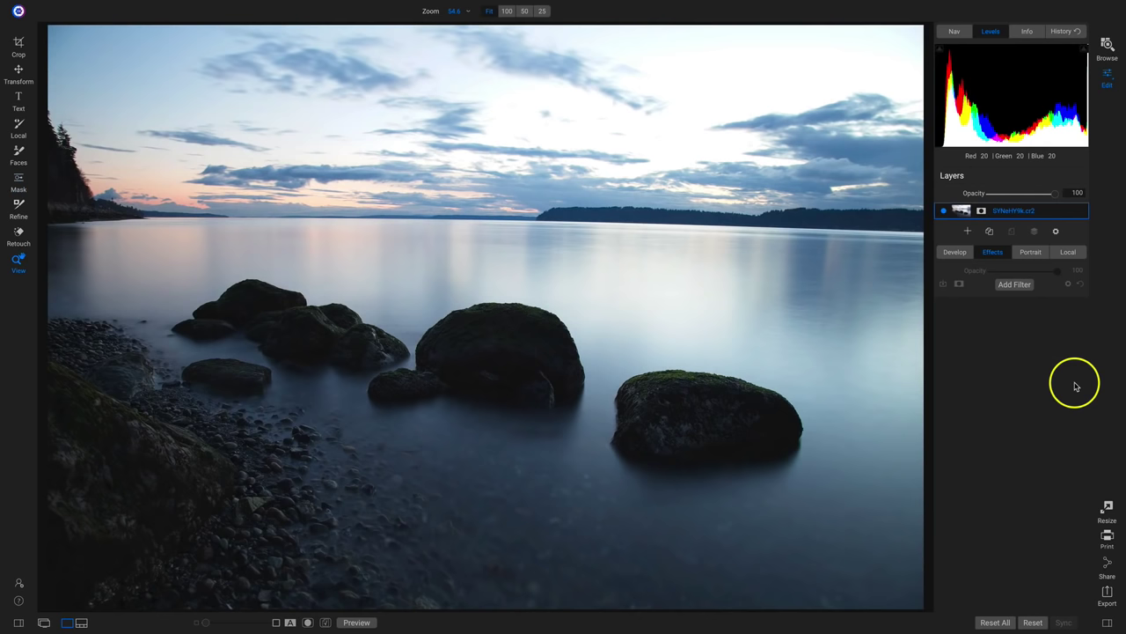
Add the Tone Enhancer filter to the seascape photo, and compare its controls with the tone settings in Develop.
click(1014, 284)
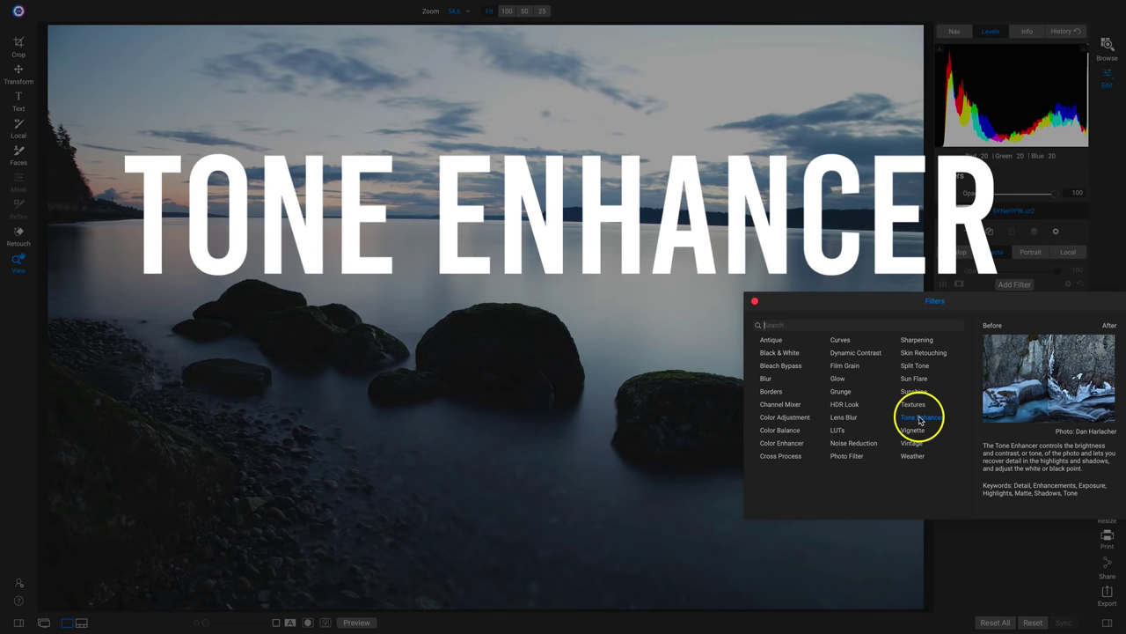
click(919, 417)
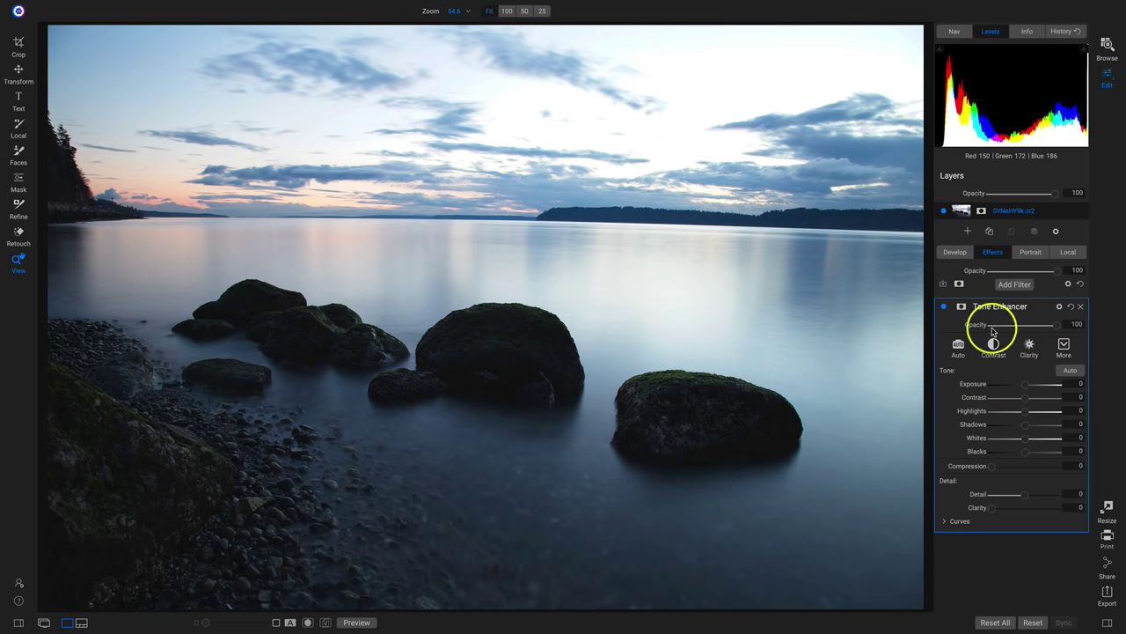
click(954, 254)
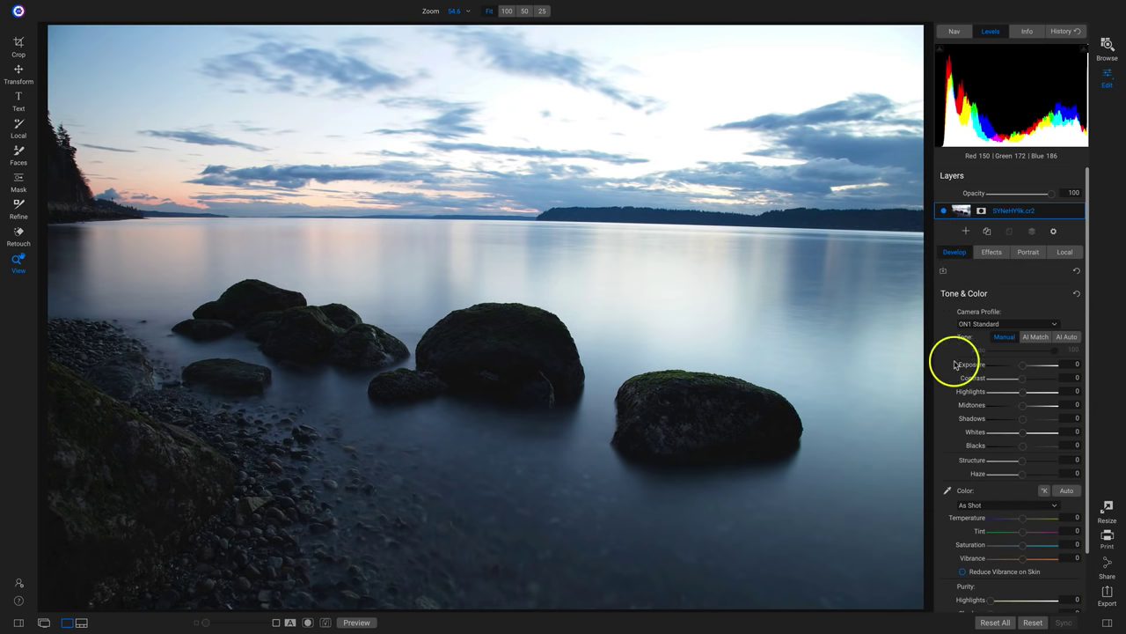
click(994, 252)
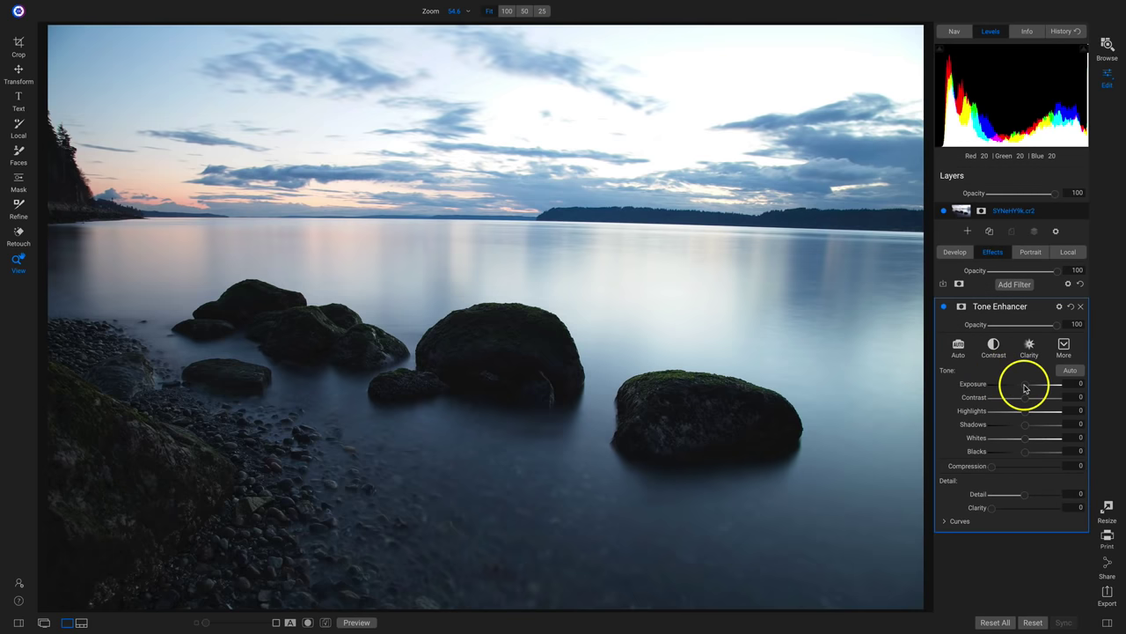
Try exposure 0.85, contrast 3, highlights 10 and shadows 11 in the Tone Enhancer, and reset the filter.
drag(1025, 388, 1031, 432)
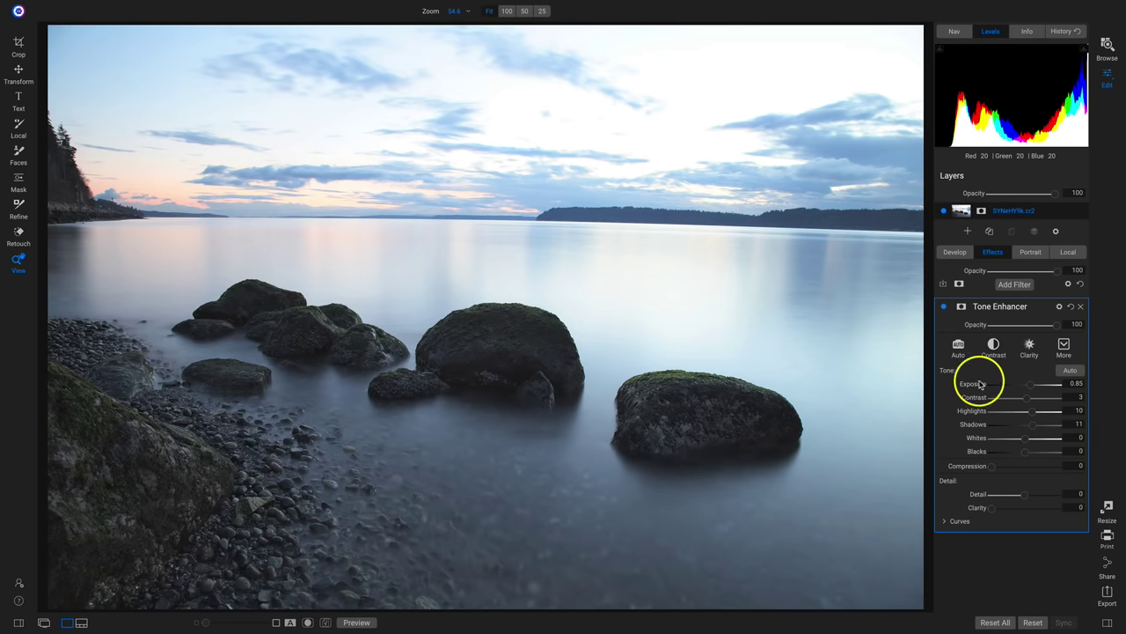
click(1071, 306)
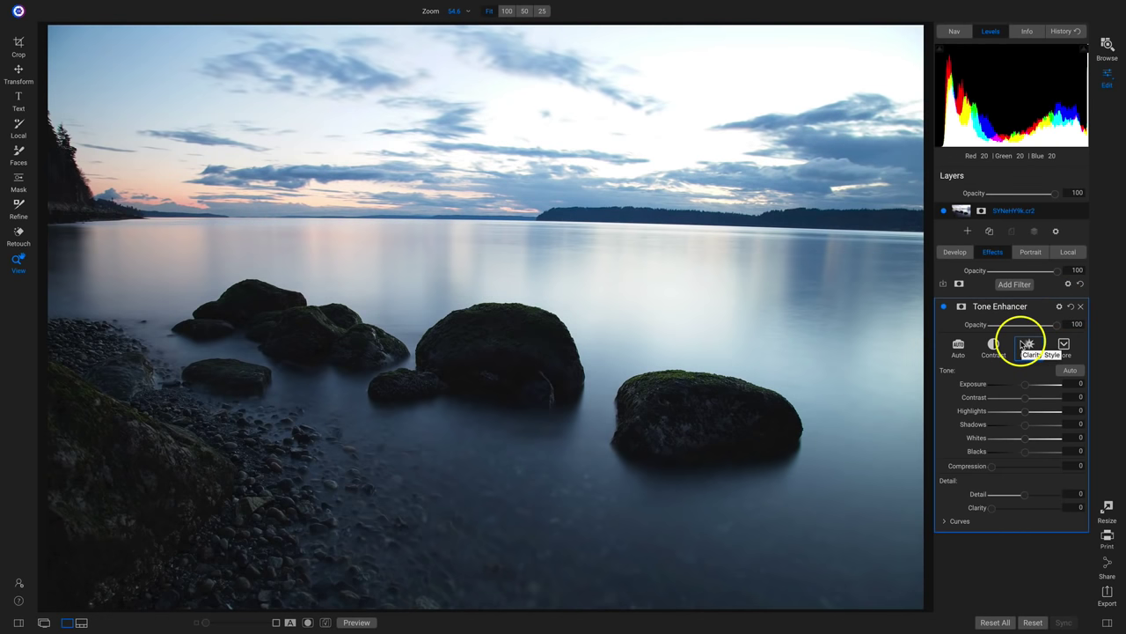
Check the sky for clipping, try exposure -1.1, contrast -24 and shadows 100 with a before-and-after comparison, and reset the Tone Enhancer.
key(j)
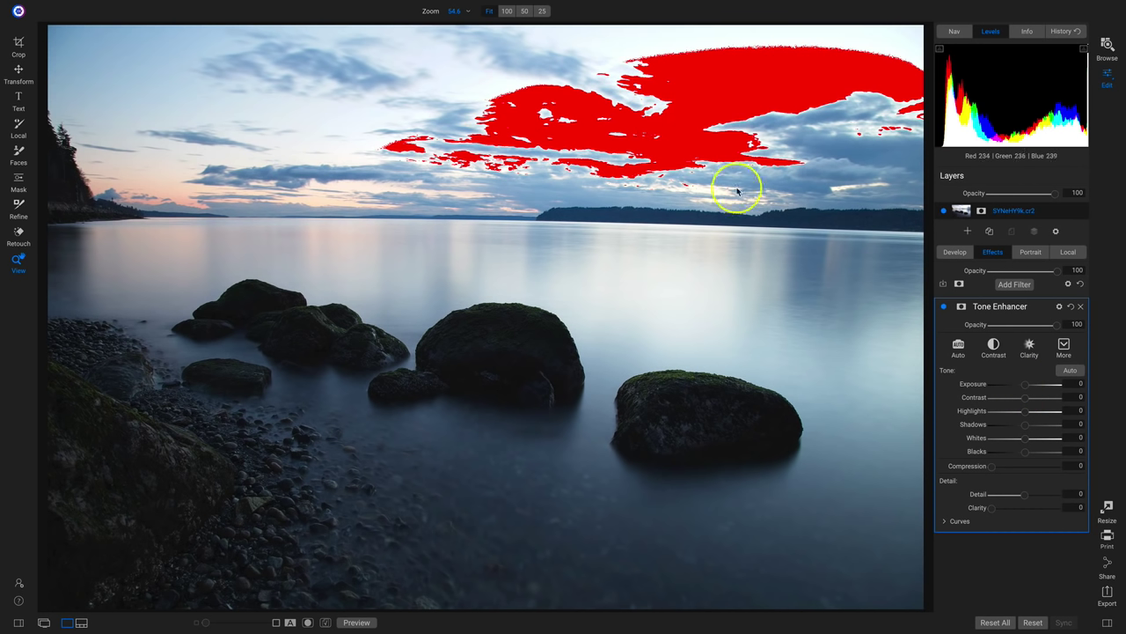
drag(1026, 387, 1020, 390)
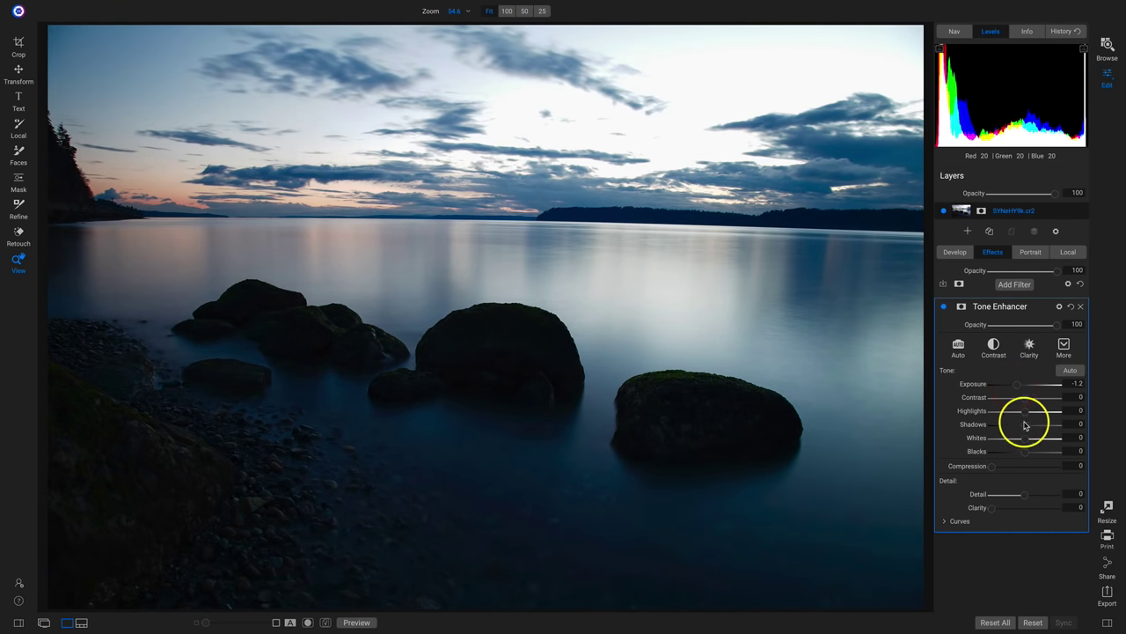
drag(1033, 429, 1016, 391)
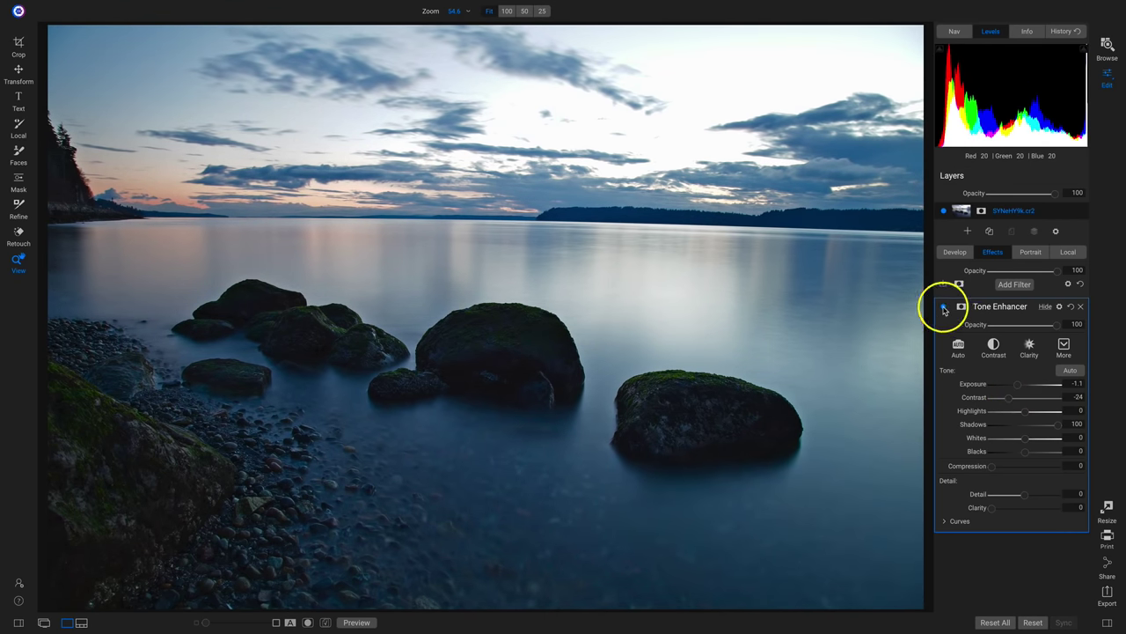
click(944, 307)
click(944, 307)
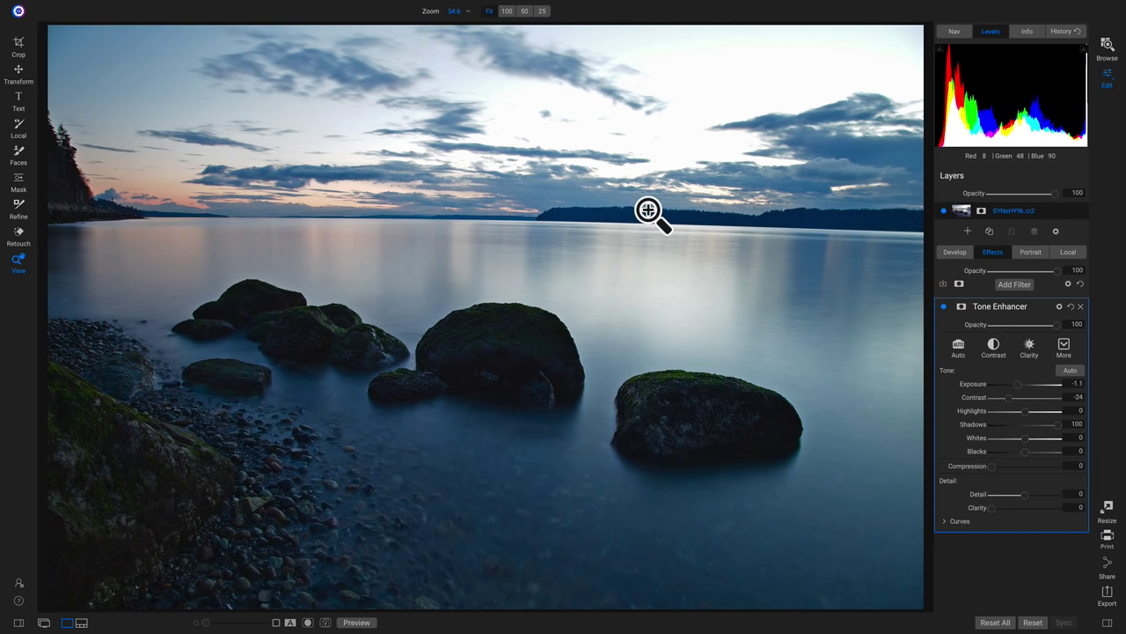
click(1071, 306)
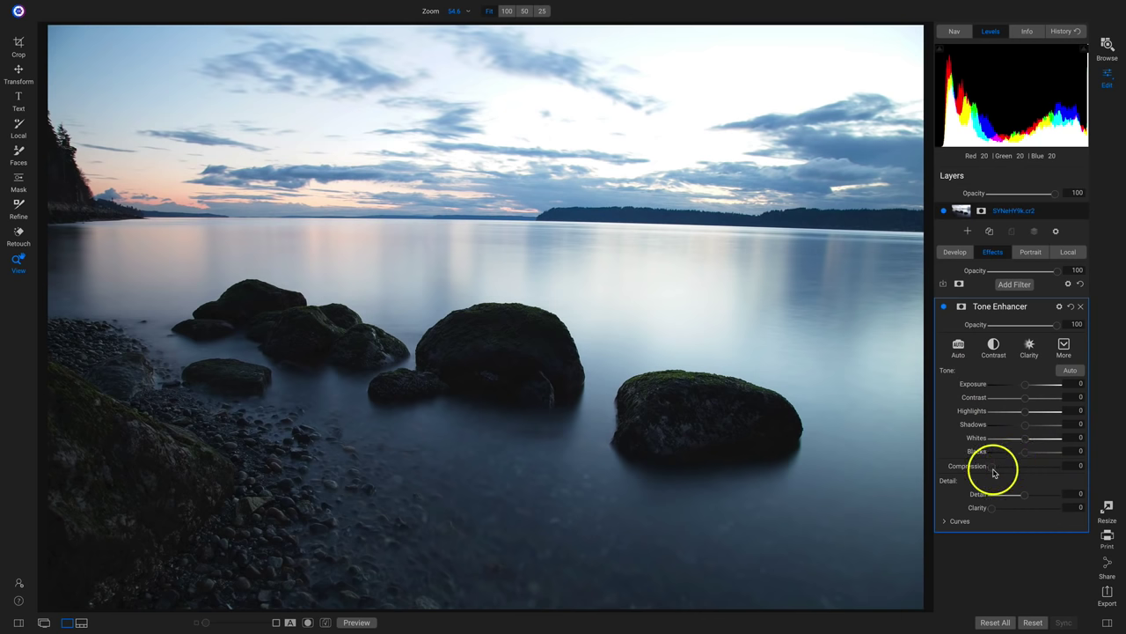
Set the Tone Enhancer's compression to 200.
drag(1000, 473, 1107, 467)
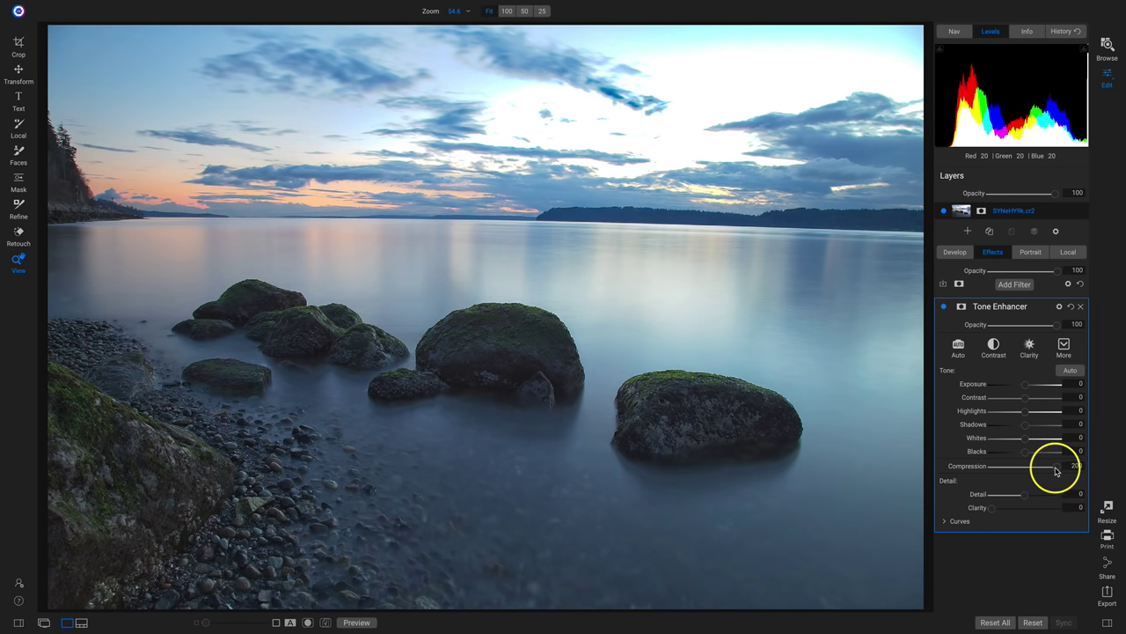
drag(1056, 471, 1105, 454)
click(1061, 461)
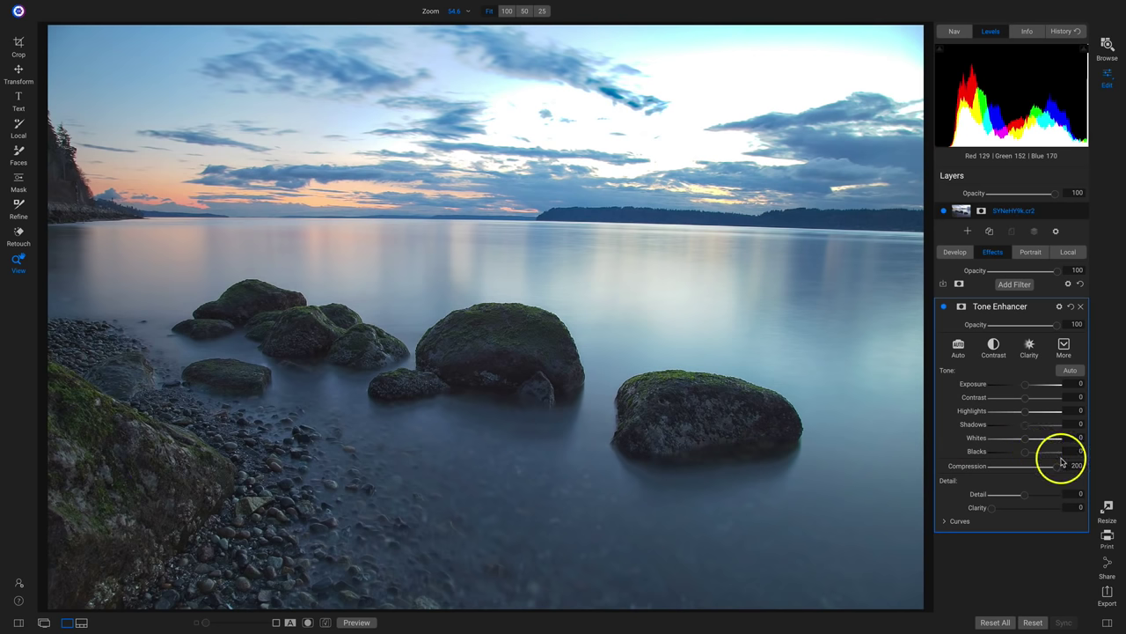
drag(1056, 471, 1081, 464)
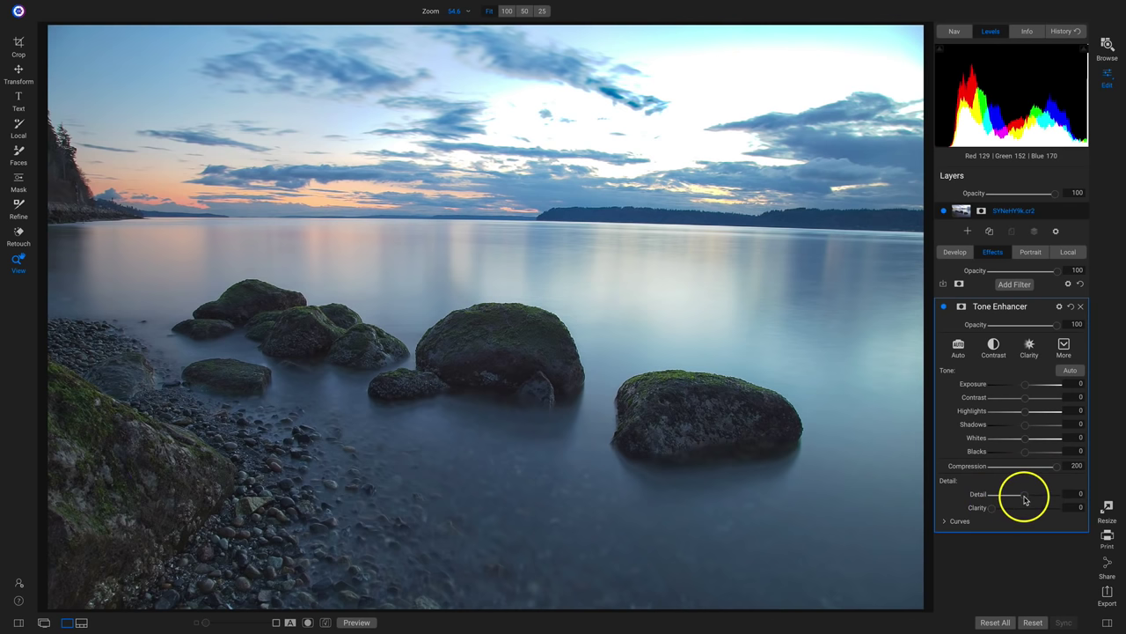
Set the Tone Enhancer's detail to 11 and its clarity to 84.
drag(1049, 499, 1009, 497)
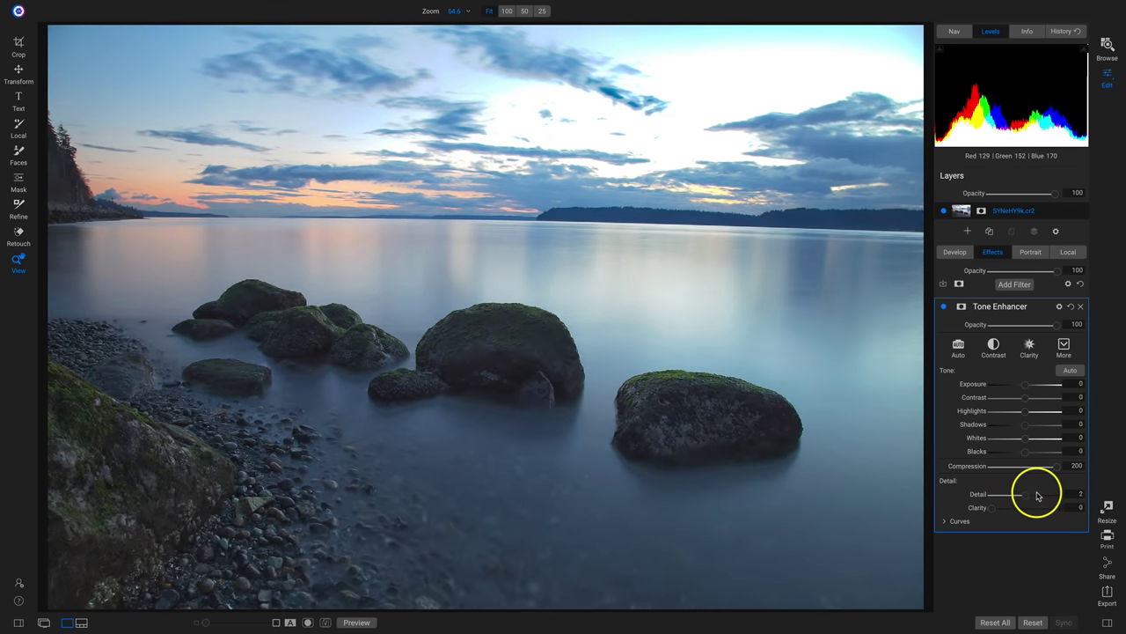
mouse_move(1044, 496)
mouse_down()
mouse_move(996, 492)
mouse_move(1027, 493)
mouse_up()
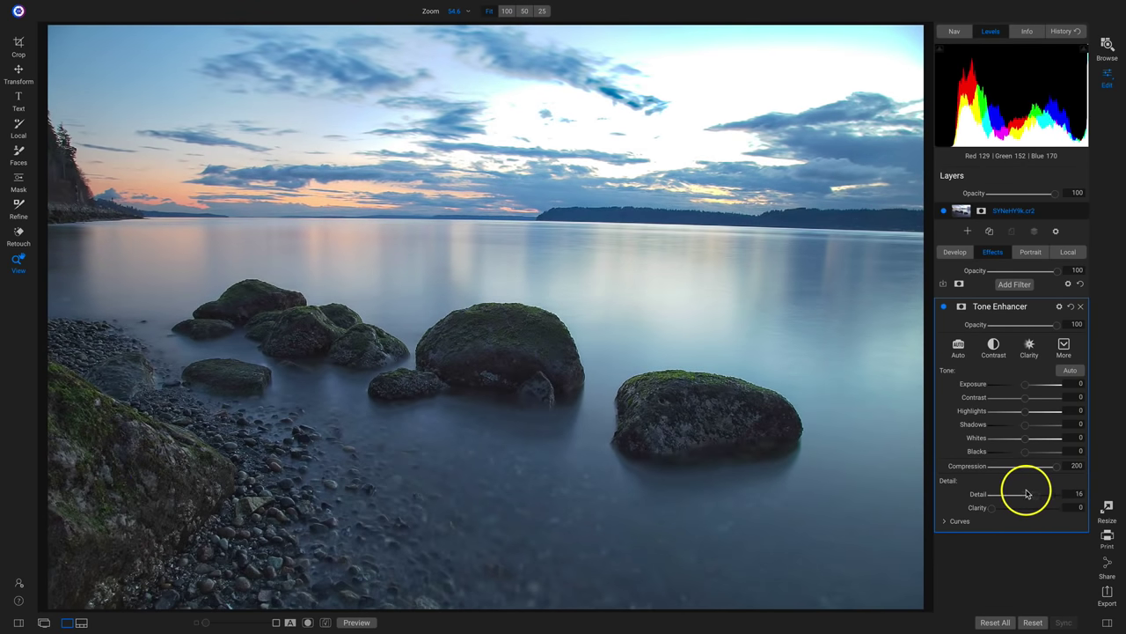
drag(1030, 494, 1034, 494)
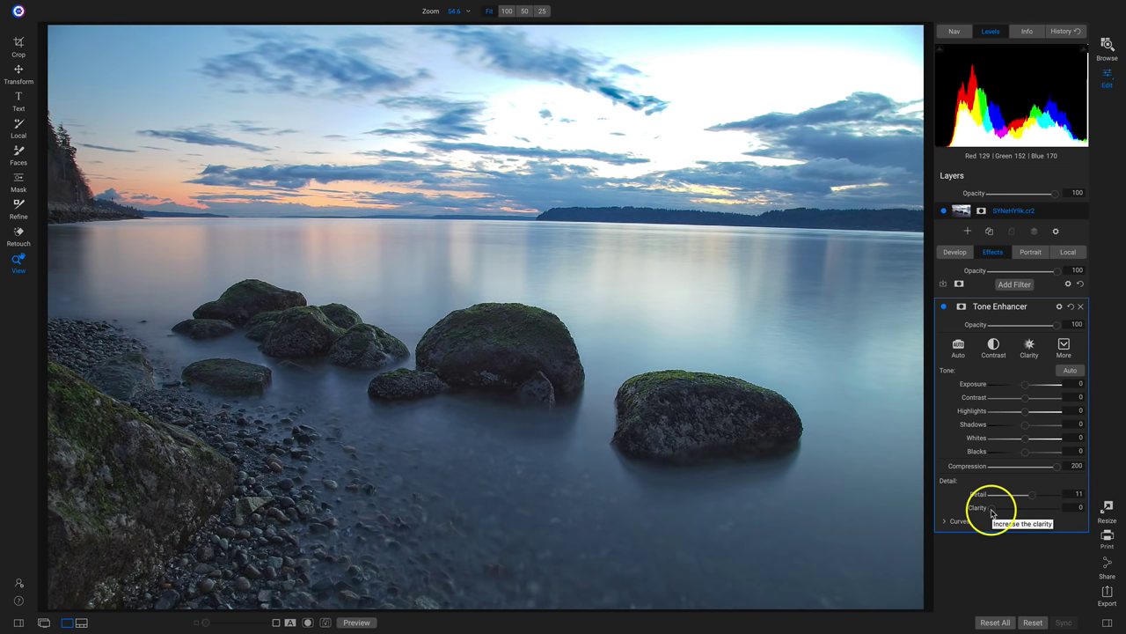
mouse_move(1025, 509)
mouse_down()
mouse_move(1074, 506)
mouse_move(1028, 501)
mouse_move(1068, 510)
mouse_move(1003, 513)
mouse_move(1047, 510)
mouse_up()
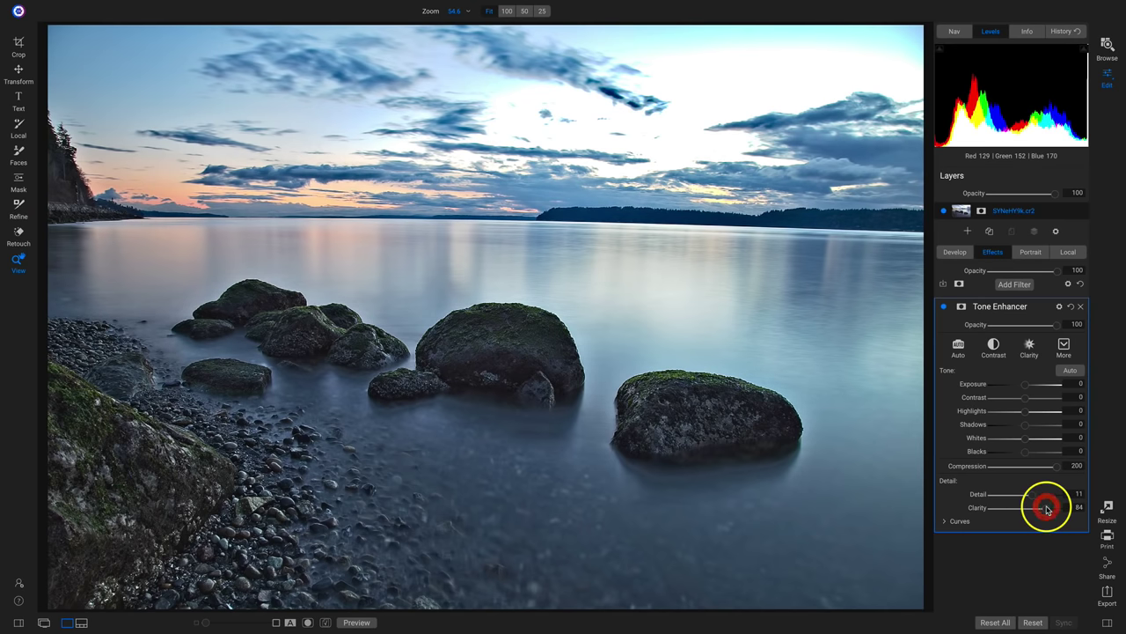
Expand the Tone Enhancer's curves section, and reset the filter to its defaults.
click(942, 521)
scroll(1056, 317, down, 2)
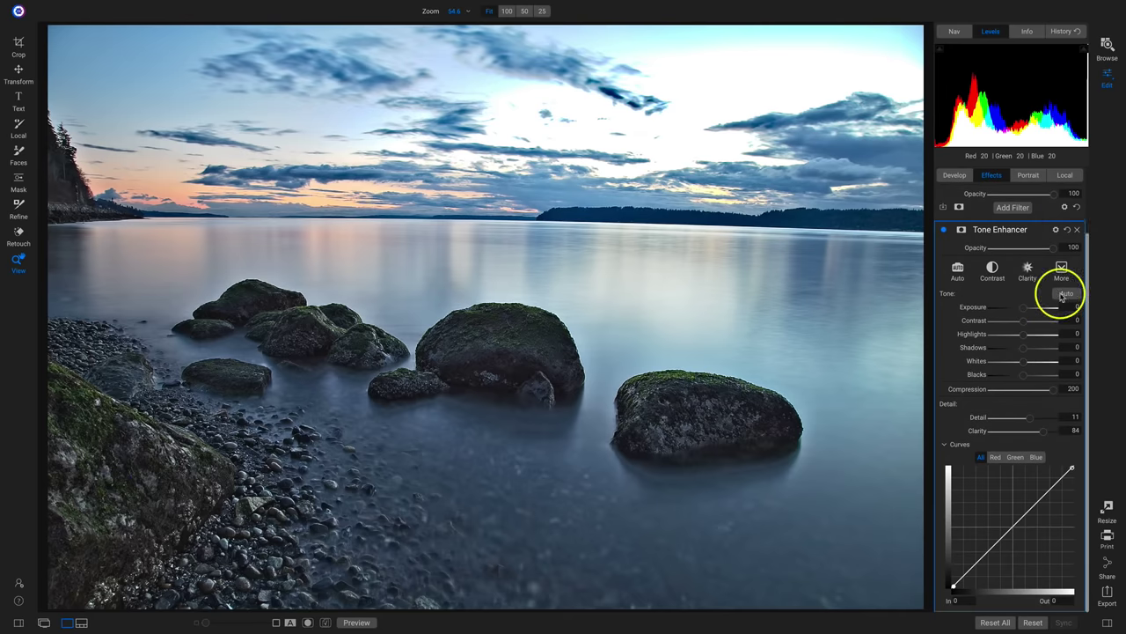
click(1067, 229)
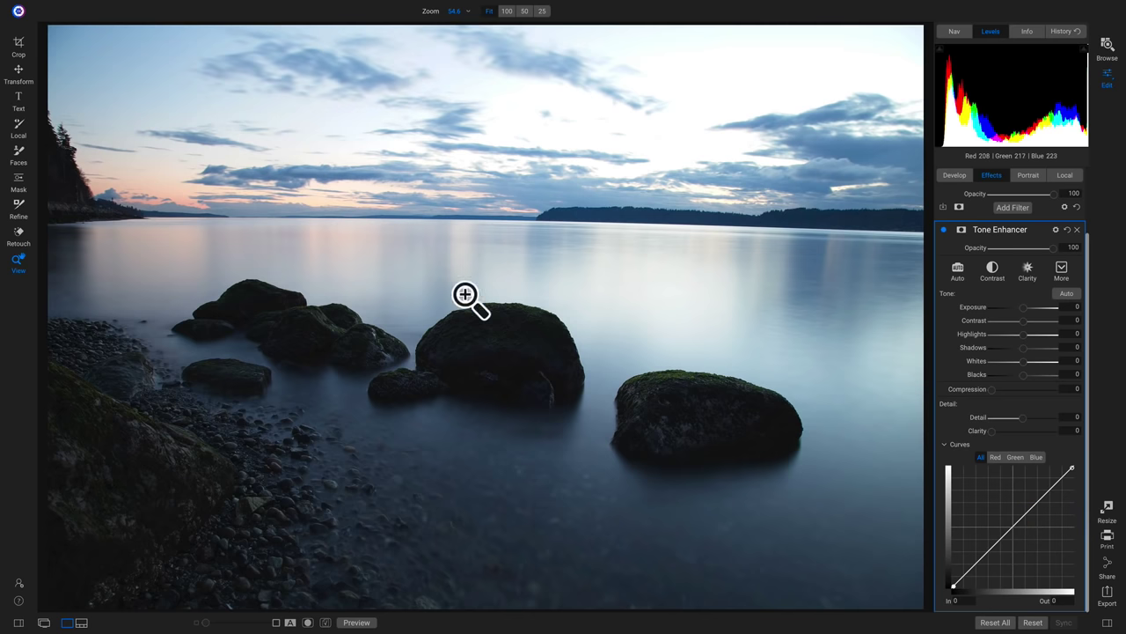
In the red channel curve, anchor the midpoint and lift the shadows to about output 72 at input 61.
click(1024, 508)
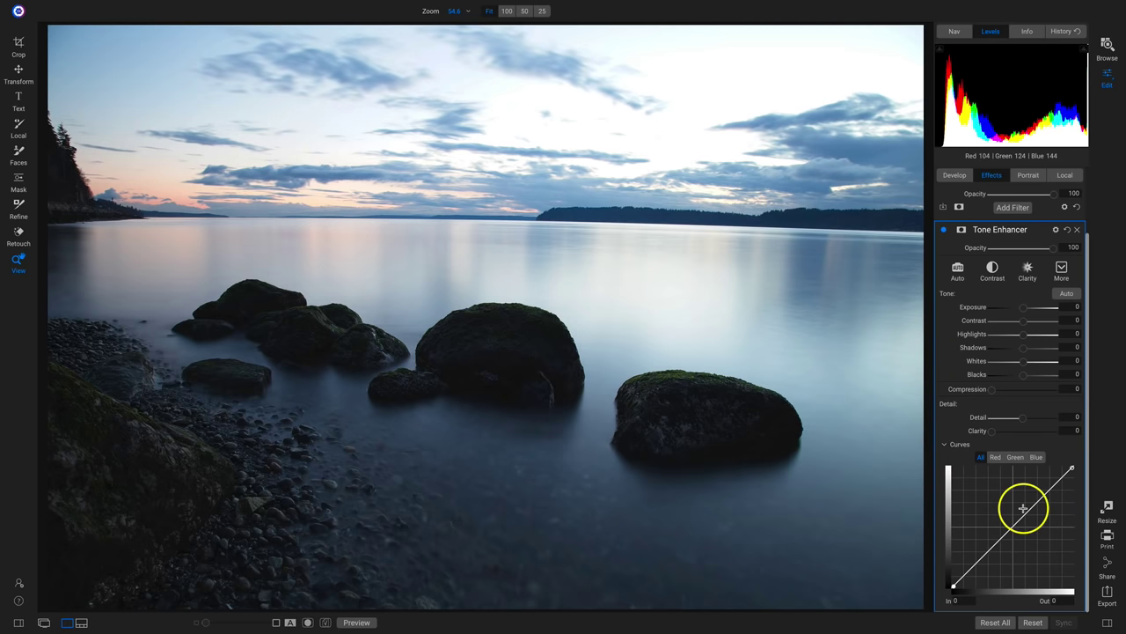
click(994, 457)
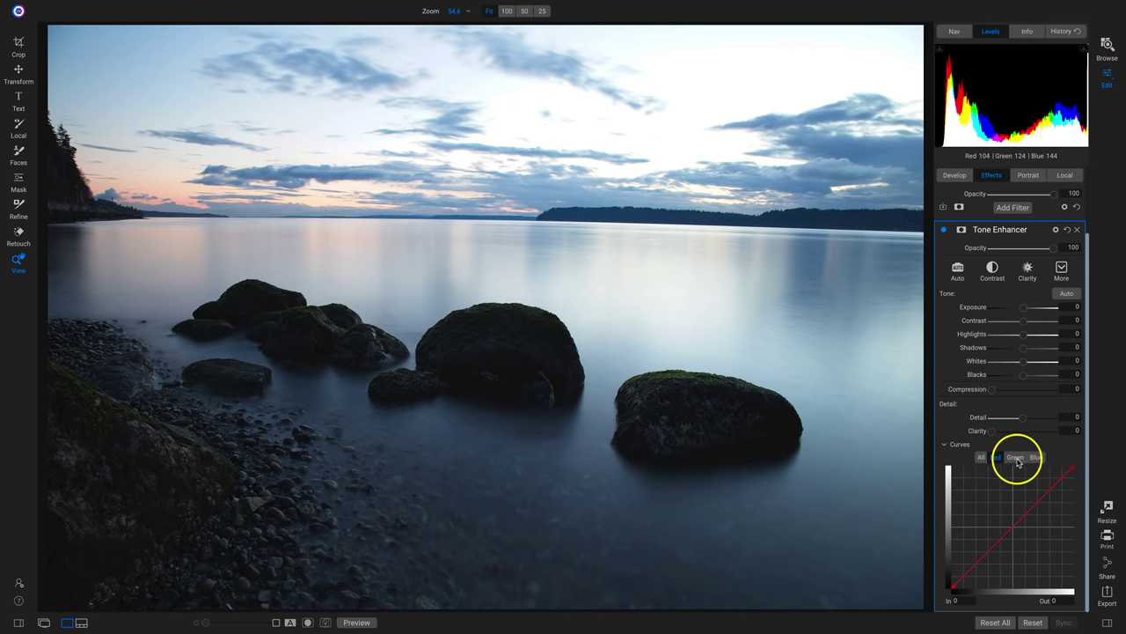
click(1017, 459)
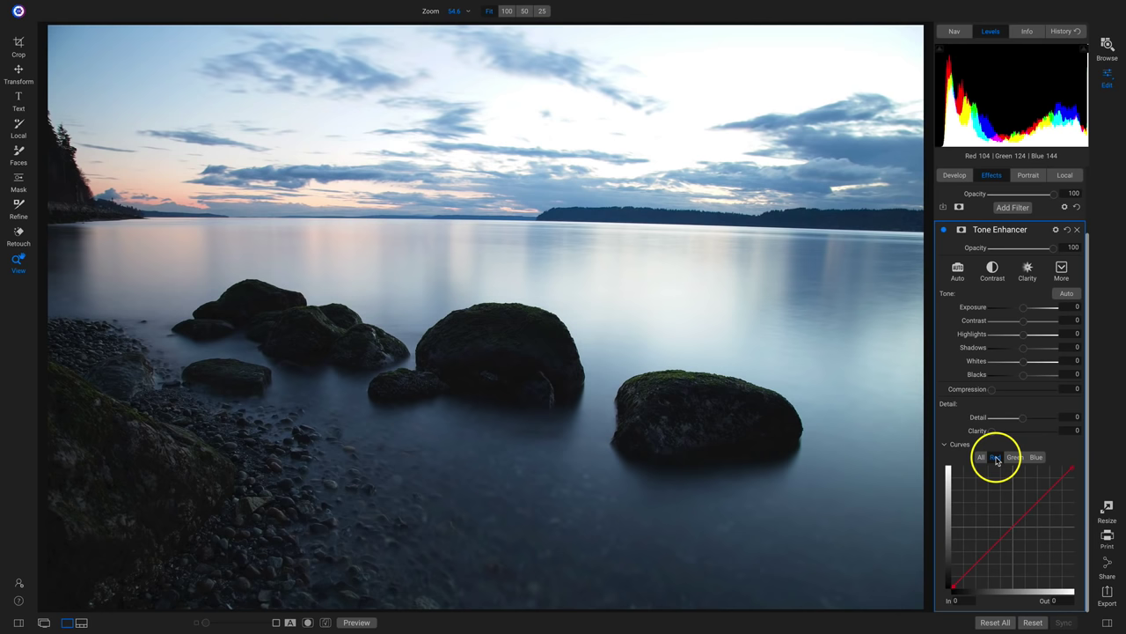
click(1013, 528)
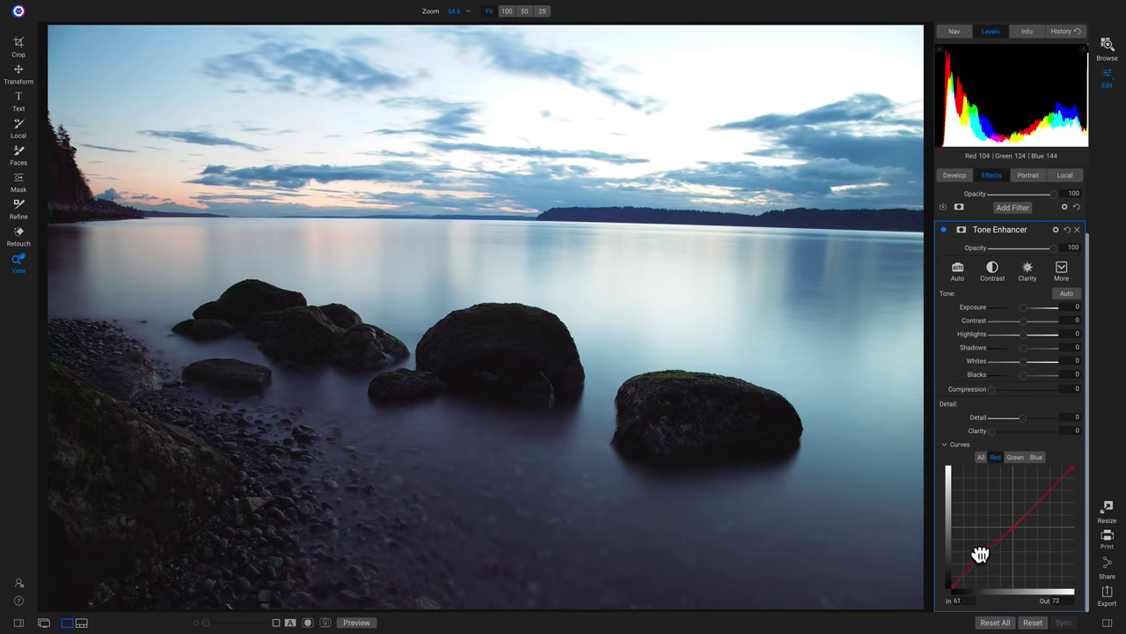
drag(978, 552, 980, 549)
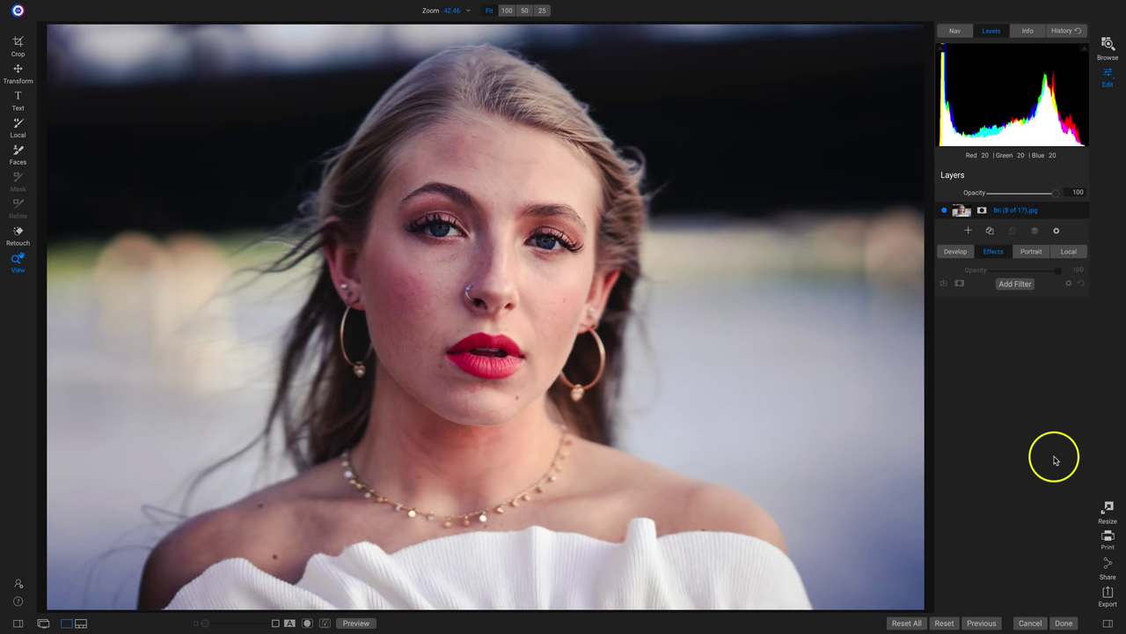
Add a Vignette filter to the portrait with the Big Softy preset, and compare the photo with the filter off and on.
click(1012, 284)
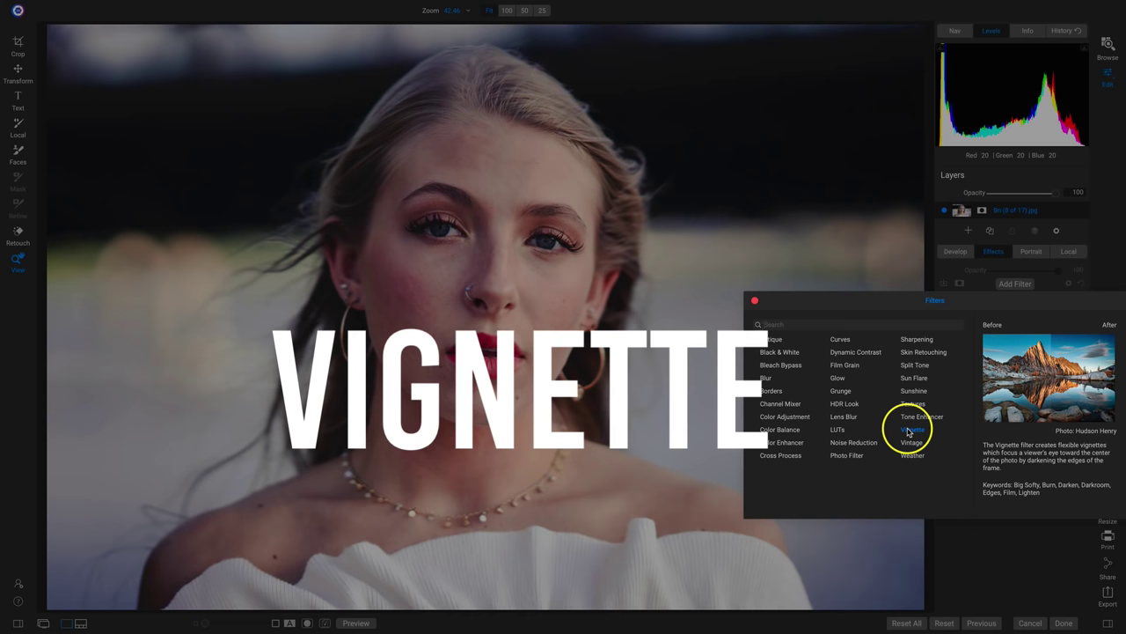
click(915, 430)
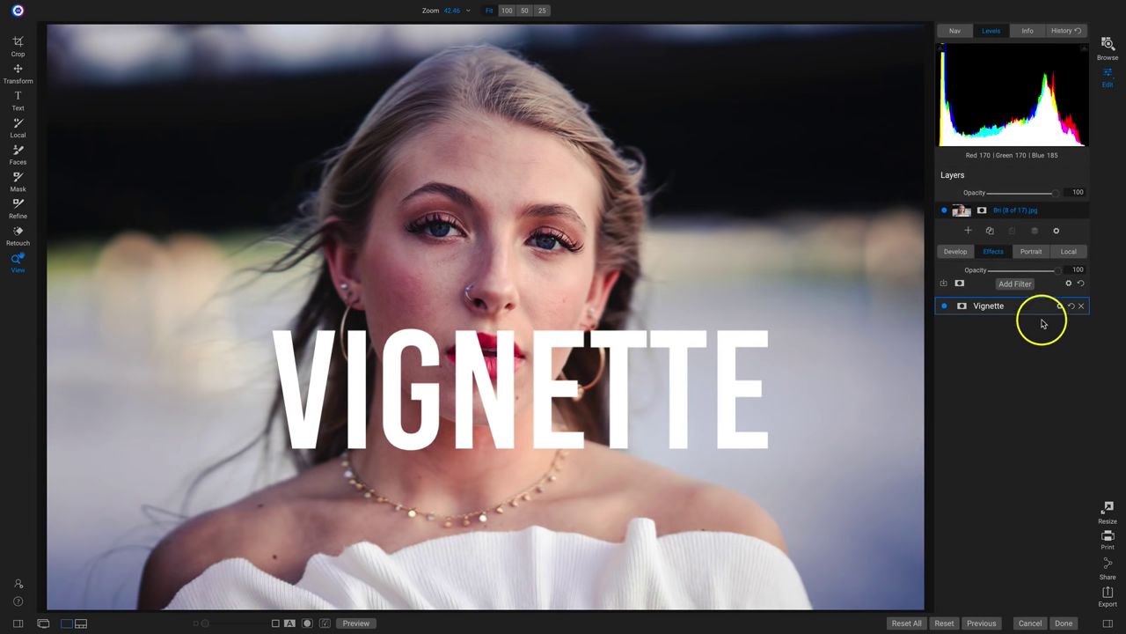
click(1043, 308)
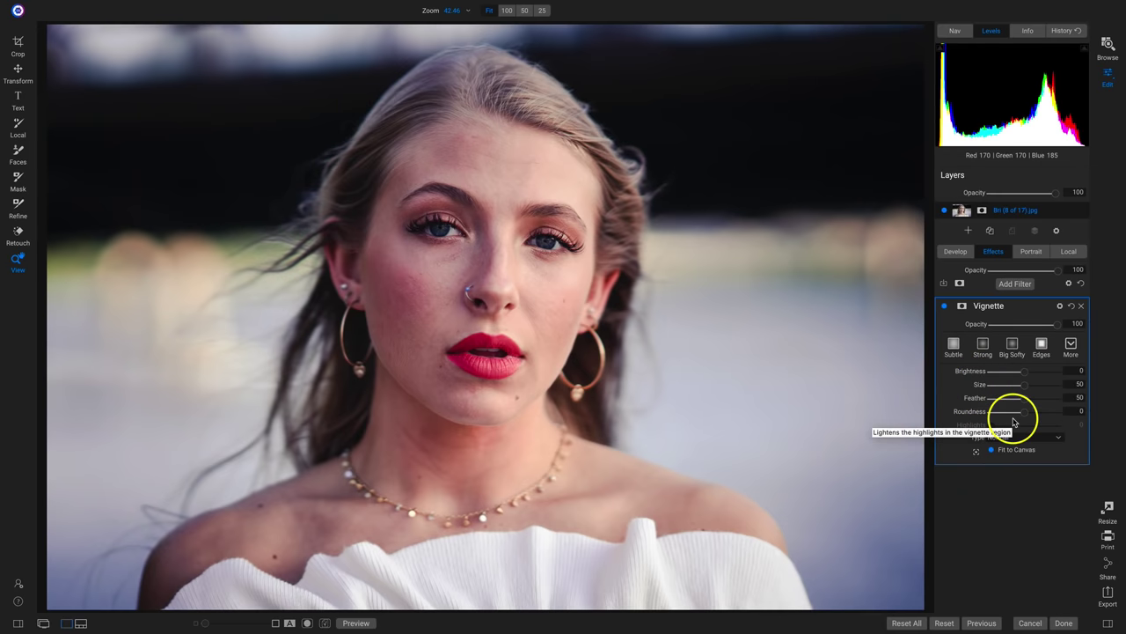
click(1016, 347)
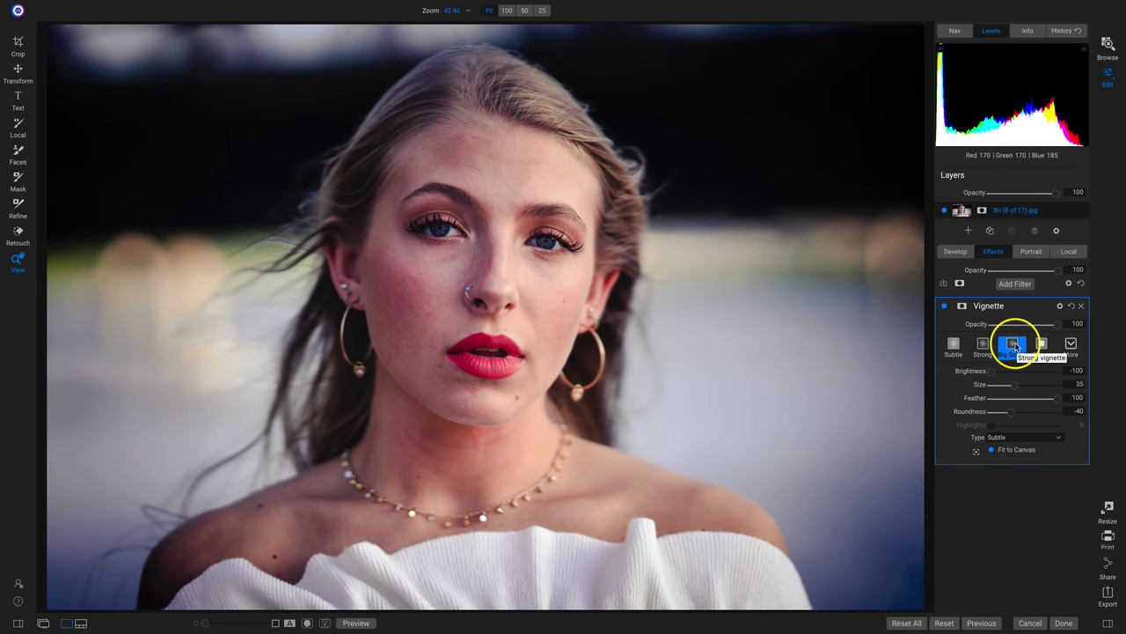
click(944, 307)
click(945, 307)
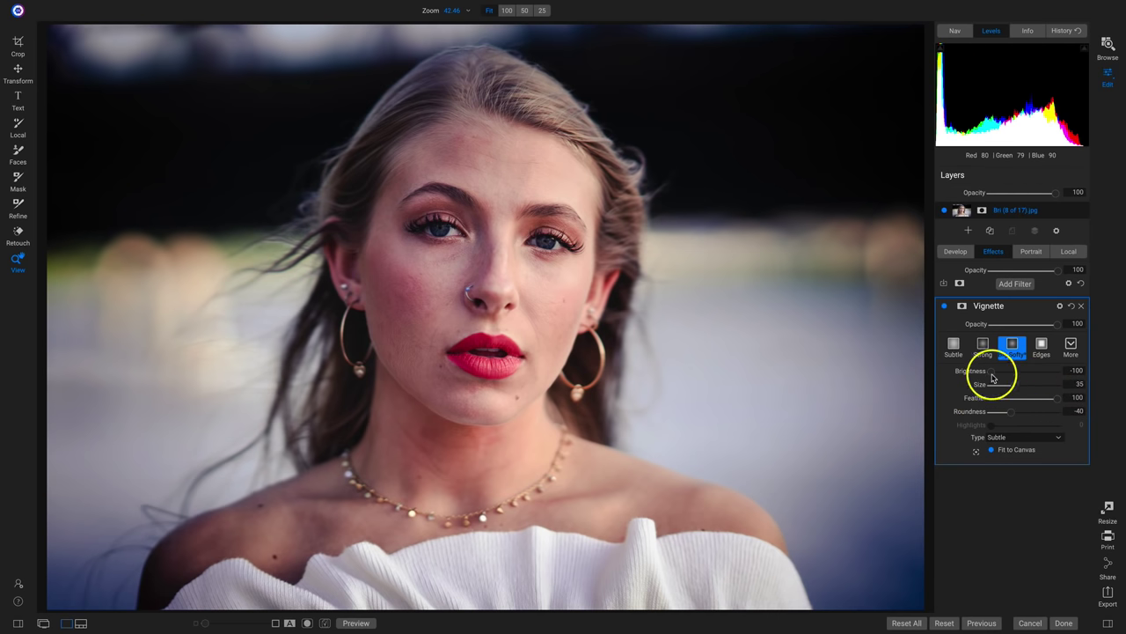
Try the vignette with brightness 0, and return the brightness to -100.
mouse_move(992, 376)
mouse_down()
mouse_move(1044, 375)
mouse_move(985, 377)
mouse_up()
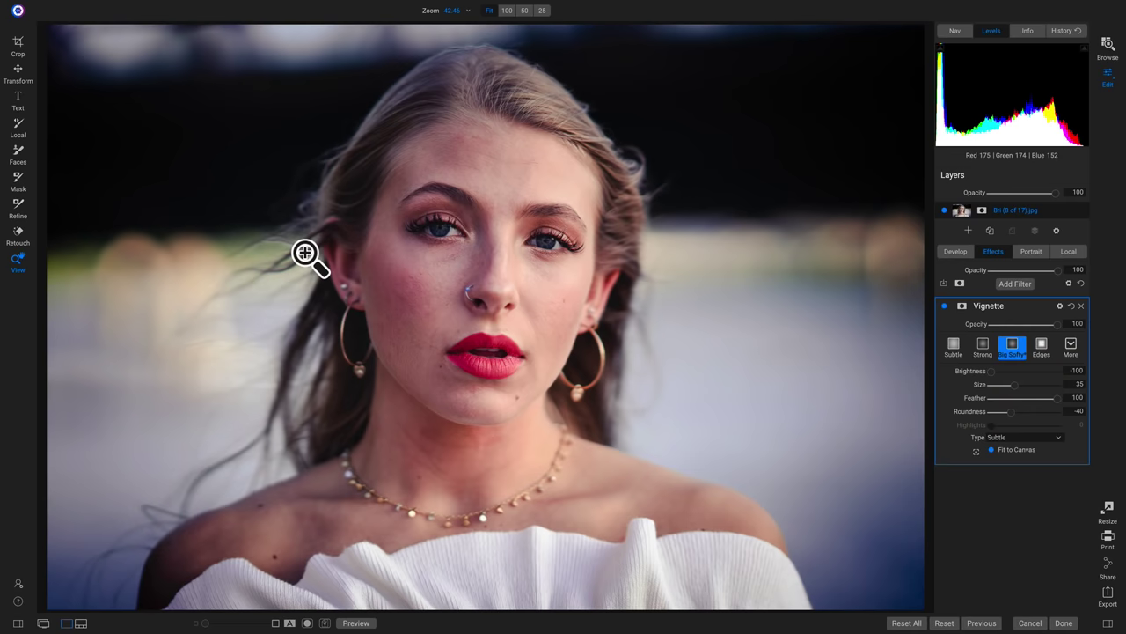
double_click(973, 373)
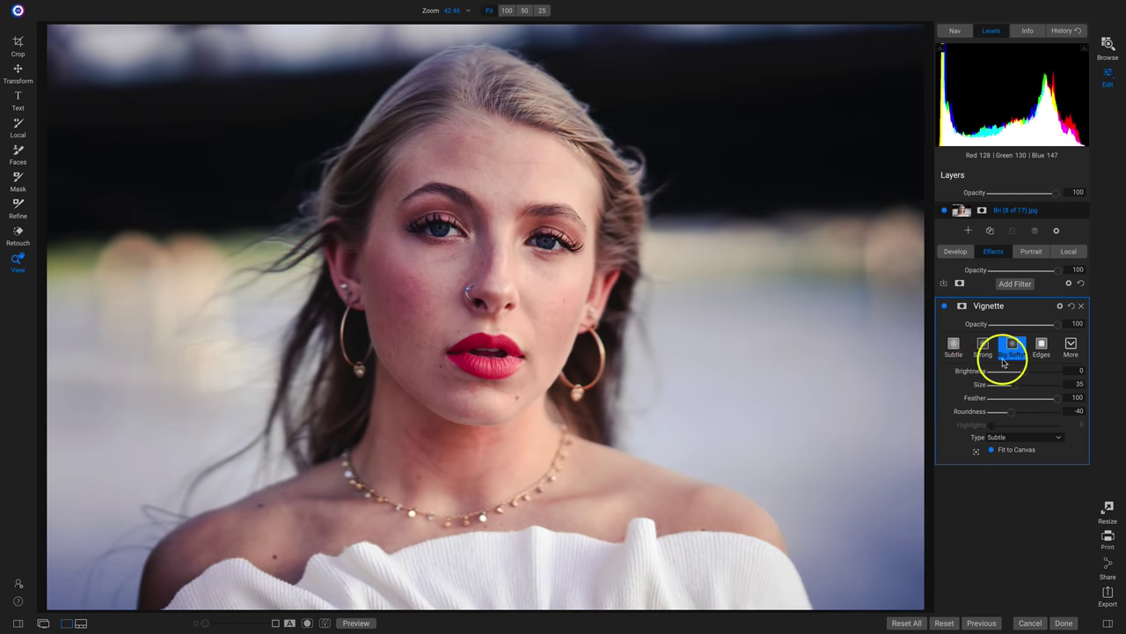
double_click(973, 373)
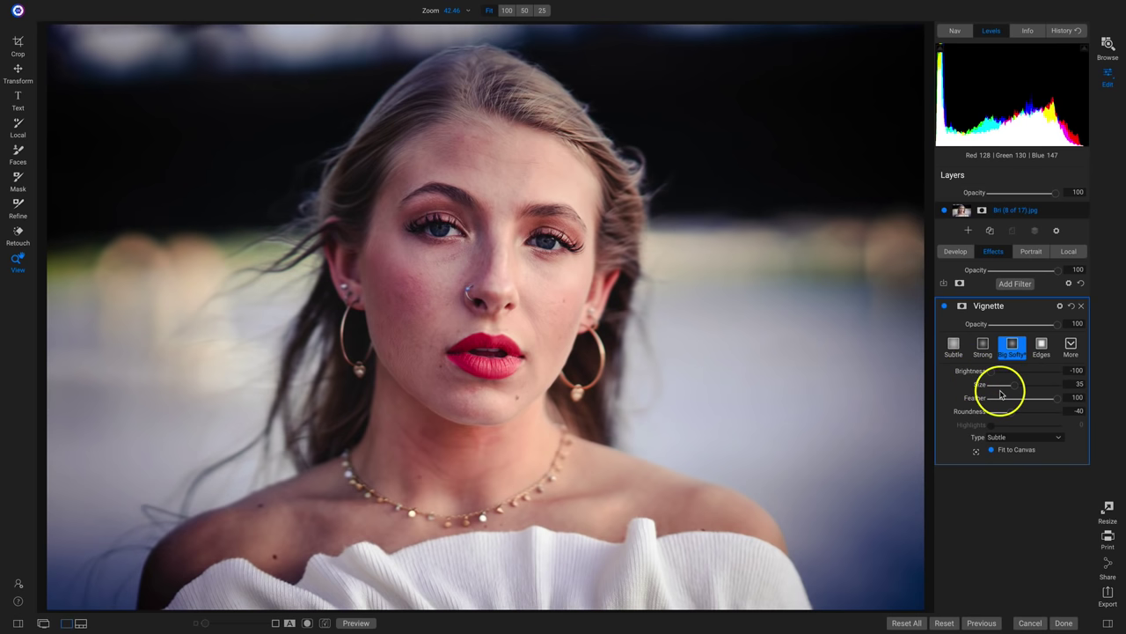
Try the vignette's size at 0 and at 89.
drag(1016, 389, 989, 389)
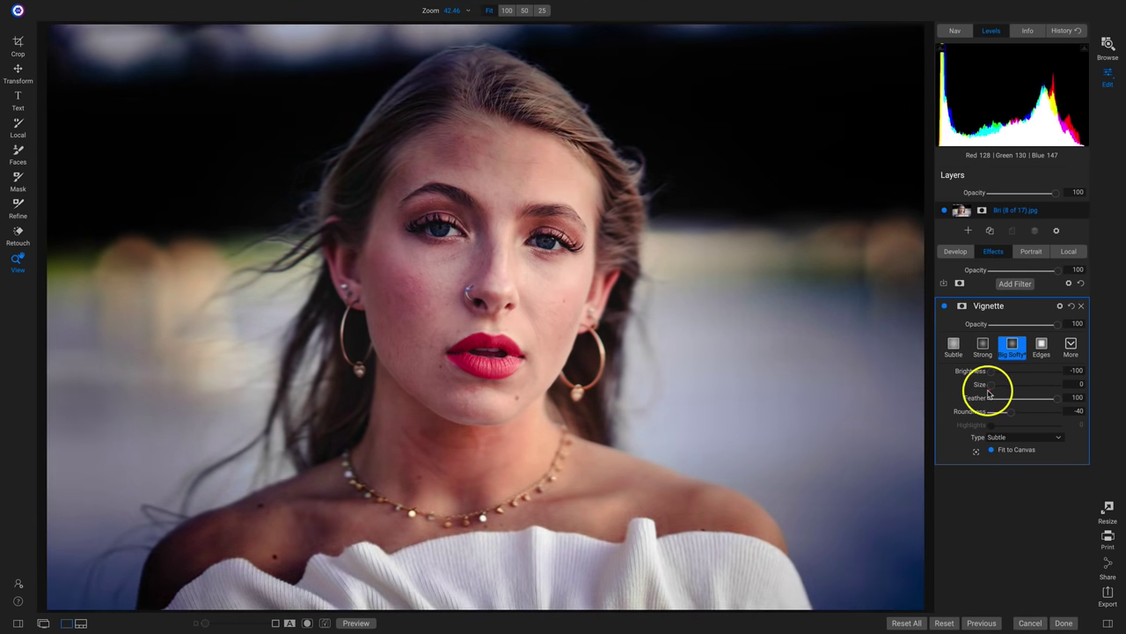
click(1015, 387)
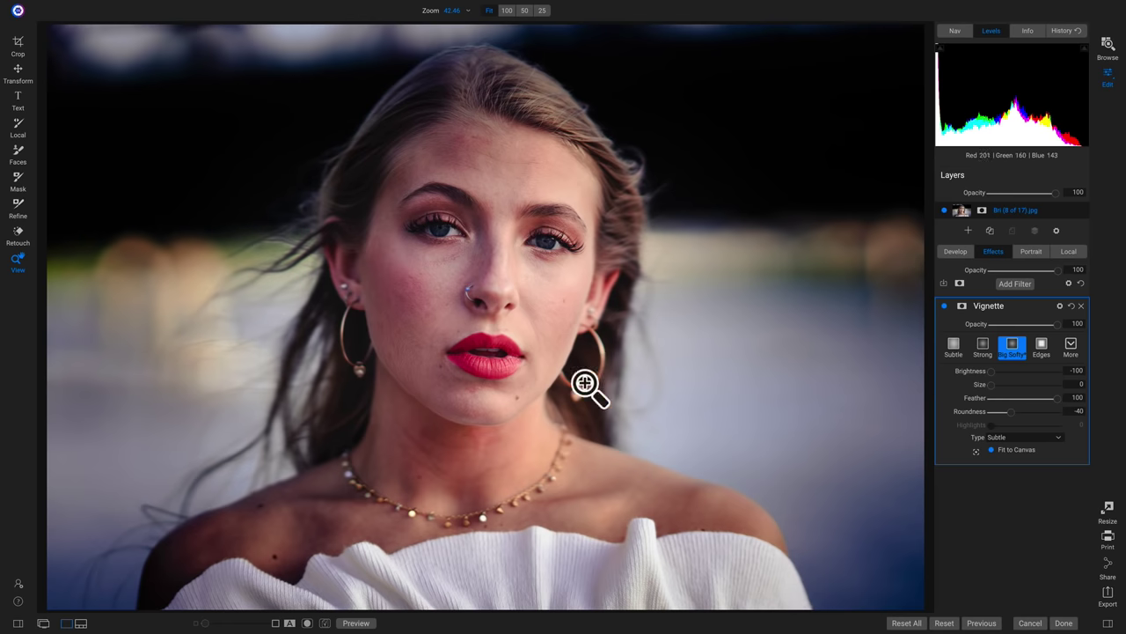
click(965, 387)
drag(965, 387, 1050, 385)
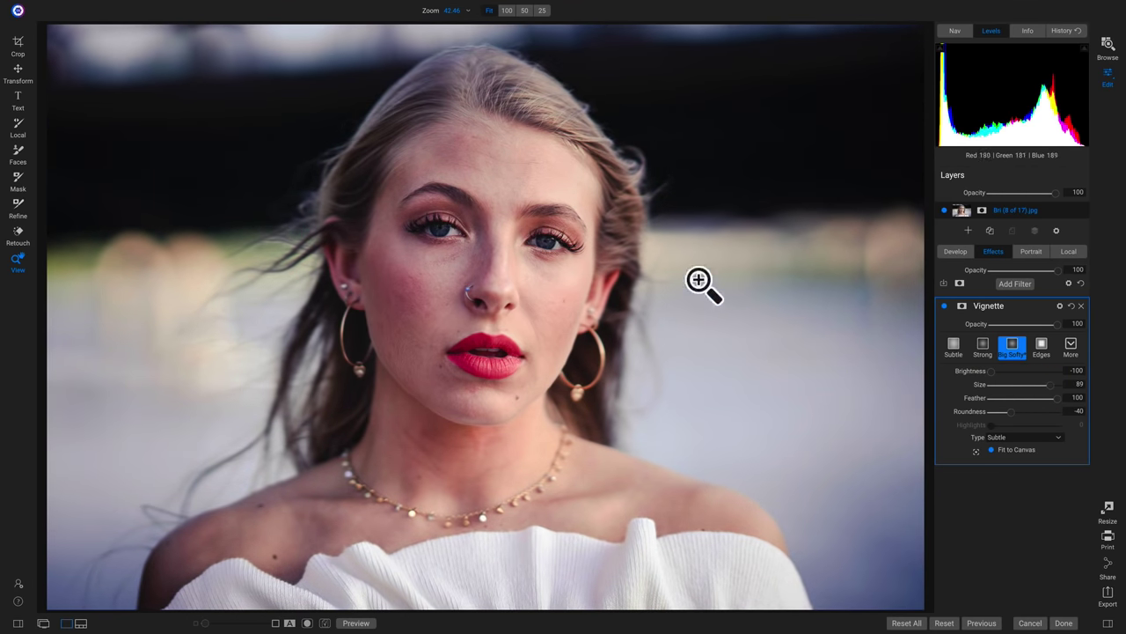
Set the vignette's size to 50 and vary its feather between soft and hard edges, ending at feather 0.
mouse_move(1063, 428)
mouse_down()
mouse_move(977, 382)
mouse_move(993, 397)
mouse_move(1034, 391)
mouse_move(1033, 402)
mouse_move(983, 402)
mouse_up()
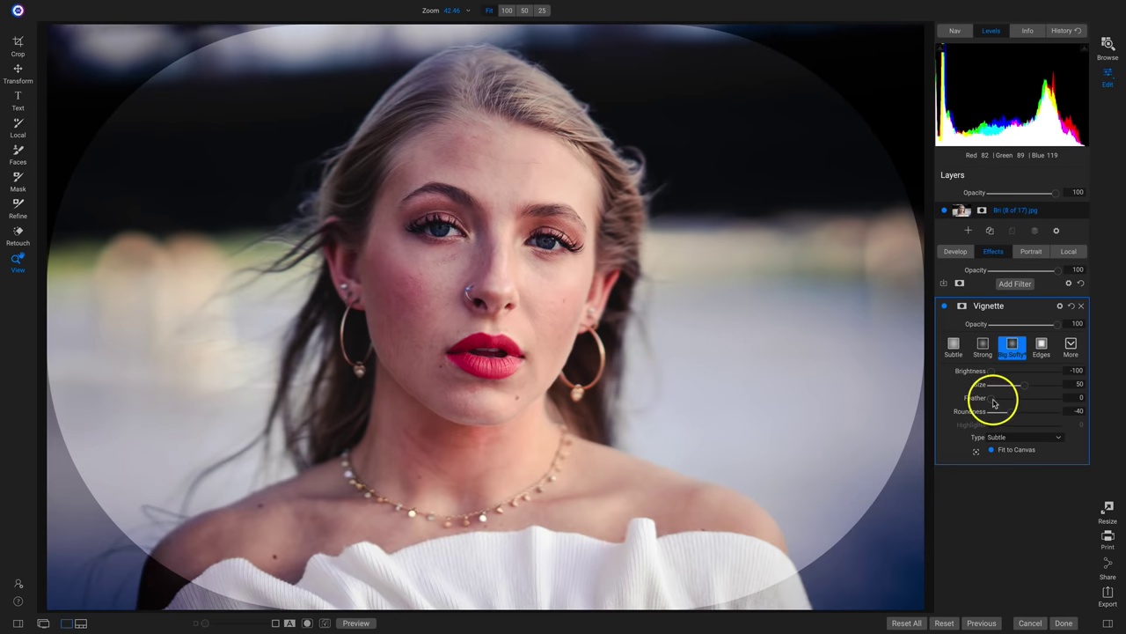
drag(993, 402, 1078, 402)
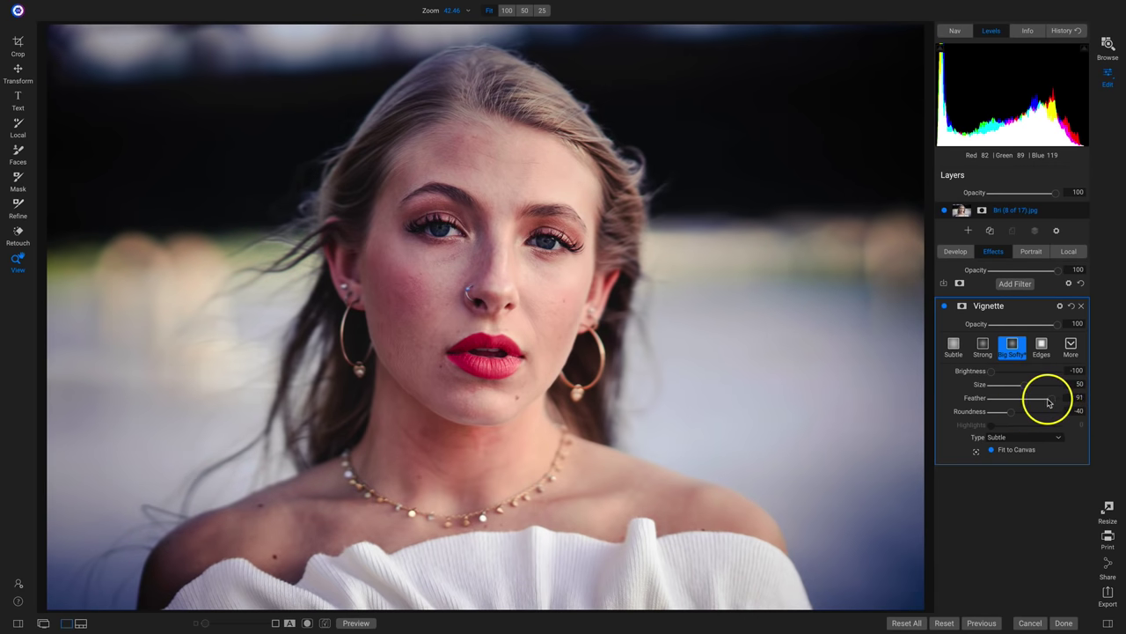
drag(1022, 402, 984, 391)
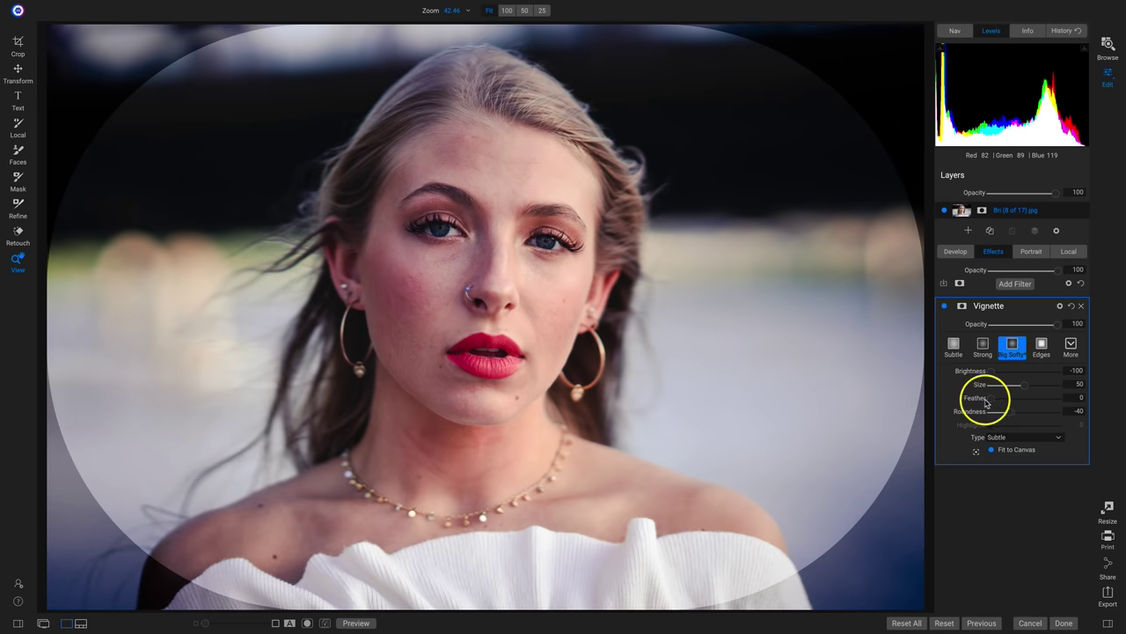
drag(1009, 403, 1083, 395)
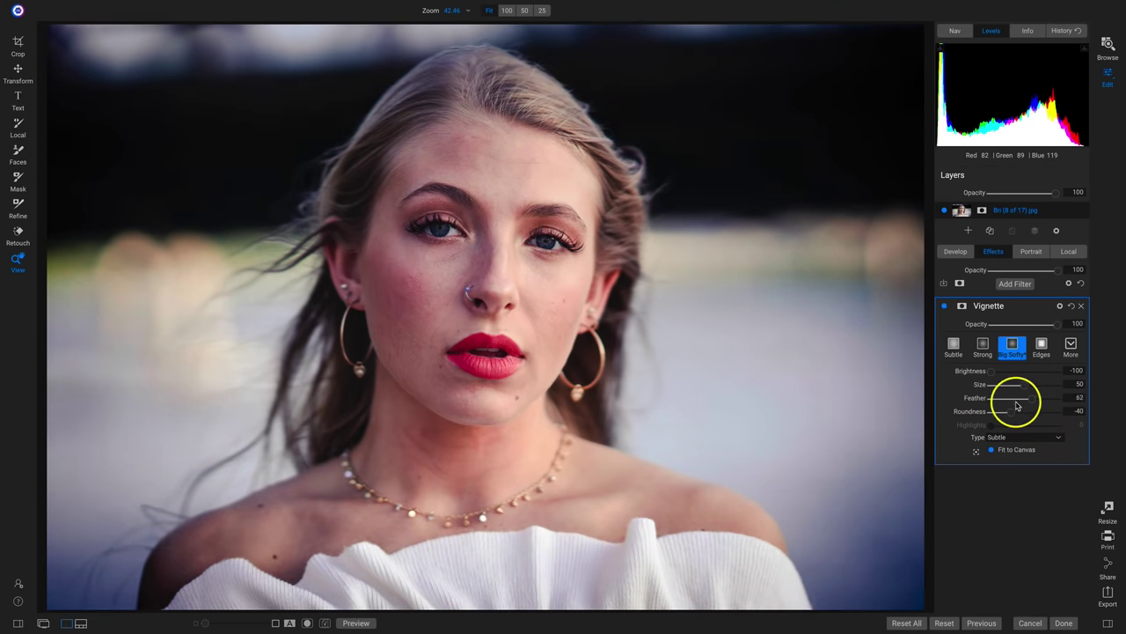
drag(1016, 405, 968, 403)
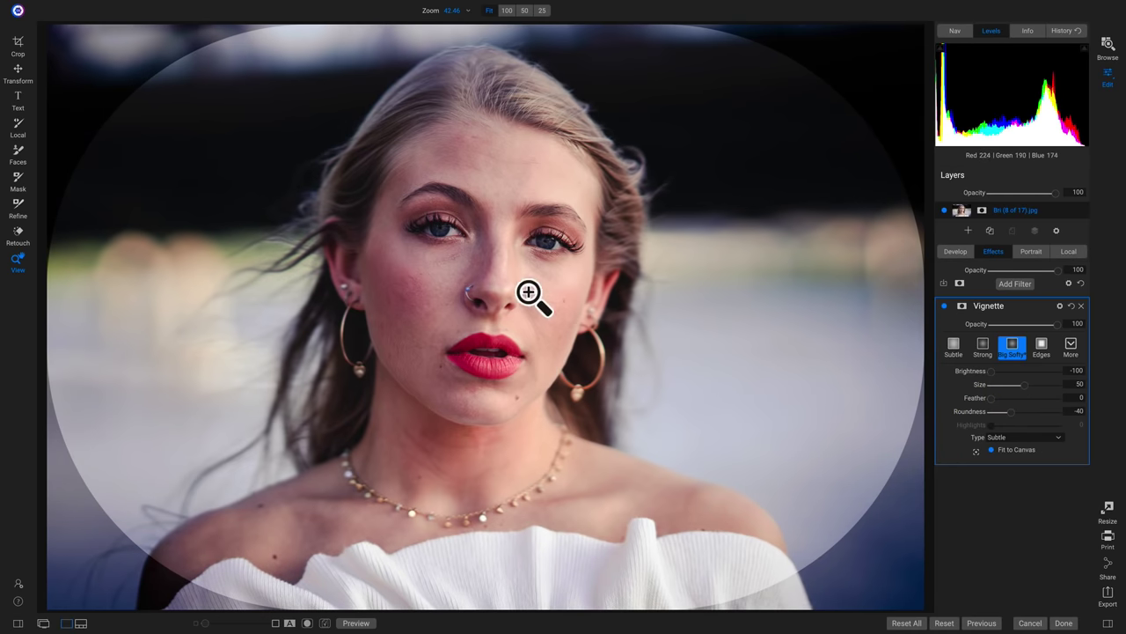
Set the vignette's roundness to 14 and feather to 67, and compare the photo with the filter off and on.
mouse_move(1011, 417)
mouse_down()
mouse_move(983, 411)
mouse_move(1072, 414)
mouse_move(970, 408)
mouse_move(972, 418)
mouse_move(1076, 408)
mouse_move(1031, 417)
mouse_up()
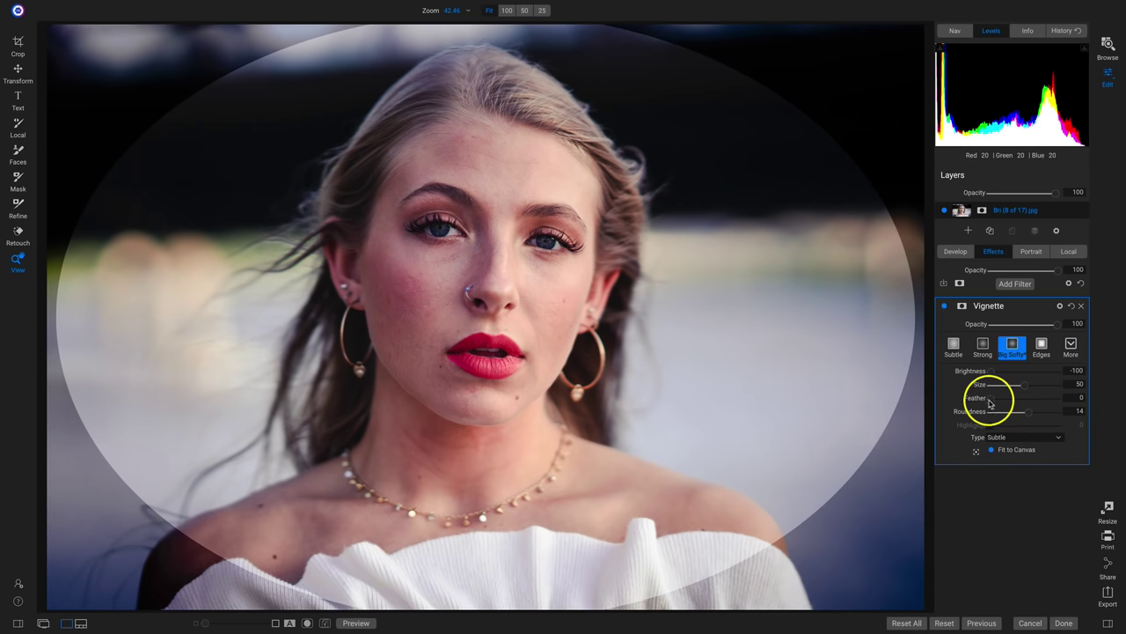
drag(990, 403, 1032, 397)
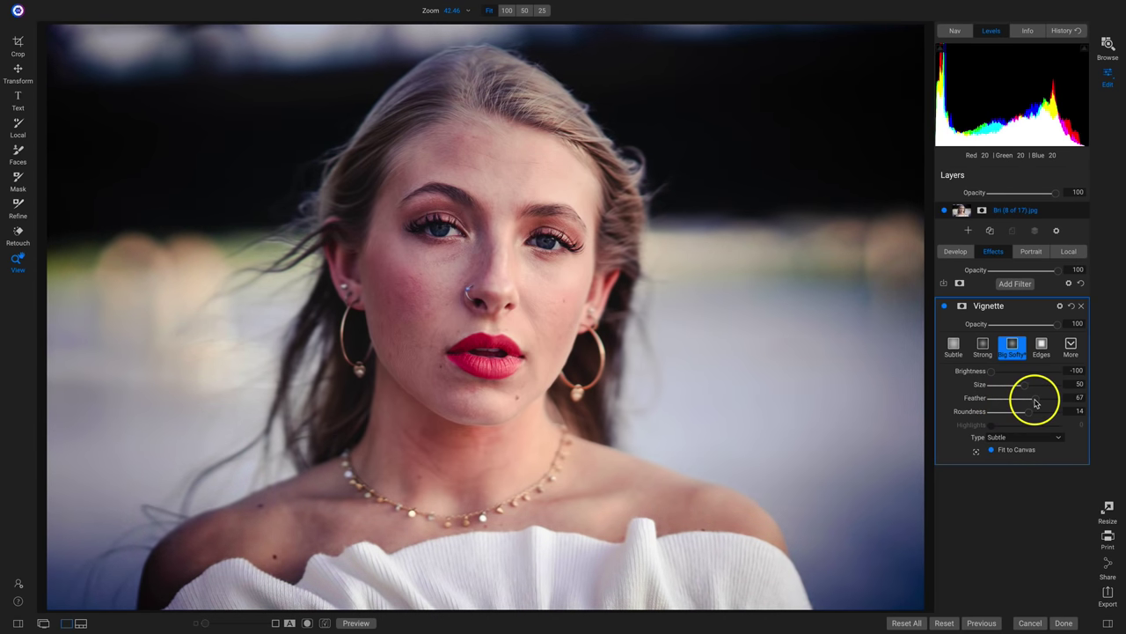
click(945, 307)
click(944, 306)
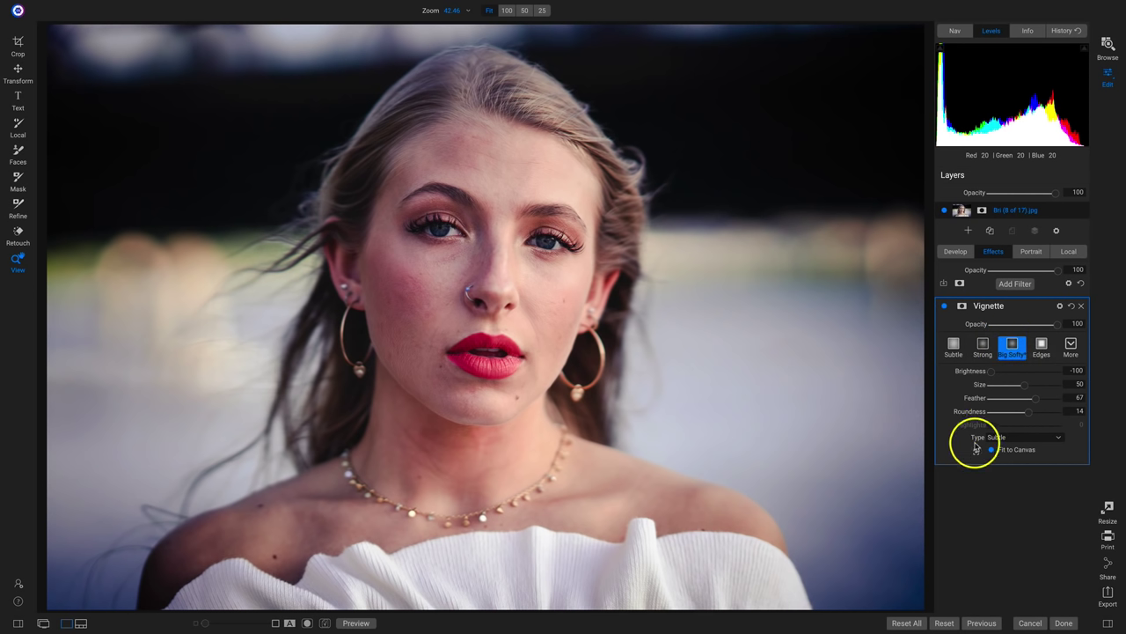
Try the vignette types Normal and Soft, and set the type to Priority.
click(1034, 438)
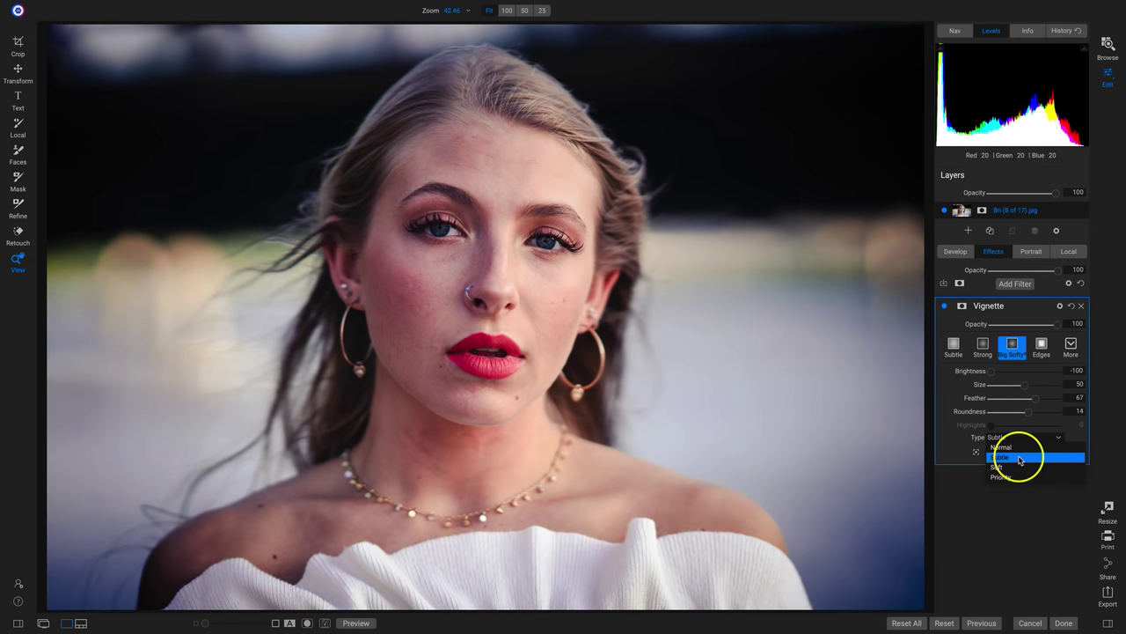
click(1019, 458)
click(1038, 434)
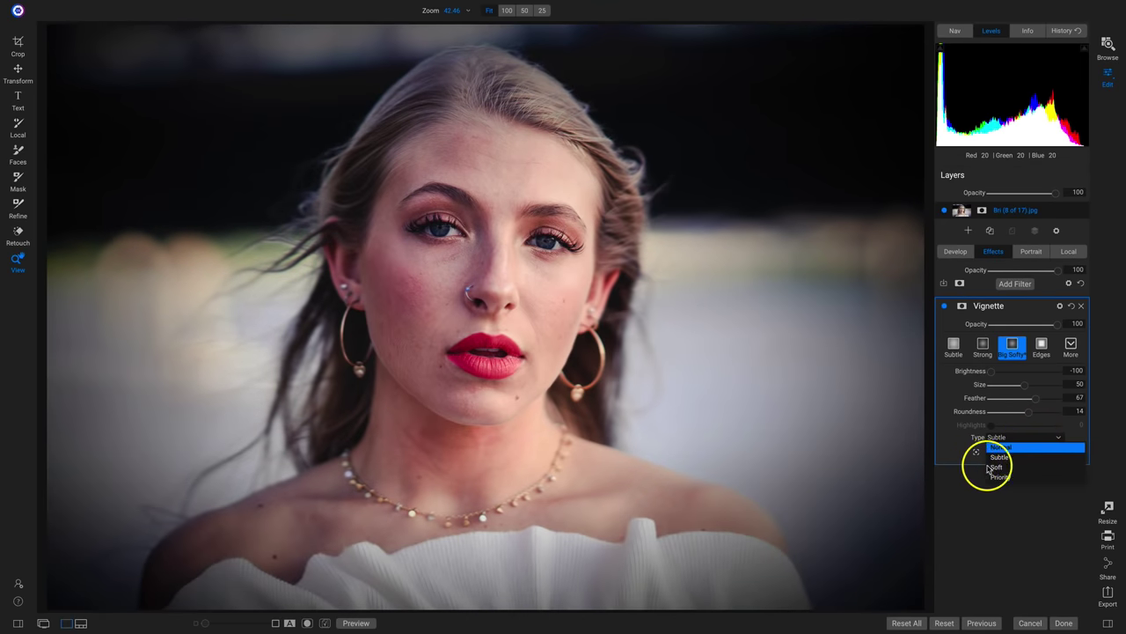
click(994, 467)
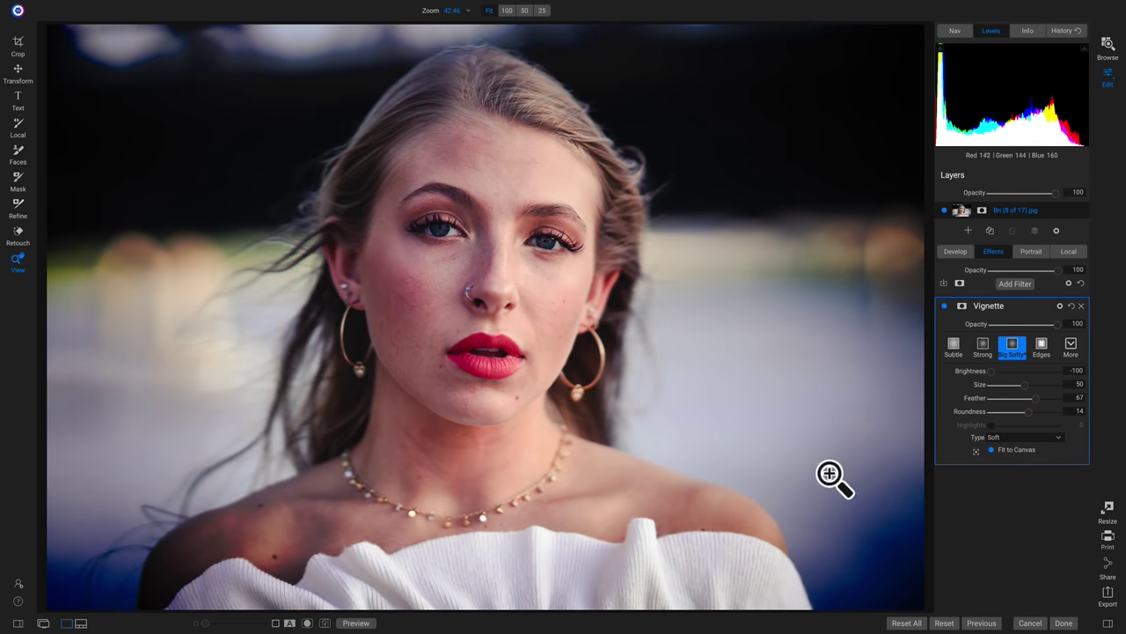
click(1047, 439)
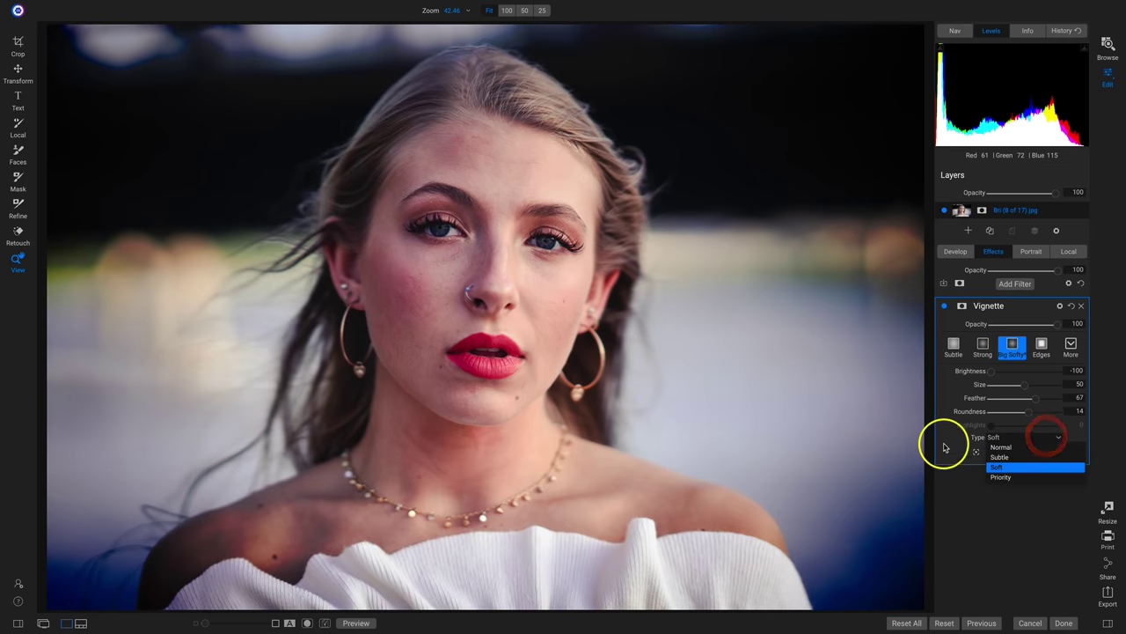
click(1005, 478)
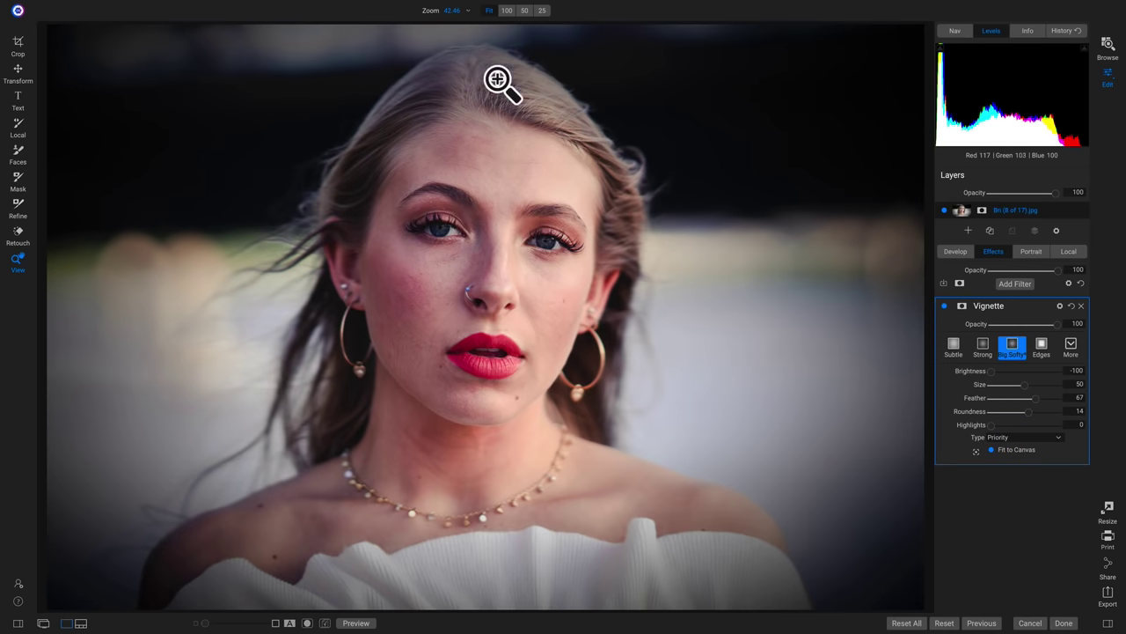
click(984, 478)
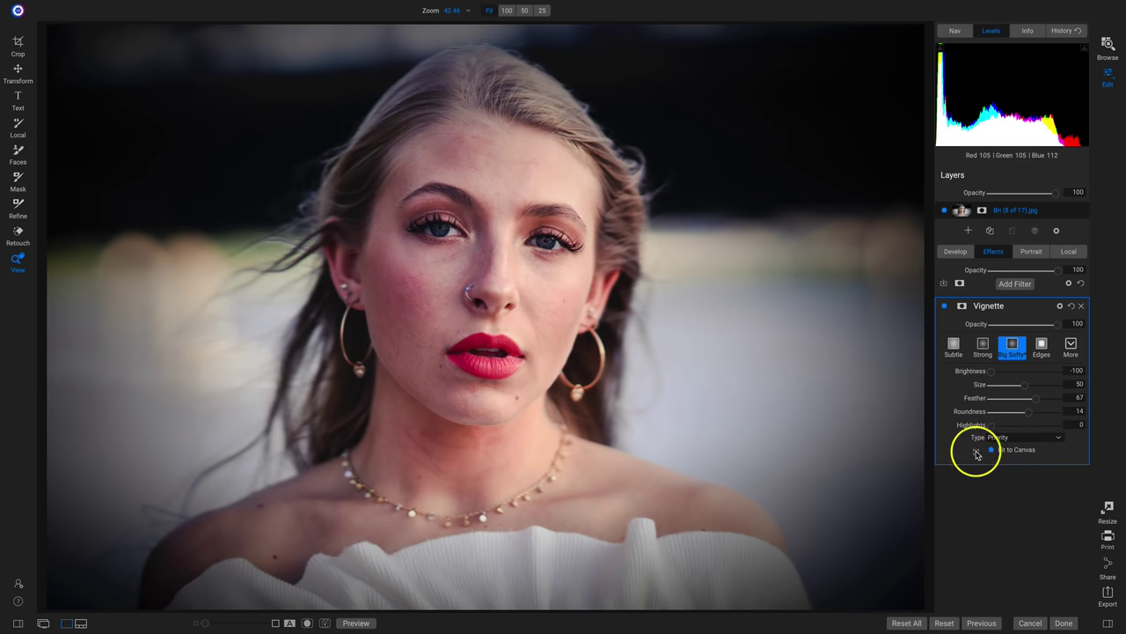
Try moving the vignette's center to the dark background at the upper right of the photo.
click(976, 452)
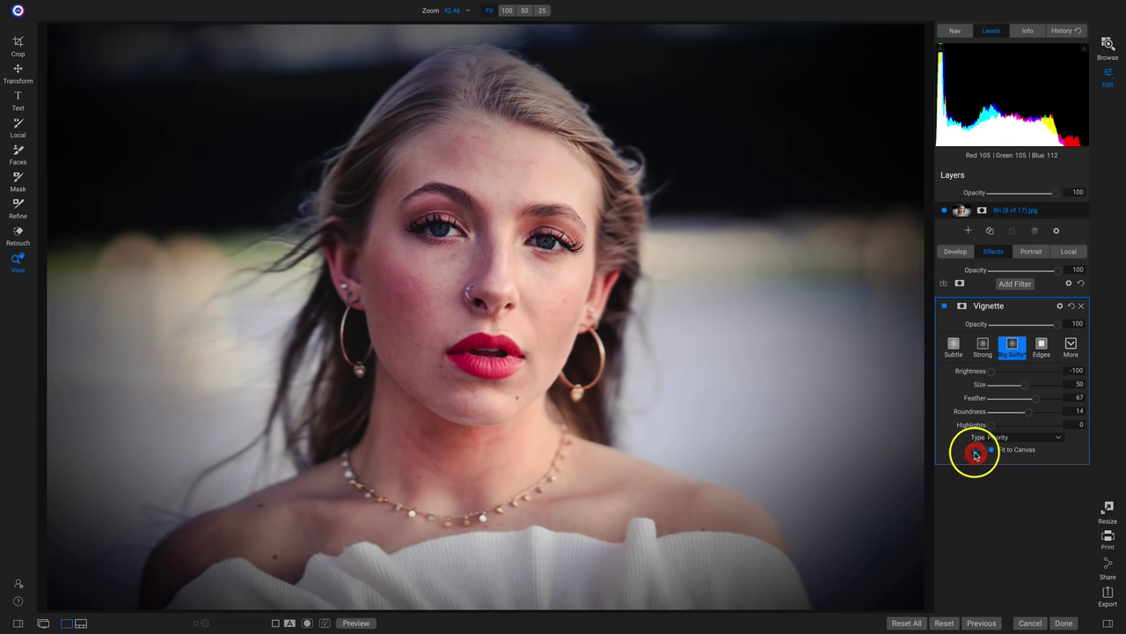
drag(568, 330, 813, 96)
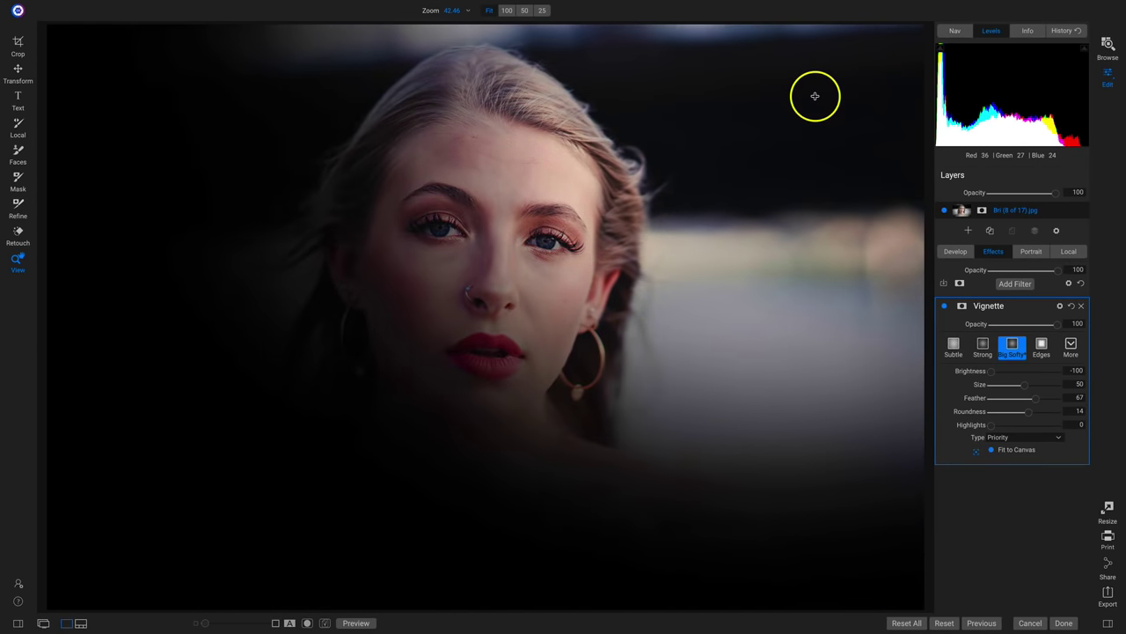
click(977, 453)
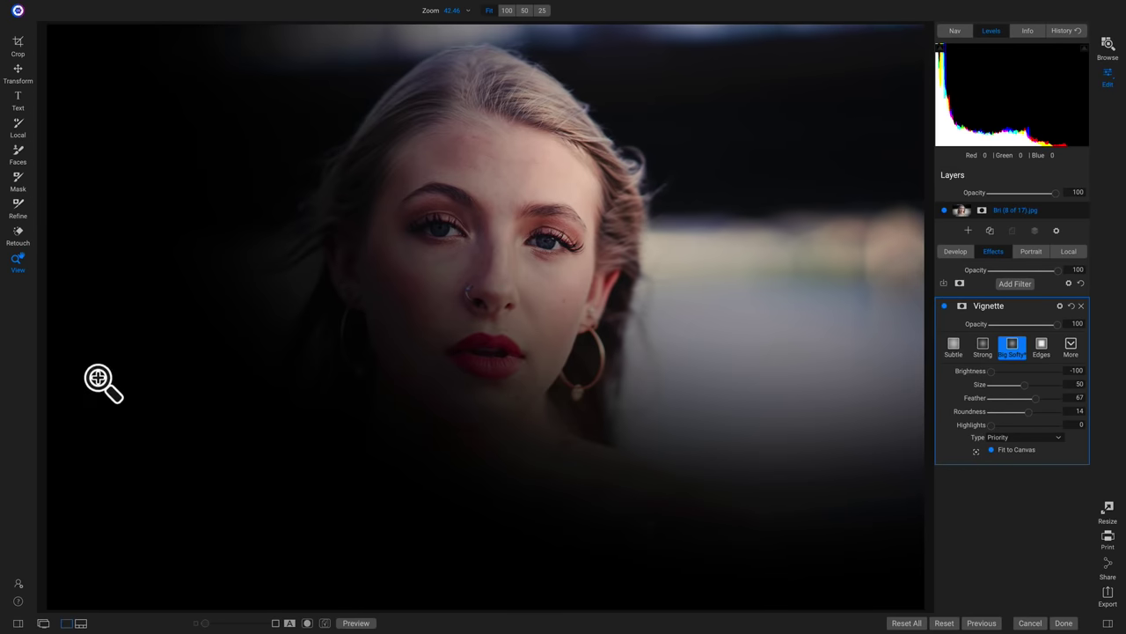
Recenter the vignette on the woman's face and set its brightness to 96.
click(1016, 451)
click(977, 452)
mouse_move(493, 270)
mouse_down()
mouse_move(481, 282)
mouse_move(491, 281)
mouse_up()
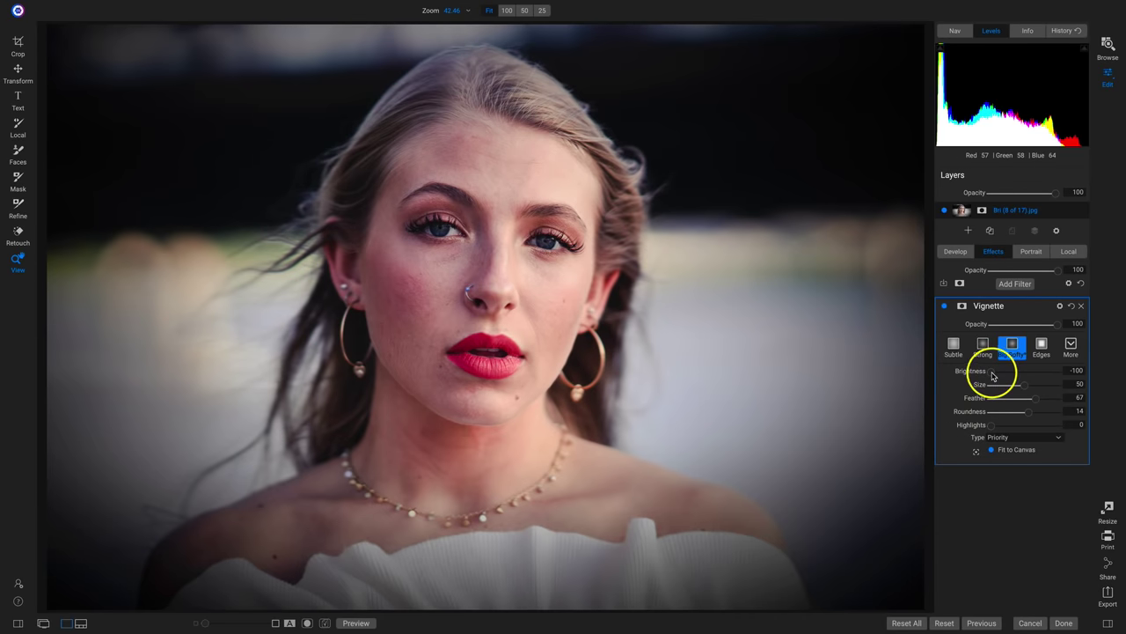
drag(992, 376, 1056, 377)
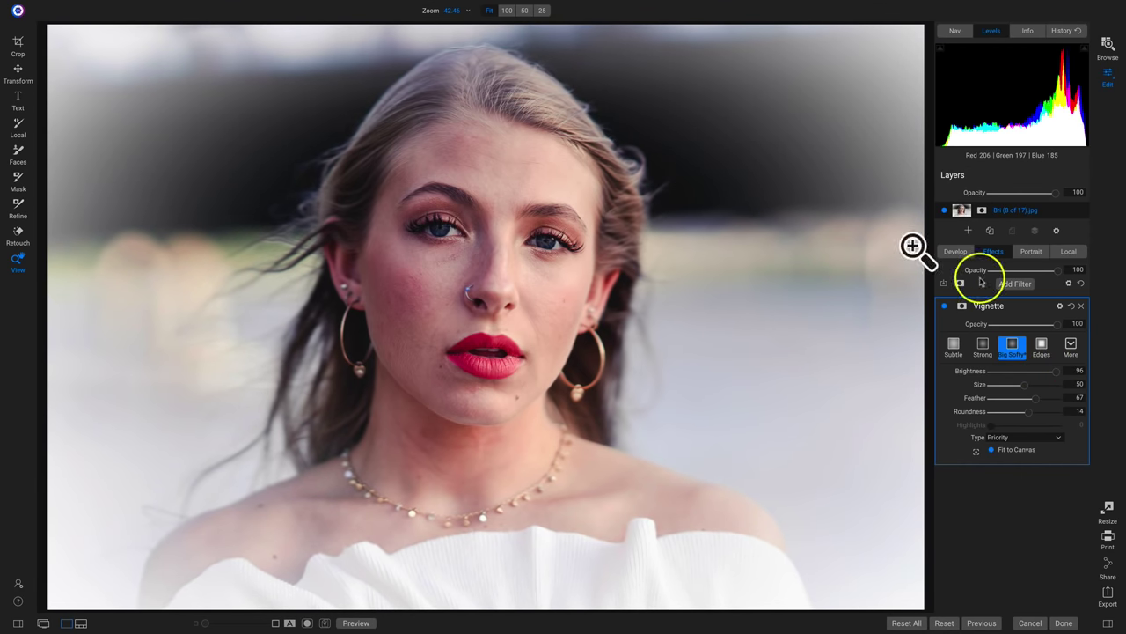
Set the vignette's brightness to -100, size to 25, feather to 100 and roundness to -33.
mouse_move(1052, 377)
mouse_down()
mouse_move(1030, 377)
mouse_move(1081, 381)
mouse_move(977, 371)
mouse_up()
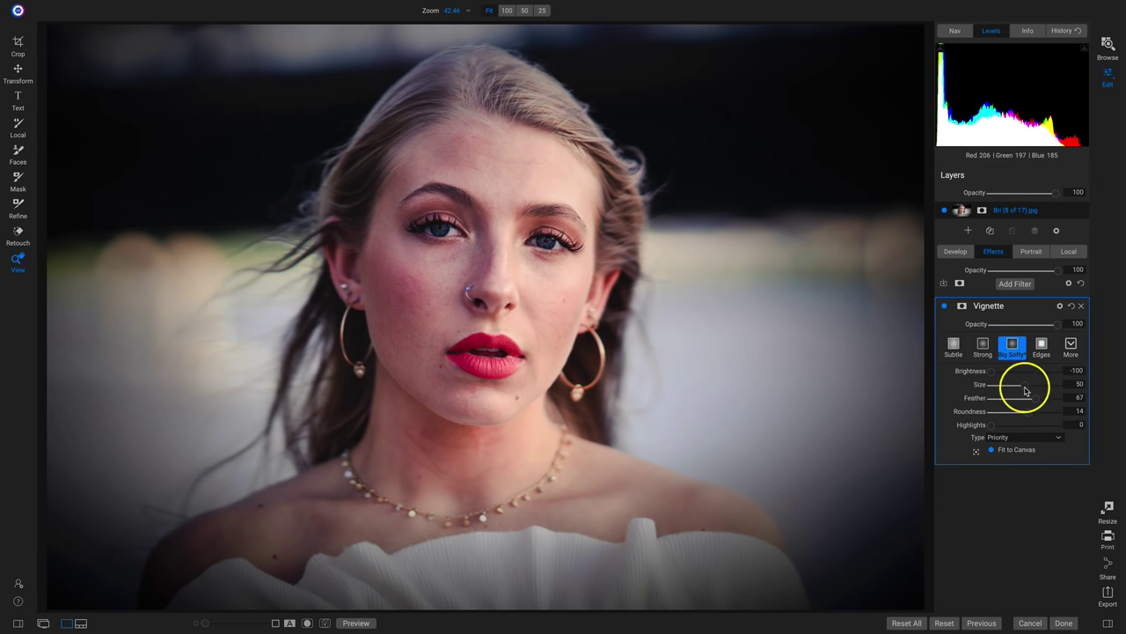
drag(1026, 391, 992, 403)
drag(1030, 411, 1057, 398)
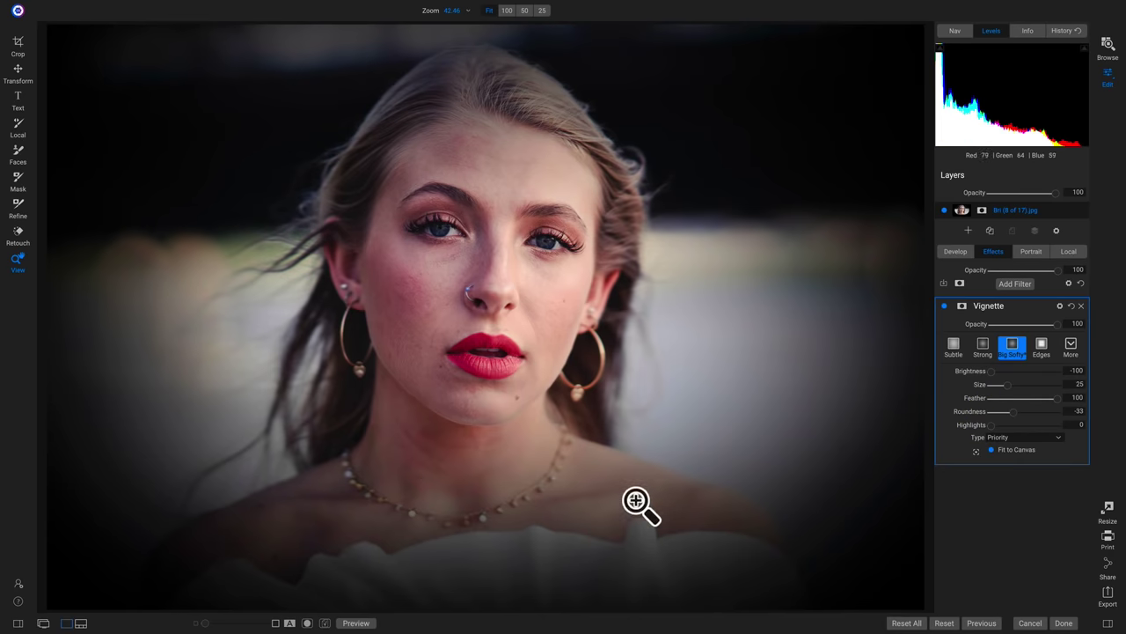
Inspect the darkened hair at the top of the head at 100%, and set the vignette's highlights to 42.
click(481, 70)
drag(483, 188, 487, 111)
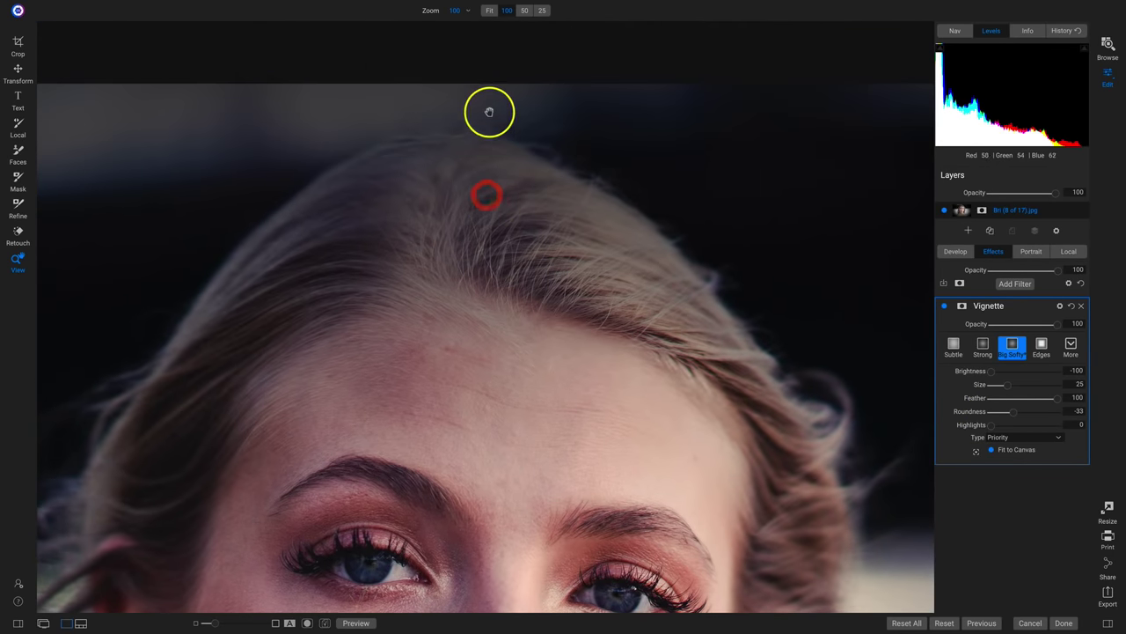
click(453, 166)
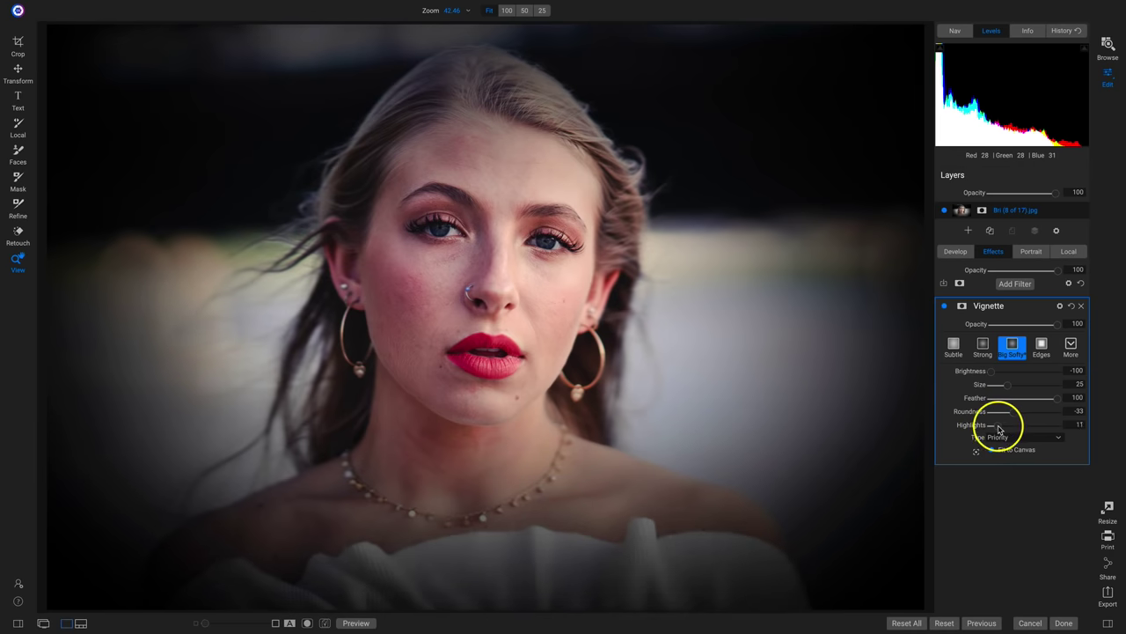
drag(993, 428, 1022, 428)
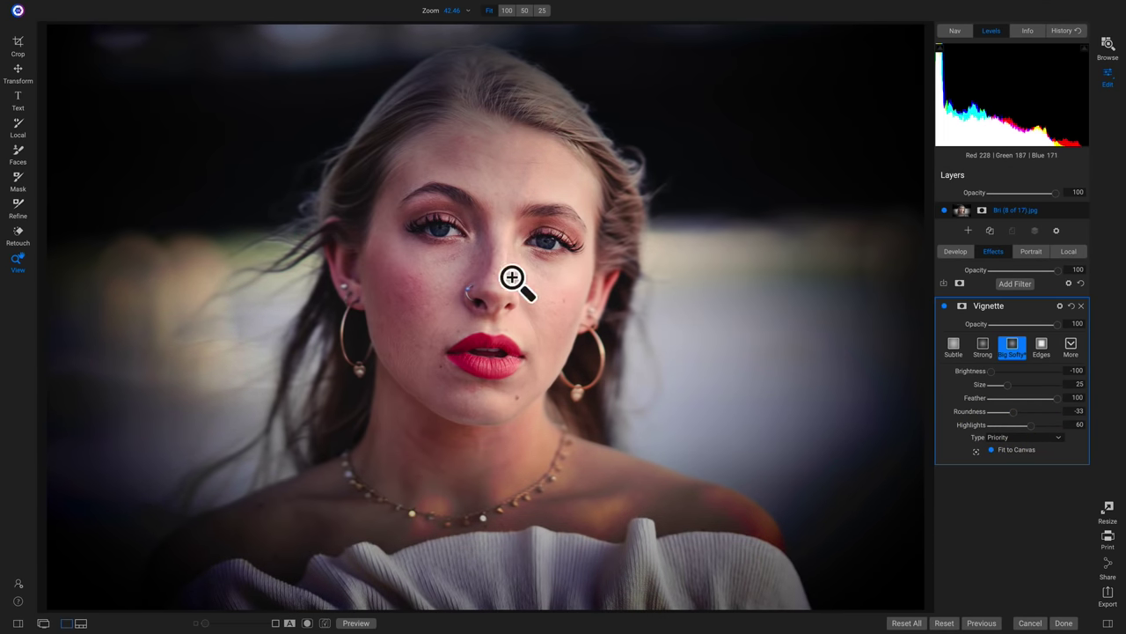
mouse_move(1032, 429)
mouse_down()
mouse_move(998, 431)
mouse_move(1019, 429)
mouse_up()
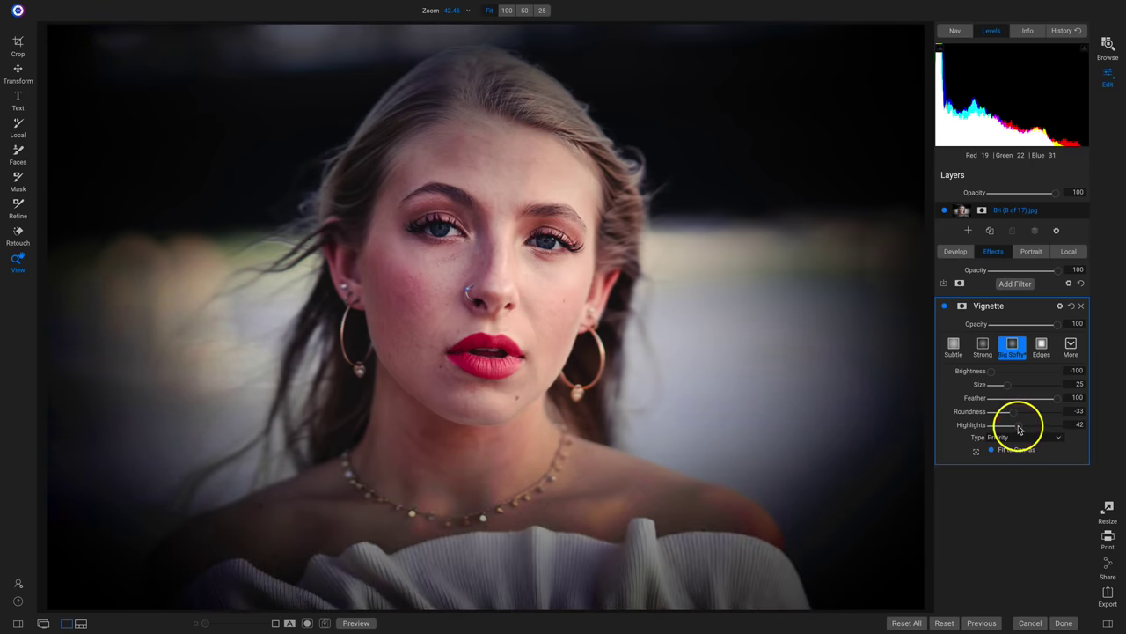
Apply the Black Edges style to the vignette and review the list of other available styles.
click(1071, 343)
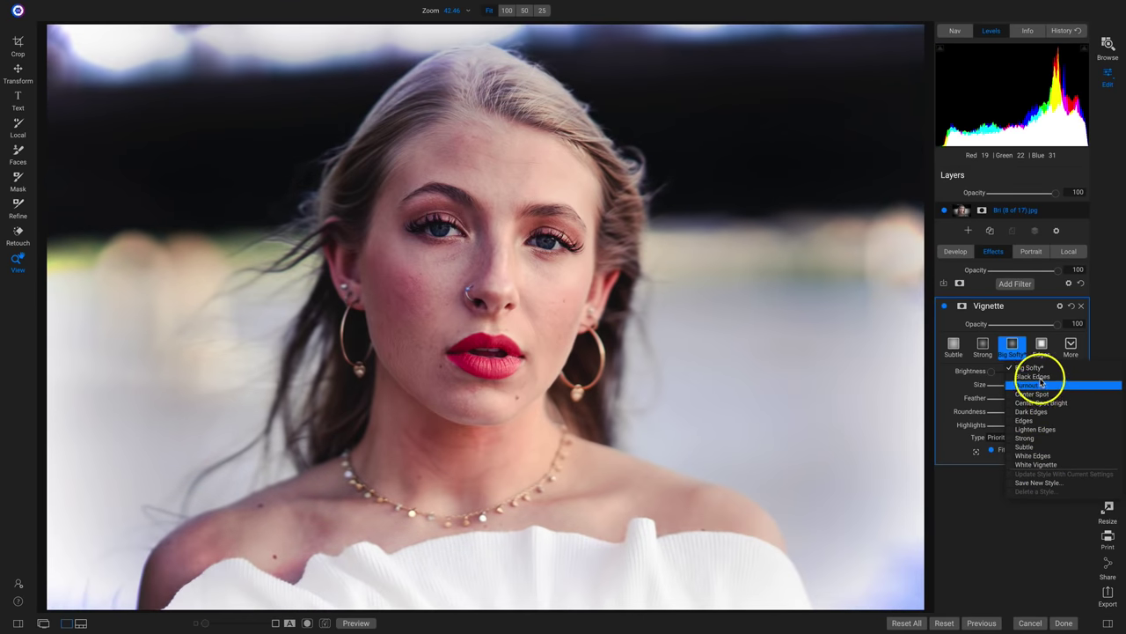
click(1035, 376)
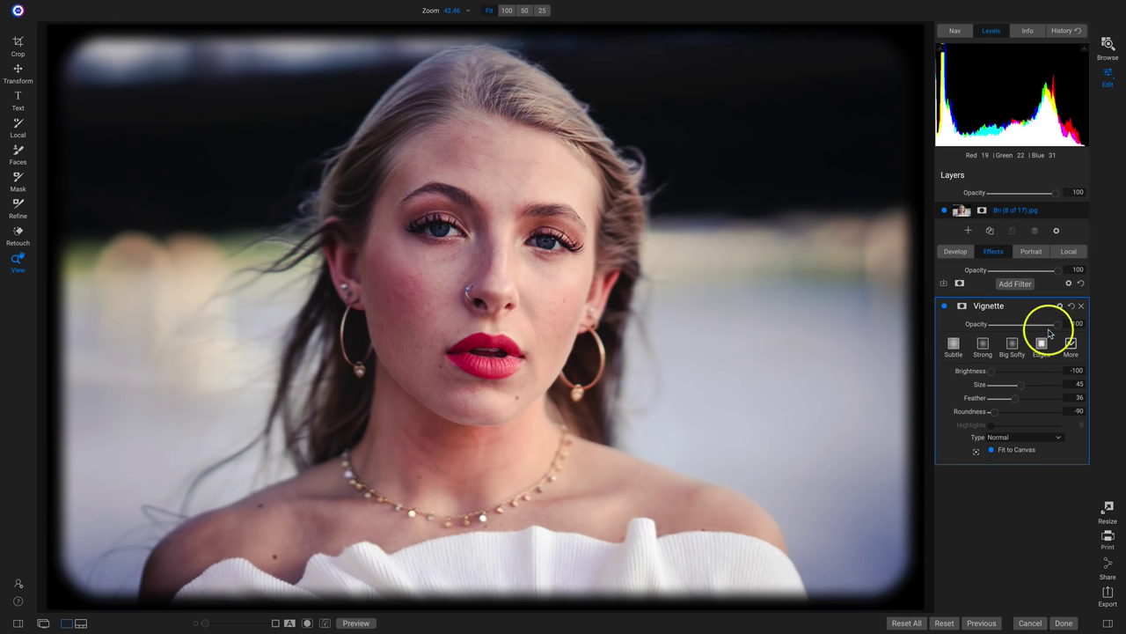
click(1071, 348)
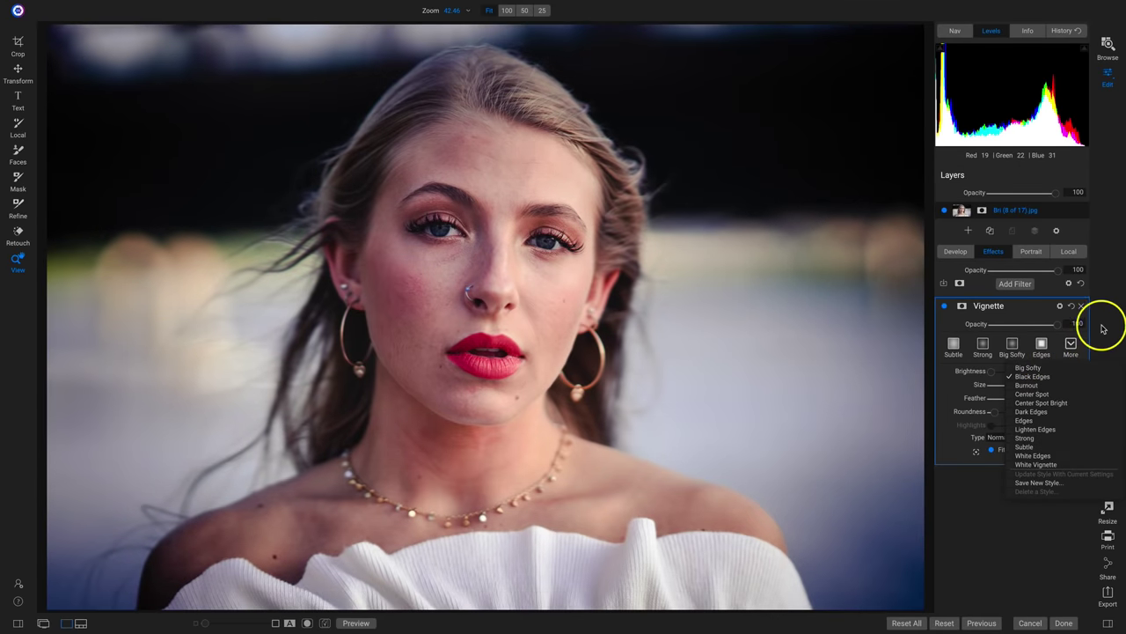
click(1102, 324)
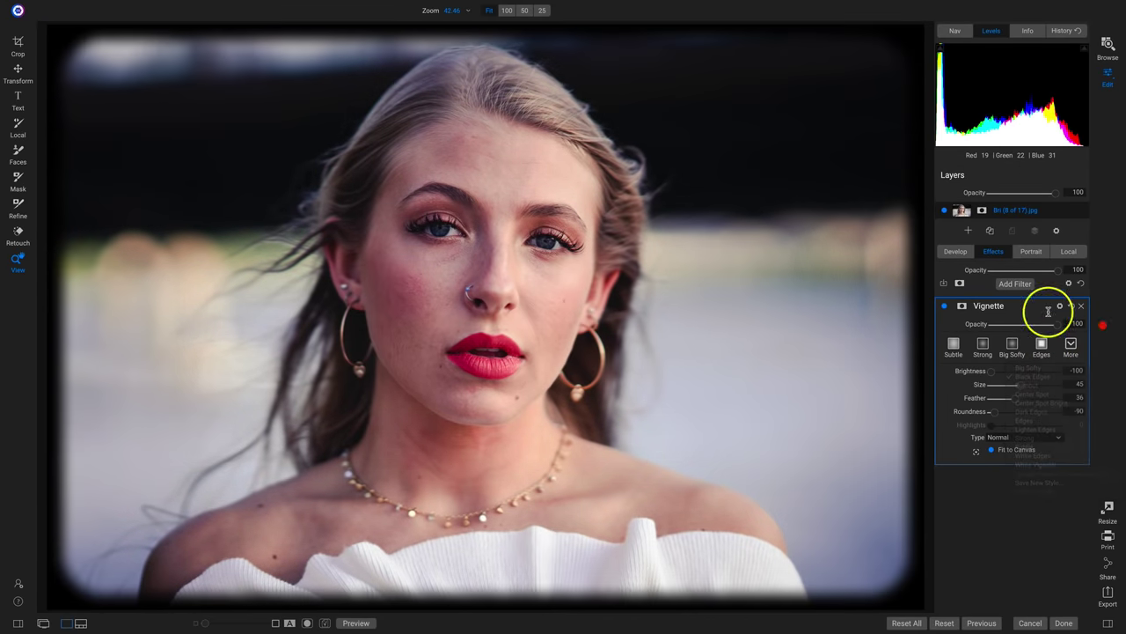
Add a Textures filter to the portrait and apply its Grunge style.
click(1015, 283)
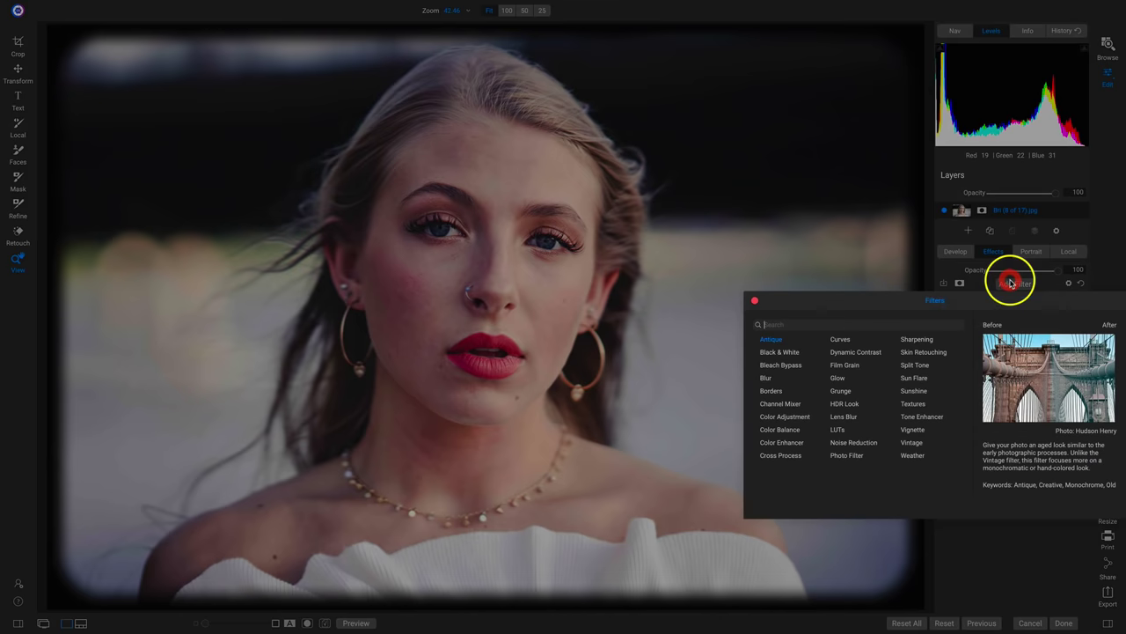
click(916, 404)
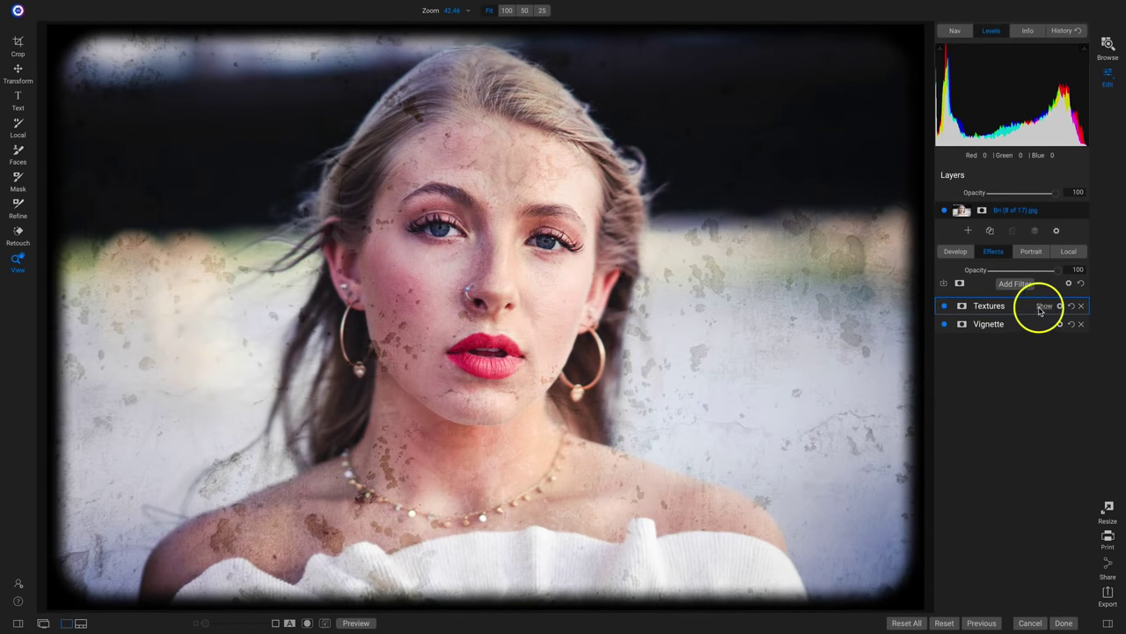
click(1041, 307)
click(980, 342)
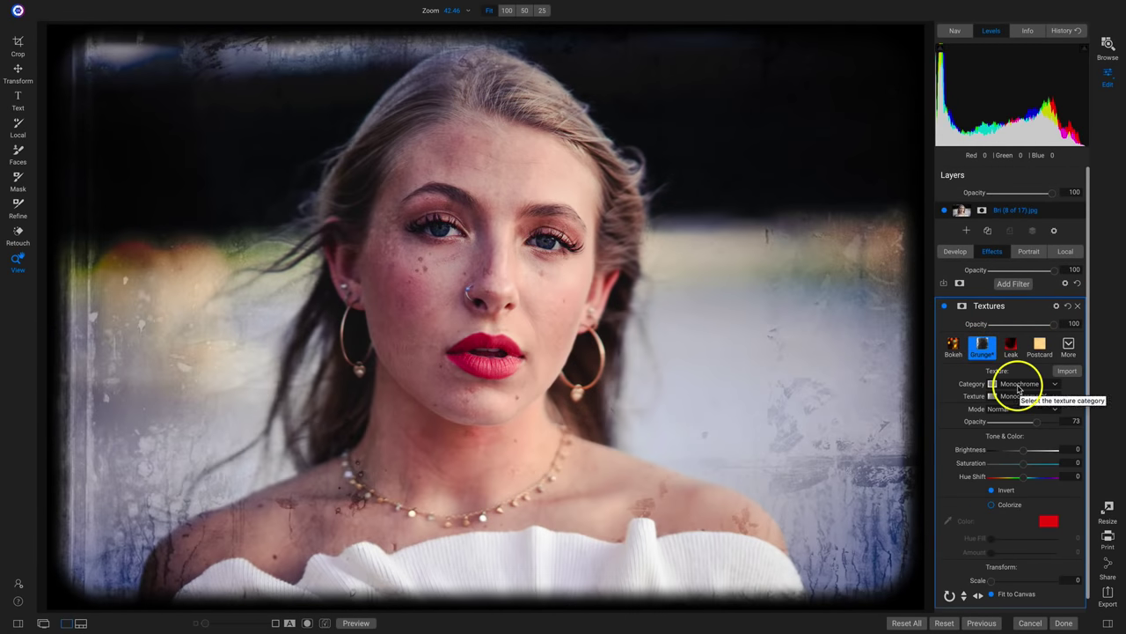
scroll(1017, 475, down, 1)
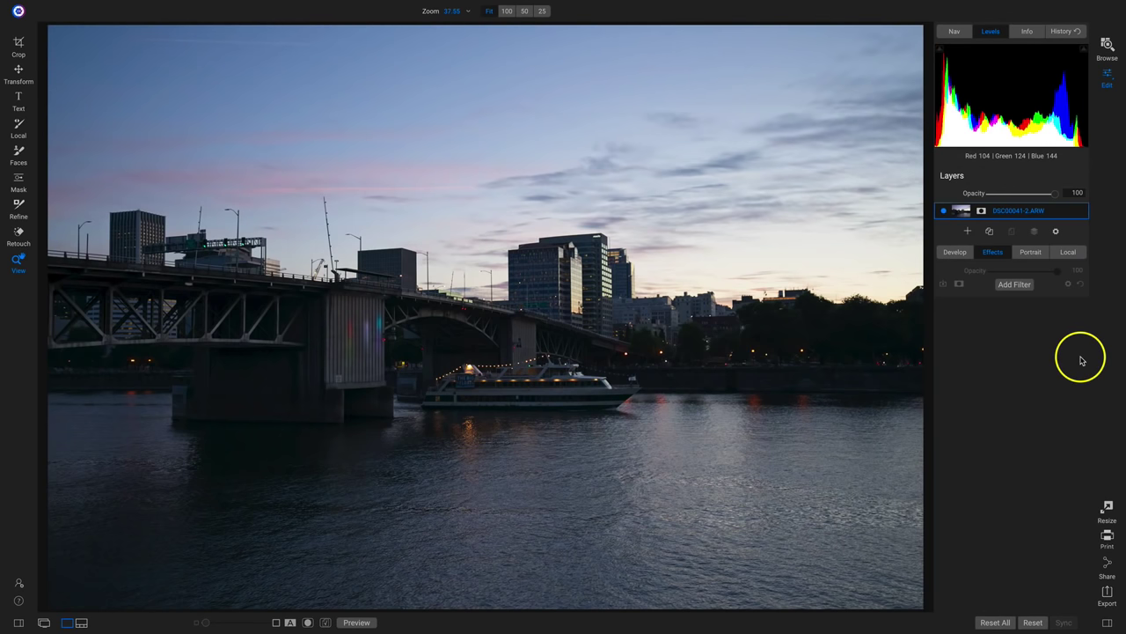
Add a Vintage filter to the photo of the bridge and boat, and set its color to Oatmeal.
click(1012, 284)
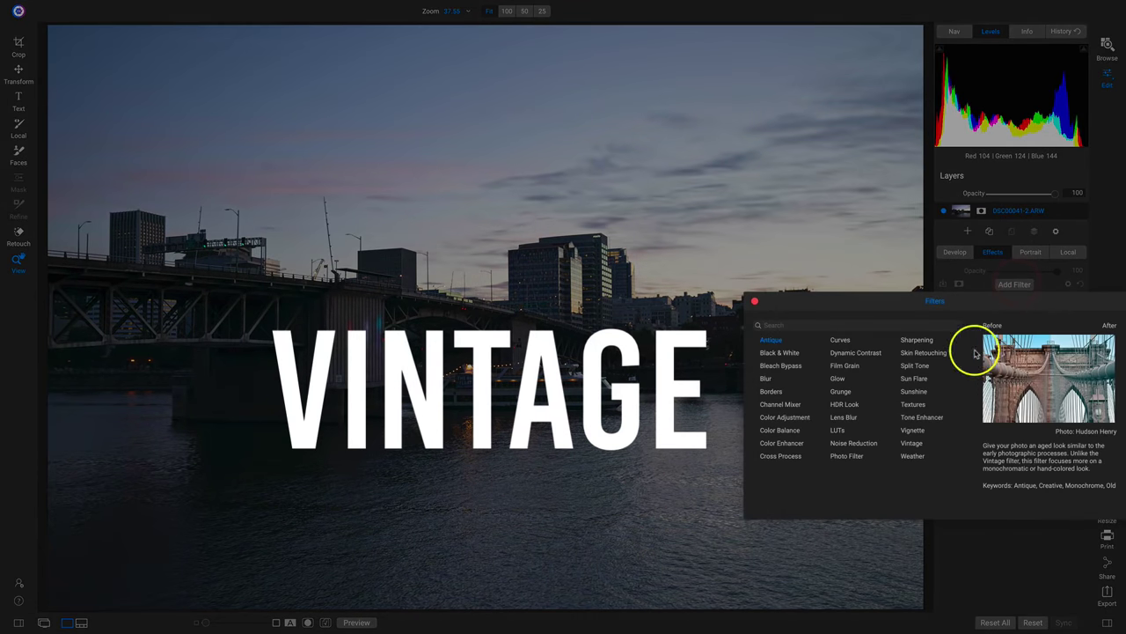
click(912, 443)
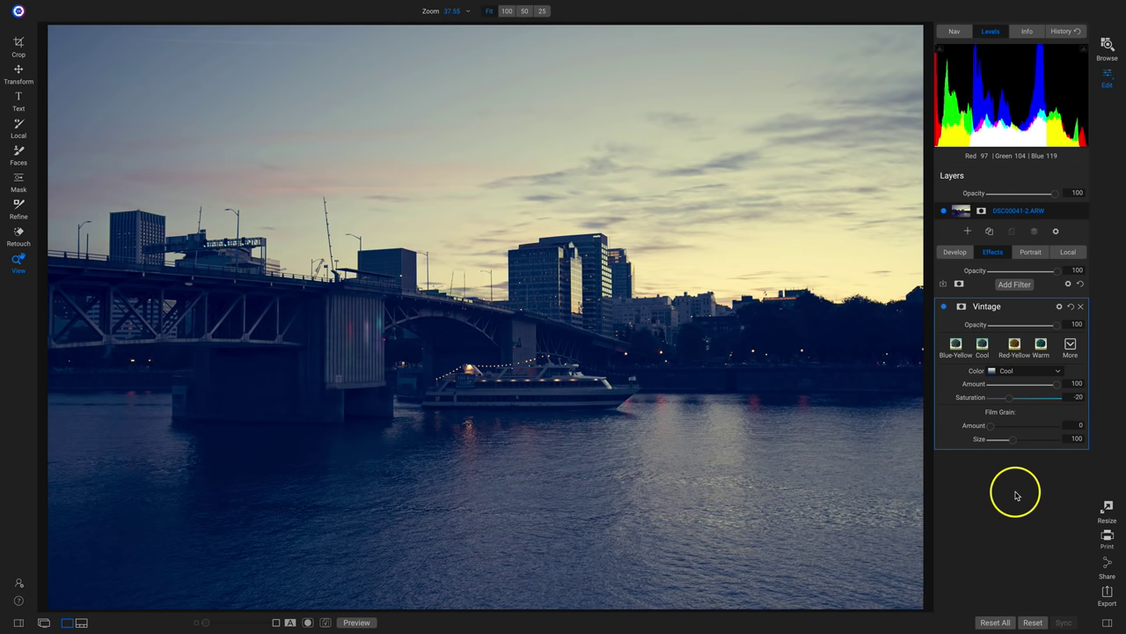
click(1025, 373)
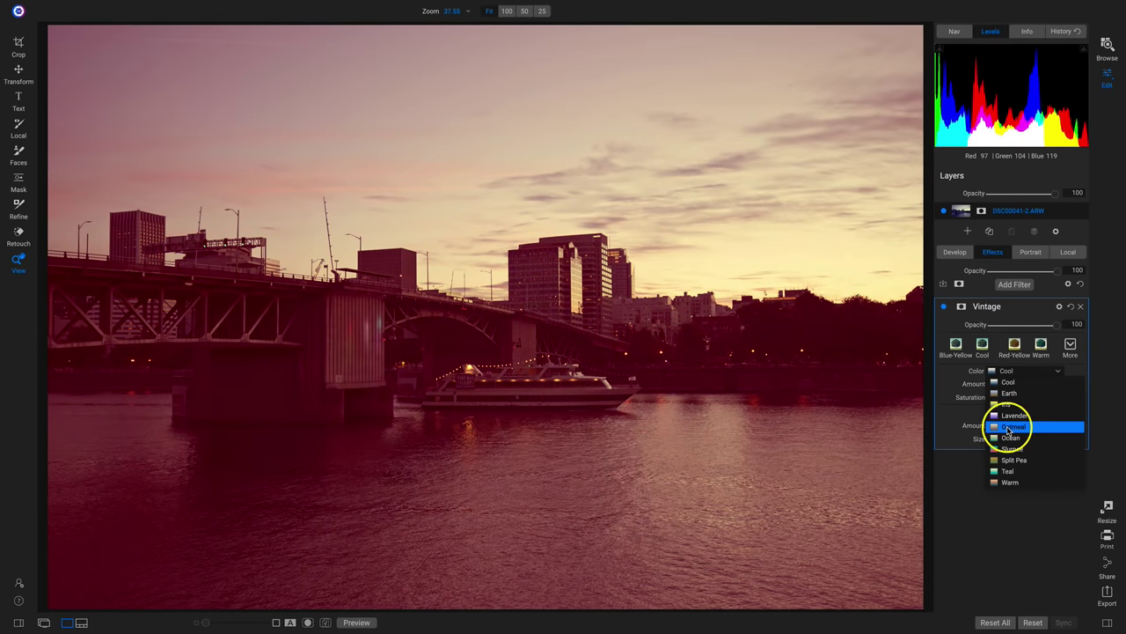
click(1009, 429)
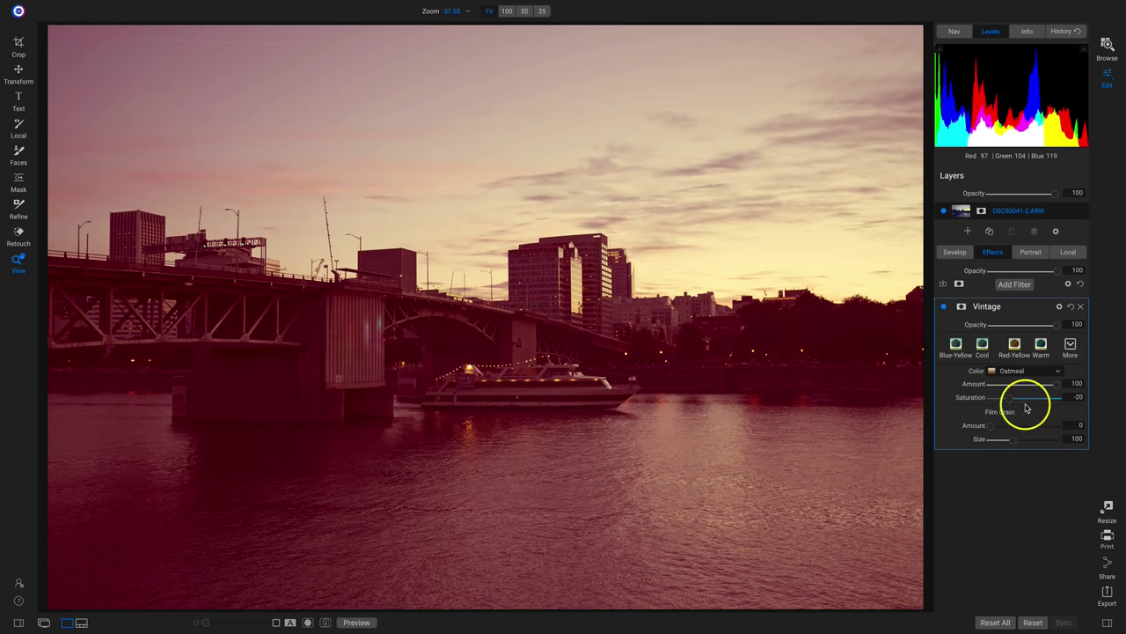
Set the Vintage saturation to -30 and the film grain to amount 100 and size 200, checking the boat at 100%.
mouse_move(1032, 391)
mouse_down()
mouse_move(982, 391)
mouse_move(1049, 386)
mouse_up()
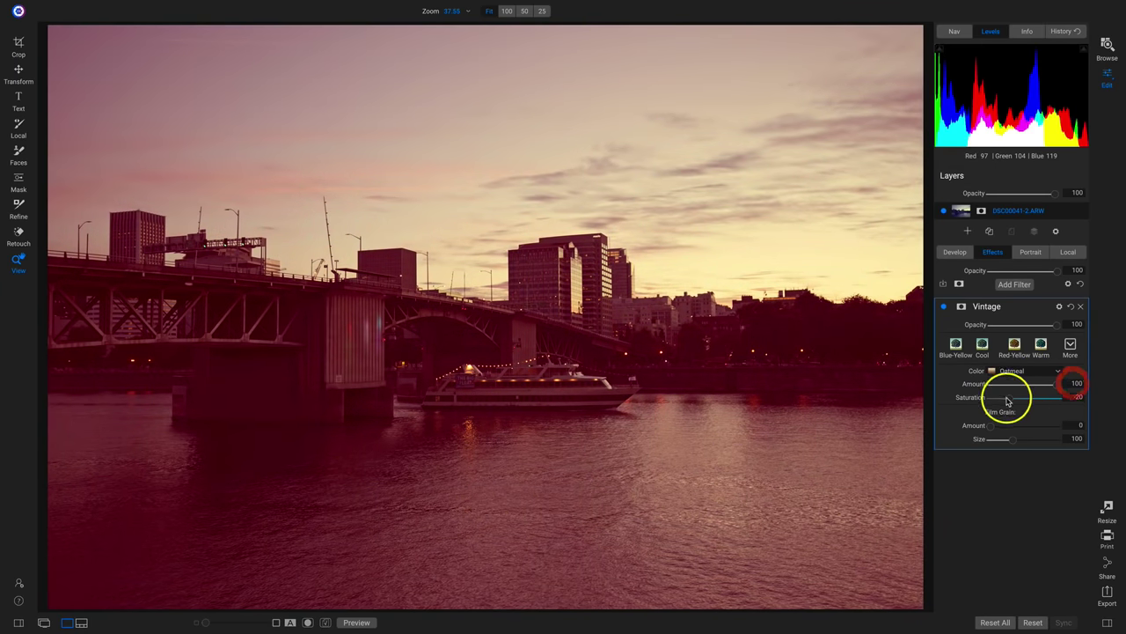
drag(1039, 402, 1013, 398)
click(604, 352)
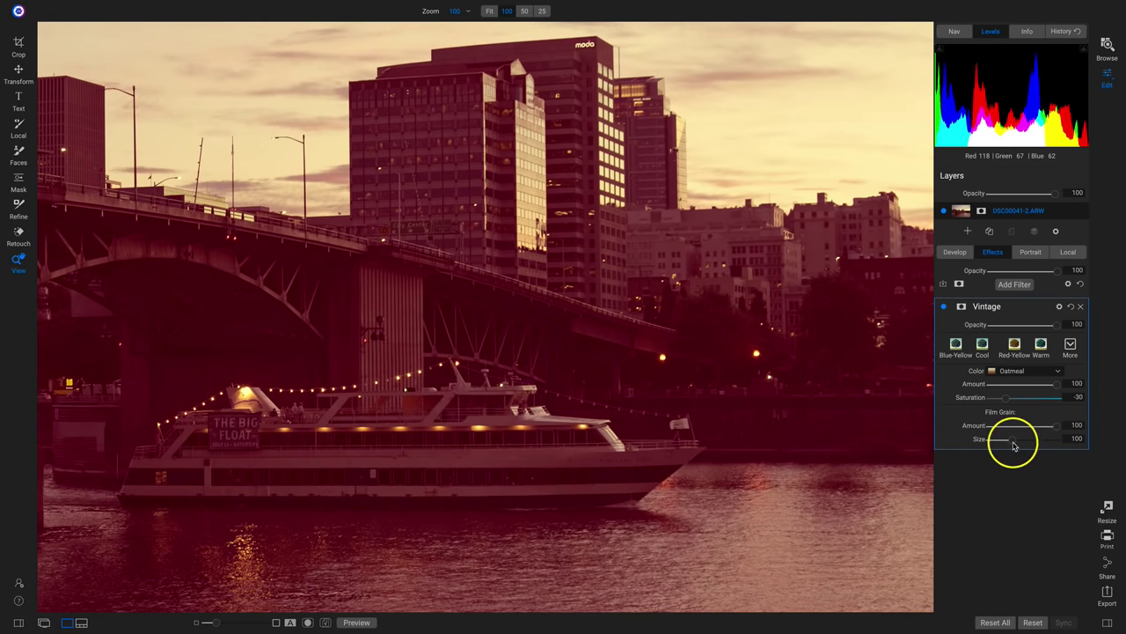
drag(1032, 446, 1103, 444)
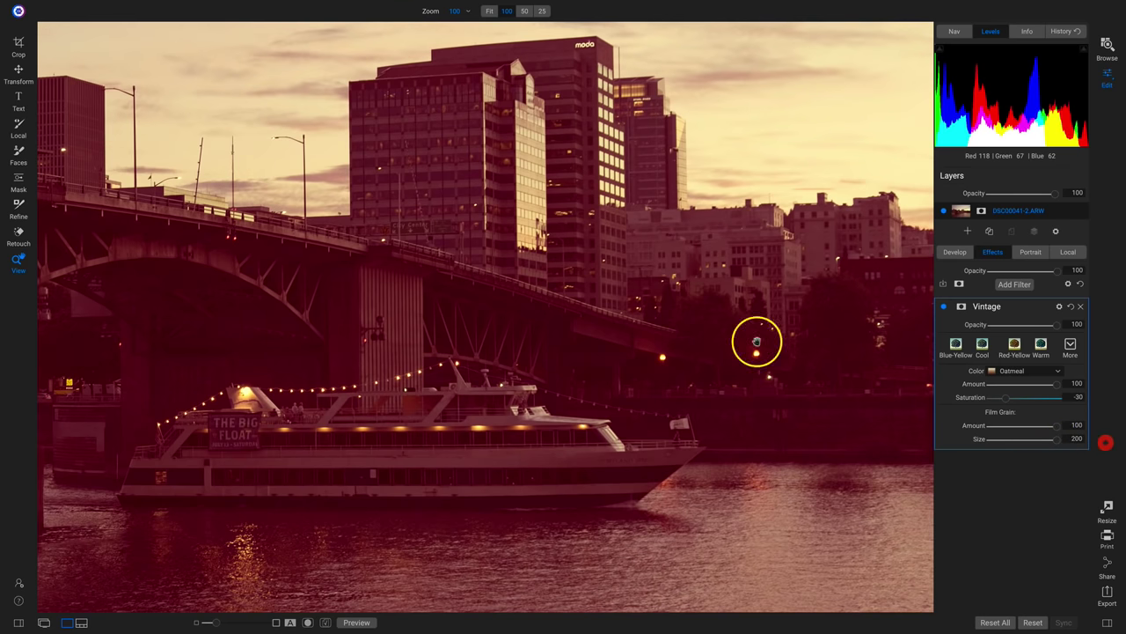
Set the Vintage saturation to -100, and reset the film grain amount to 0 and size to 100.
drag(990, 403, 973, 397)
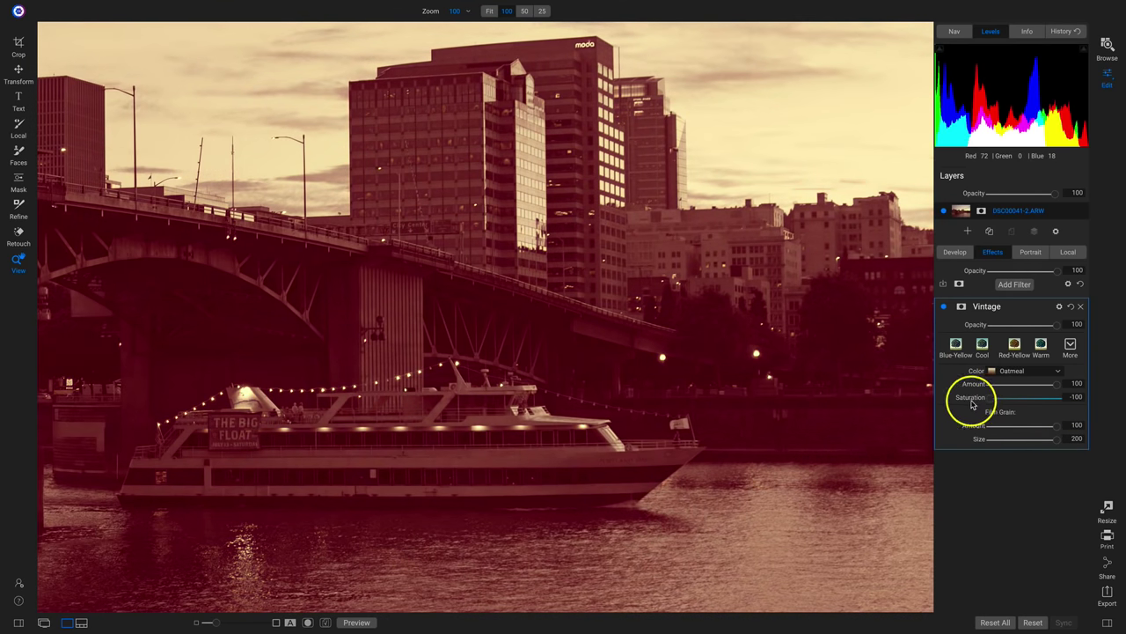
mouse_move(1059, 430)
mouse_down()
mouse_move(998, 428)
mouse_move(1088, 423)
mouse_move(1070, 419)
mouse_up()
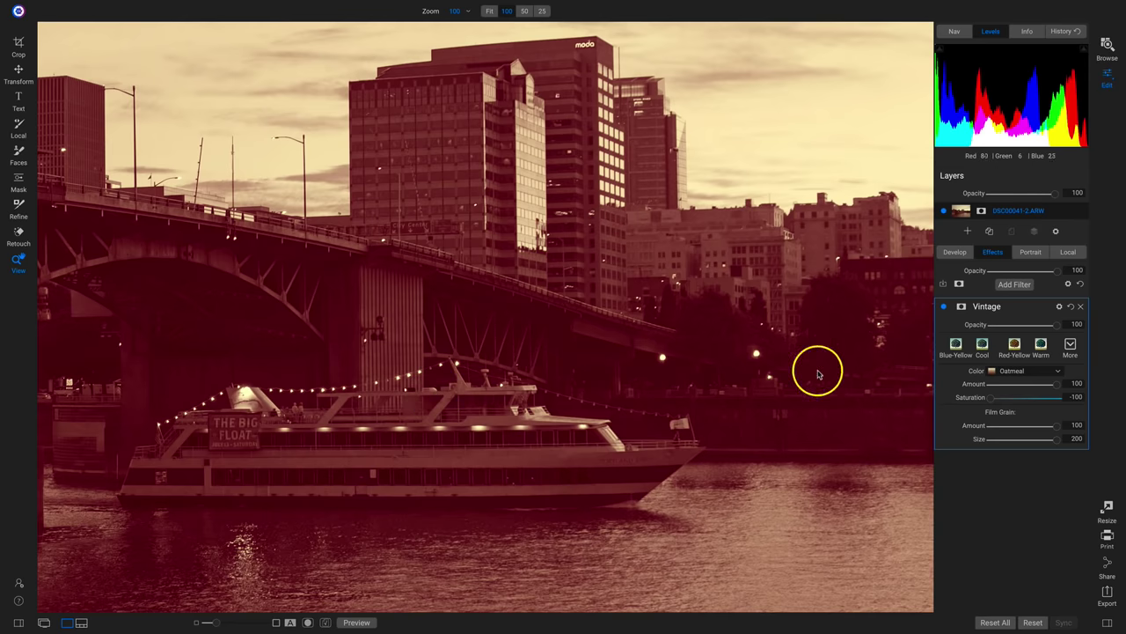
double_click(978, 428)
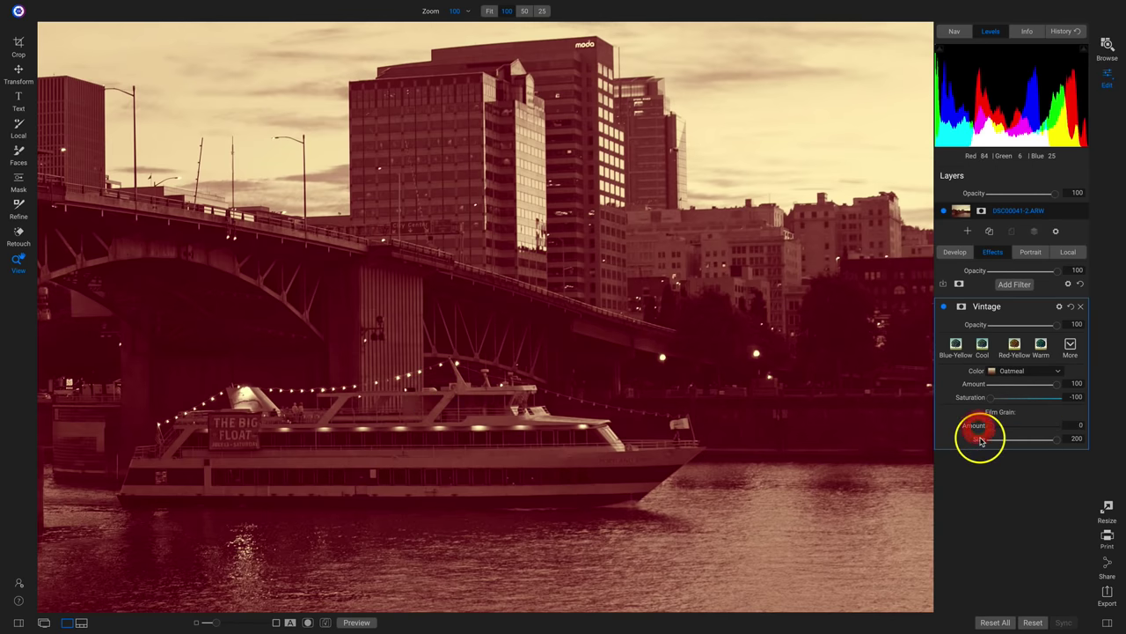
click(407, 369)
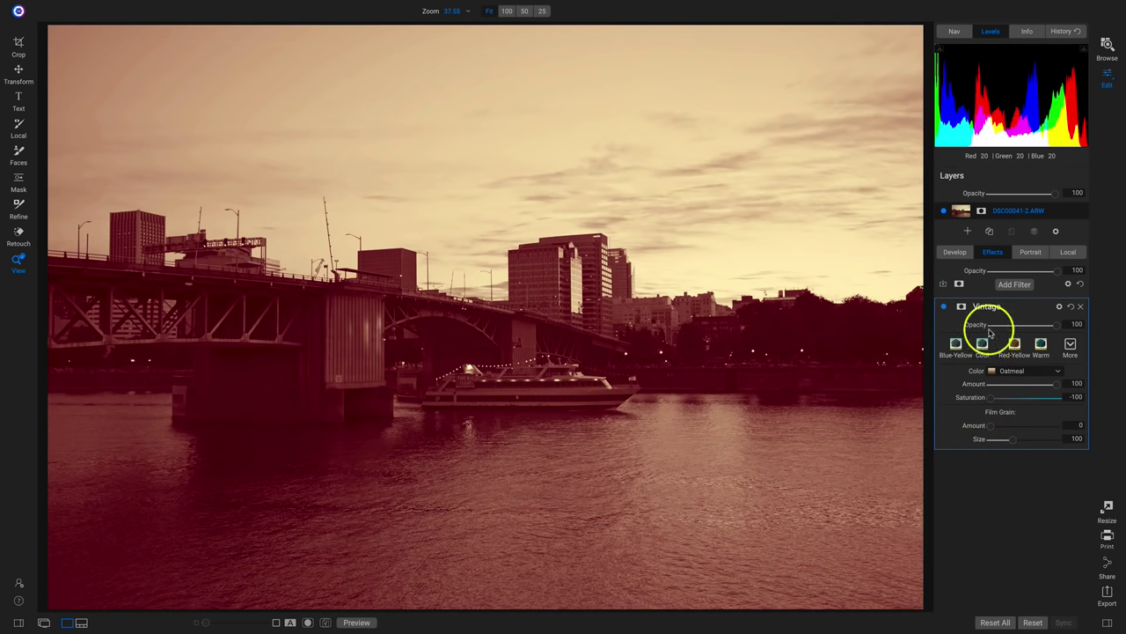
Reset the Vintage filter to its defaults and set its color to Split Pea.
click(1070, 306)
click(1031, 372)
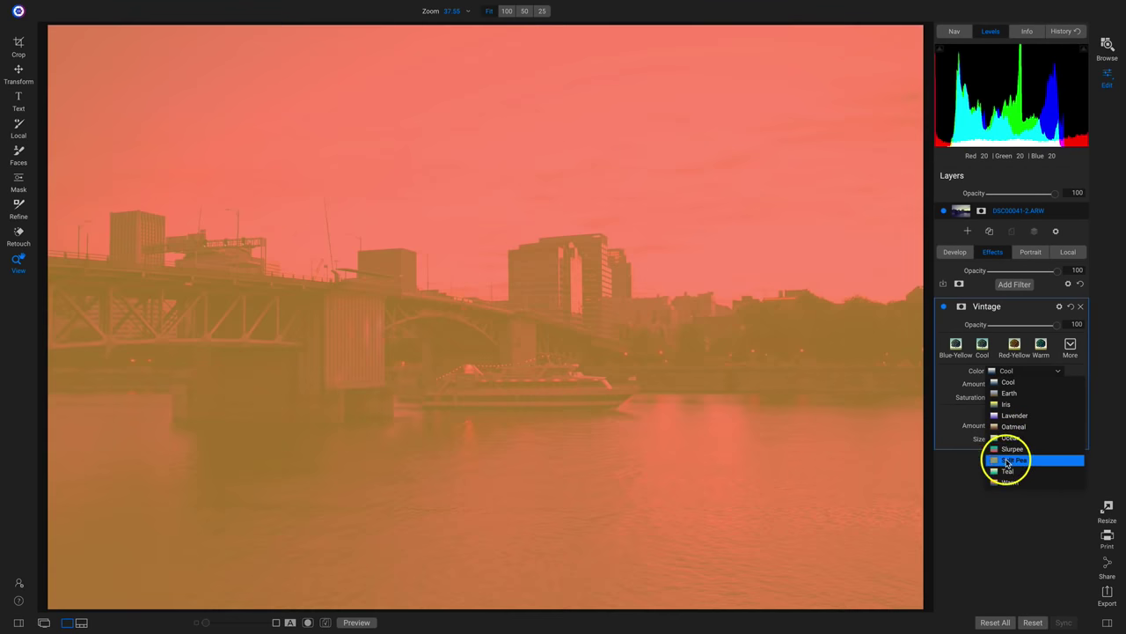
click(1009, 461)
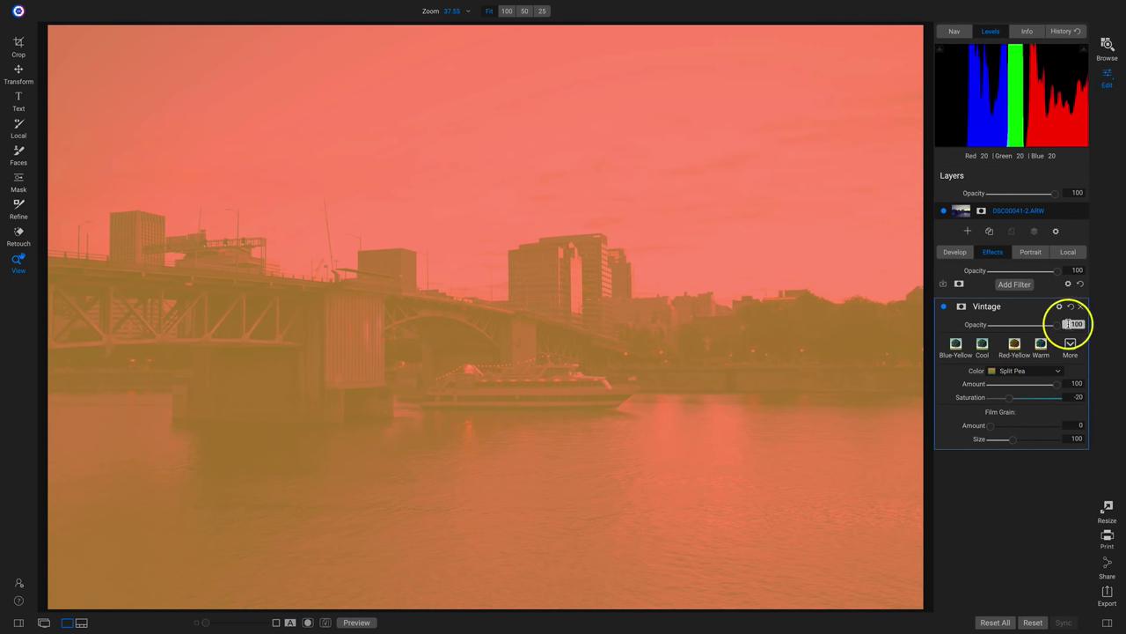
Show the Vintage filter's blending options and set the blending mode to Soft Light.
click(1059, 307)
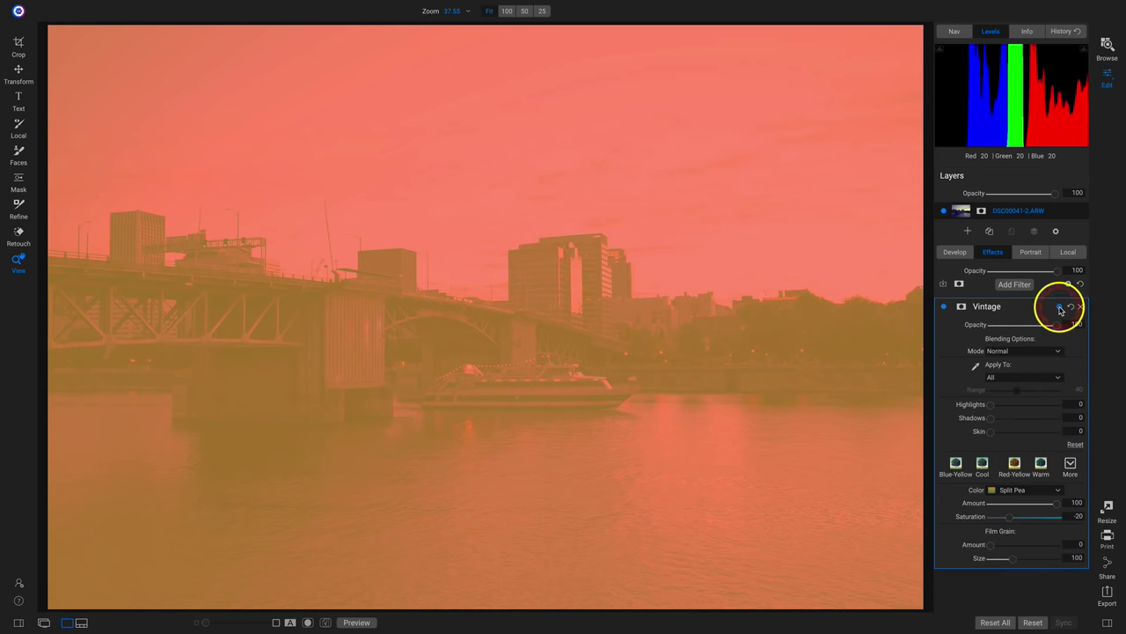
click(1007, 351)
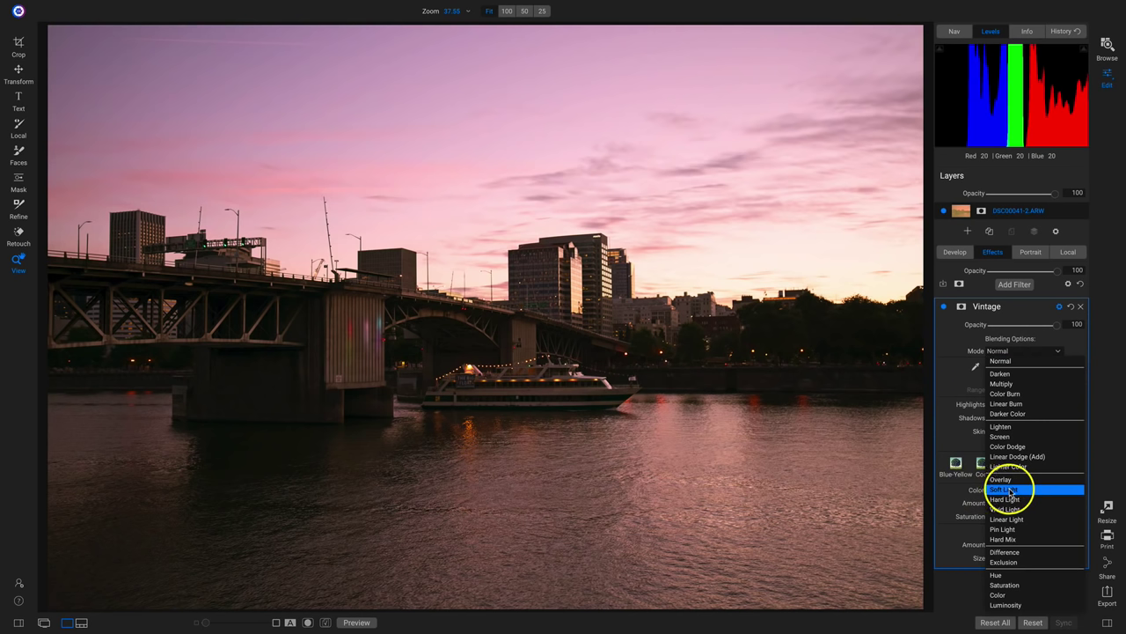
click(1010, 491)
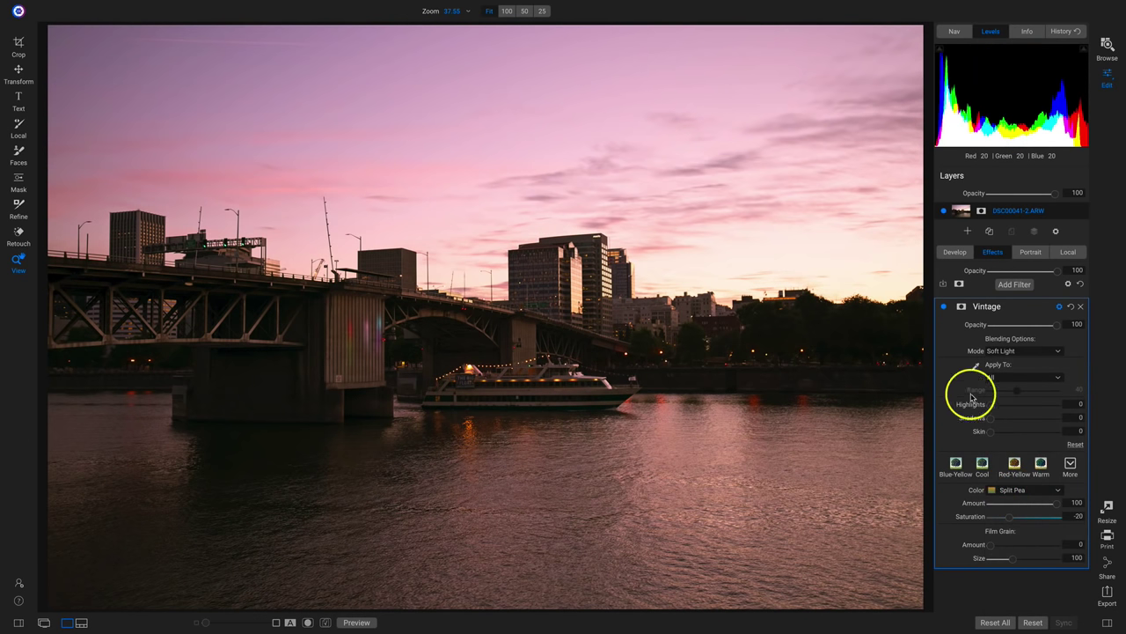
Compare the bridge photo repeatedly with the Vintage filter off and on.
click(944, 307)
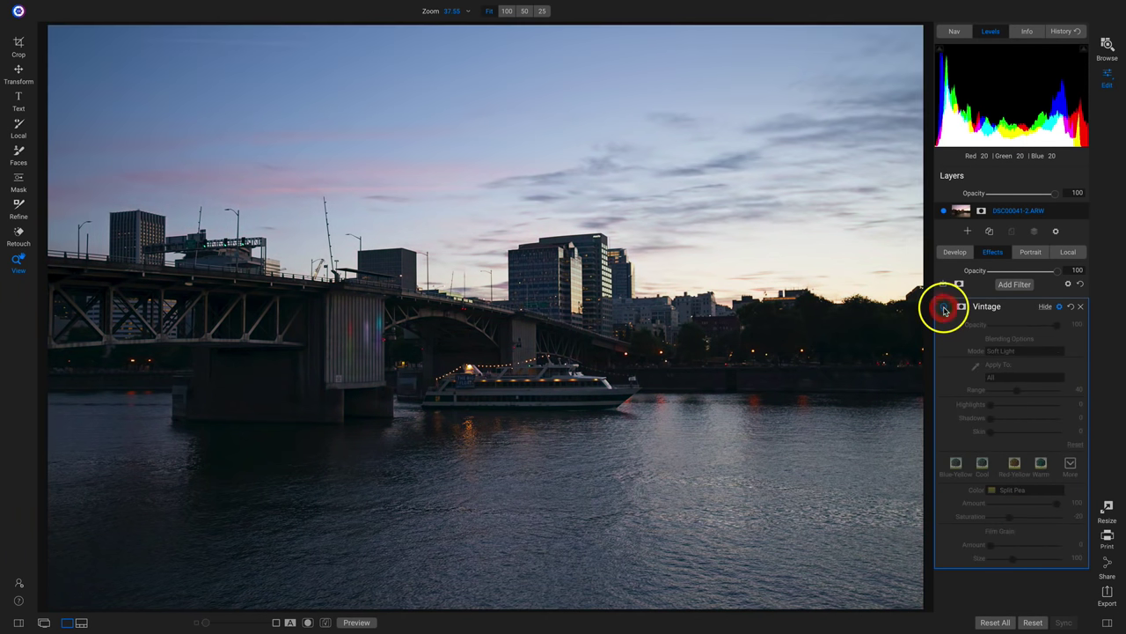
click(944, 307)
click(945, 307)
click(945, 307)
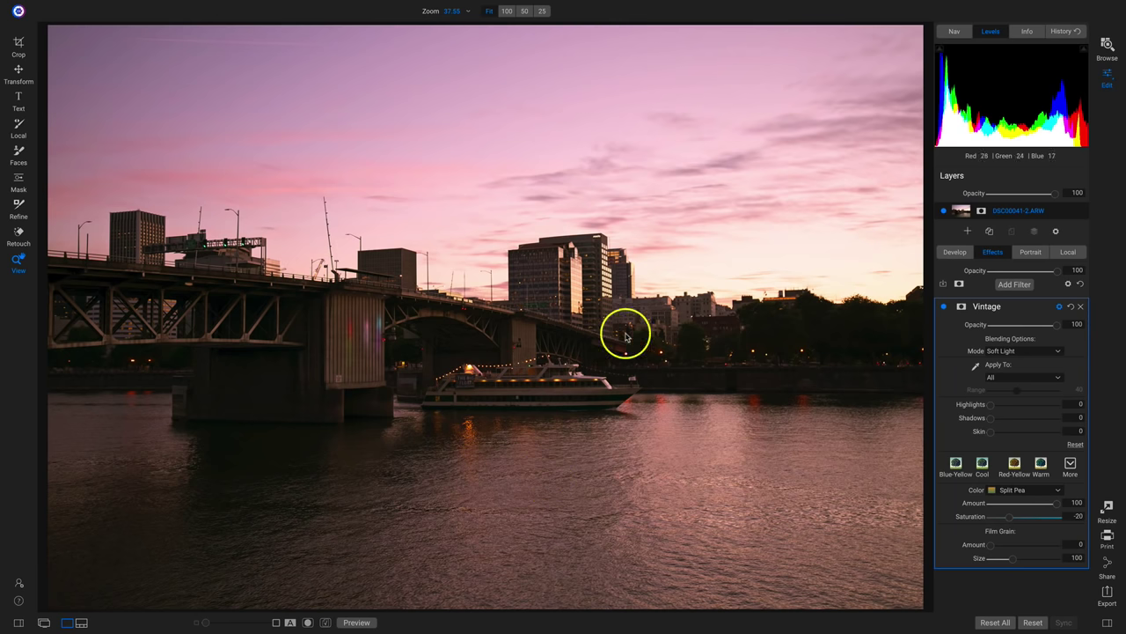
click(944, 306)
click(944, 306)
click(945, 307)
click(944, 306)
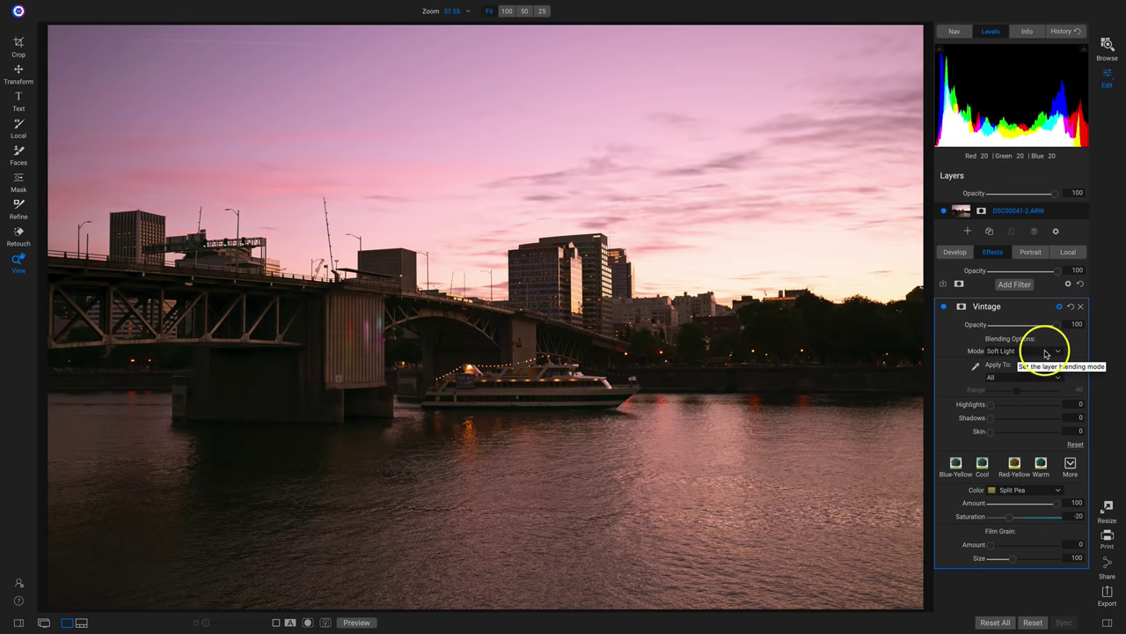
Change the Vintage filter's color to Cool while keeping the Soft Light blending.
click(1023, 489)
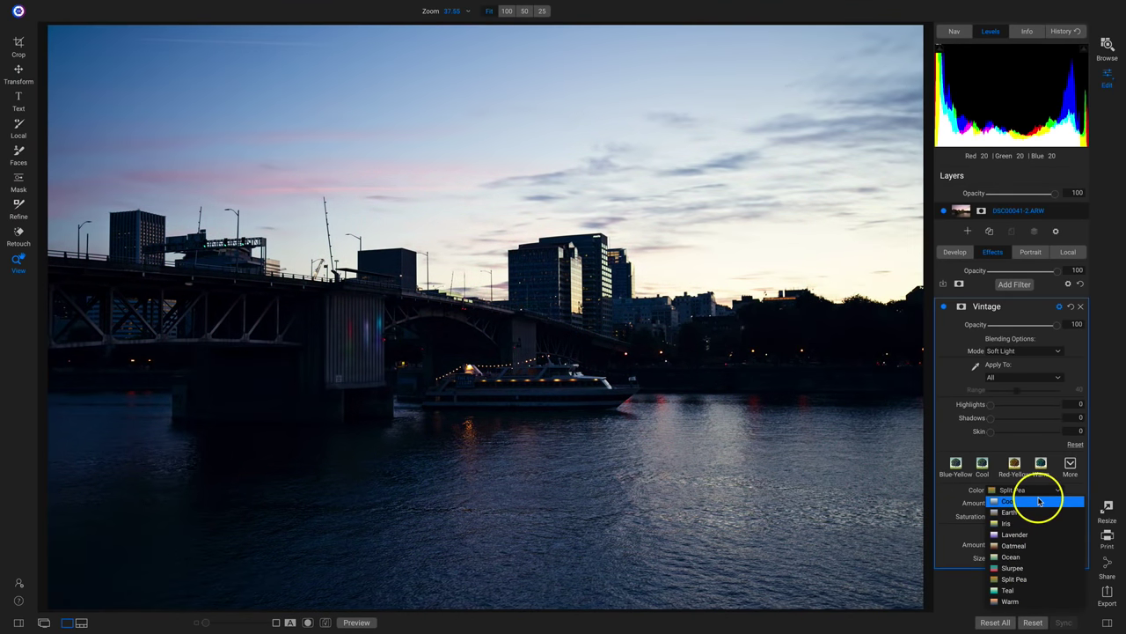
click(1038, 500)
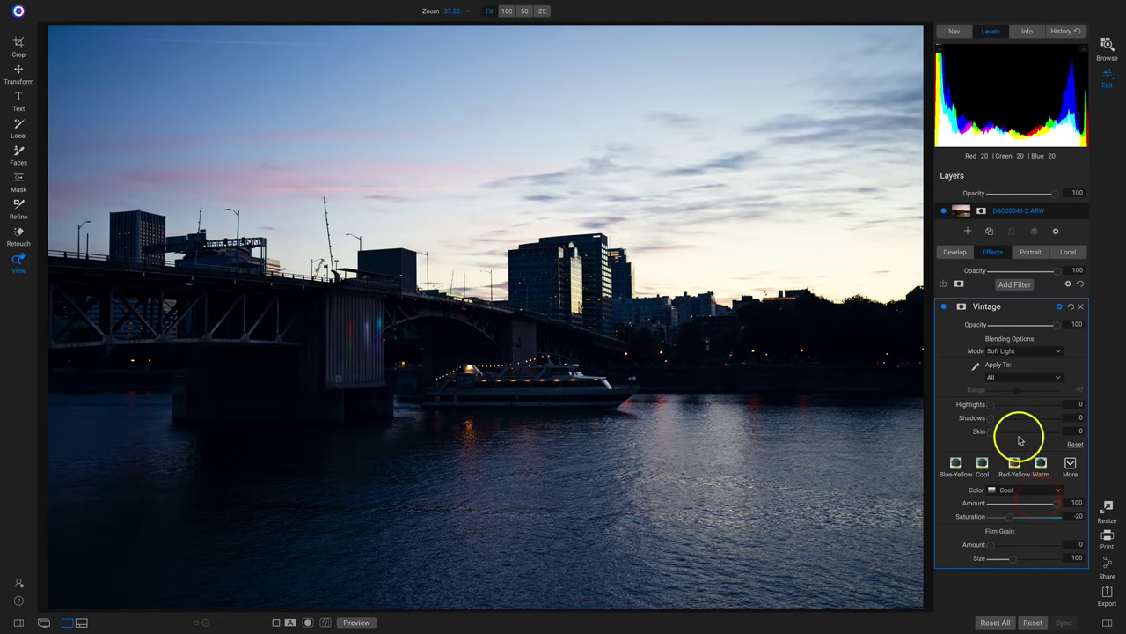
Set the Vintage filter's blending mode to Hue and its color to Oatmeal.
click(1044, 350)
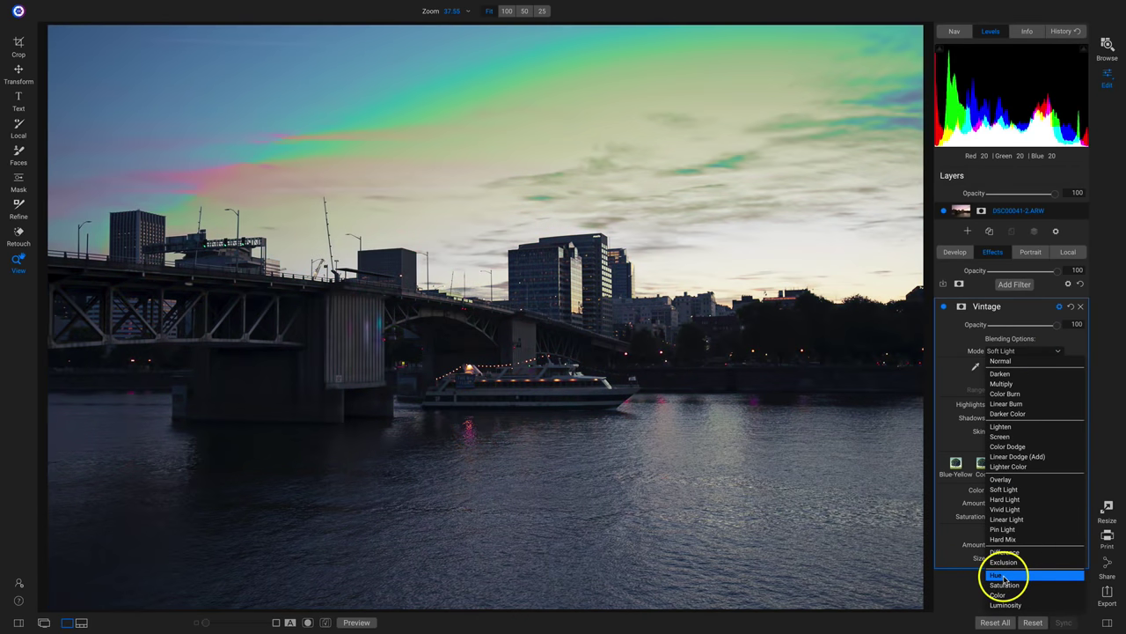
click(1004, 577)
click(1019, 491)
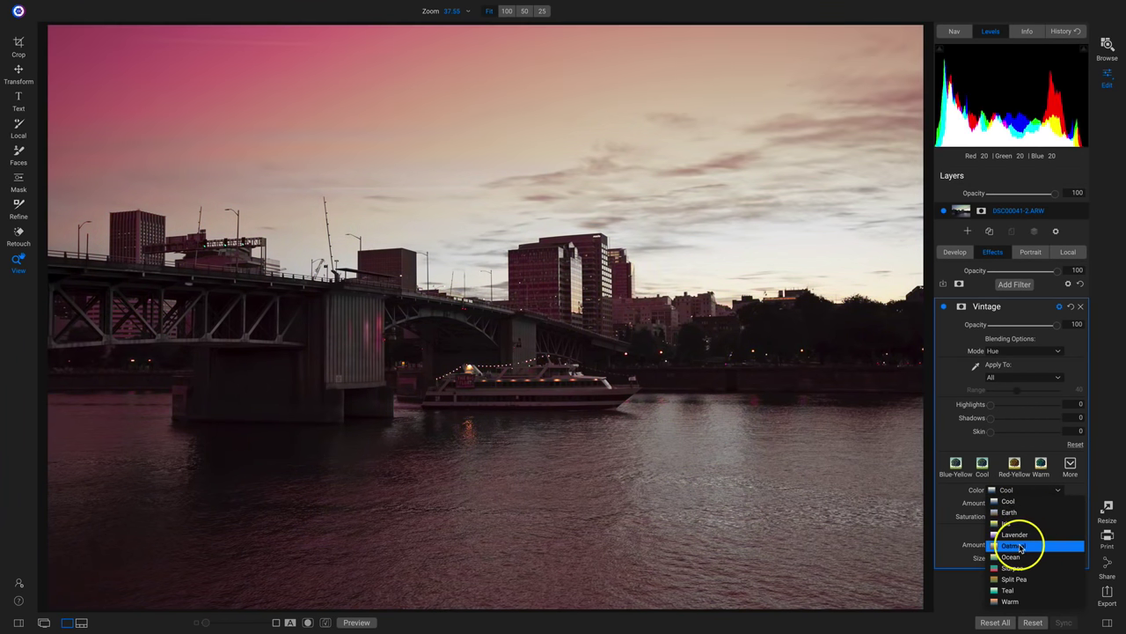
click(1018, 545)
Compare the bridge photo with the Vintage filter off and on, examining the sky and buildings.
click(944, 308)
click(944, 308)
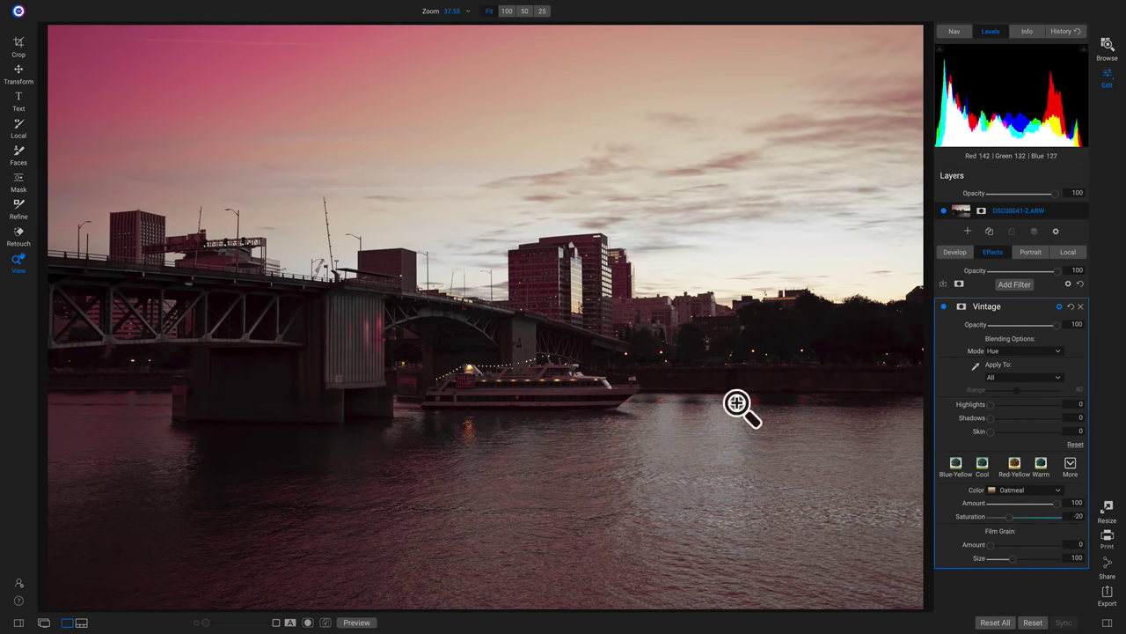
click(267, 154)
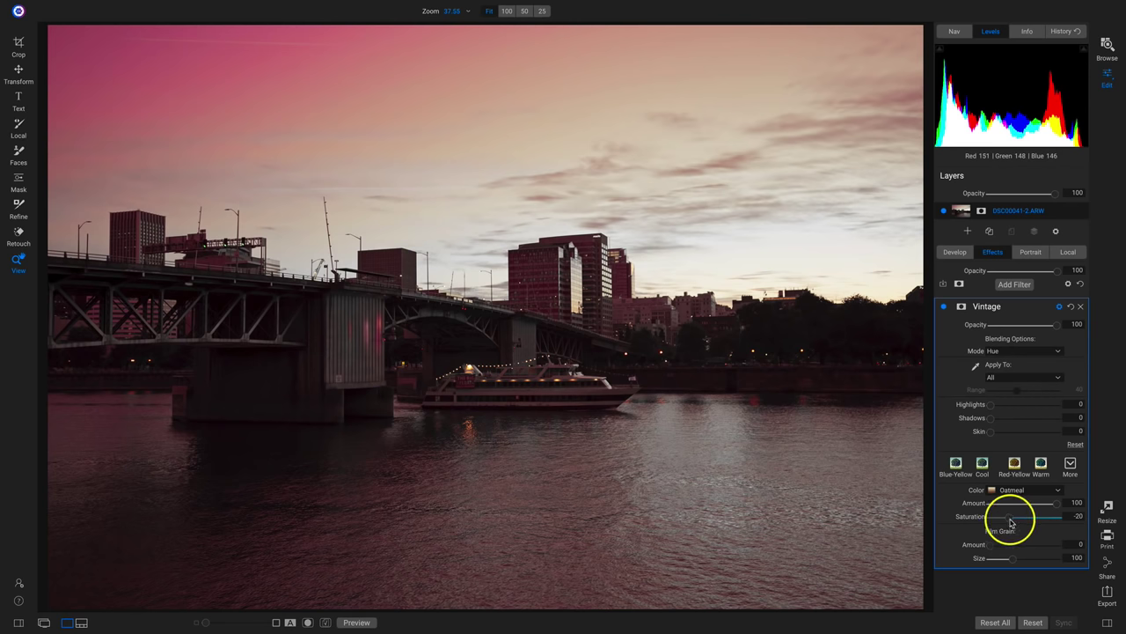
Set the Vintage filter's saturation to -7, preview other colors and keep Oatmeal.
mouse_move(1015, 521)
mouse_down()
mouse_move(1042, 520)
mouse_move(1019, 517)
mouse_up()
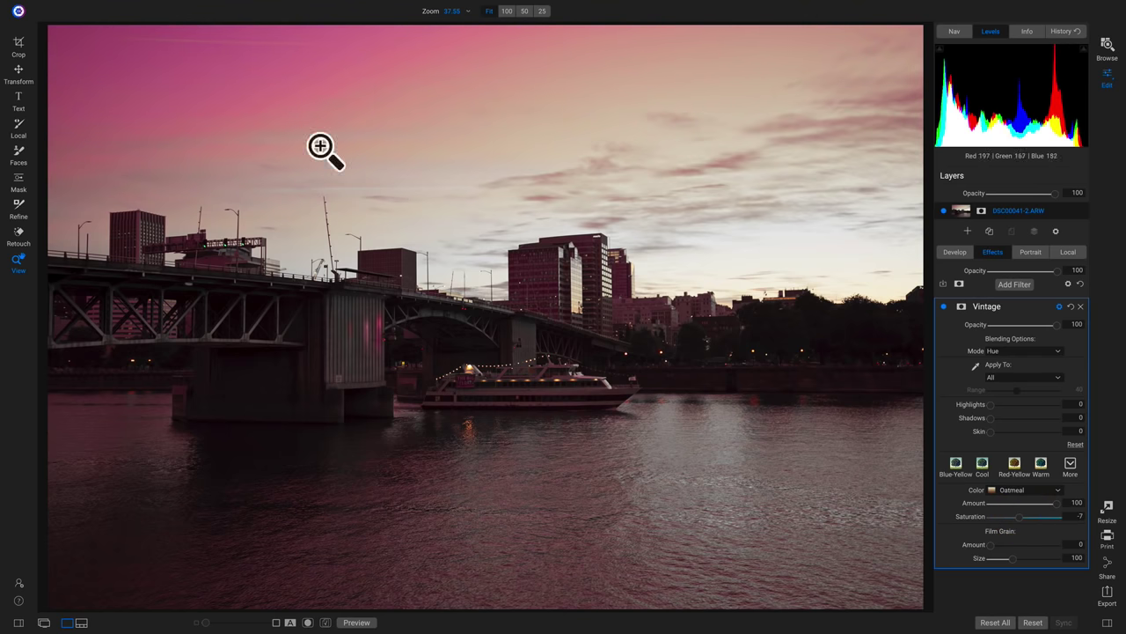
click(1046, 491)
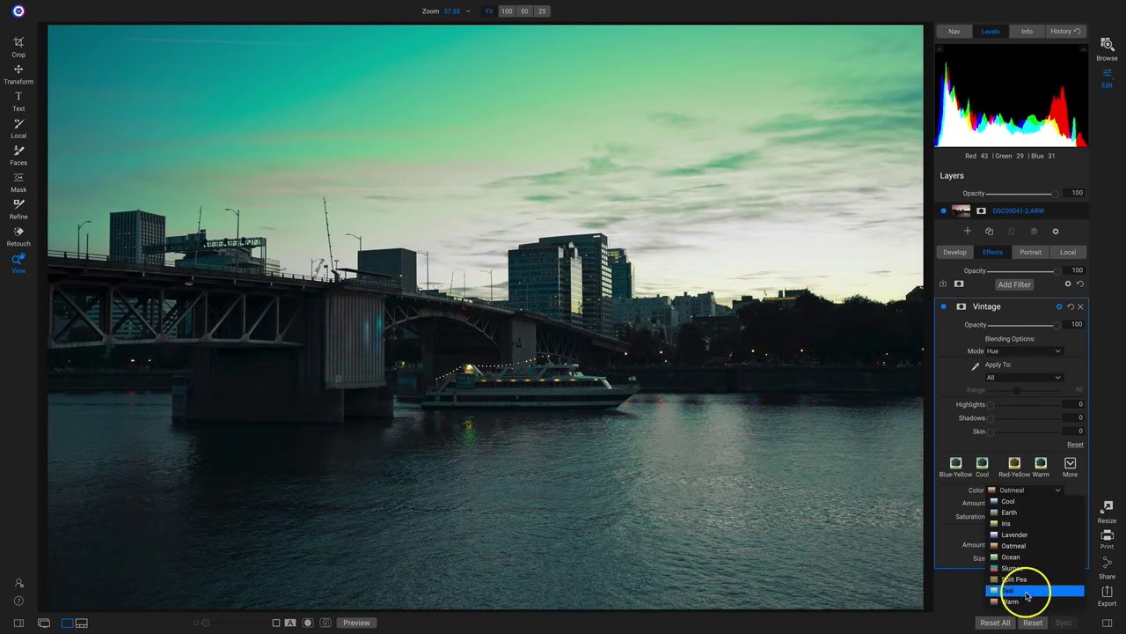
click(1032, 546)
Change the Vintage filter's blending mode to Color and its color to Split Pea.
click(1039, 351)
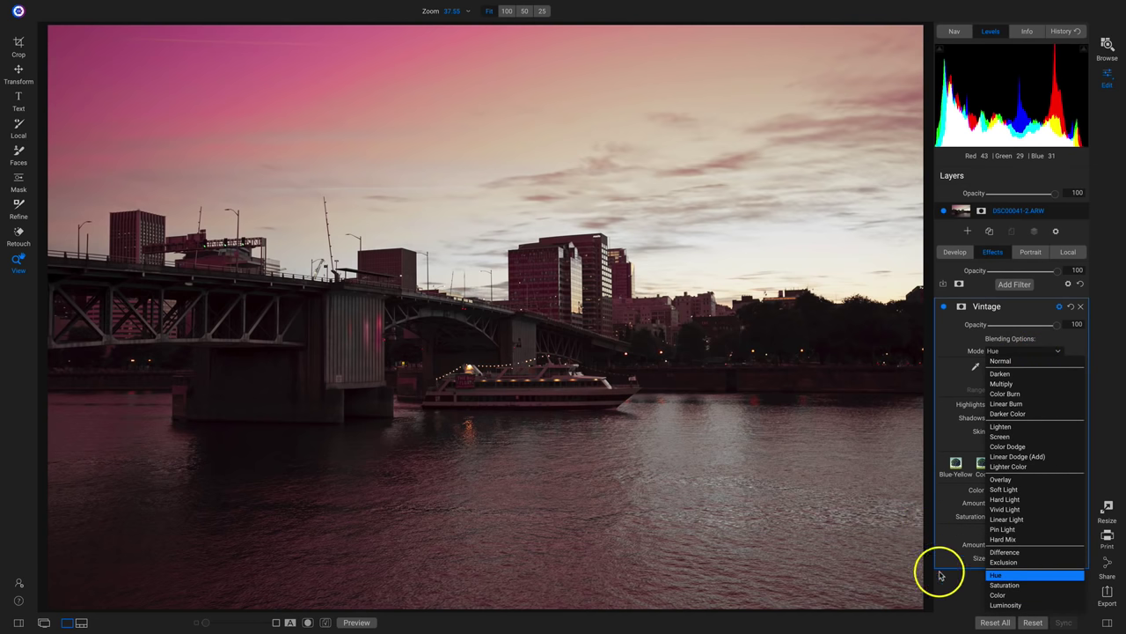
click(1007, 595)
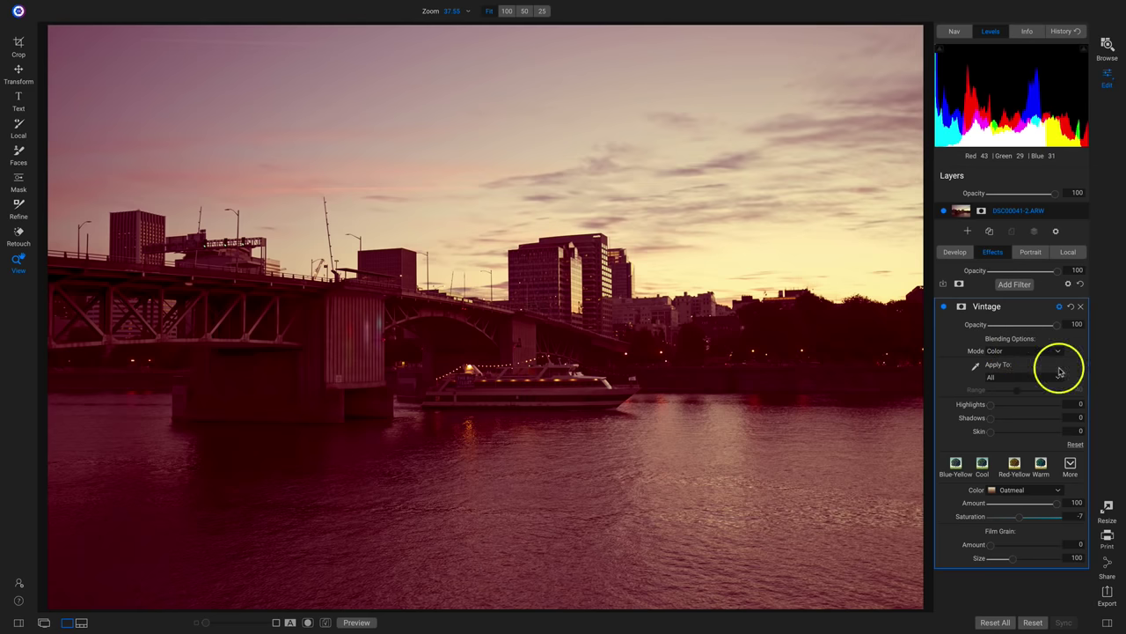
click(1044, 492)
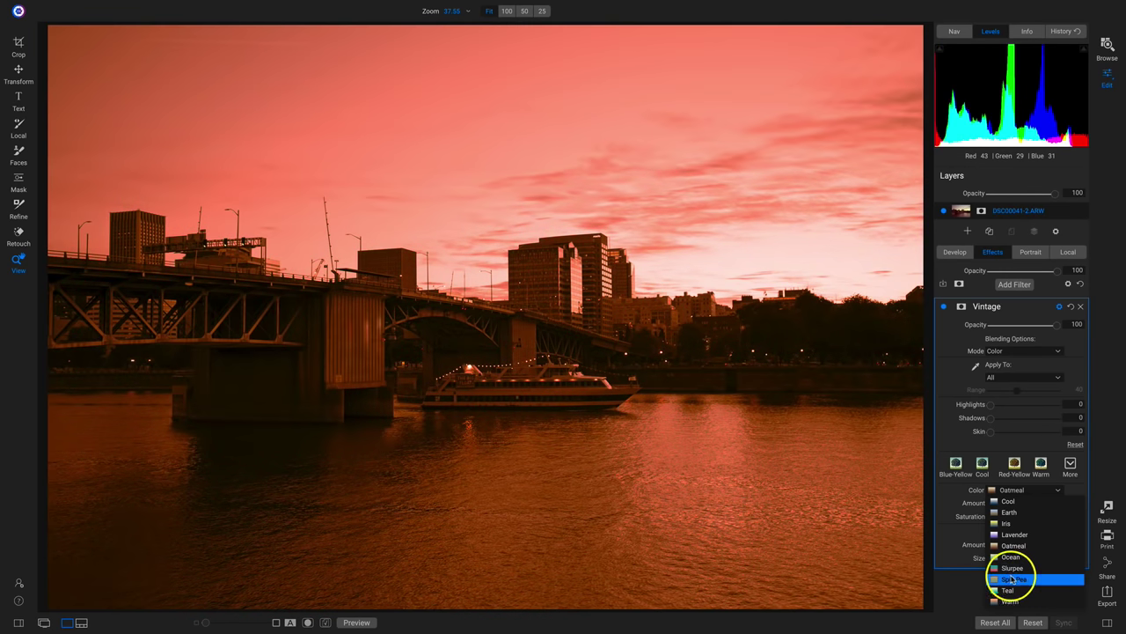
click(1024, 580)
Try the Normal blending mode with Split Pea for comparison and return the mode to Color.
click(1058, 352)
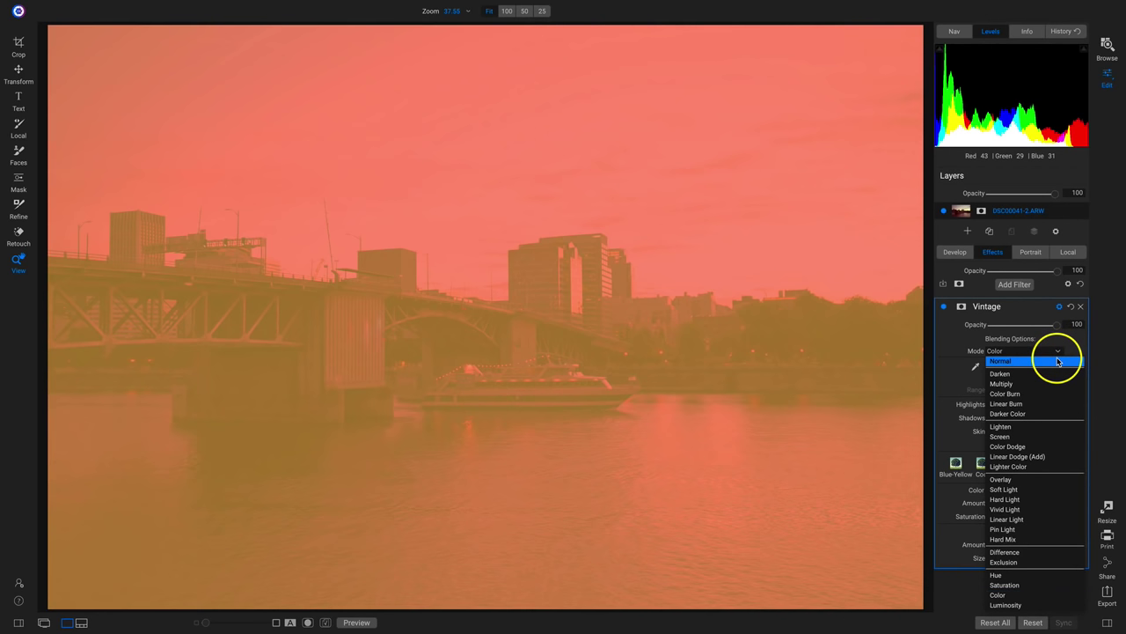
click(1057, 361)
click(1056, 350)
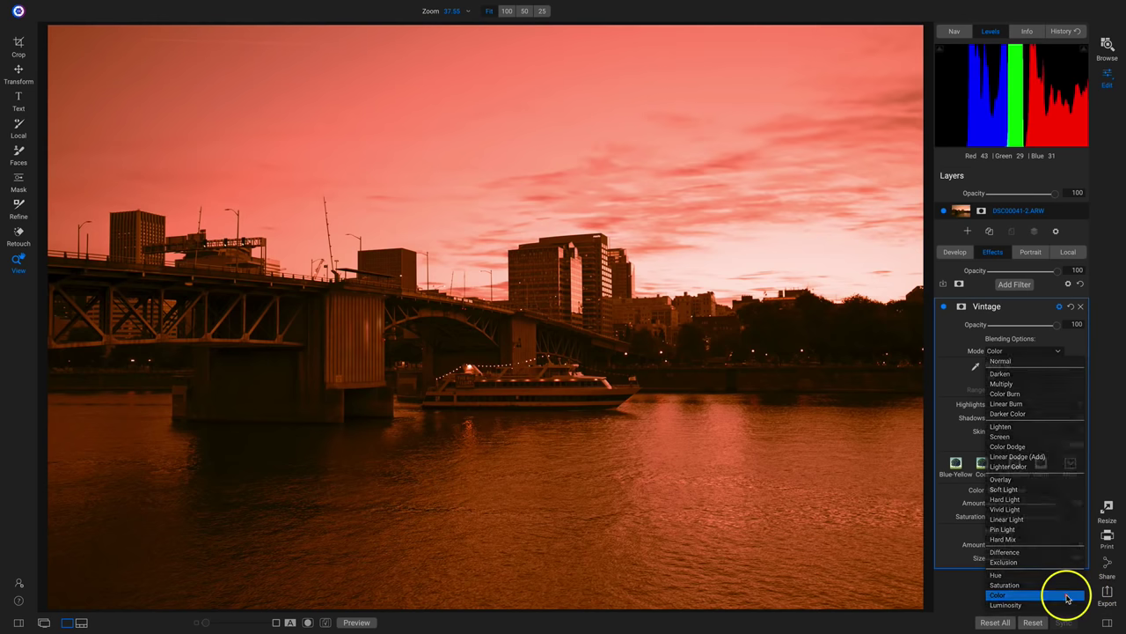
click(1068, 595)
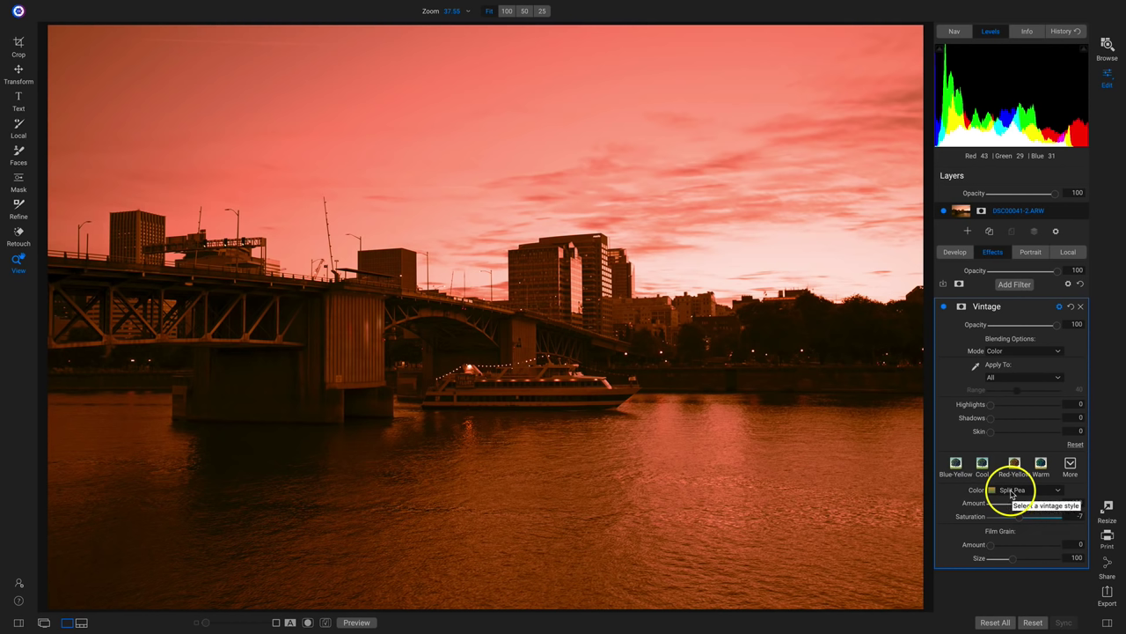
Switch the Vintage filter's blending mode to Hue and its color to Cool.
click(1059, 352)
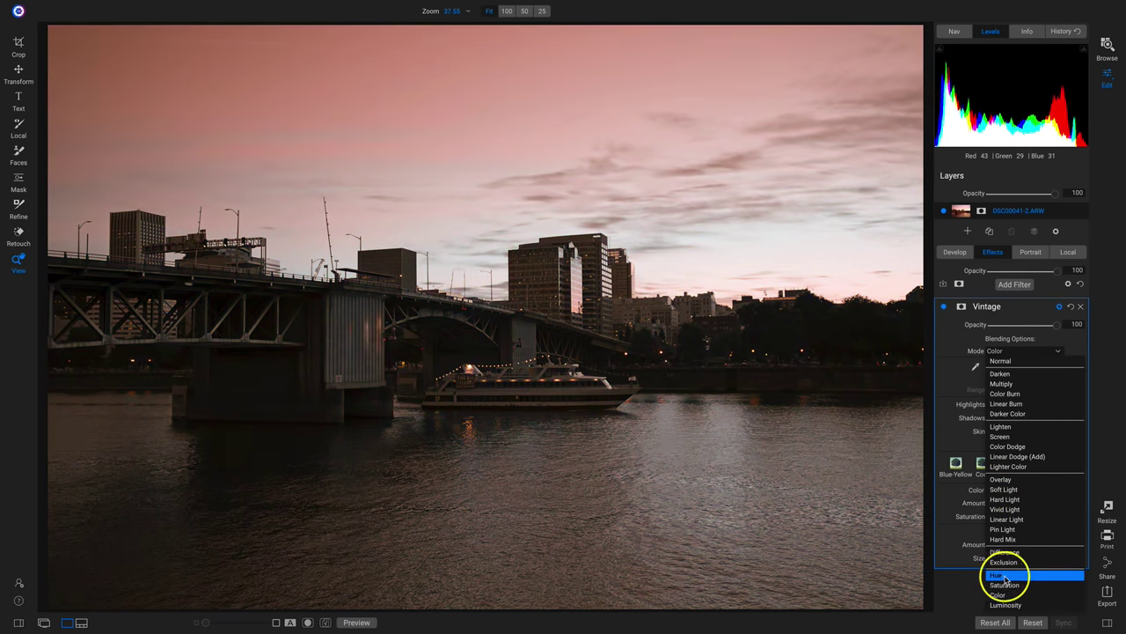
click(999, 574)
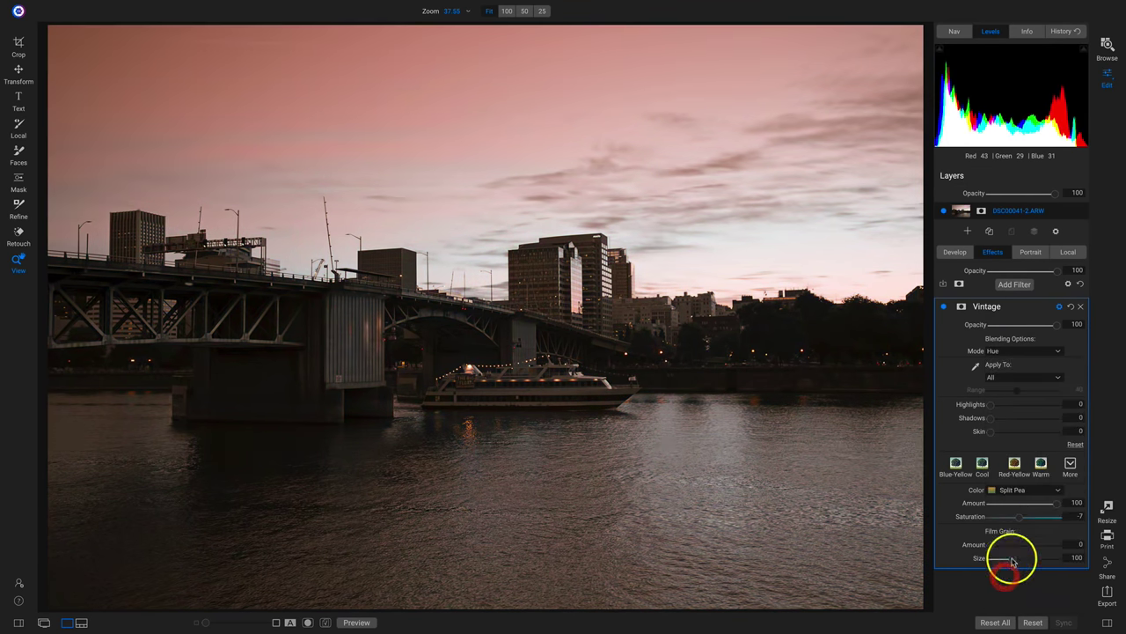
click(1020, 489)
click(1021, 501)
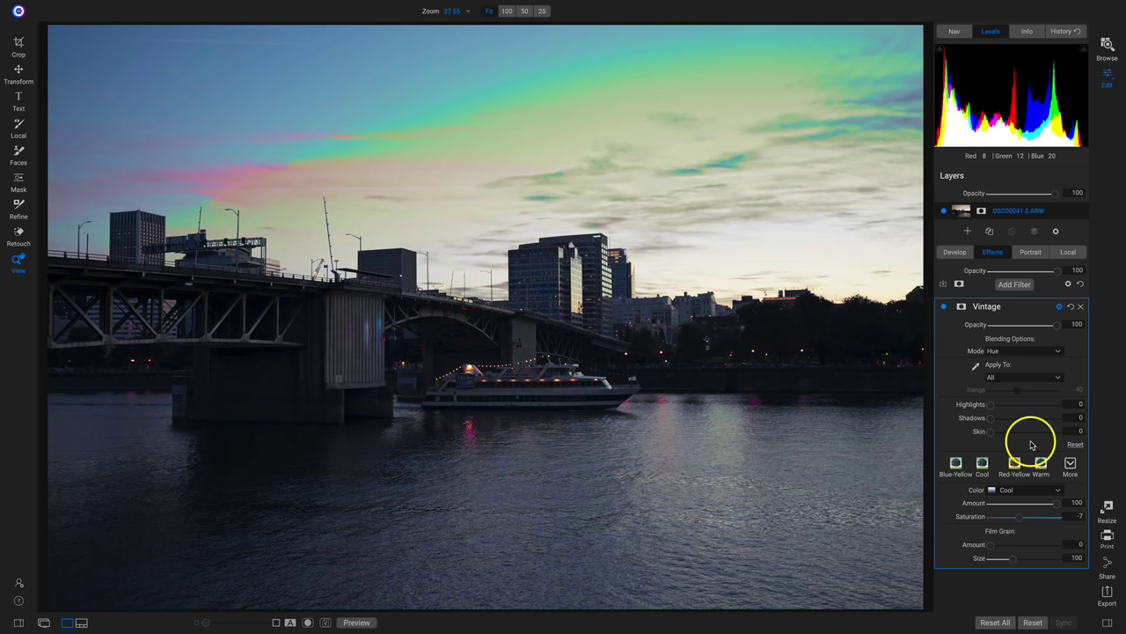
Preview the blending modes on the Cool color and set the Vintage filter's mode to Color.
click(1021, 350)
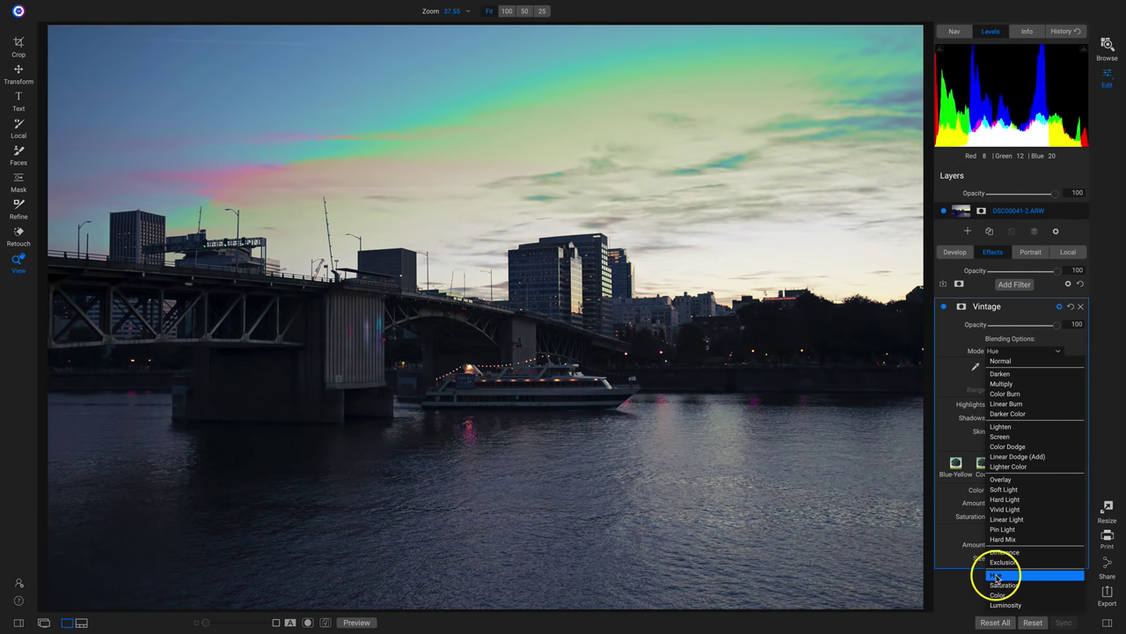
click(996, 576)
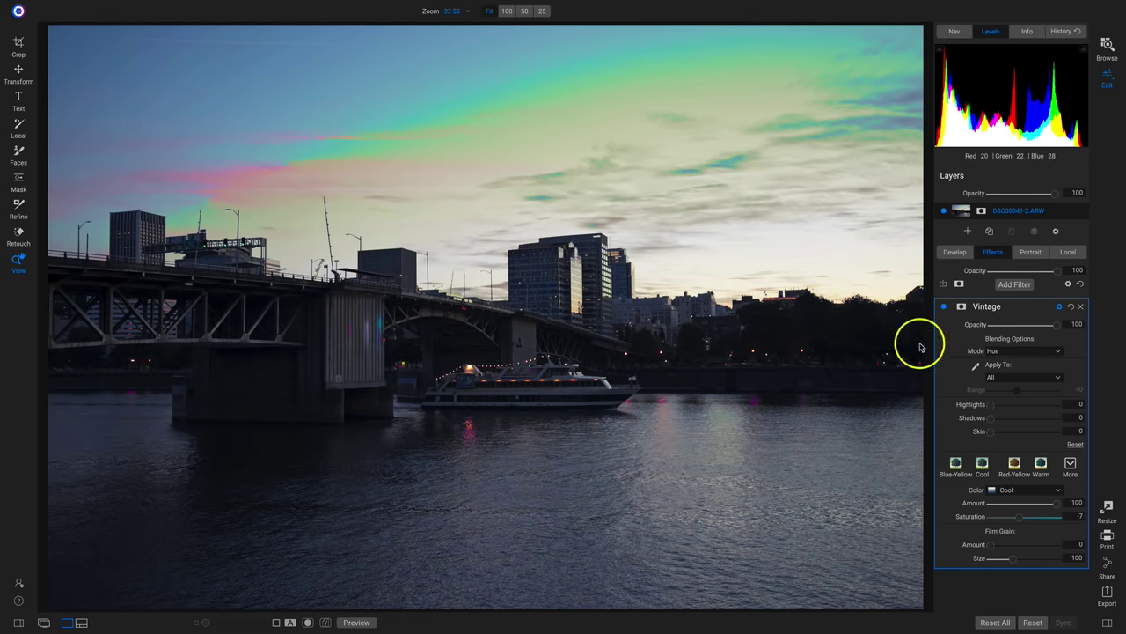
click(1010, 350)
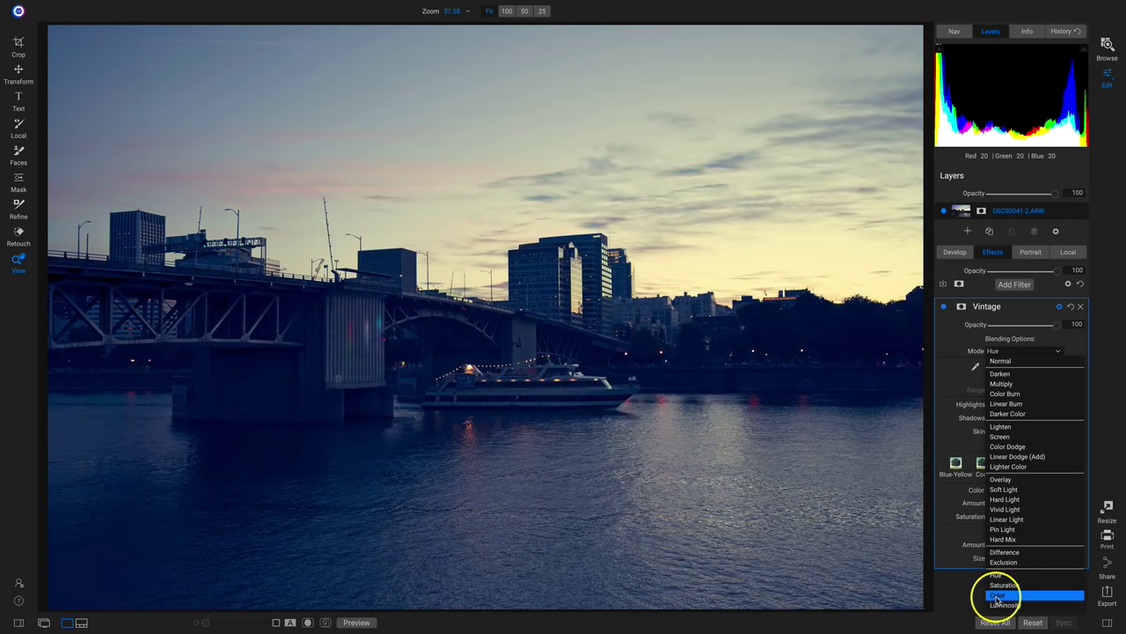
click(996, 594)
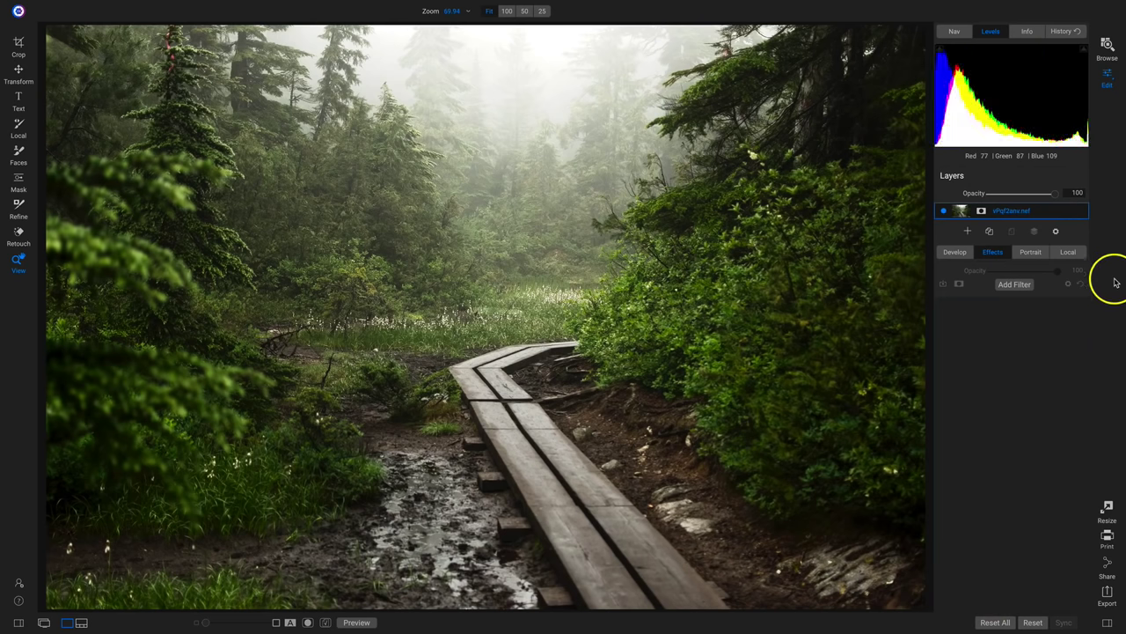
Add a Weather filter to the forest boardwalk photo with the "Catch one on your tongue" precipitation texture at 100 opacity.
click(1014, 283)
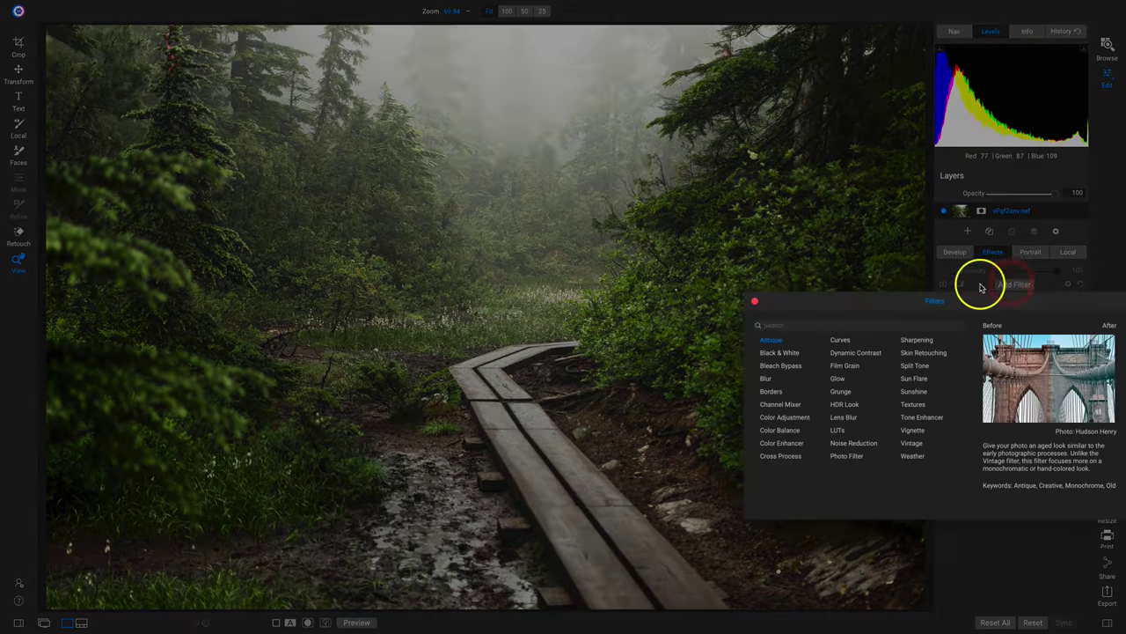
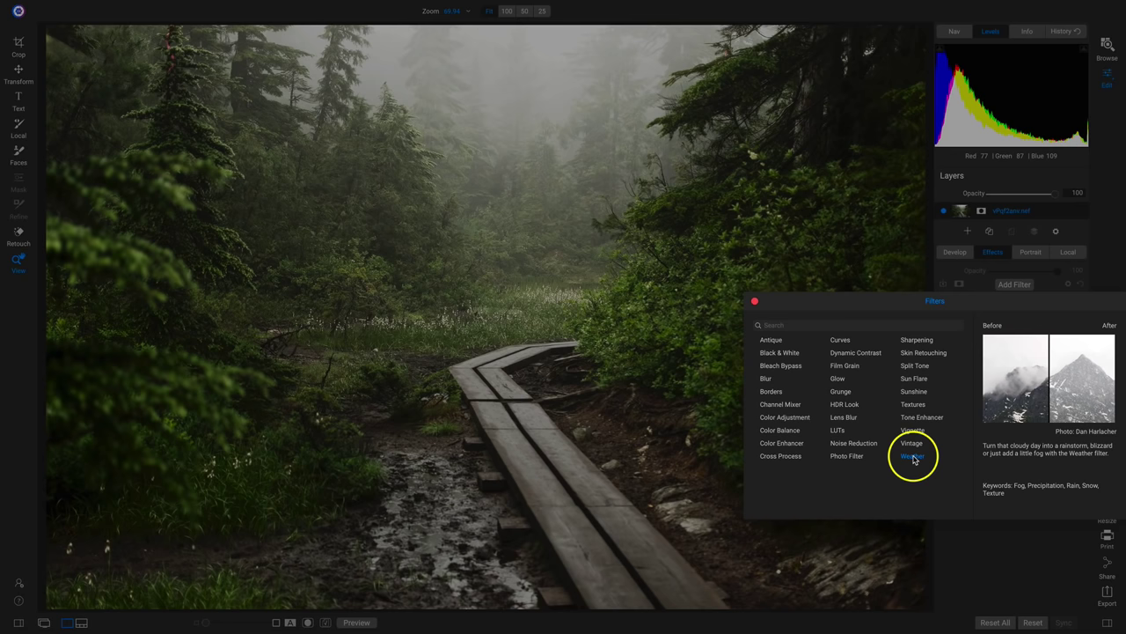
click(913, 458)
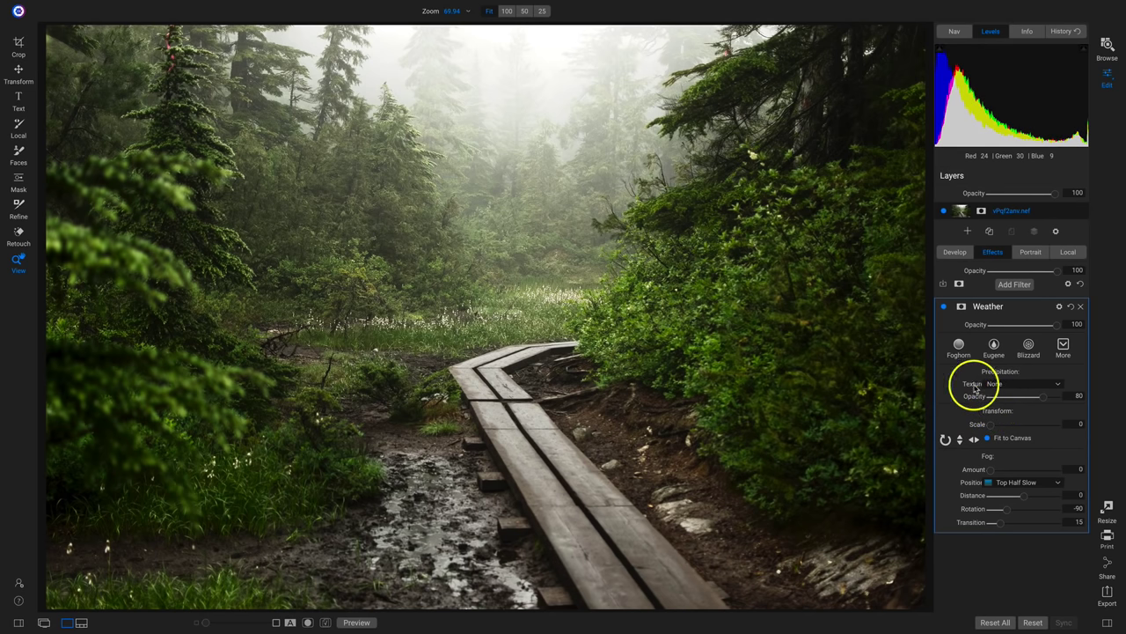
click(1039, 384)
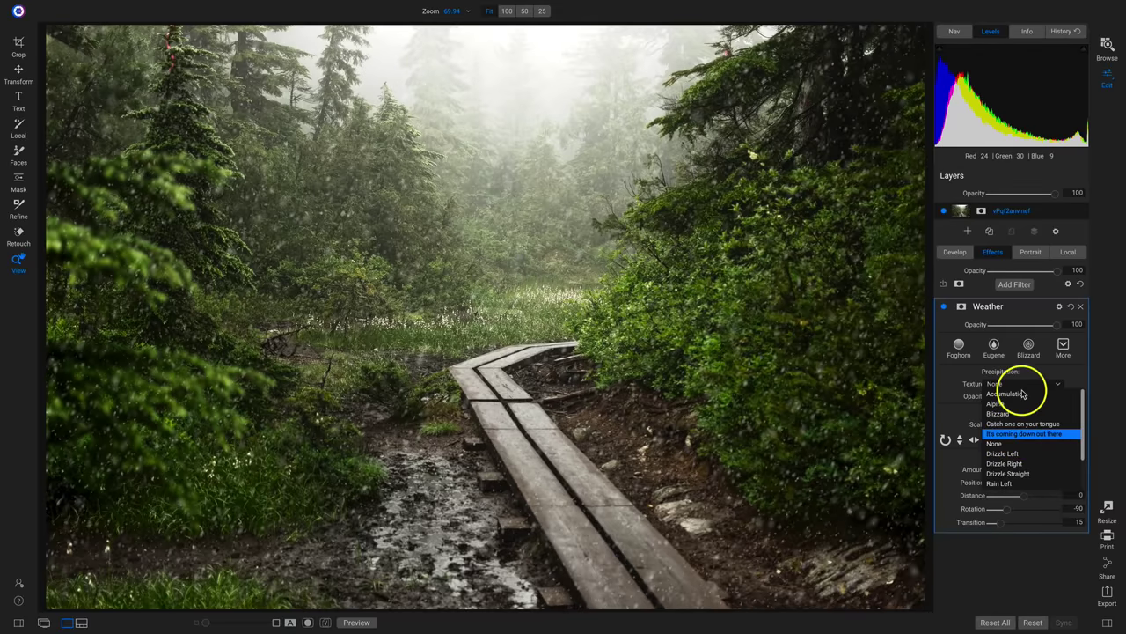
scroll(1015, 440, down, 1)
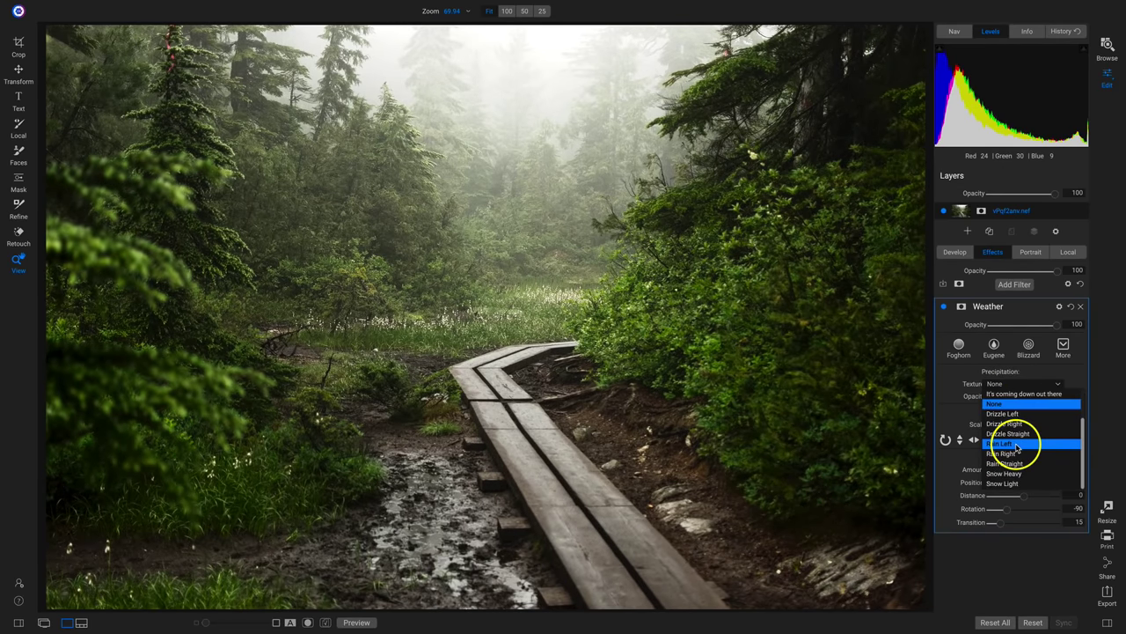
scroll(1019, 484, down, 1)
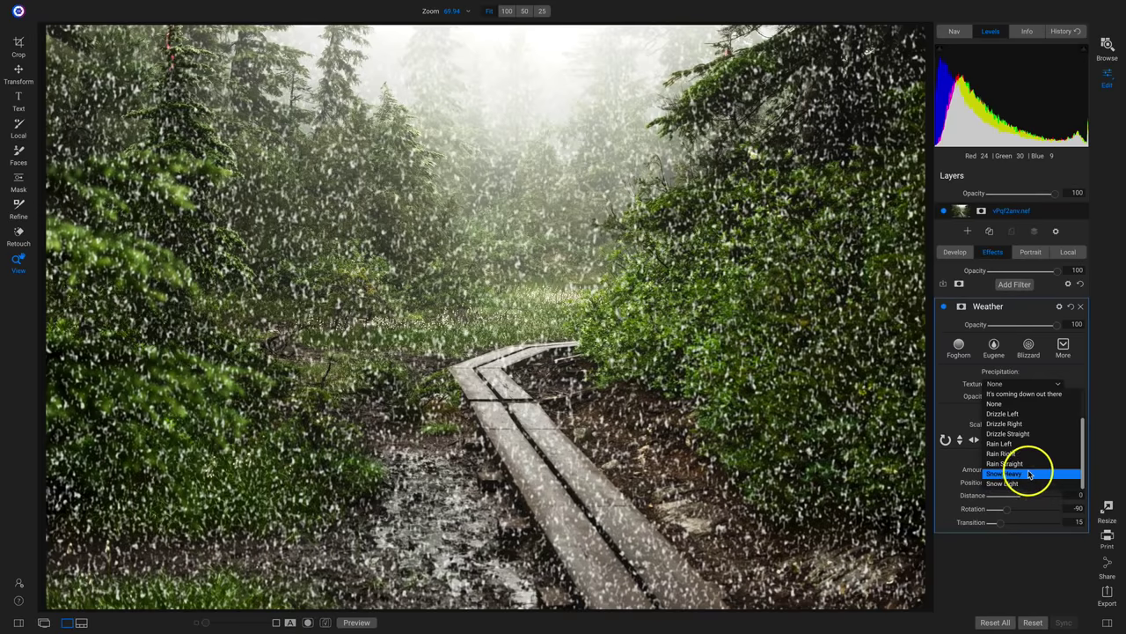
scroll(1029, 466, up, 4)
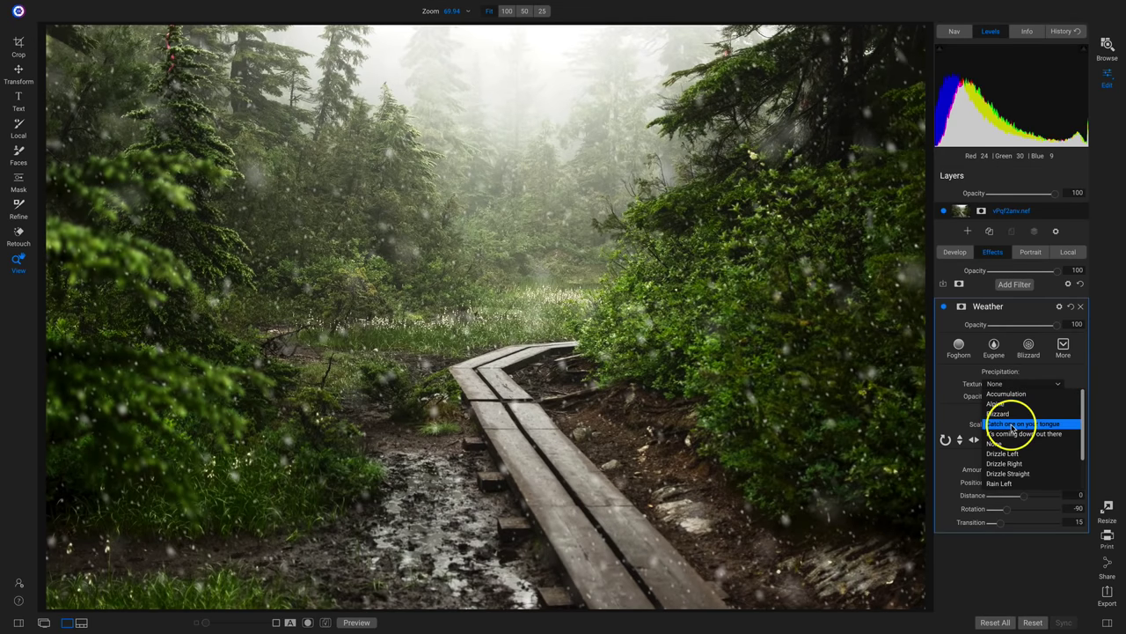
click(1017, 425)
click(1041, 395)
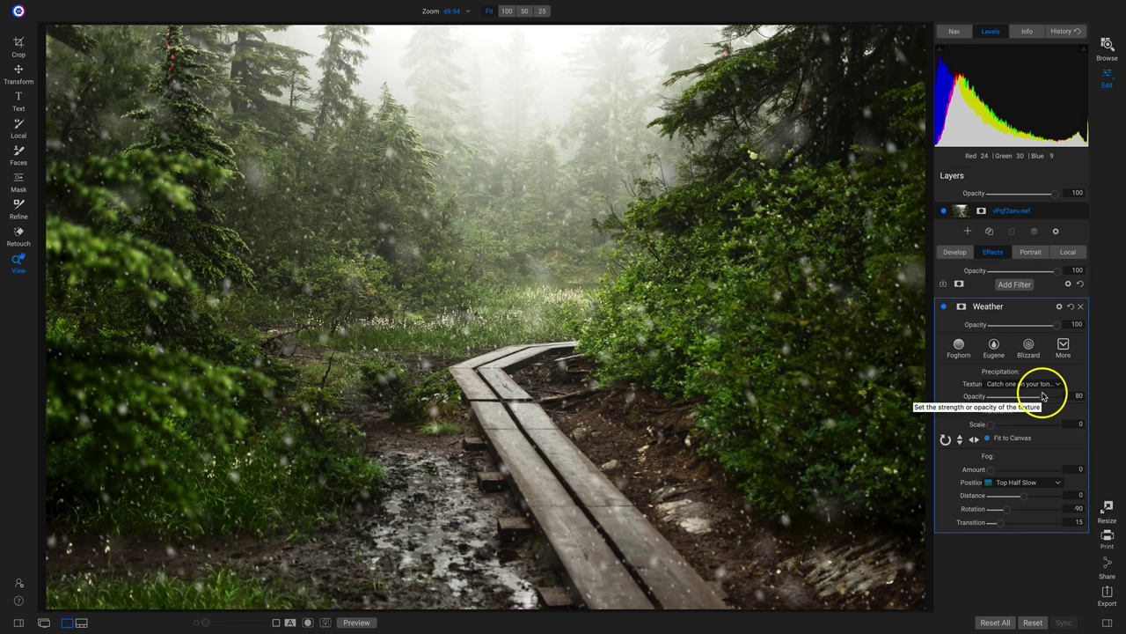
drag(1041, 399, 1068, 396)
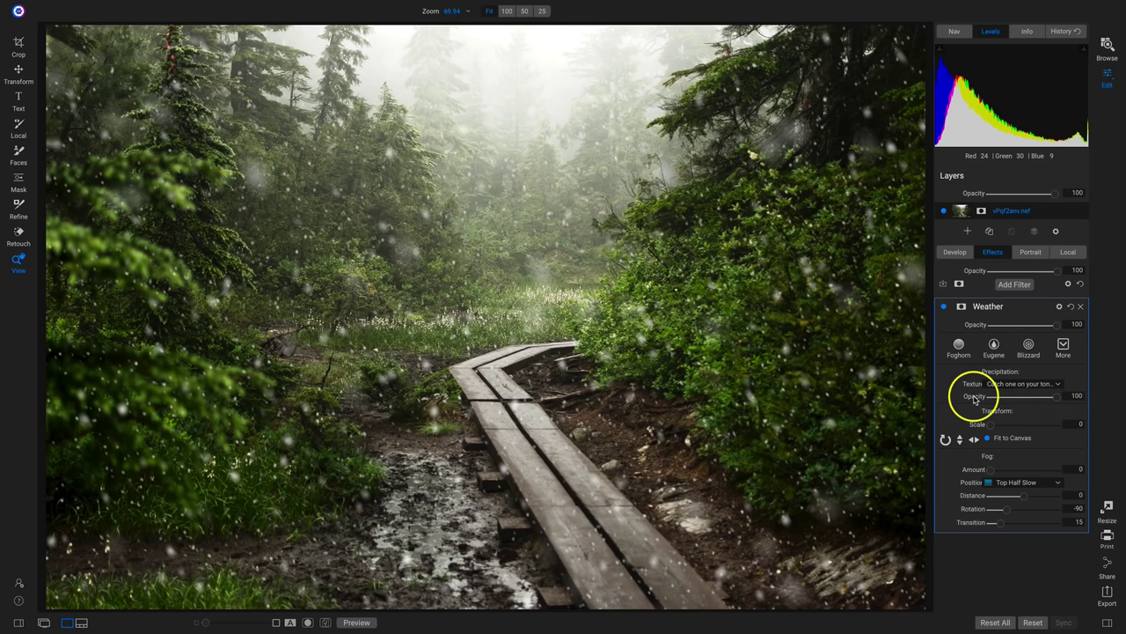
Try scaling the precipitation texture to 28 and return its scale to 0.
mouse_move(992, 426)
mouse_down()
mouse_move(1056, 428)
mouse_move(1008, 423)
mouse_up()
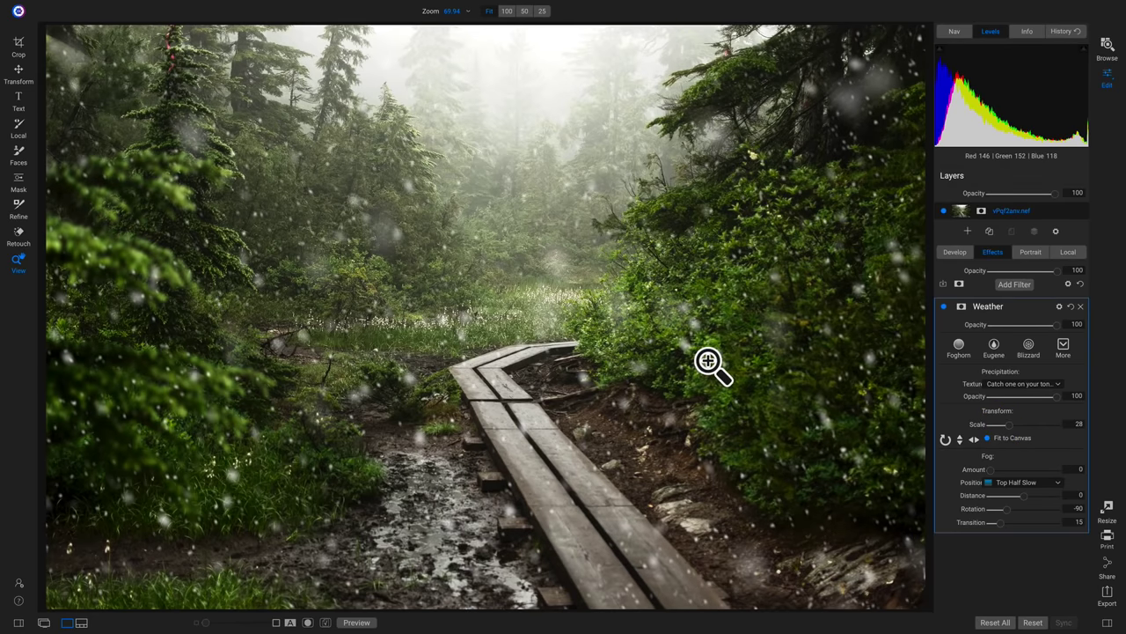
click(1010, 437)
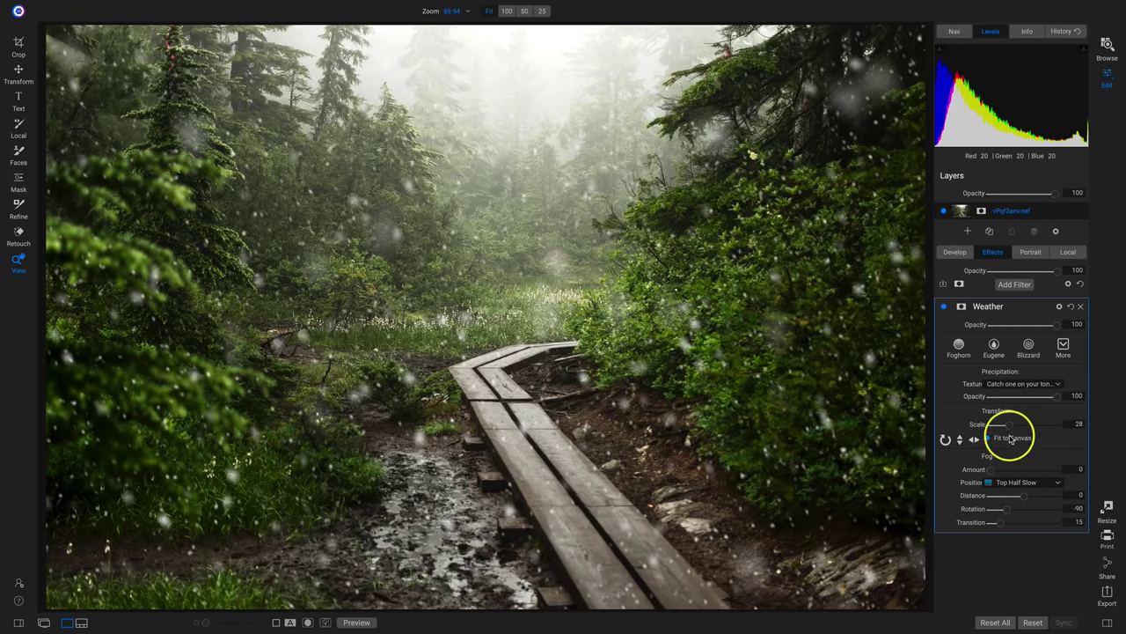
drag(1009, 423, 963, 422)
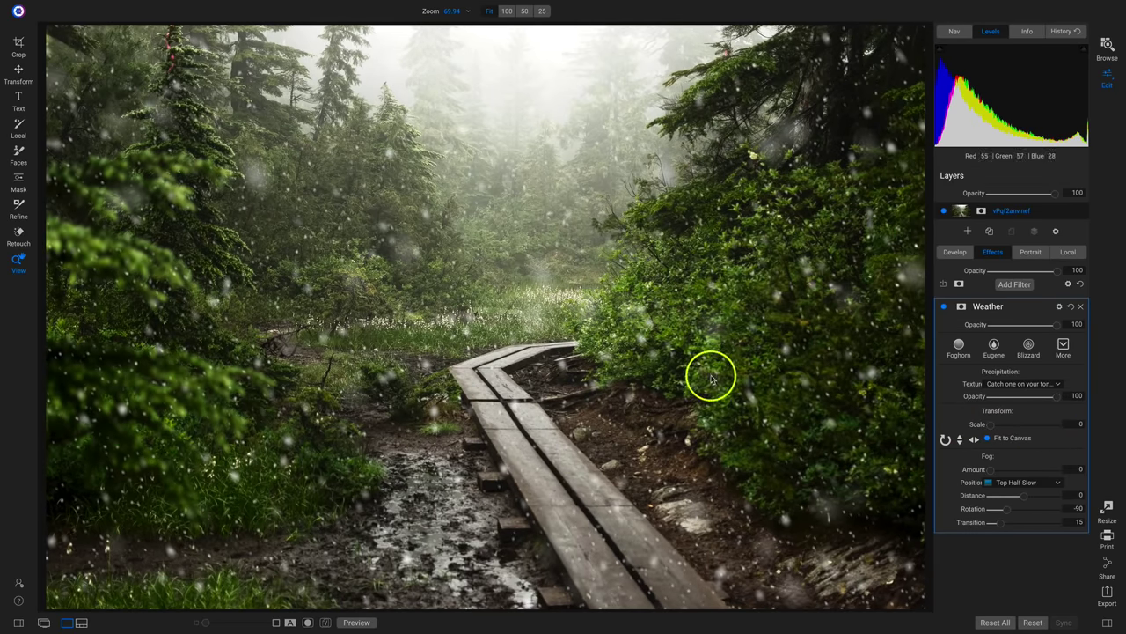
Try rotating the precipitation texture and flipping it vertically and horizontally, ending in its original orientation.
click(947, 441)
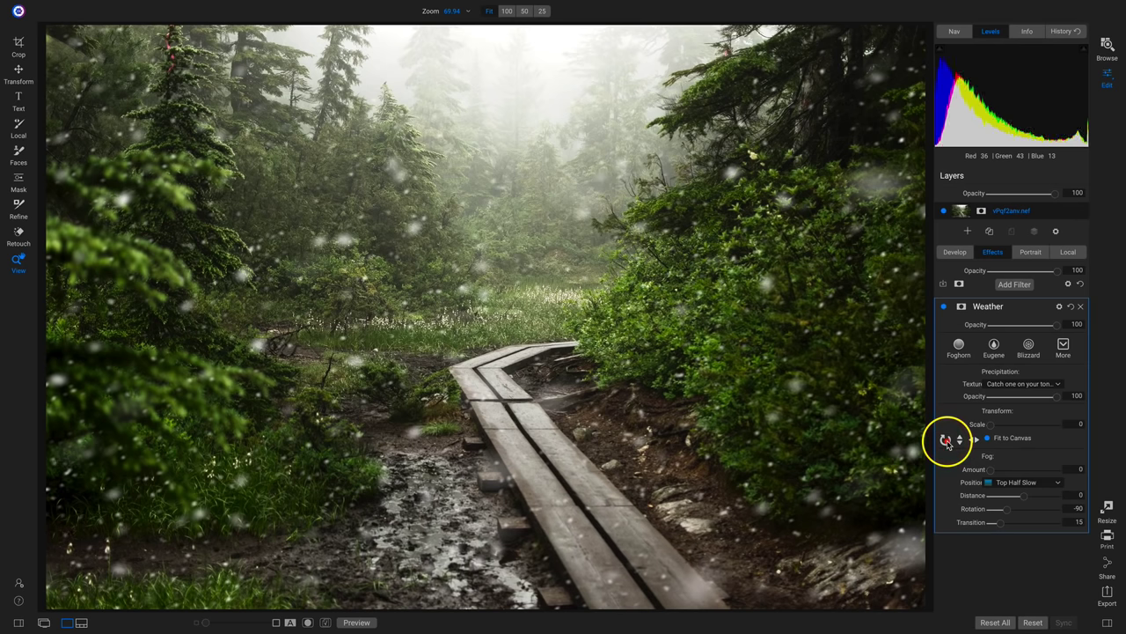
click(947, 441)
click(947, 441)
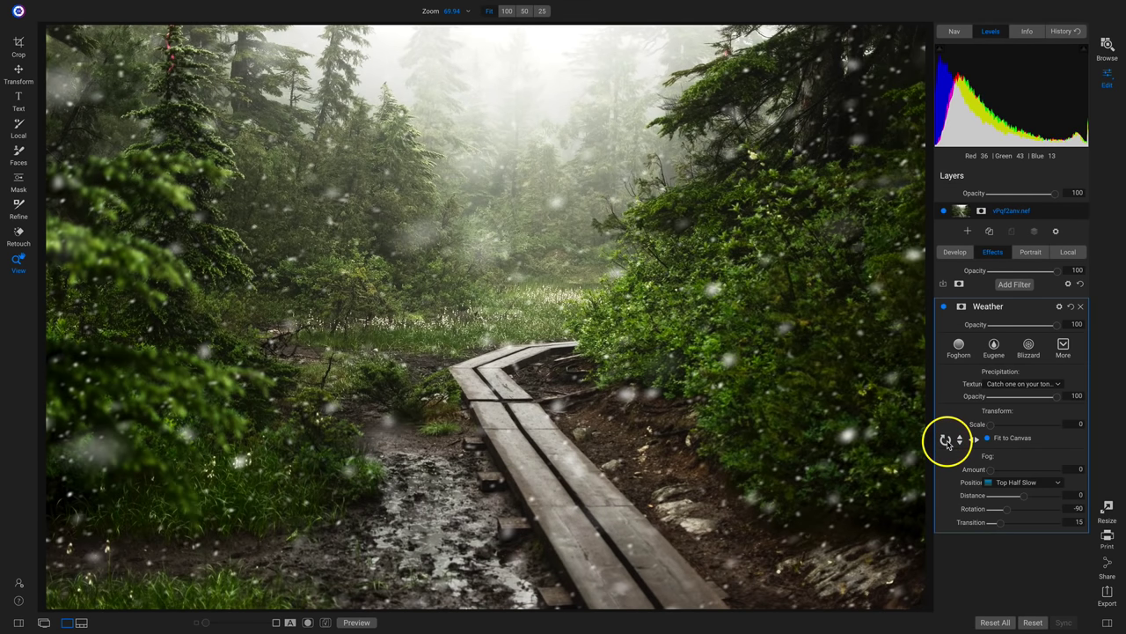
click(961, 440)
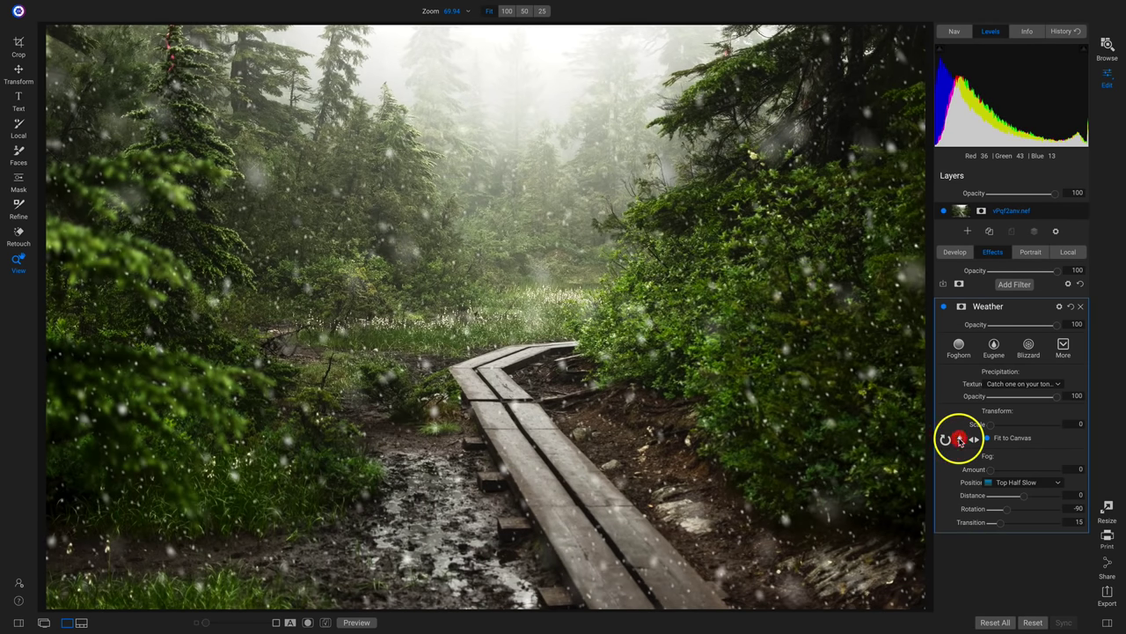
click(961, 440)
click(960, 440)
click(975, 440)
click(975, 440)
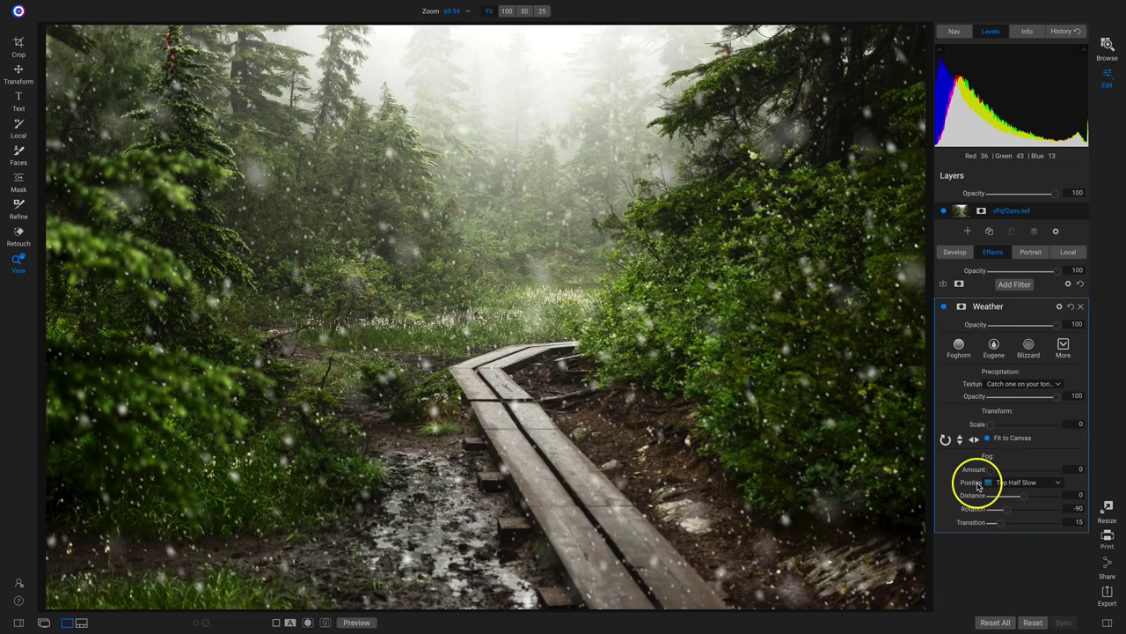
Try the Top Half Fast fog position in the Weather filter and switch it to Top Third Fast.
click(1018, 482)
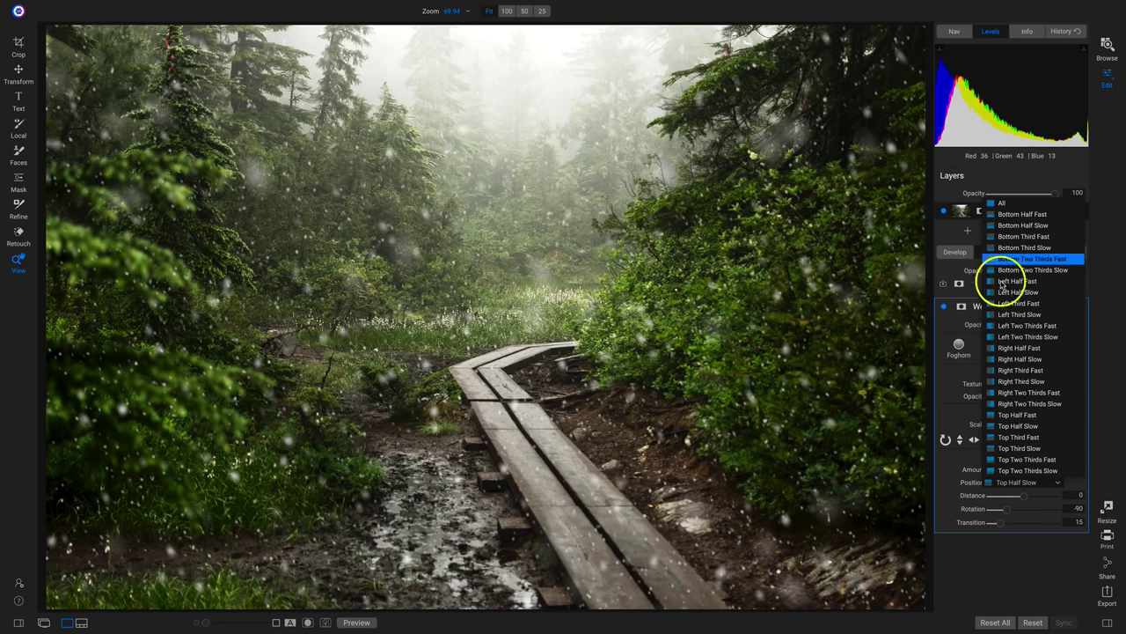
click(1021, 415)
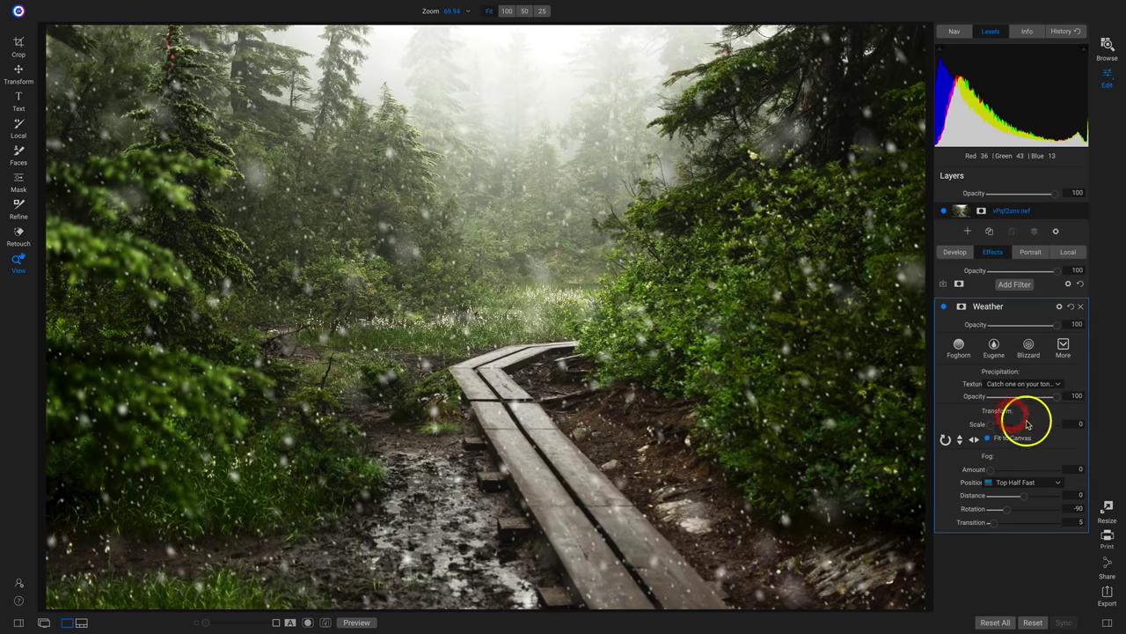
click(1008, 482)
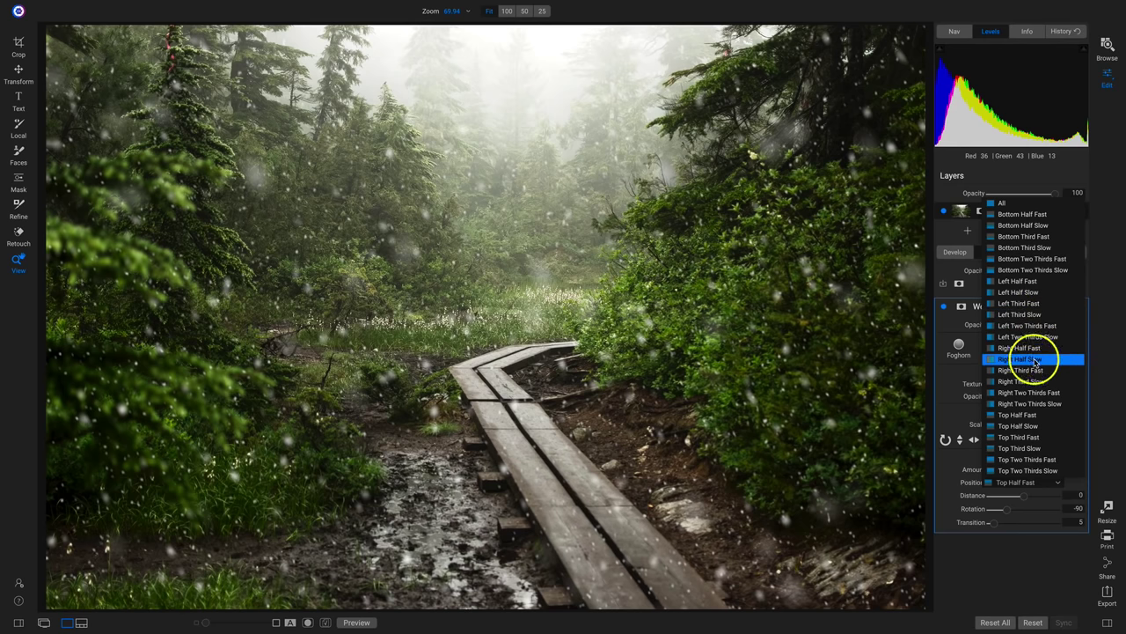
click(1026, 437)
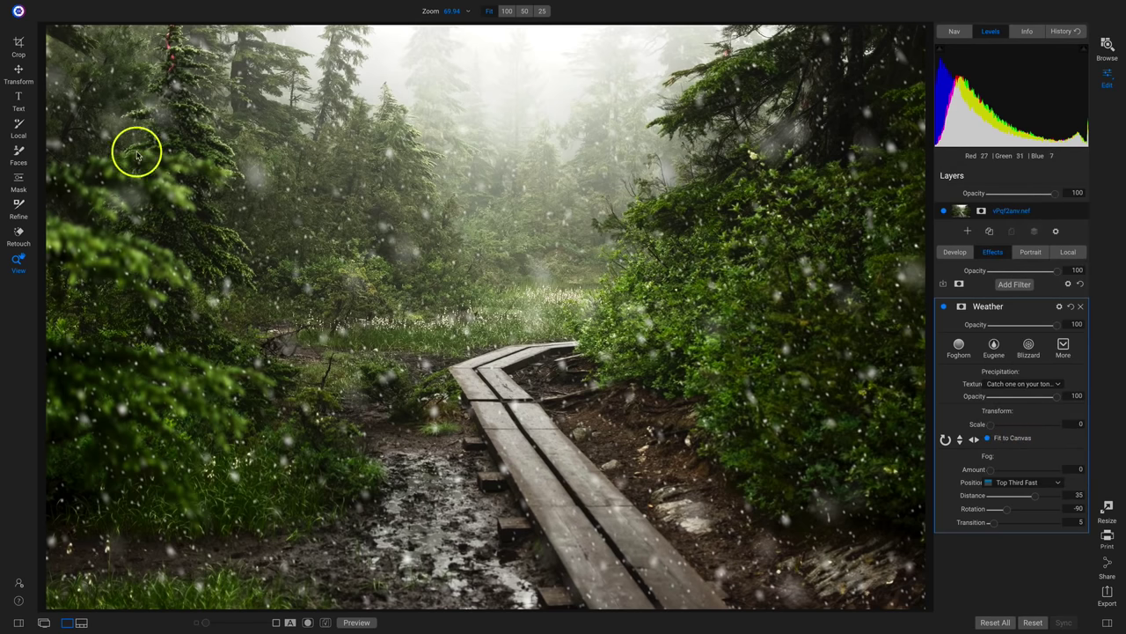
click(46, 38)
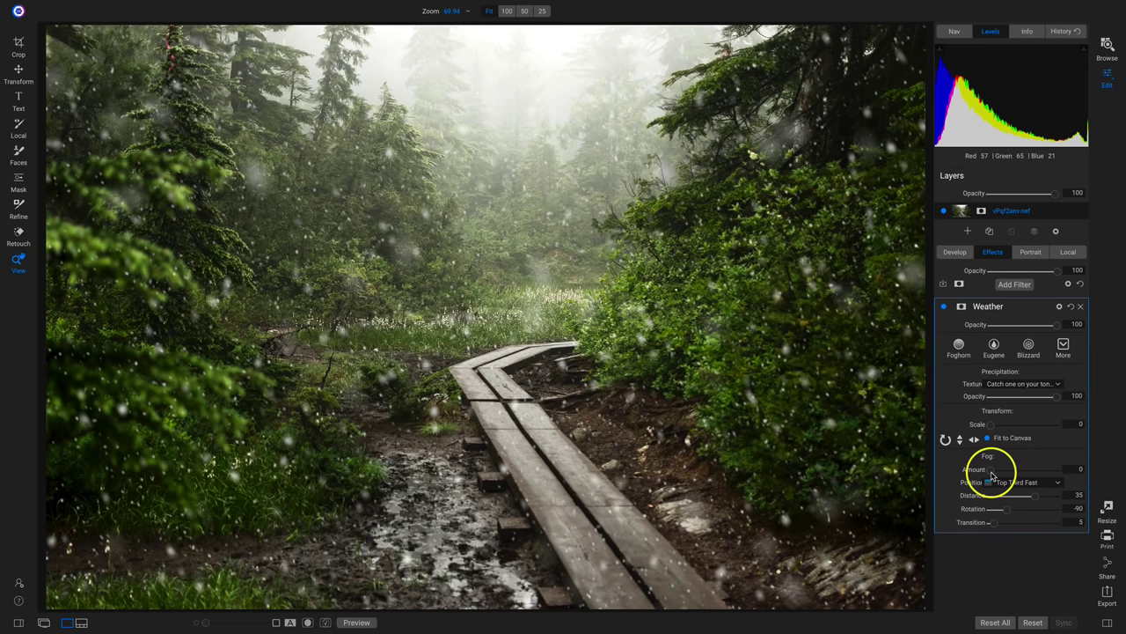
Try a fog amount of 57, reduce it to 36 and reselect the Top Third Fast position.
drag(992, 474, 1039, 469)
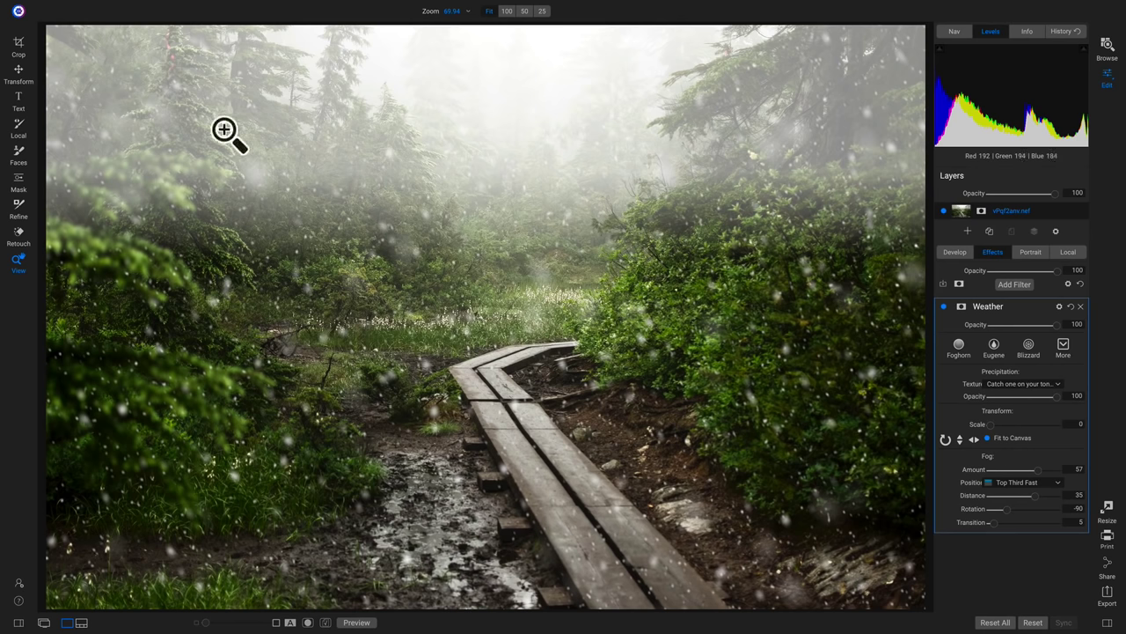
mouse_move(1038, 474)
mouse_down()
mouse_move(1012, 469)
mouse_move(1026, 483)
mouse_up()
click(1027, 483)
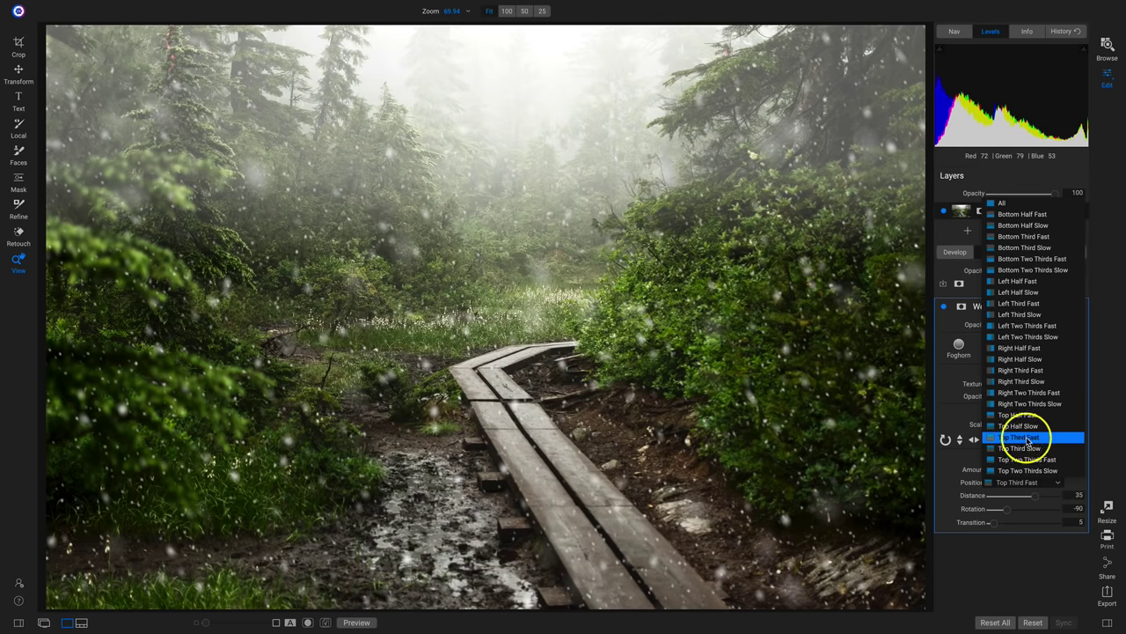
click(1026, 439)
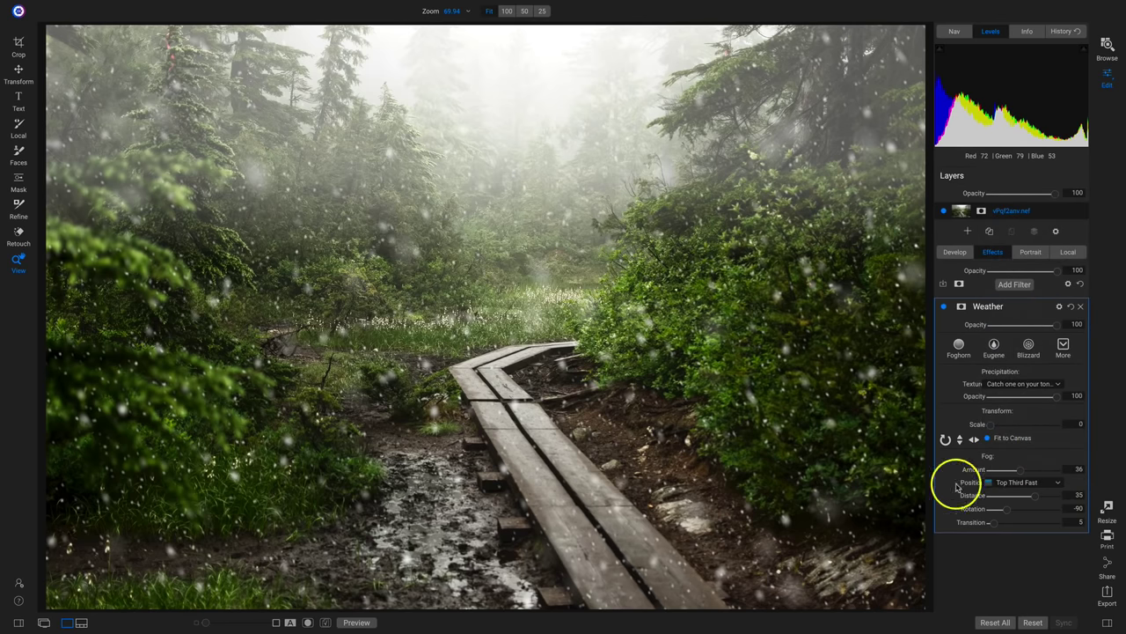
Customize the fog to amount 34, distance 26 and transition 31, and compare the photo with the Weather filter off and on.
drag(1031, 502, 978, 514)
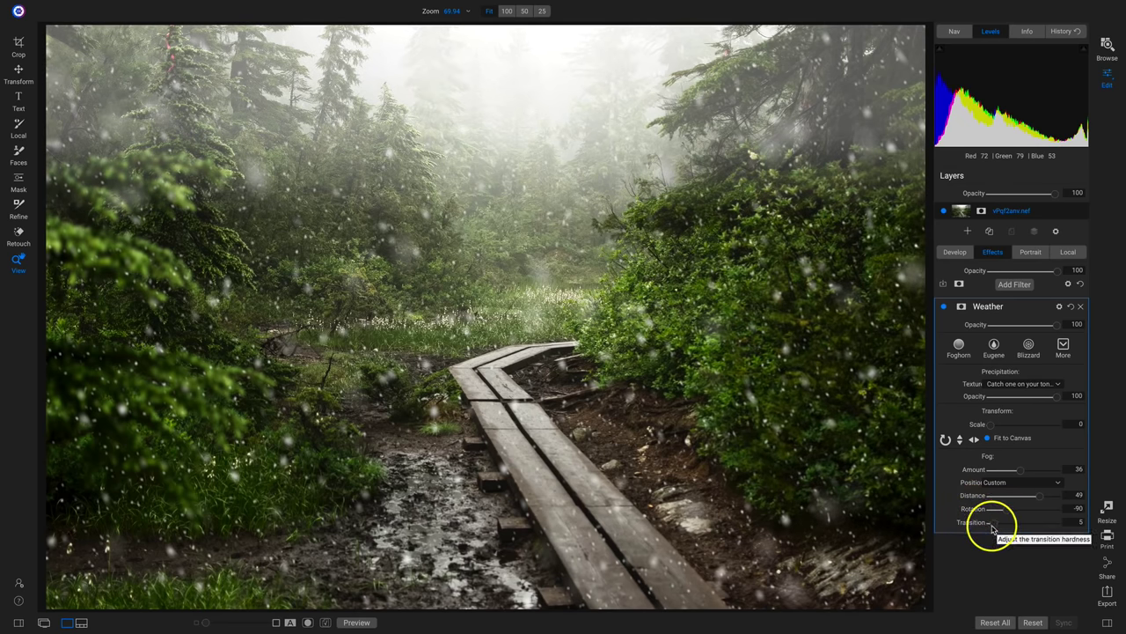
drag(999, 528, 1024, 529)
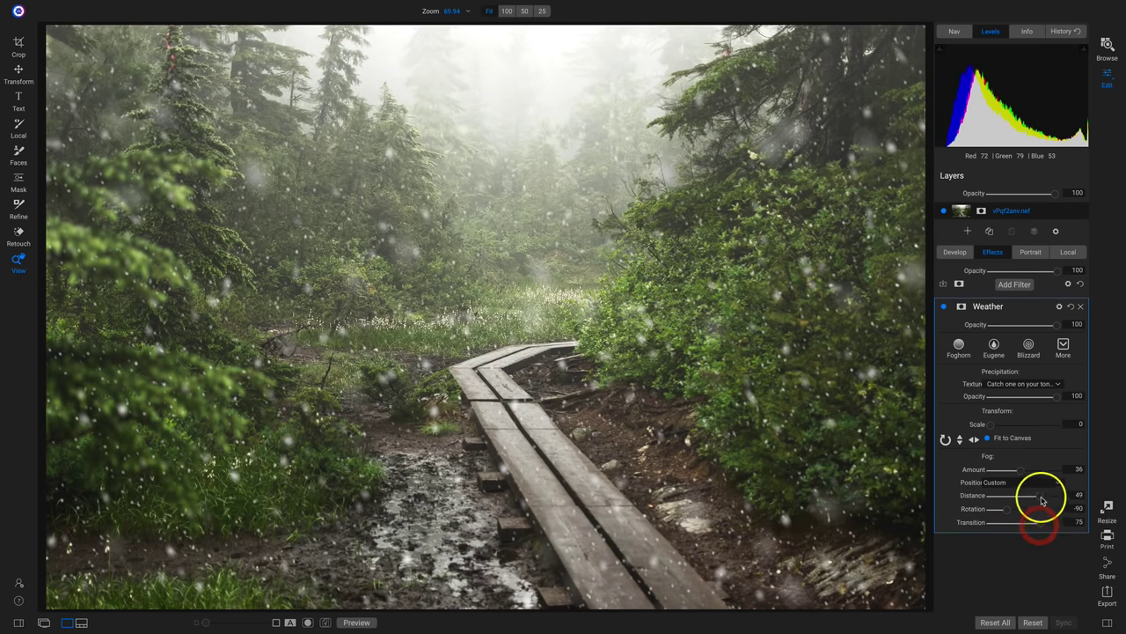
drag(1012, 475, 1031, 500)
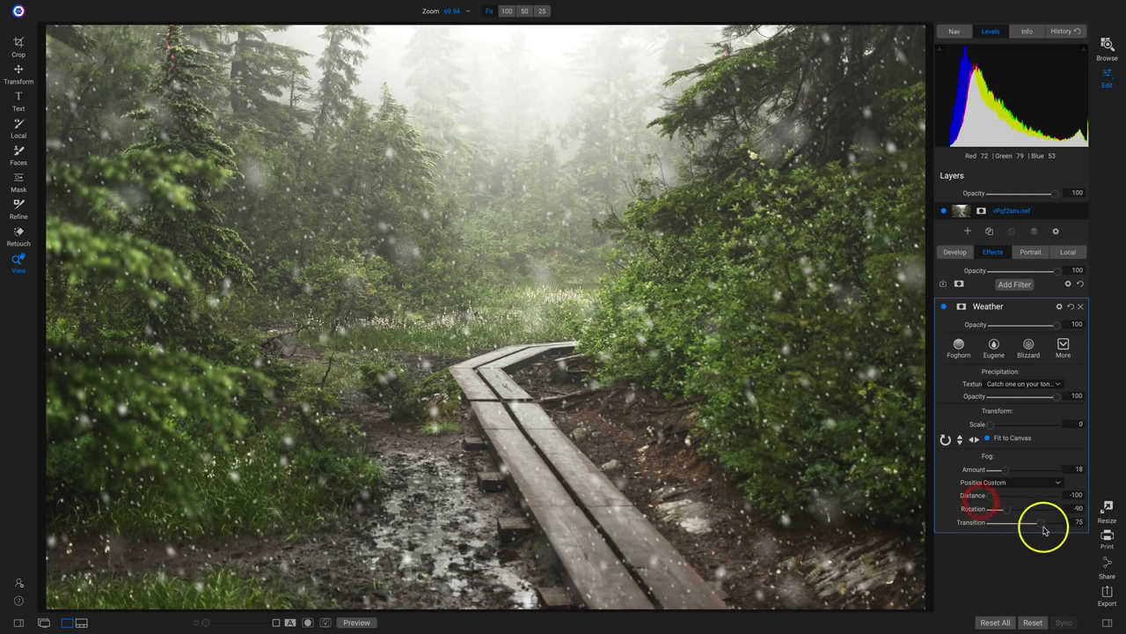
drag(1014, 528, 1030, 467)
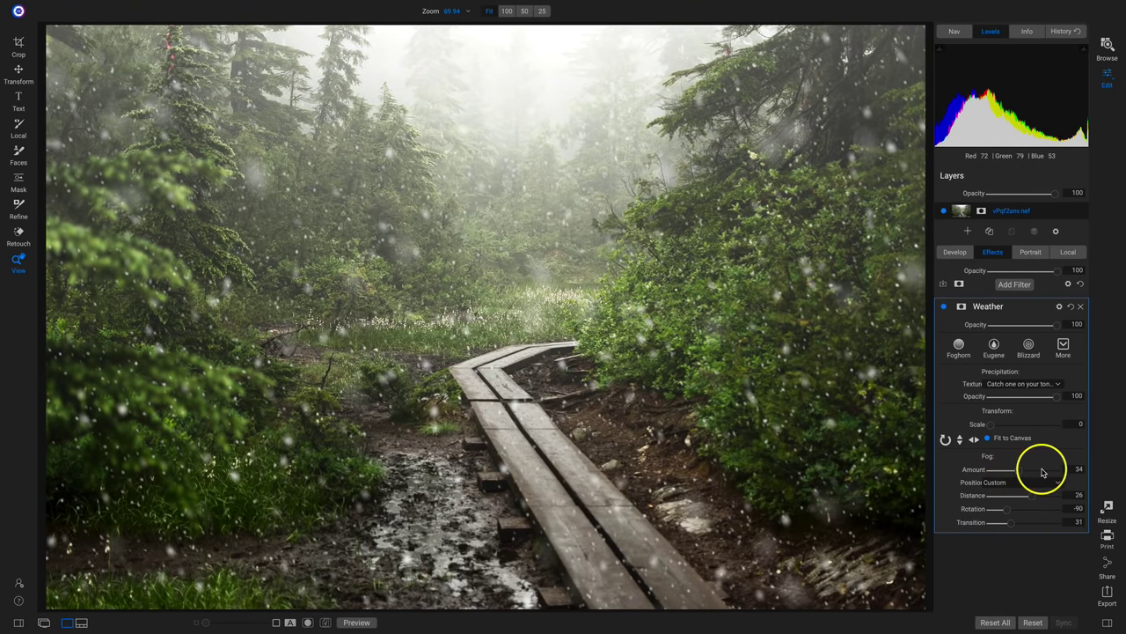
click(944, 307)
click(943, 307)
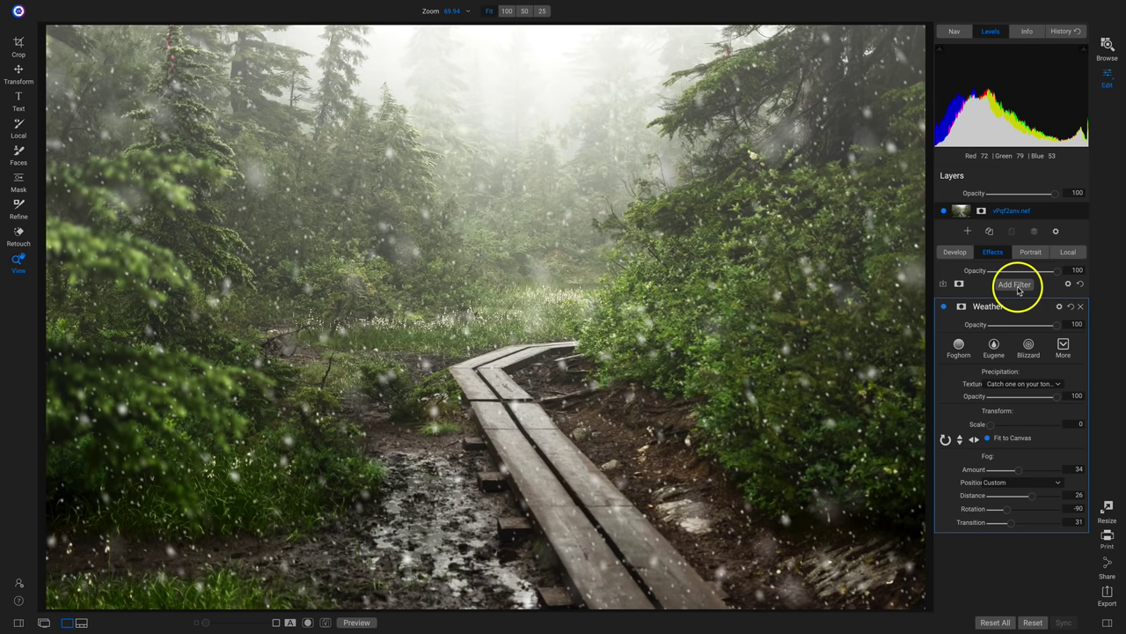
Add a Black & White filter with the Red preset and compare the photo with the Weather filter off and on.
click(1016, 286)
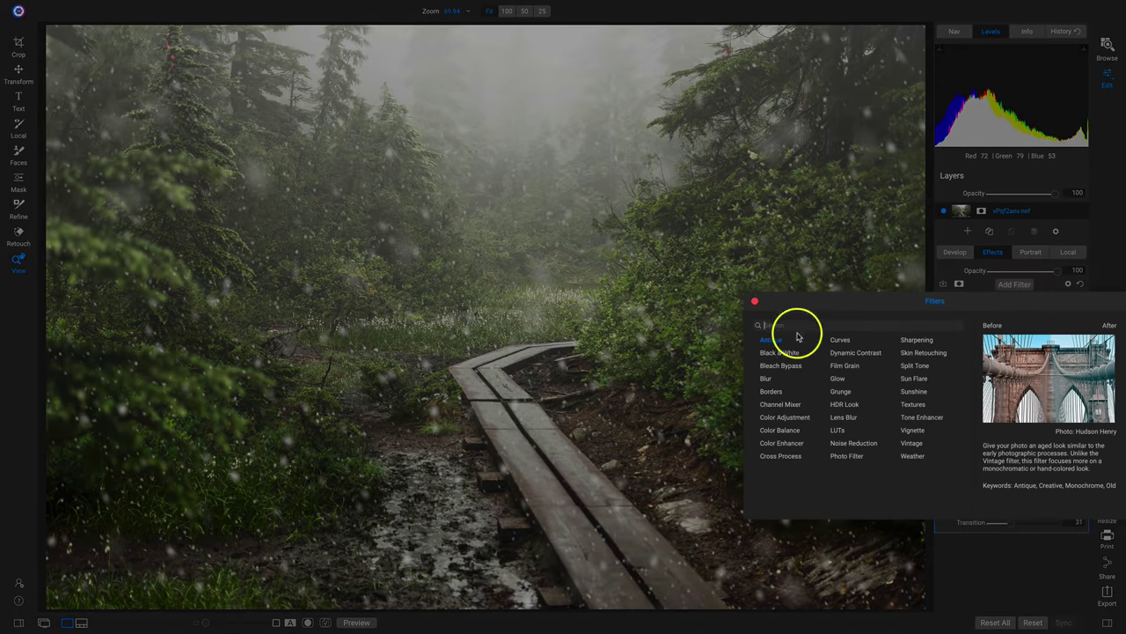
click(779, 354)
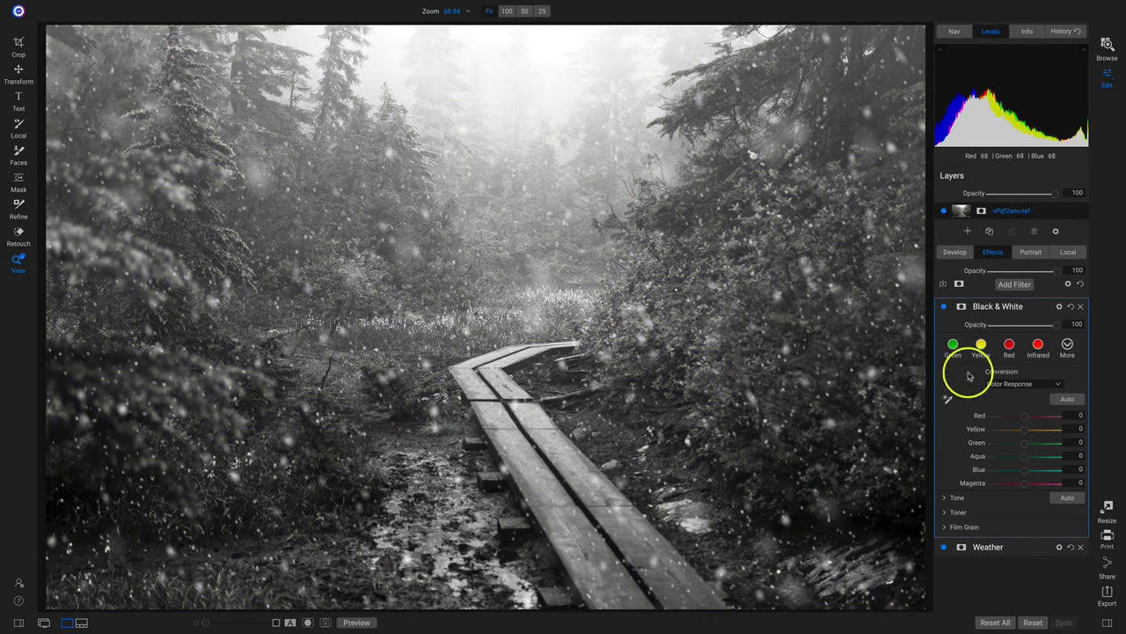
click(1008, 347)
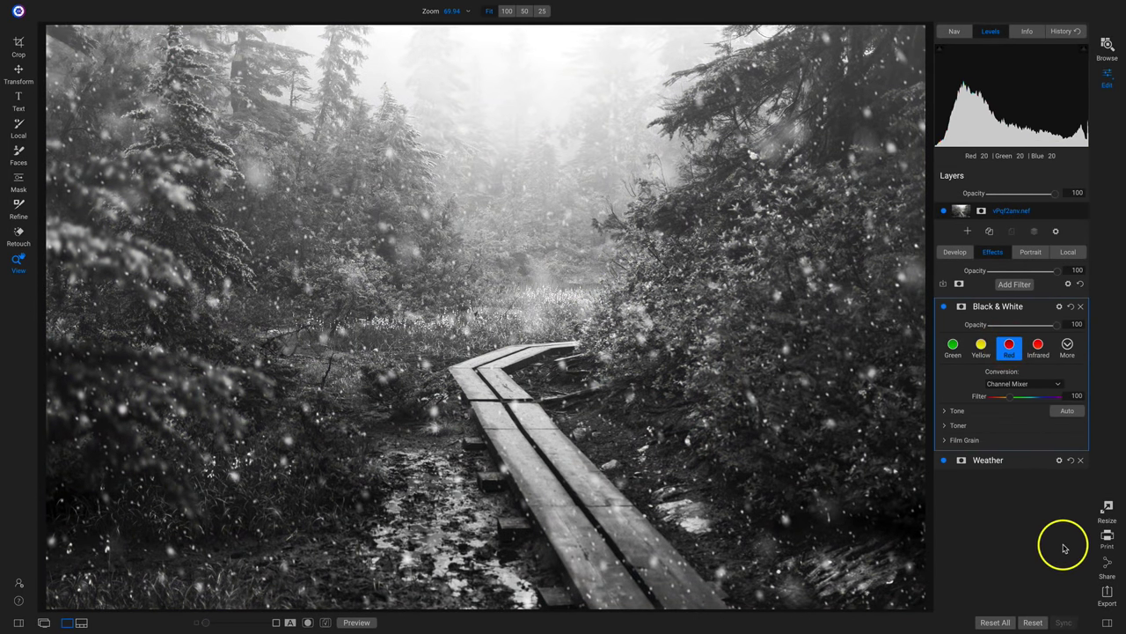
click(943, 461)
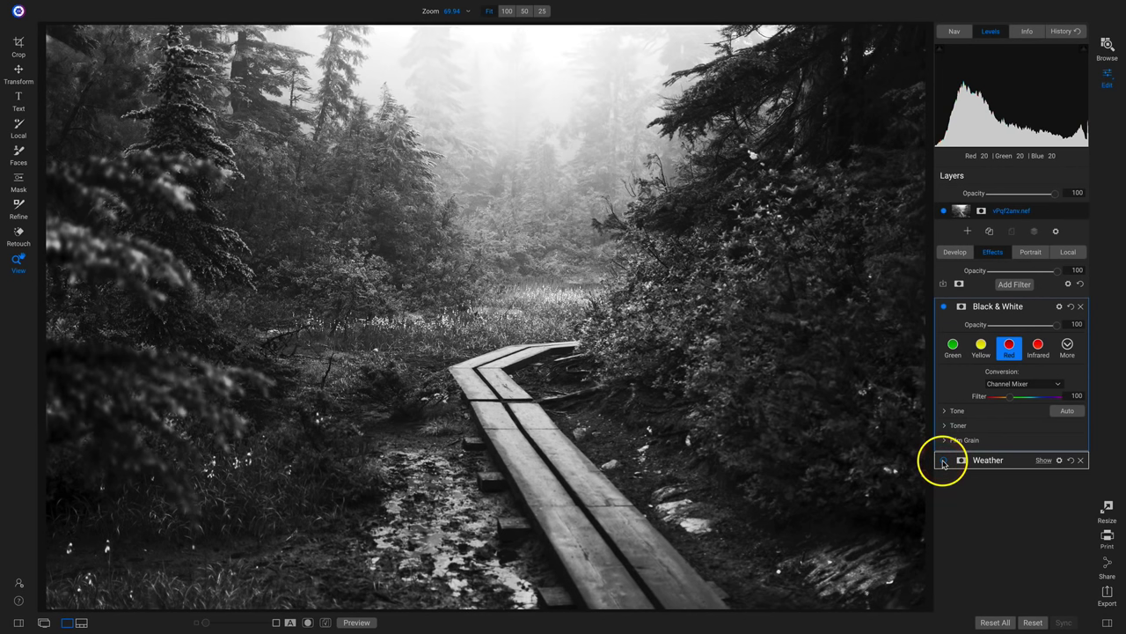
click(943, 460)
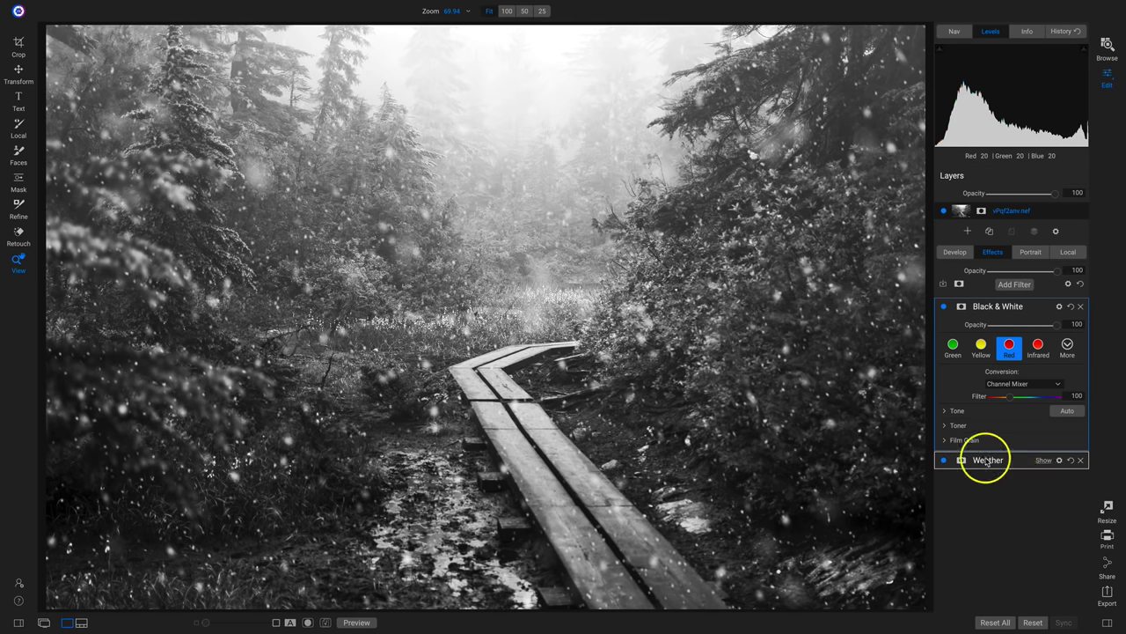
Change the Weather filter's precipitation texture to Accumulation with the filter's opacity at 100.
click(1040, 461)
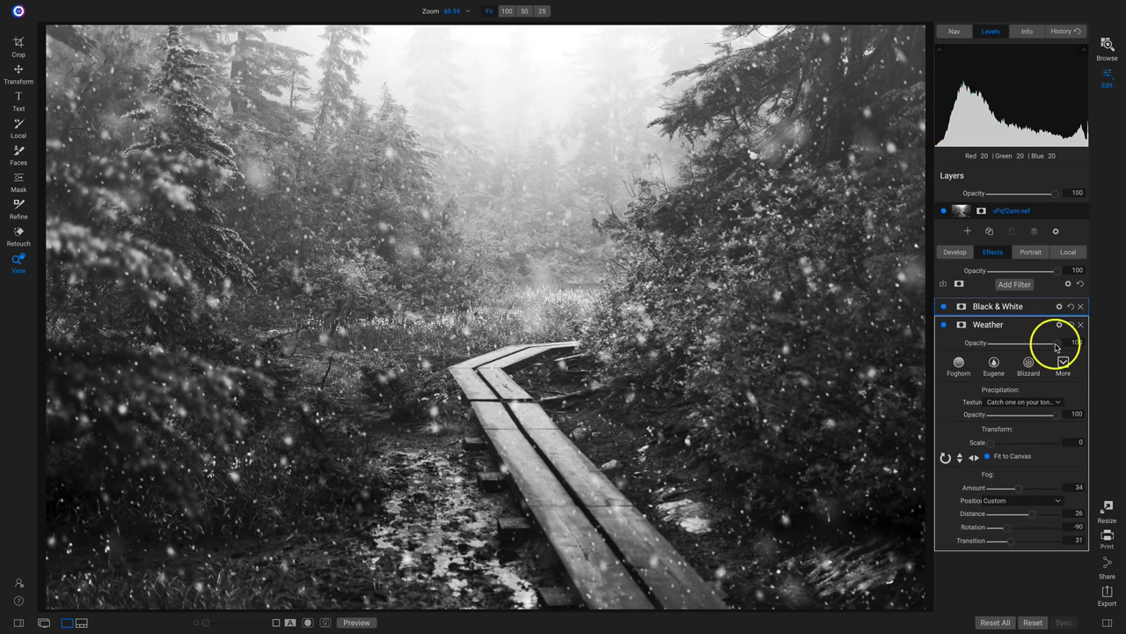
drag(1056, 343, 1079, 350)
click(1020, 402)
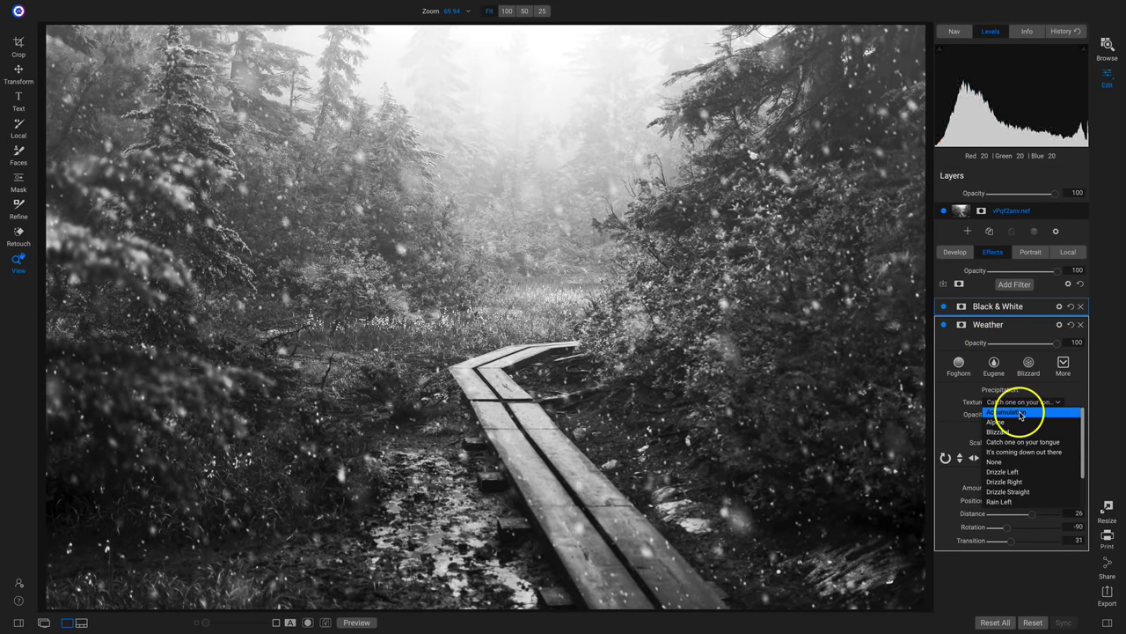
click(1019, 412)
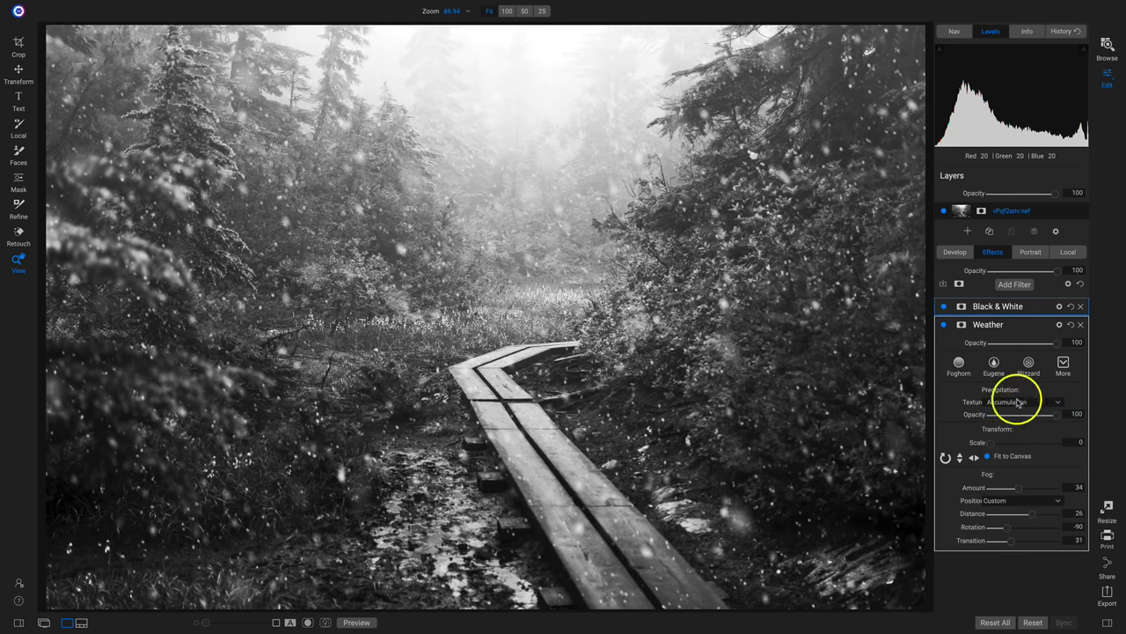
drag(1049, 346, 1082, 344)
Lower the photo's develop exposure to -5 and compare the edit with the original.
click(953, 253)
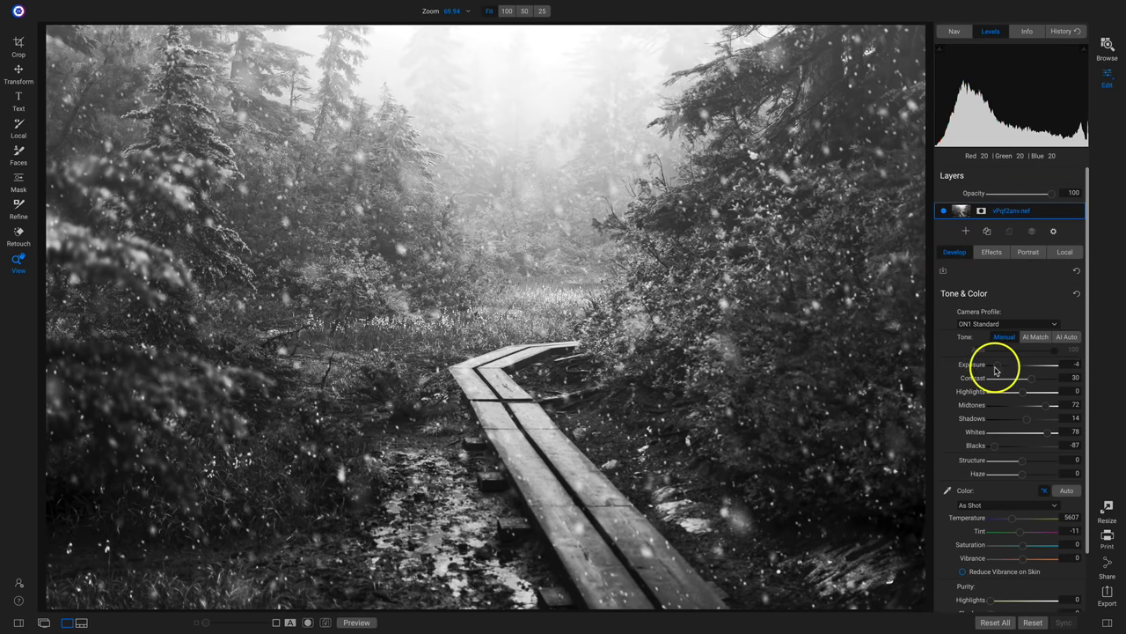
mouse_move(996, 370)
mouse_down()
mouse_move(981, 369)
mouse_move(991, 370)
mouse_up()
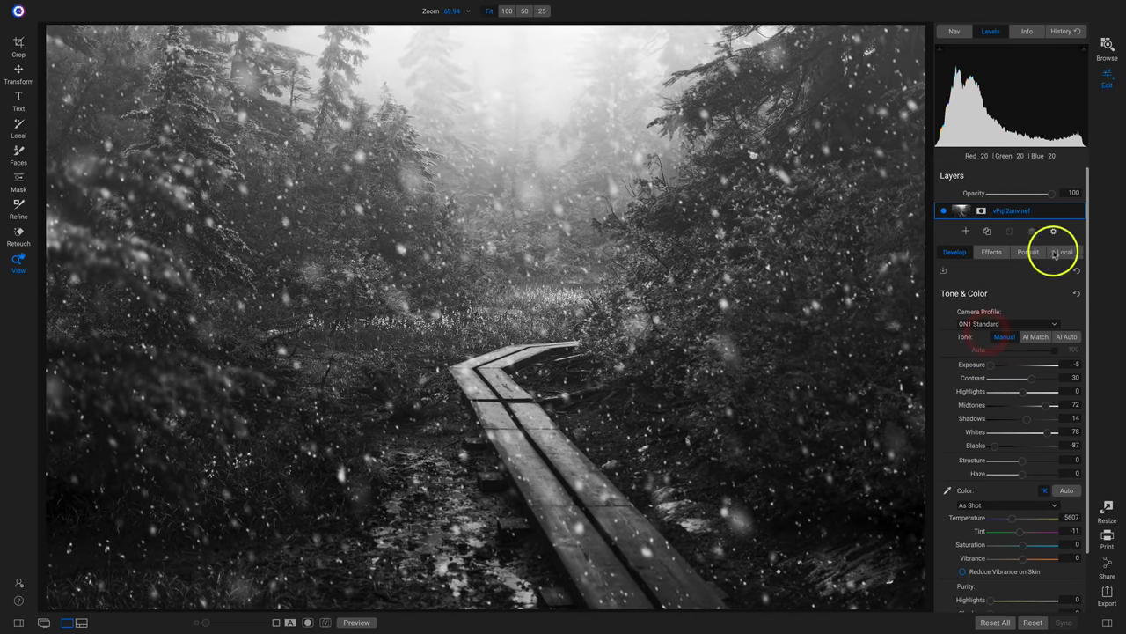
click(992, 252)
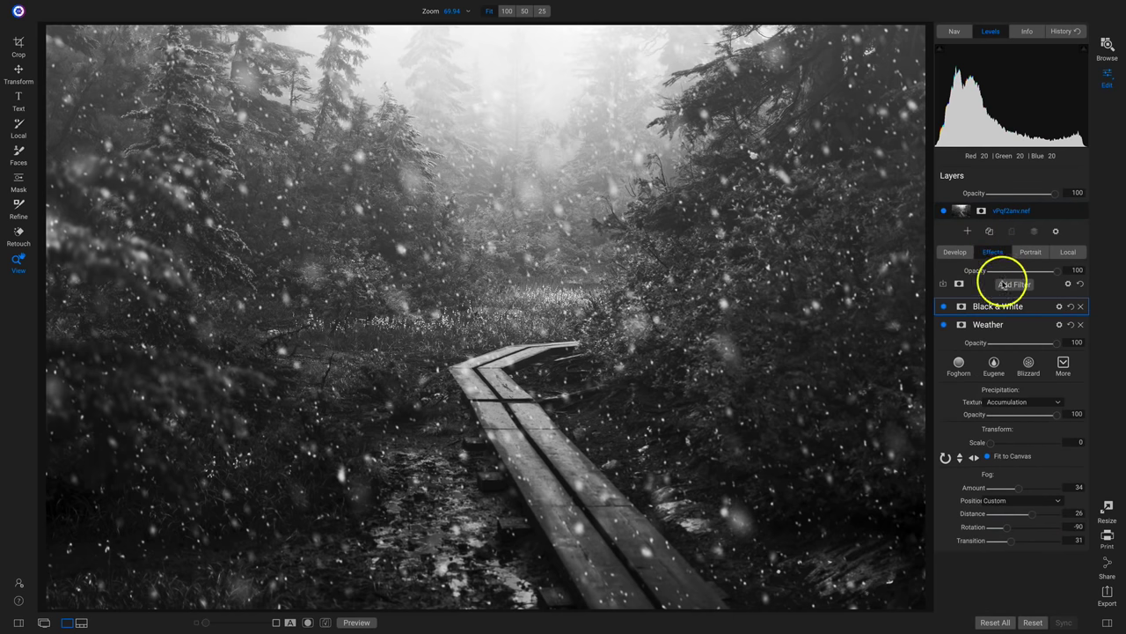
click(957, 253)
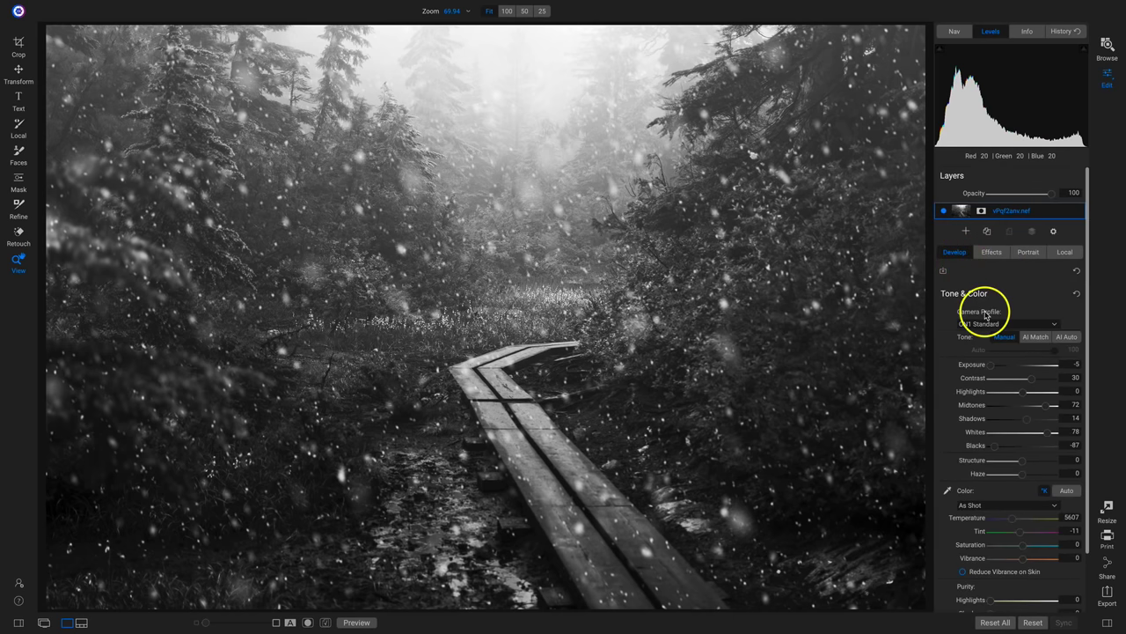
key(backslash)
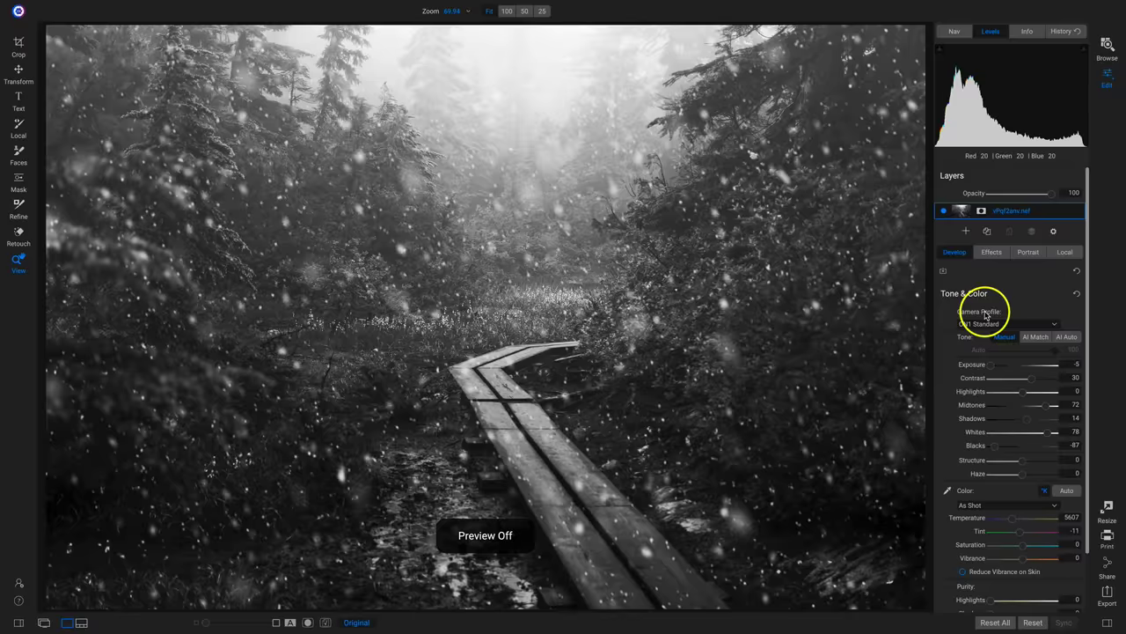
key(backslash)
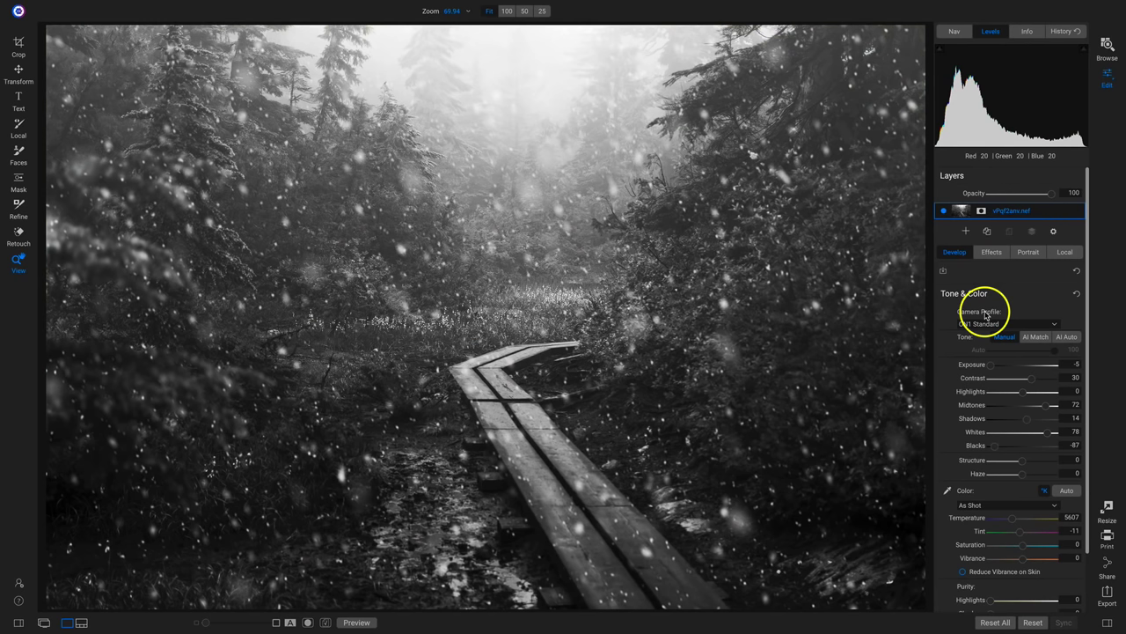
Reset and restore all effects filters to compare the photo without and with them.
click(991, 252)
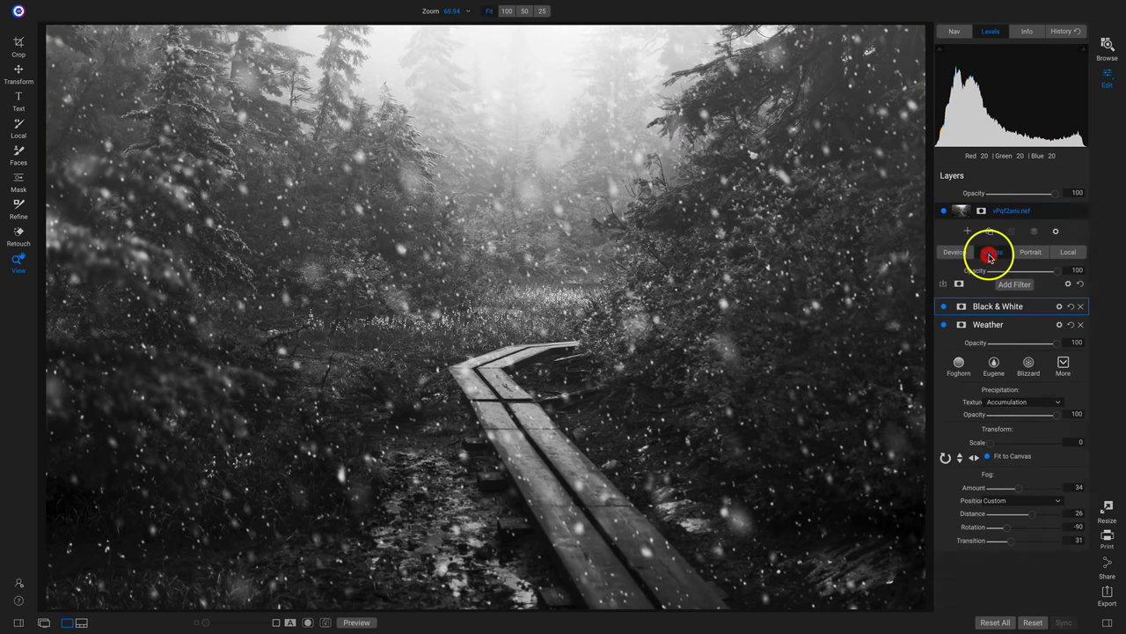
click(1081, 287)
click(1080, 287)
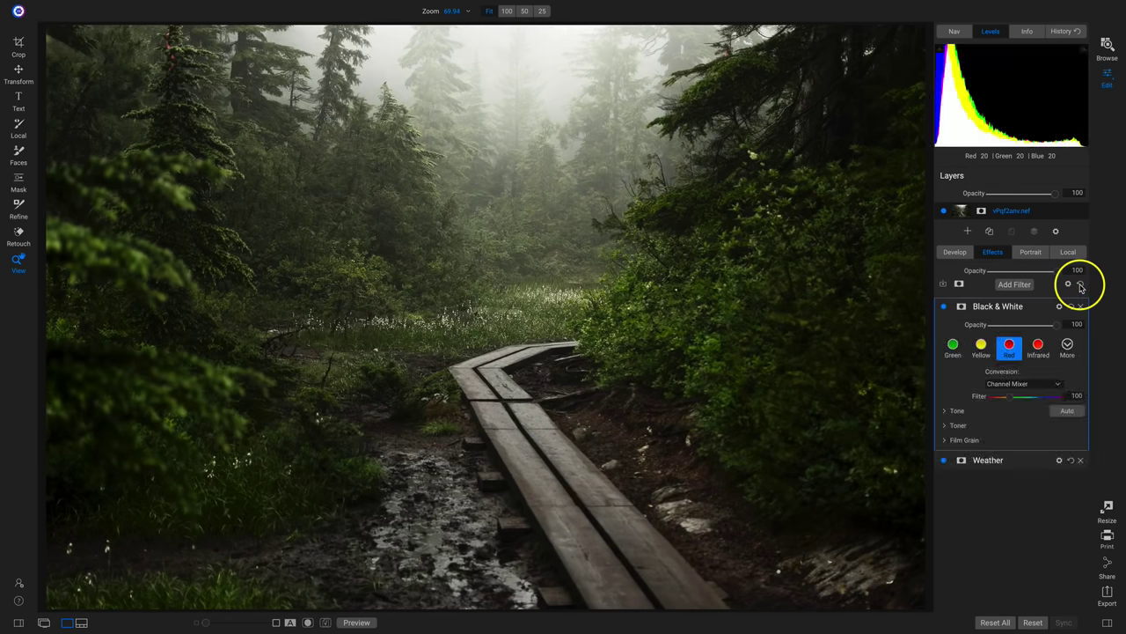
click(1081, 287)
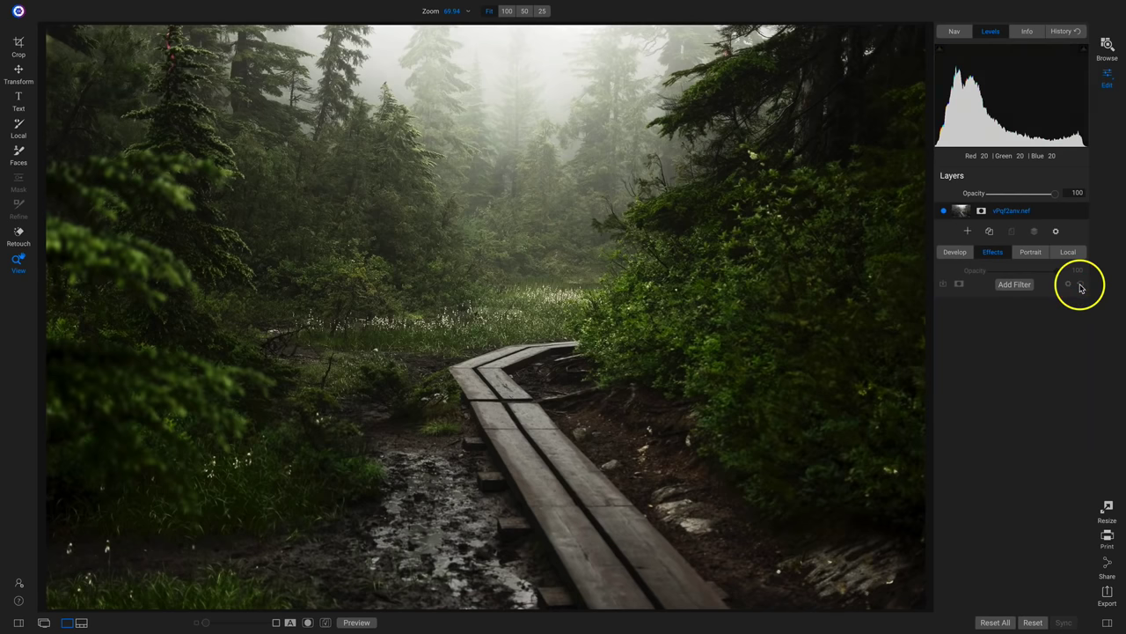
click(1081, 287)
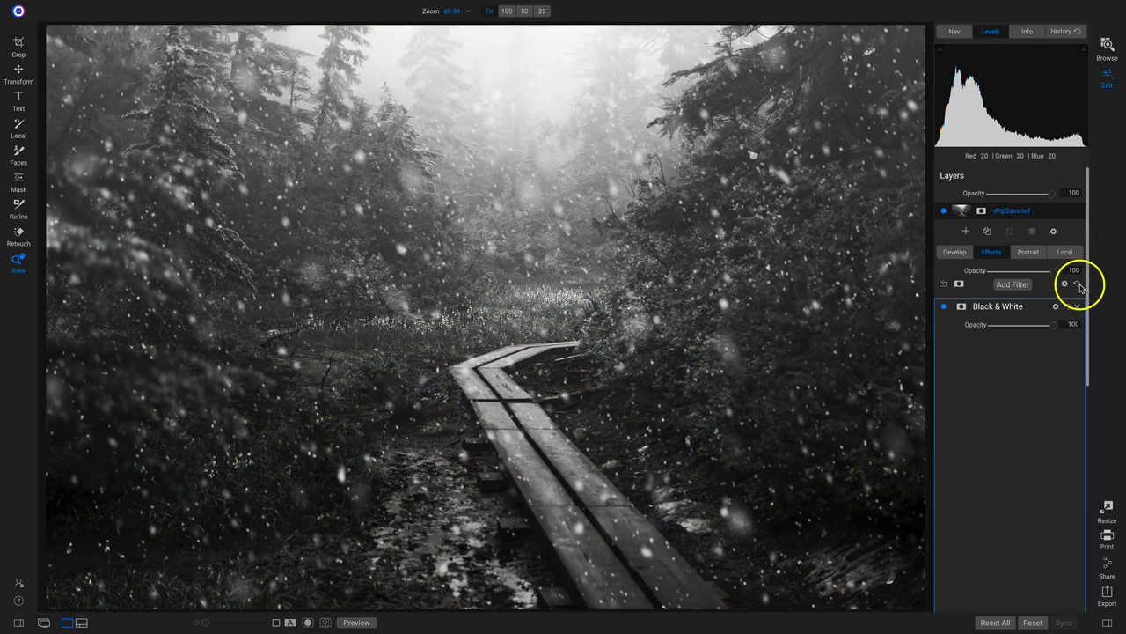
Turn off the Black & White filter and add a Vintage filter to the forest photo.
click(944, 306)
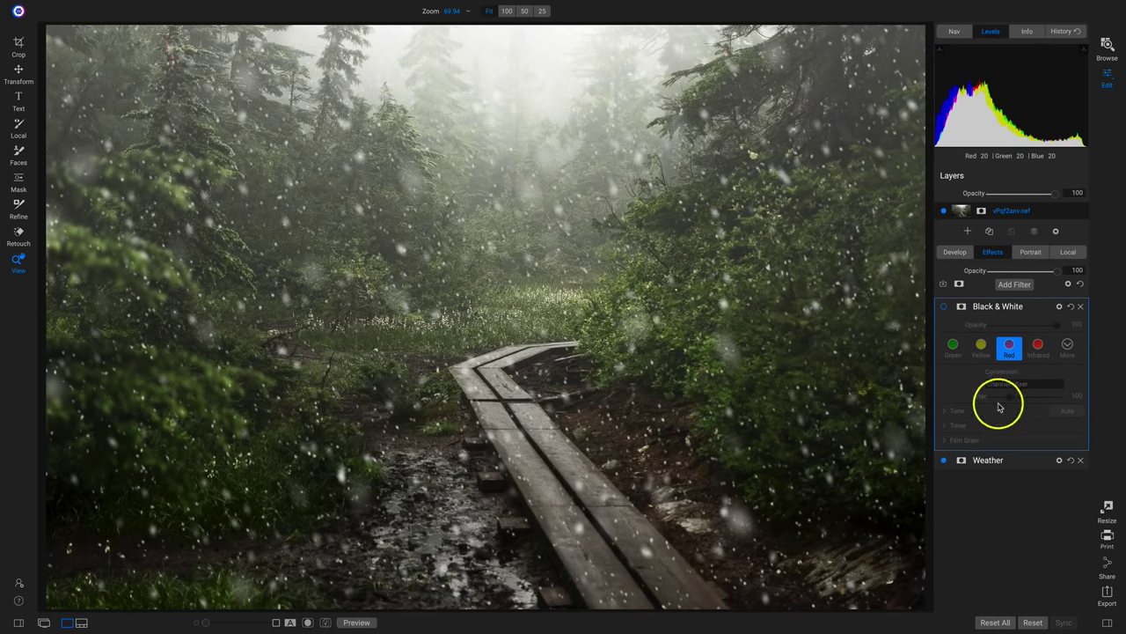
click(1039, 459)
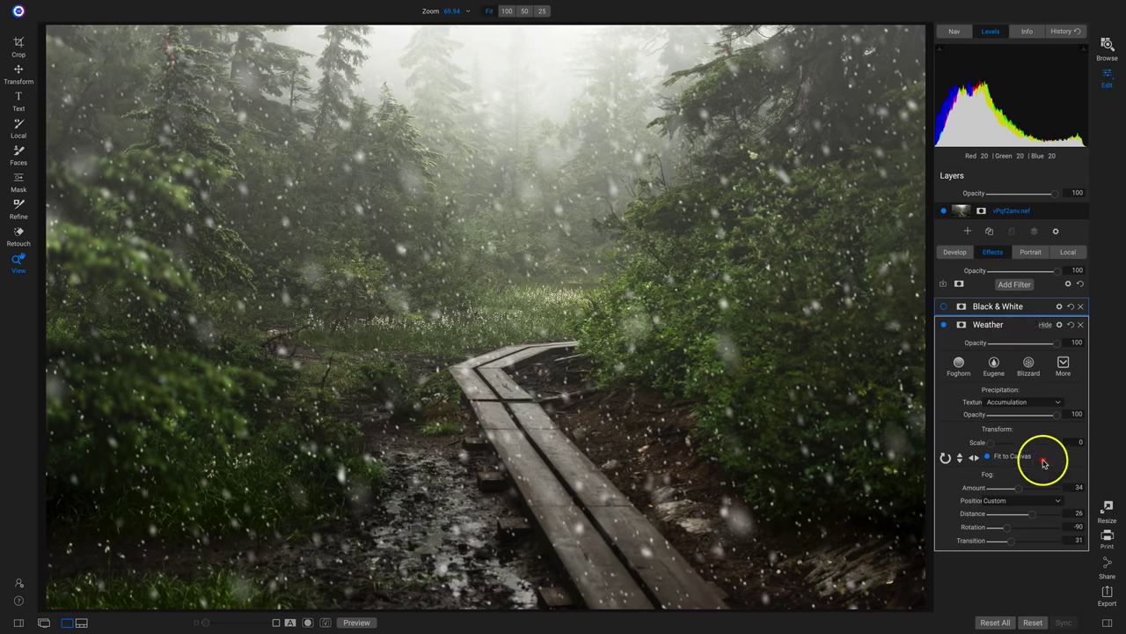
click(1014, 285)
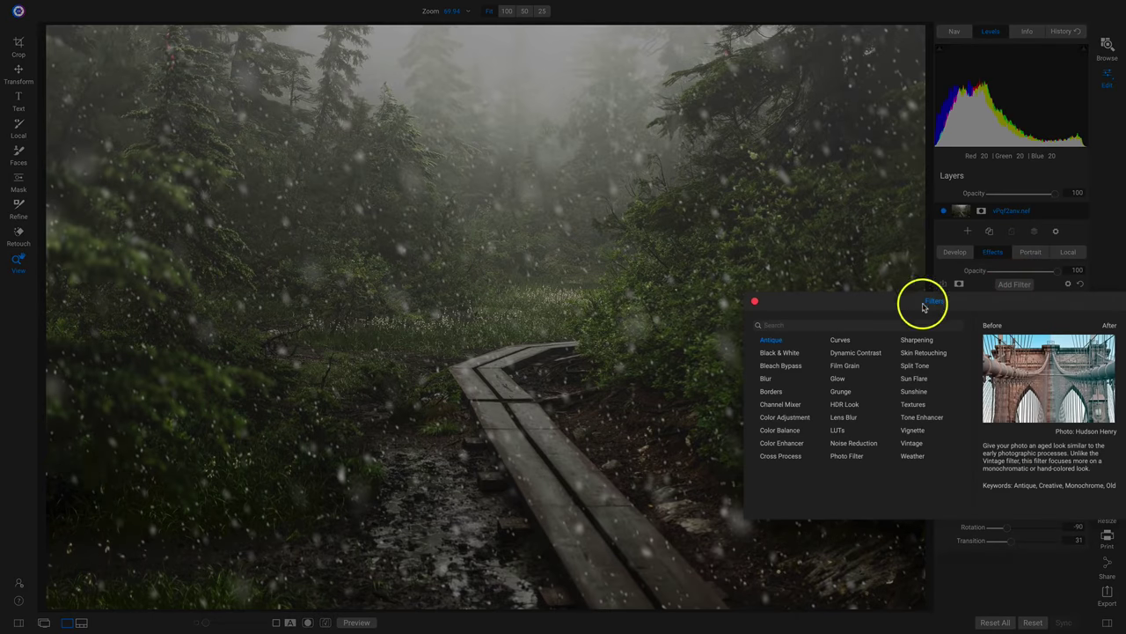
click(912, 443)
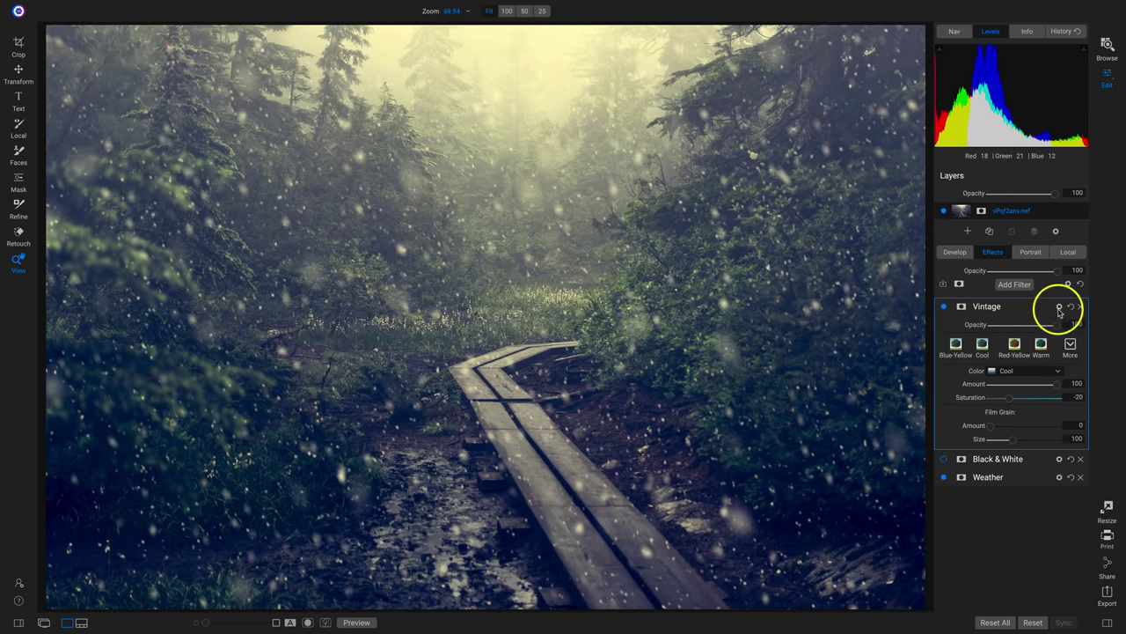
Set the Vintage filter's blending mode to Soft Light and compare the photo without and with its effects.
click(1059, 305)
click(1013, 351)
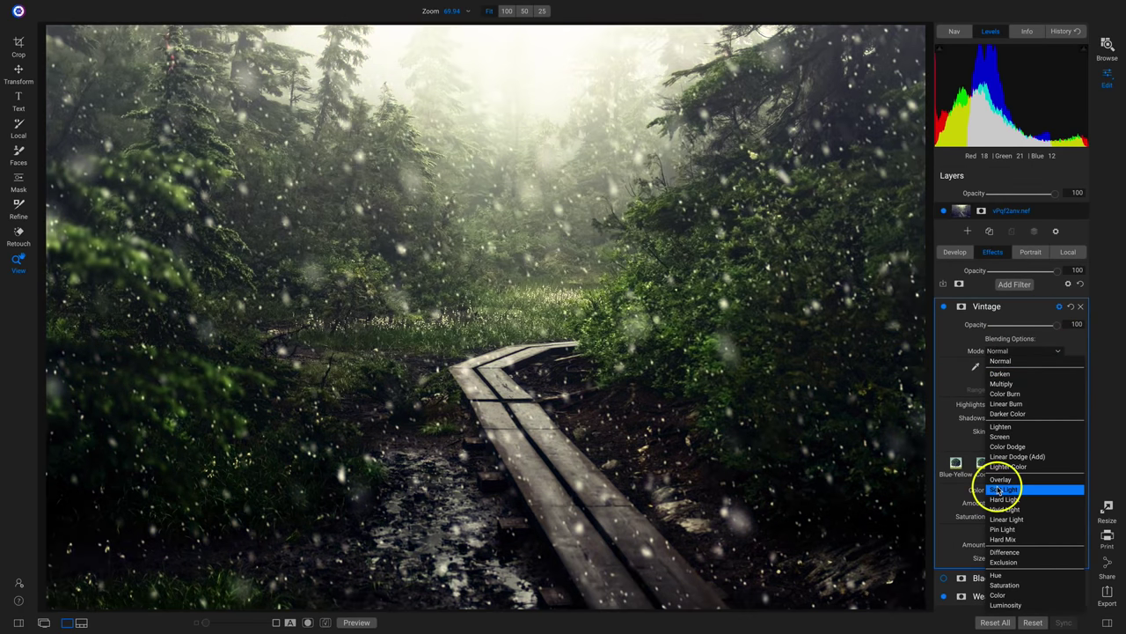
click(1002, 489)
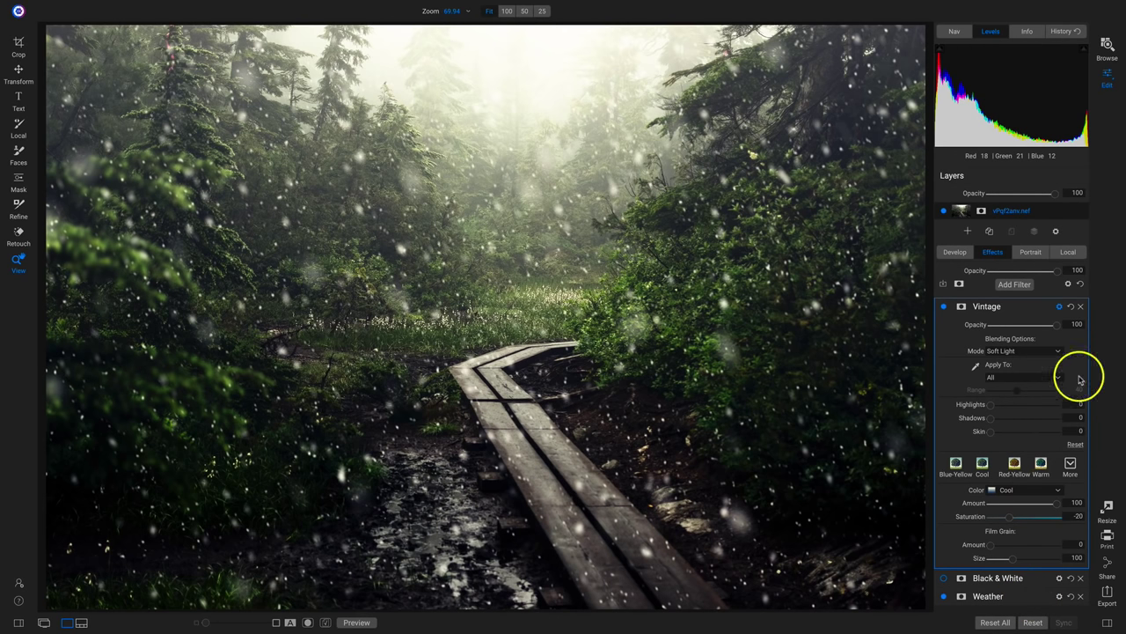
click(1081, 283)
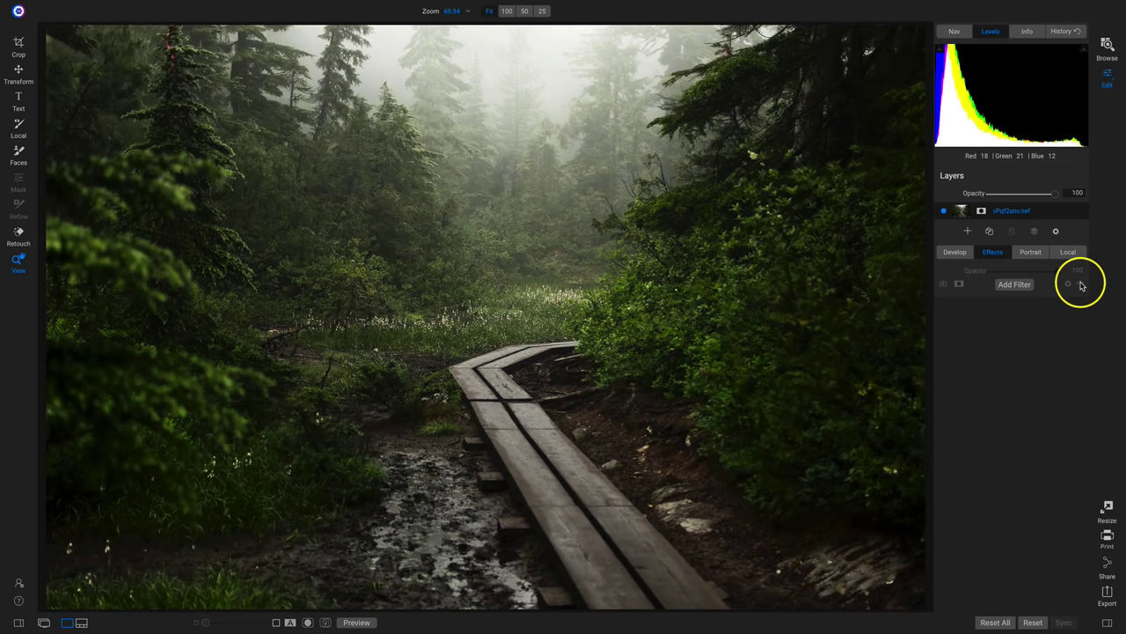
click(1081, 284)
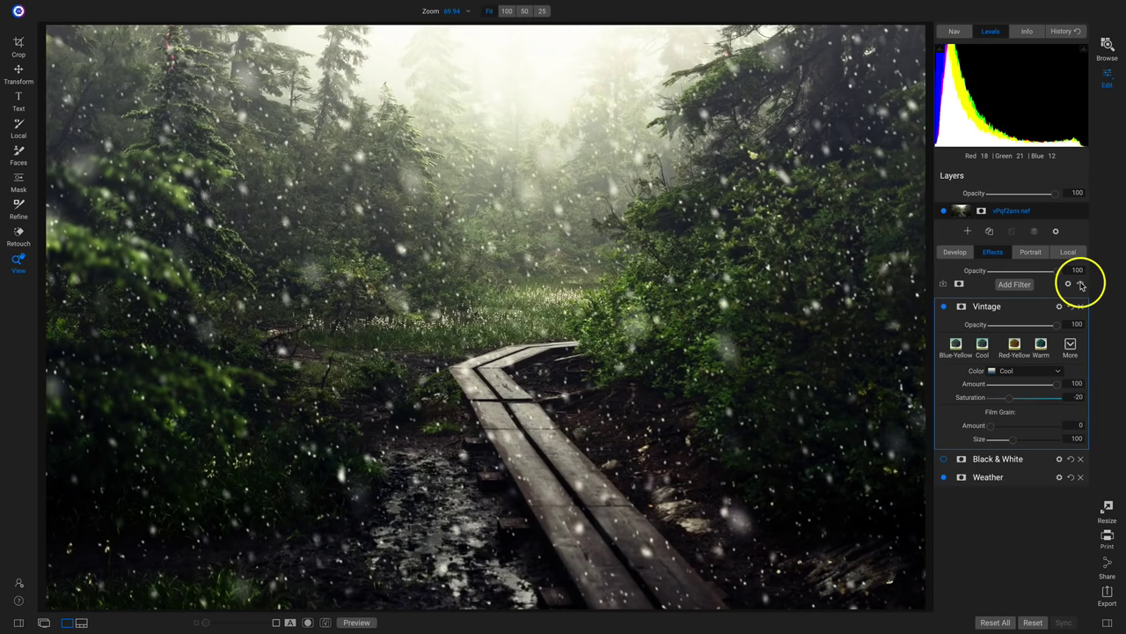